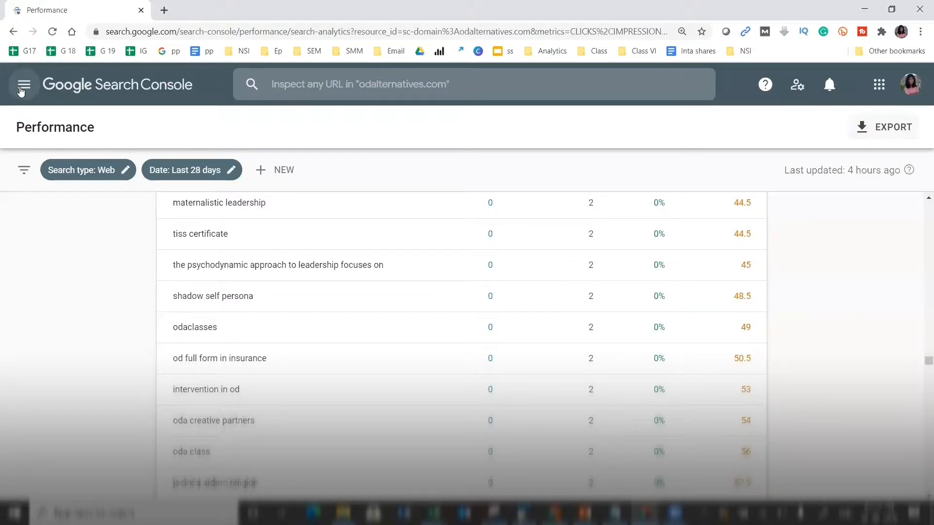
- Open the side navigation and start inspecting the recently checked workshops page URL
{"action": "left_click", "coordinate": [22, 90]}
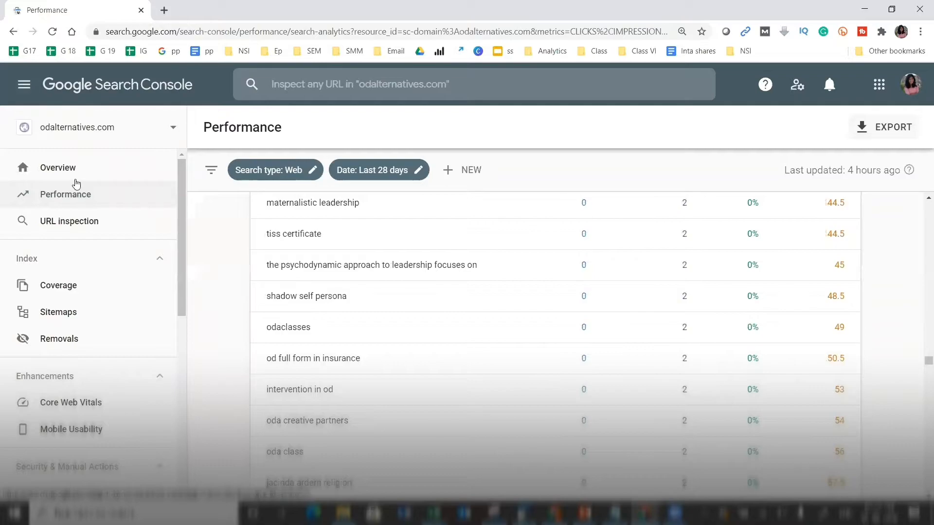
{"action": "left_click", "coordinate": [80, 219]}
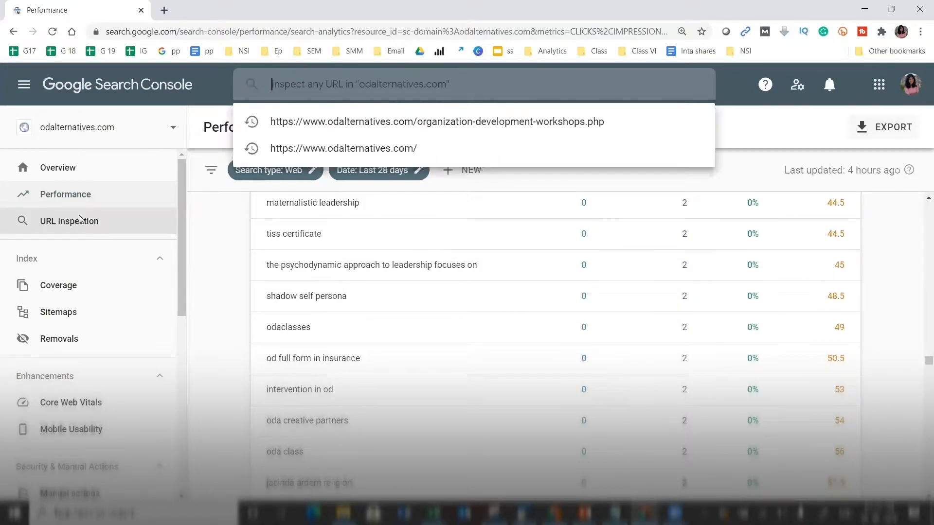
{"action": "left_click", "coordinate": [314, 130]}
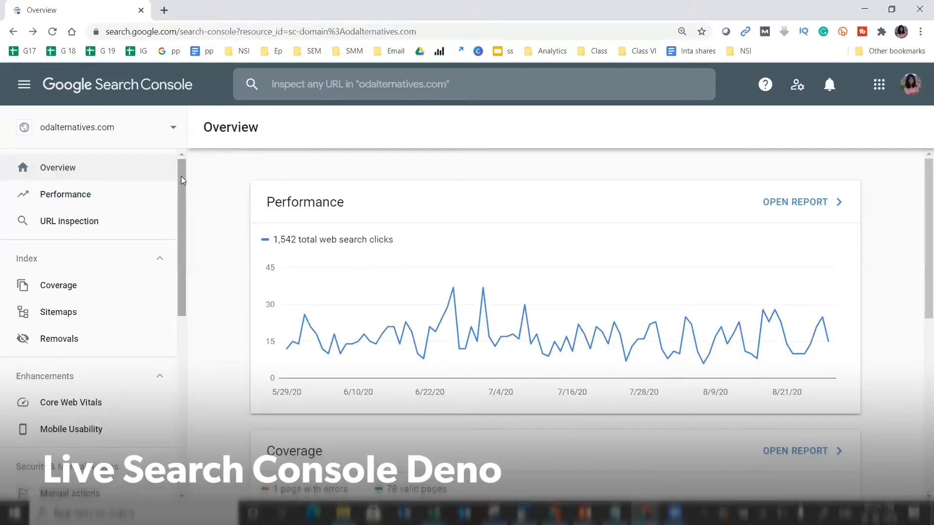
- Review the site Overview, then open the full Performance report showing 1.54K clicks and 32.9K impressions
{"action": "left_click_drag", "start_coordinate": [180, 176], "coordinate": [183, 178]}
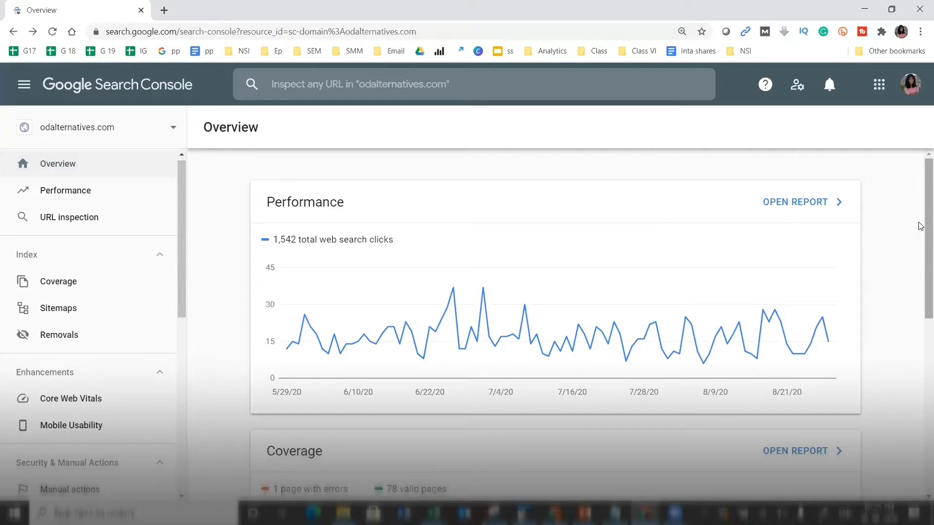
{"action": "scroll", "coordinate": [921, 227], "scroll_direction": "down", "scroll_amount": 1}
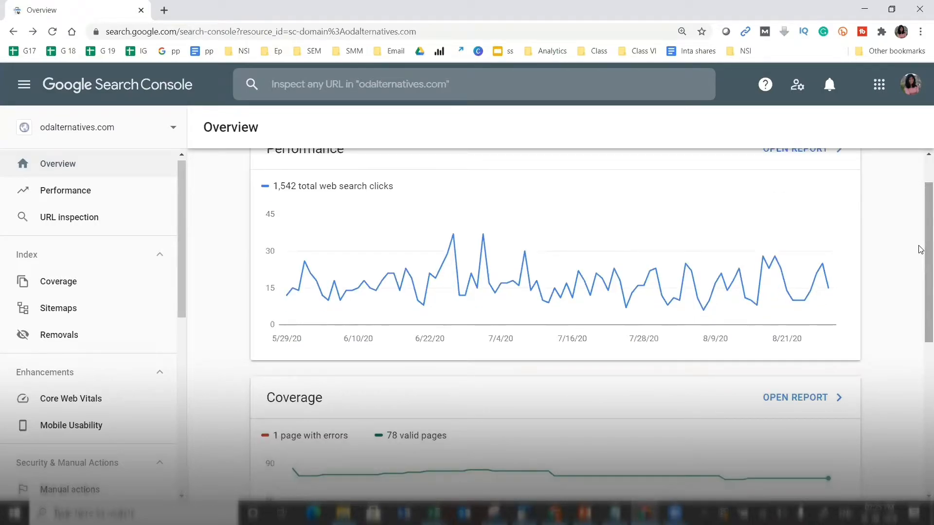
{"action": "scroll", "coordinate": [921, 228], "scroll_direction": "up", "scroll_amount": 1}
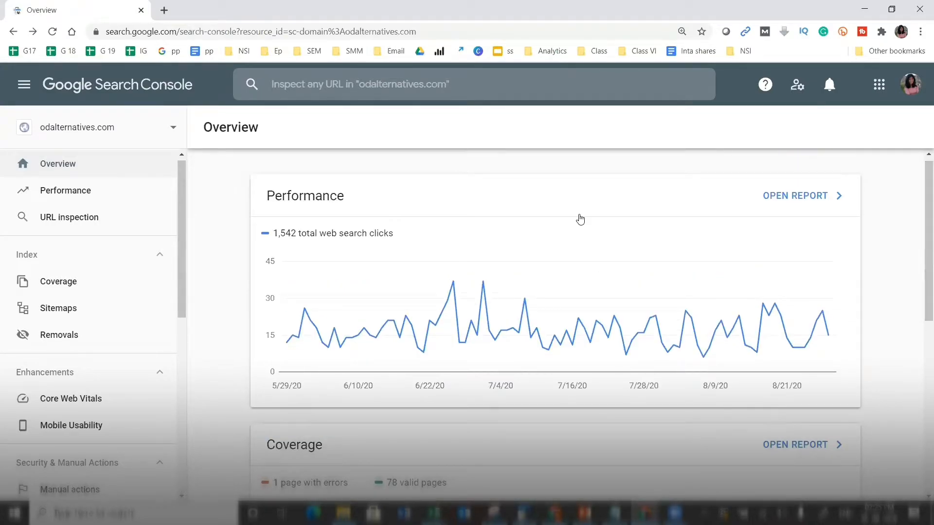
{"action": "left_click", "coordinate": [86, 162]}
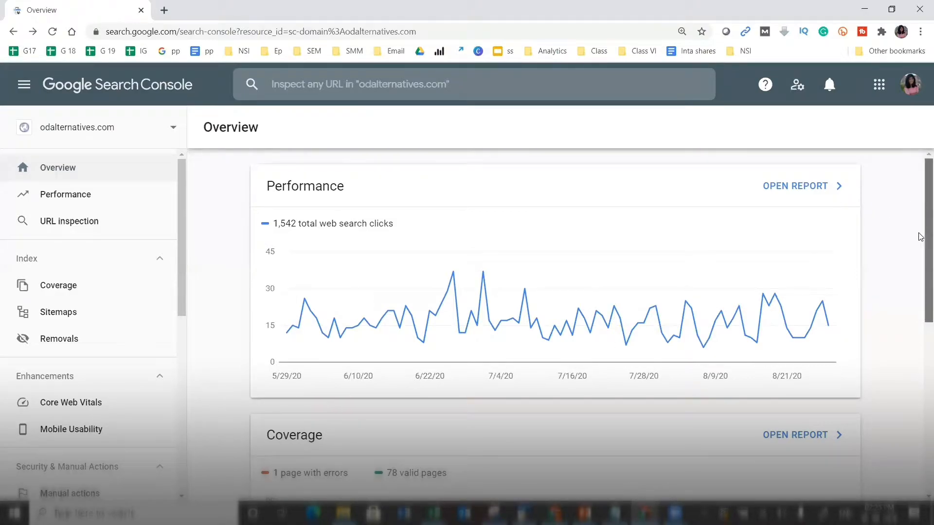
{"action": "scroll", "coordinate": [920, 237], "scroll_direction": "down", "scroll_amount": 1}
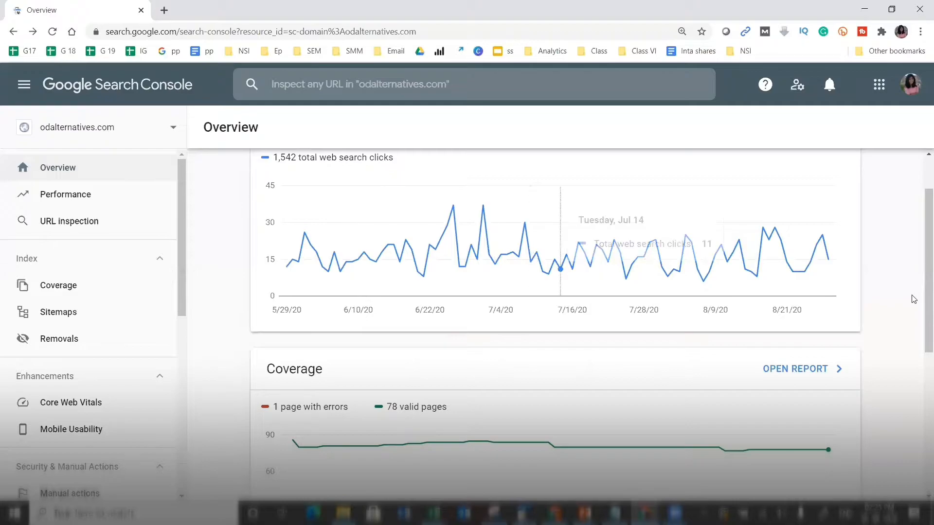
{"action": "scroll", "coordinate": [922, 292], "scroll_direction": "up", "scroll_amount": 1}
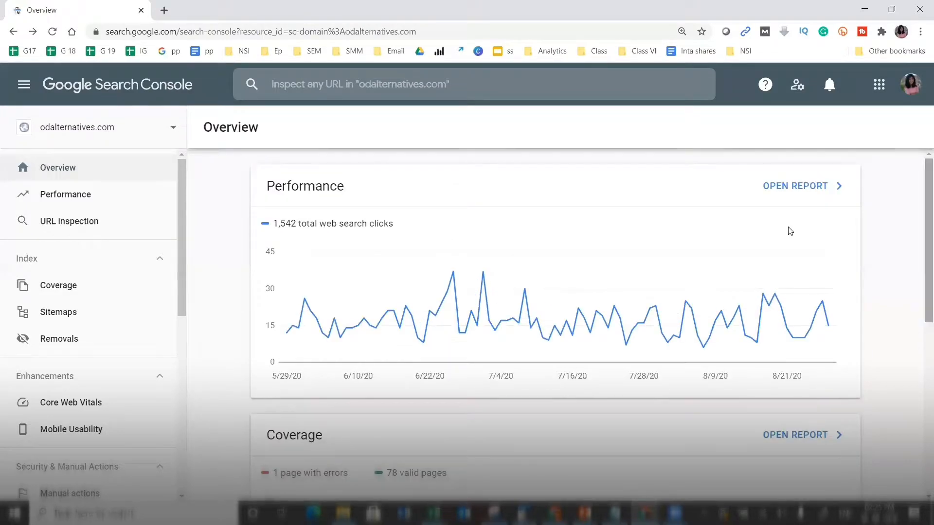
{"action": "left_click", "coordinate": [784, 188]}
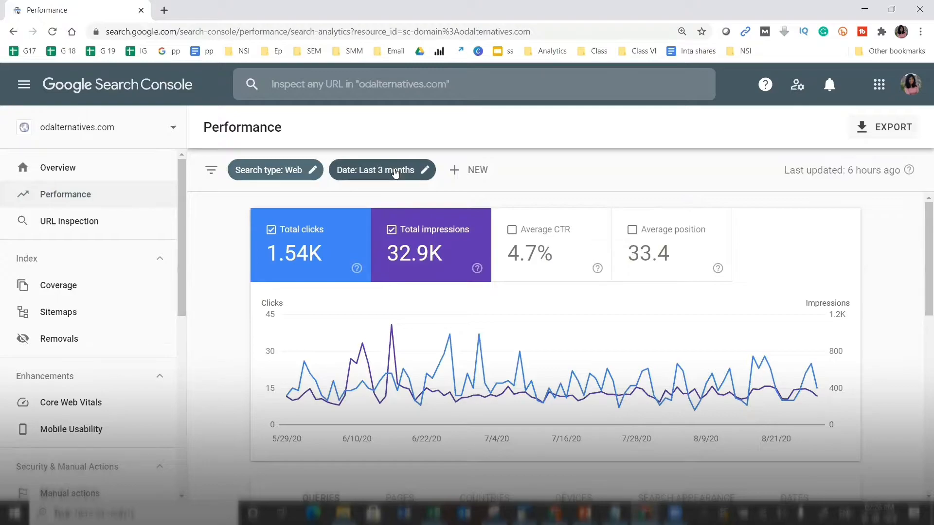
- Add Average CTR (4.7%) and Average position (33.4) lines to the Performance chart
{"action": "left_click", "coordinate": [550, 249]}
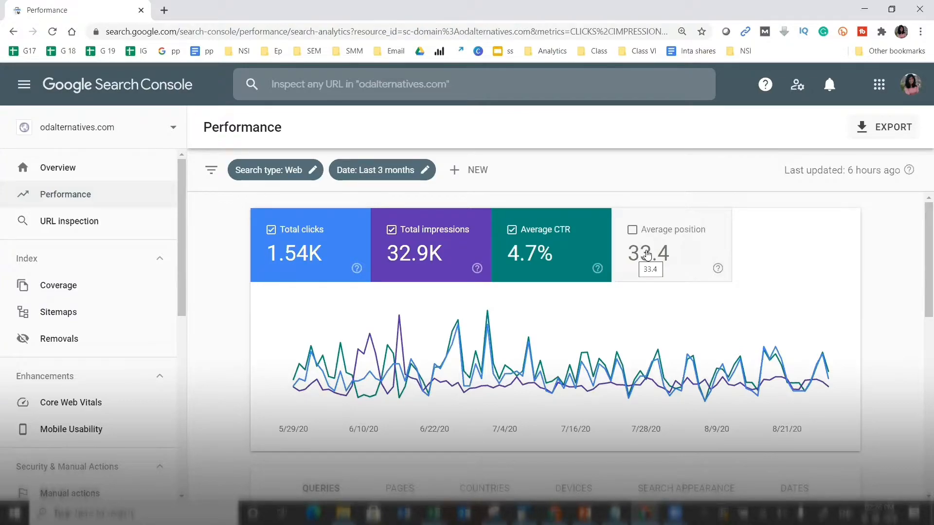
{"action": "left_click", "coordinate": [665, 255]}
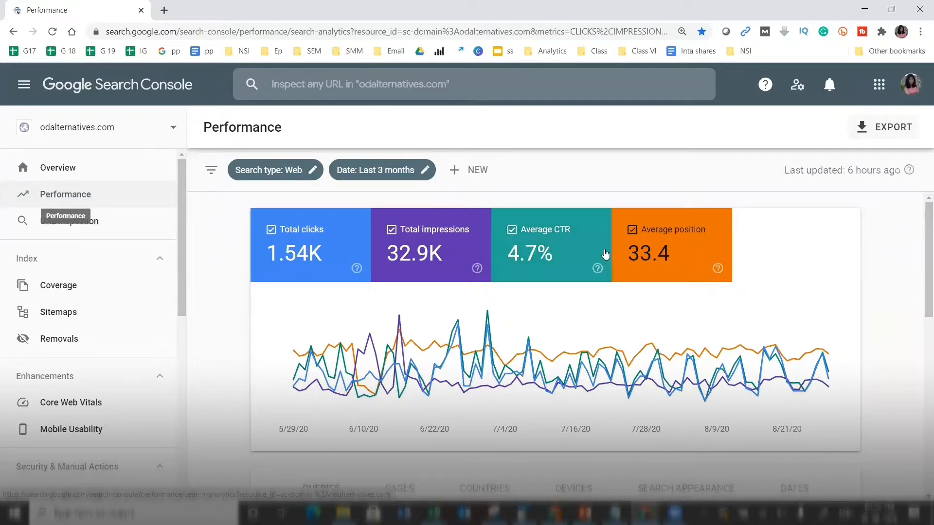
- Scroll to the QUERIES table of 1,030 queries, led by 'odalternatives' at 93 clicks
{"action": "scroll", "coordinate": [921, 318], "scroll_direction": "down", "scroll_amount": 1}
{"action": "scroll", "coordinate": [921, 317], "scroll_direction": "down", "scroll_amount": 5}
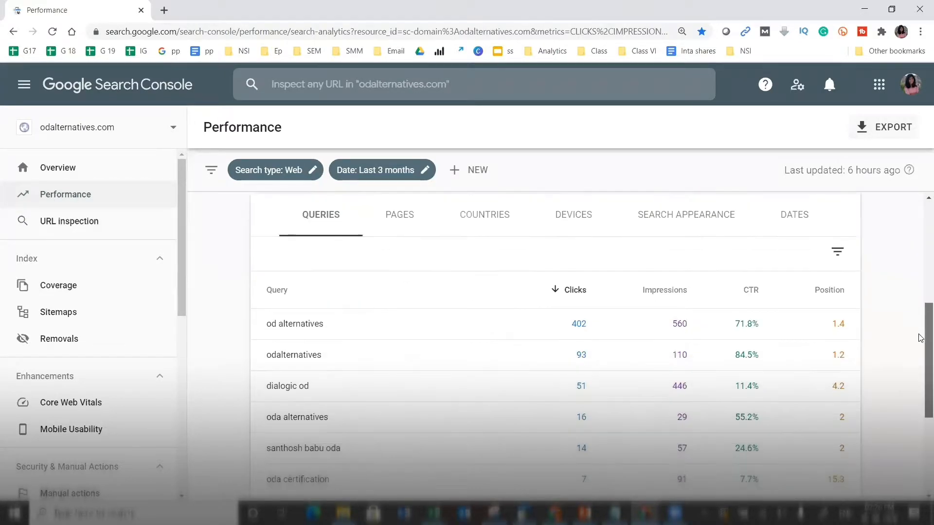
{"action": "scroll", "coordinate": [921, 336], "scroll_direction": "down", "scroll_amount": 3}
{"action": "scroll", "coordinate": [921, 354], "scroll_direction": "up", "scroll_amount": 2}
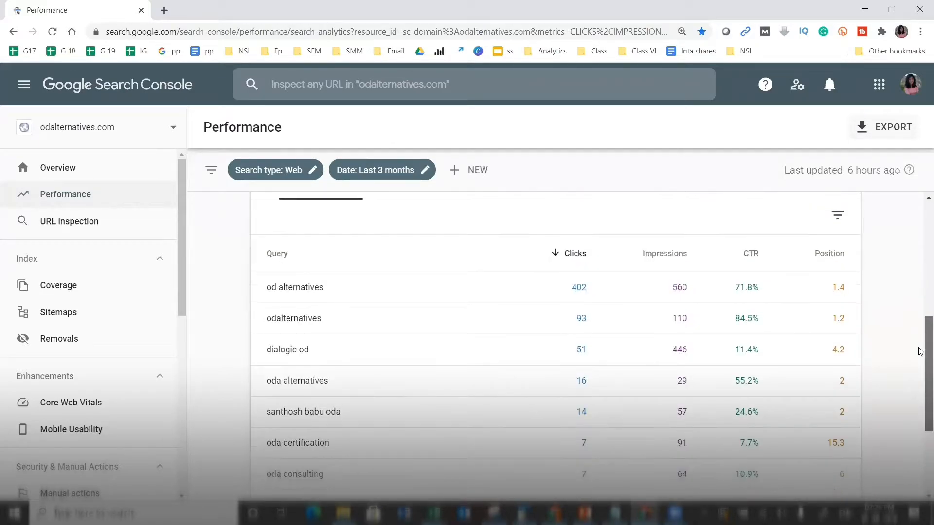
{"action": "scroll", "coordinate": [921, 367], "scroll_direction": "down", "scroll_amount": 1}
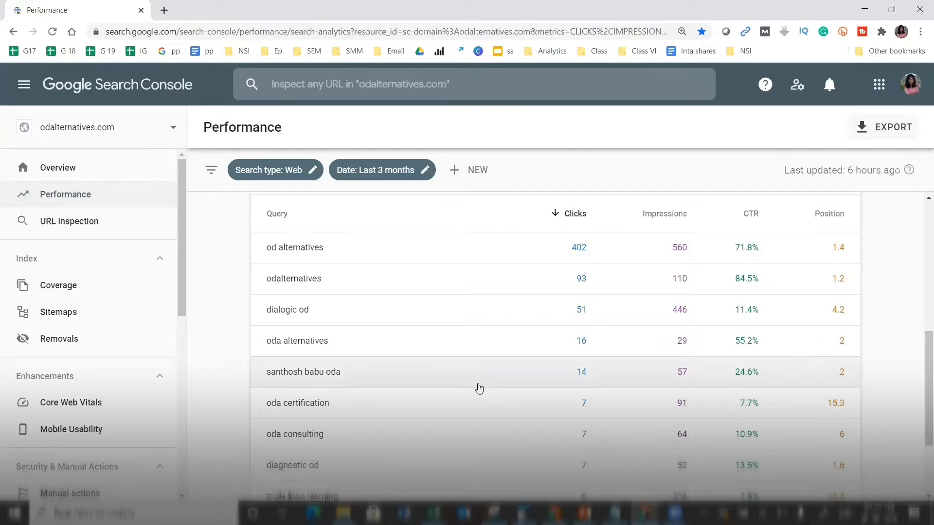
{"action": "left_click_drag", "start_coordinate": [921, 368], "coordinate": [920, 396]}
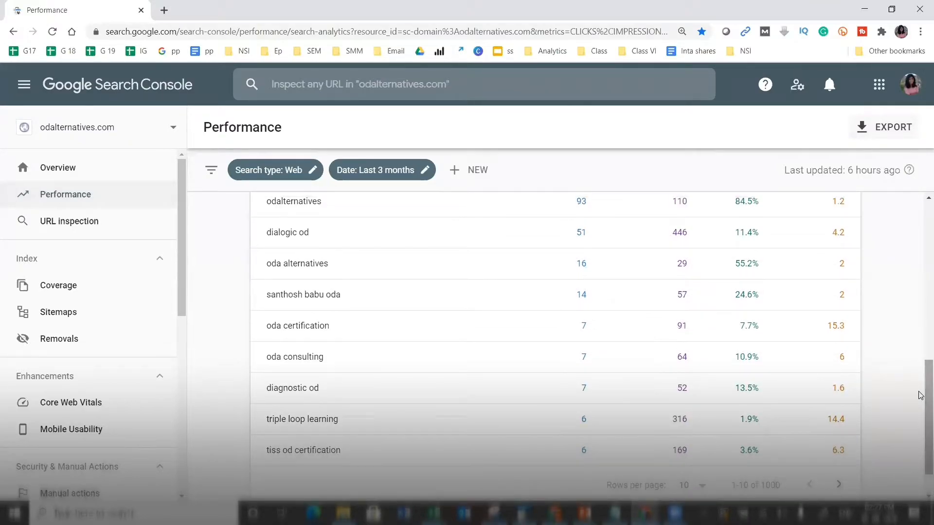
{"action": "left_click", "coordinate": [119, 216]}
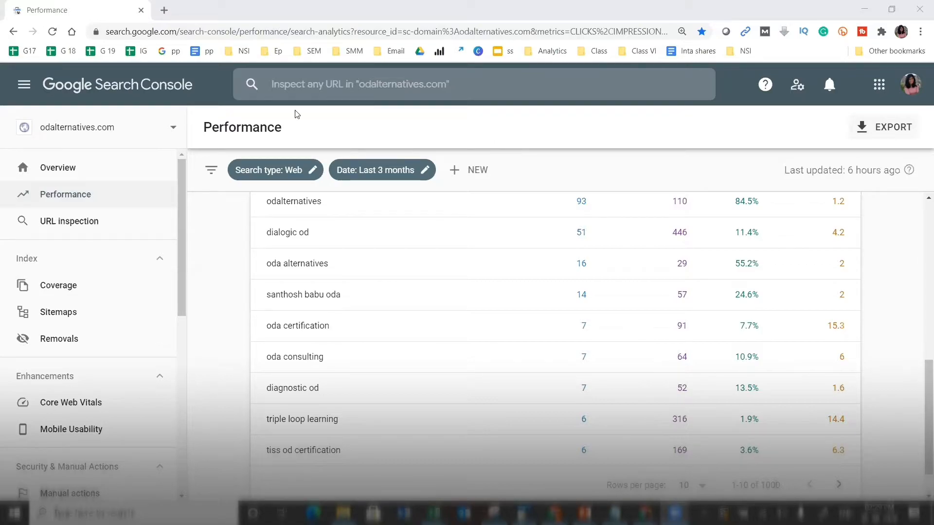
- Reload the Performance report so the chart plots only total clicks (1.54K) and impressions (32.9K)
{"action": "left_click", "coordinate": [90, 193]}
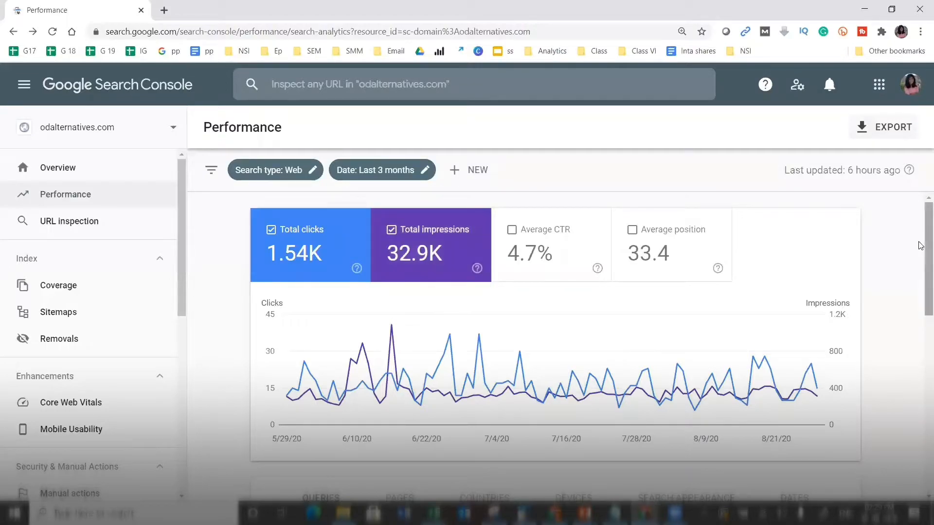
{"action": "scroll", "coordinate": [920, 248], "scroll_direction": "down", "scroll_amount": 4}
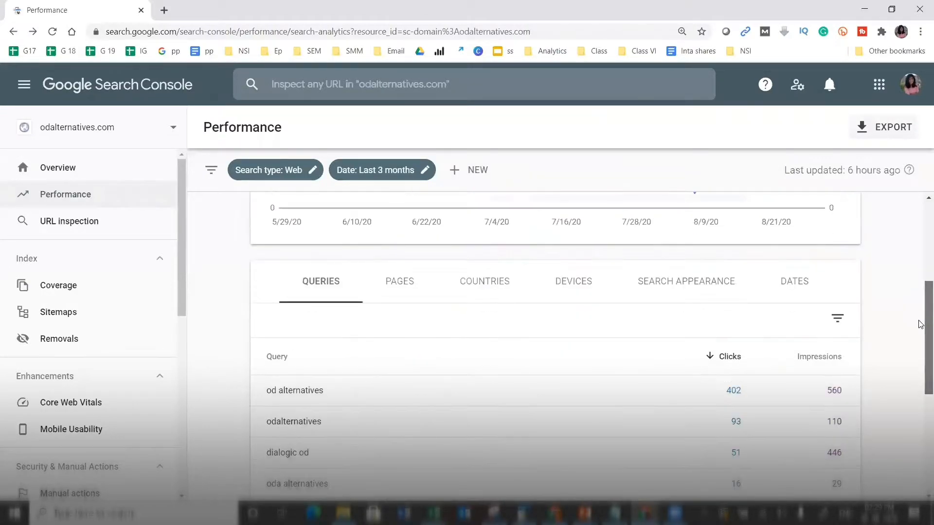
{"action": "left_click", "coordinate": [319, 391]}
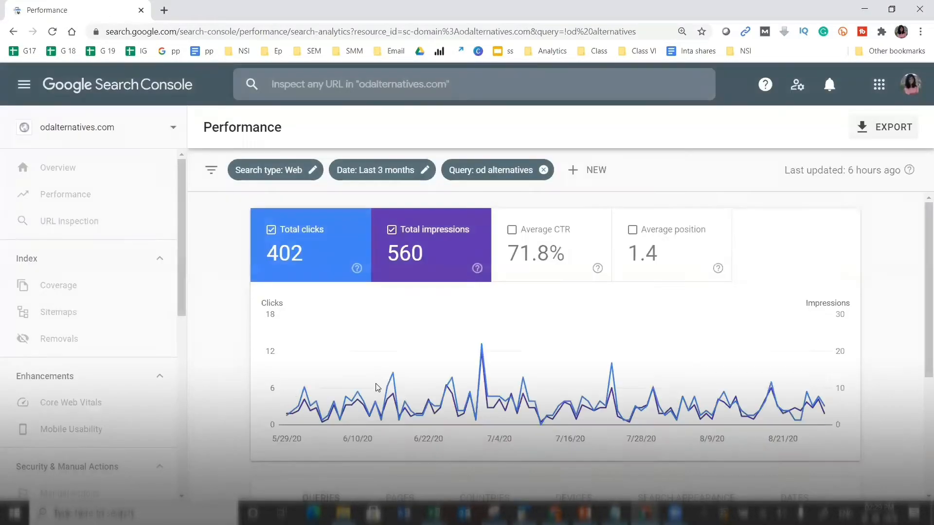
{"action": "scroll", "coordinate": [921, 292], "scroll_direction": "down", "scroll_amount": 2}
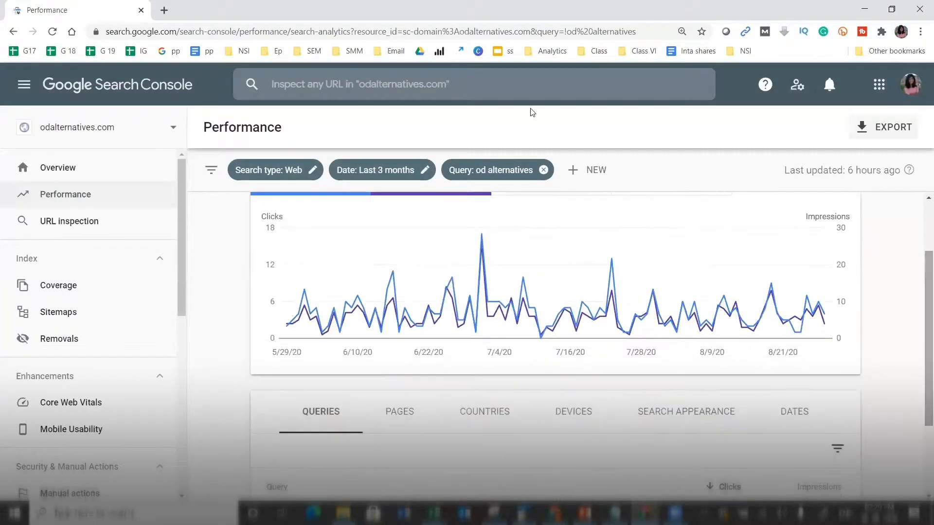
{"action": "left_click", "coordinate": [543, 170]}
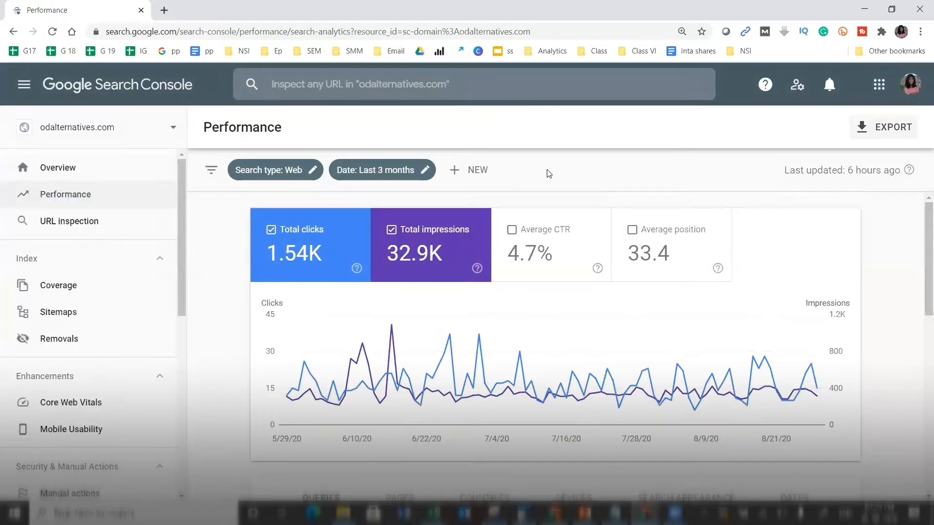
{"action": "scroll", "coordinate": [548, 173], "scroll_direction": "down", "scroll_amount": 4}
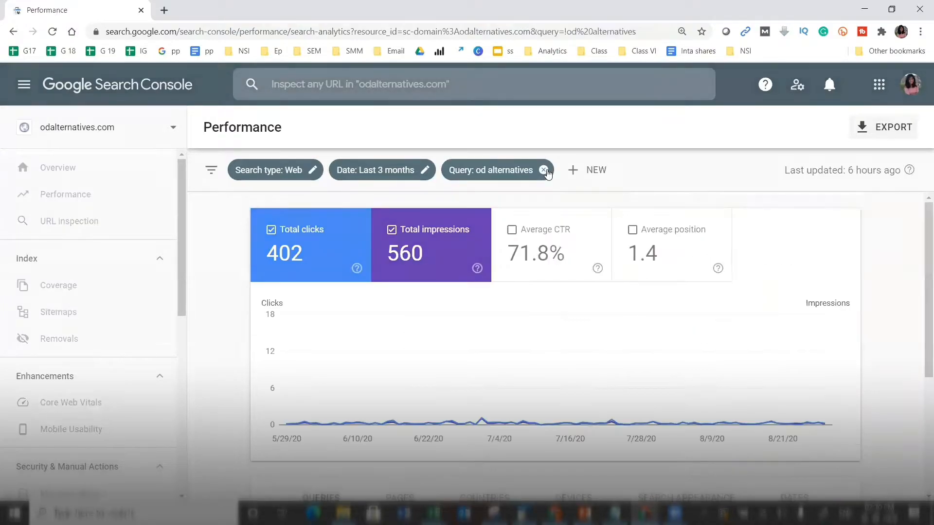
{"action": "scroll", "coordinate": [548, 173], "scroll_direction": "down", "scroll_amount": 2}
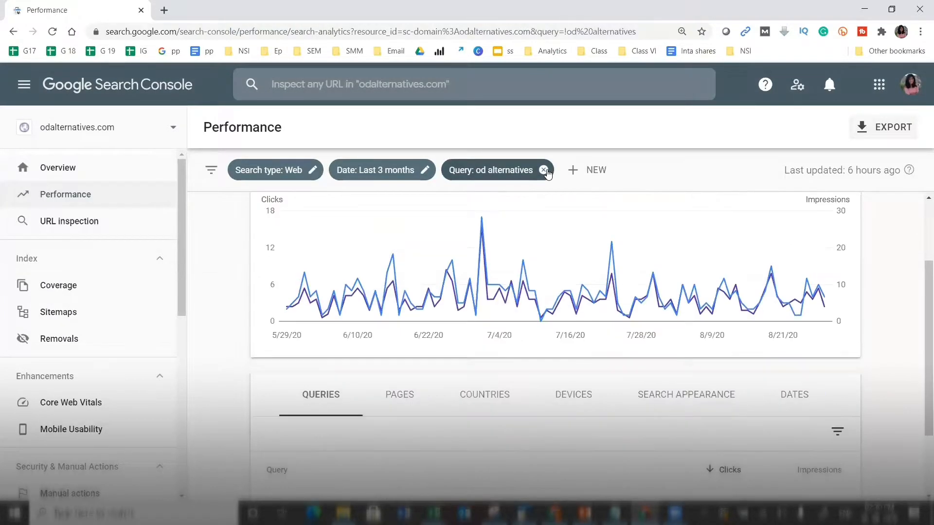
{"action": "left_click", "coordinate": [544, 170]}
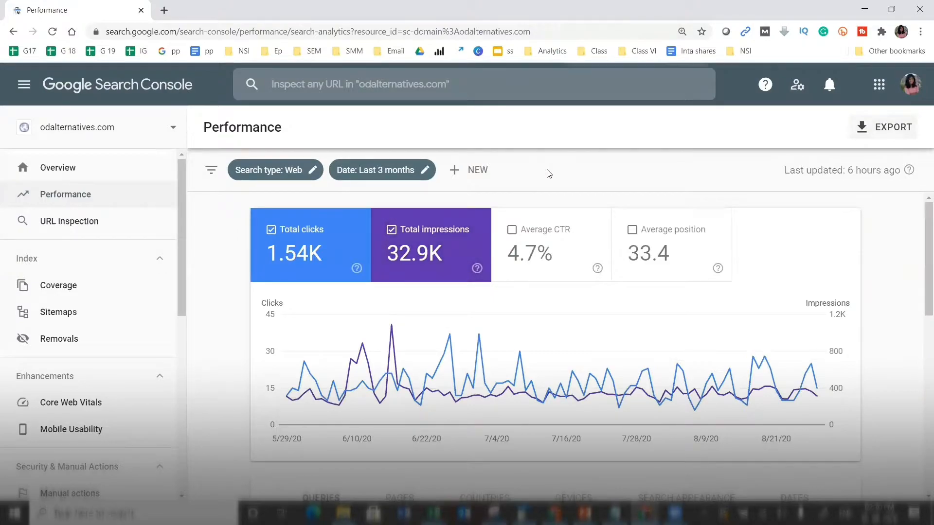
{"action": "key", "text": "ctrl+minus"}
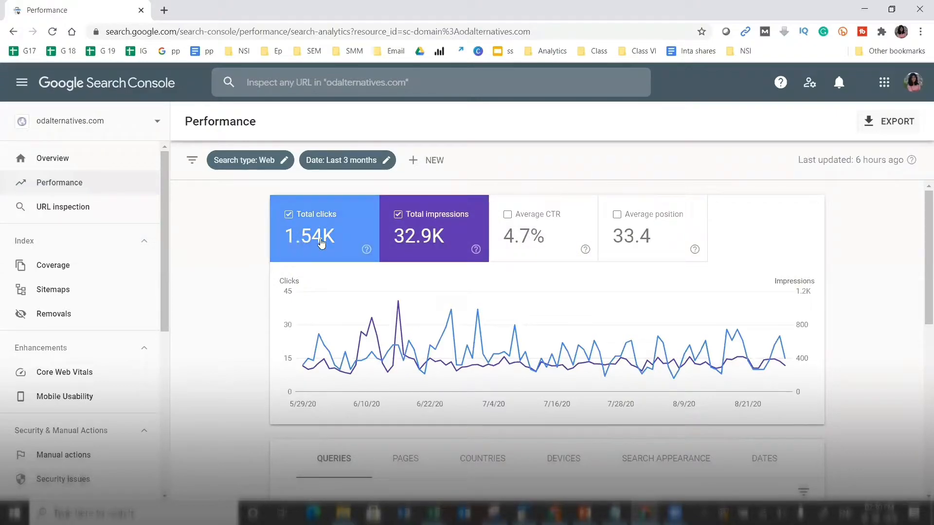
- Check the exact total clicks count, then scroll to the queries table topped by 'od alternatives' (402 clicks)
{"action": "mouse_move", "coordinate": [305, 235]}
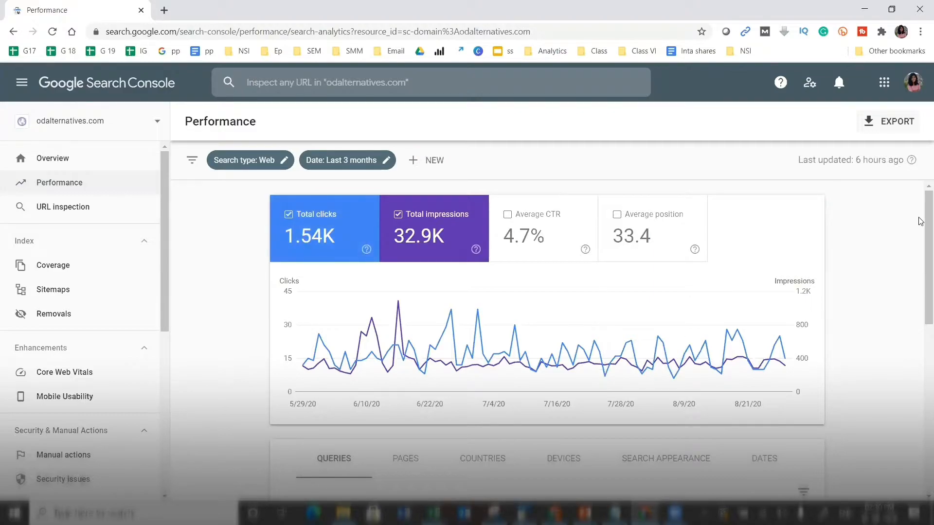
{"action": "mouse_move", "coordinate": [921, 220]}
{"action": "left_mouse_down"}
{"action": "mouse_move", "coordinate": [921, 241]}
{"action": "mouse_move", "coordinate": [919, 226]}
{"action": "left_mouse_up"}
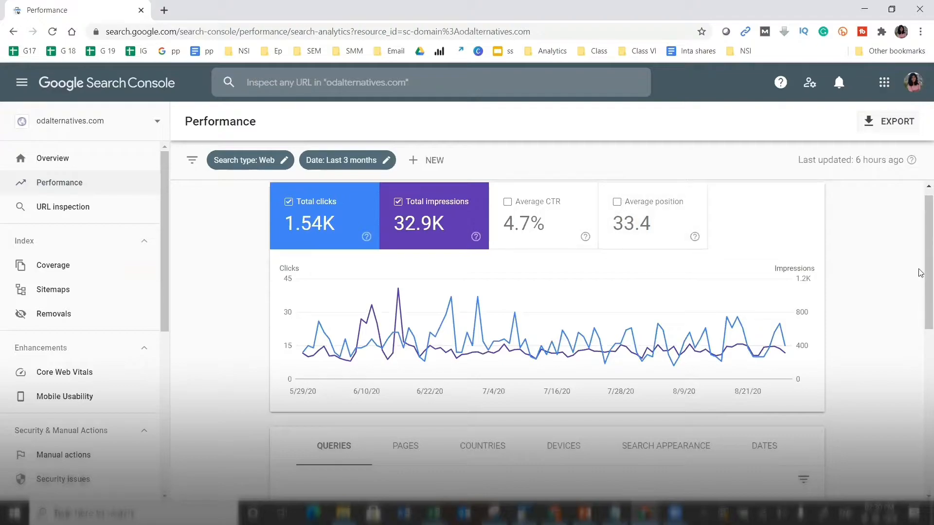
{"action": "mouse_move", "coordinate": [918, 267]}
{"action": "left_mouse_down"}
{"action": "mouse_move", "coordinate": [919, 280]}
{"action": "mouse_move", "coordinate": [918, 272]}
{"action": "left_mouse_up"}
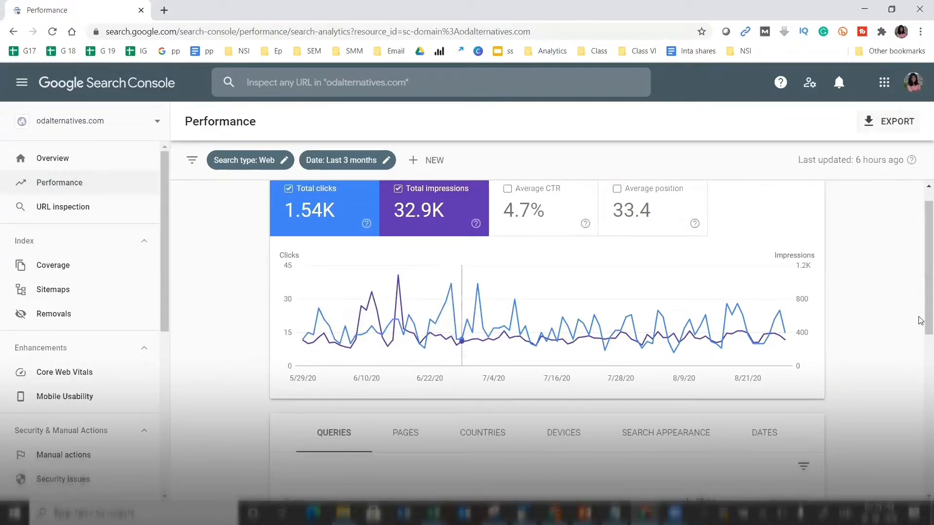
{"action": "left_click_drag", "start_coordinate": [920, 307], "coordinate": [922, 404]}
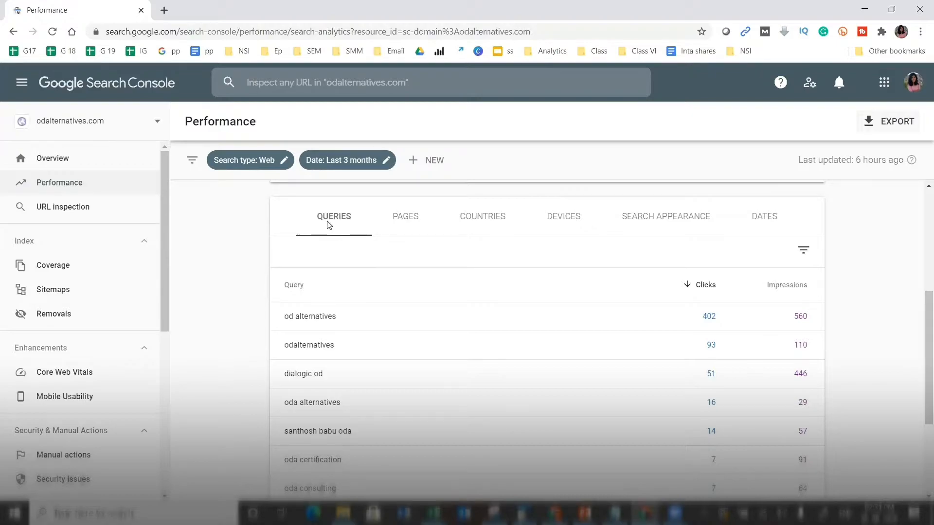
- Switch to the GSC 101 presentation in Canva with Alt+Tab
{"action": "key", "text": "alt+Tab"}
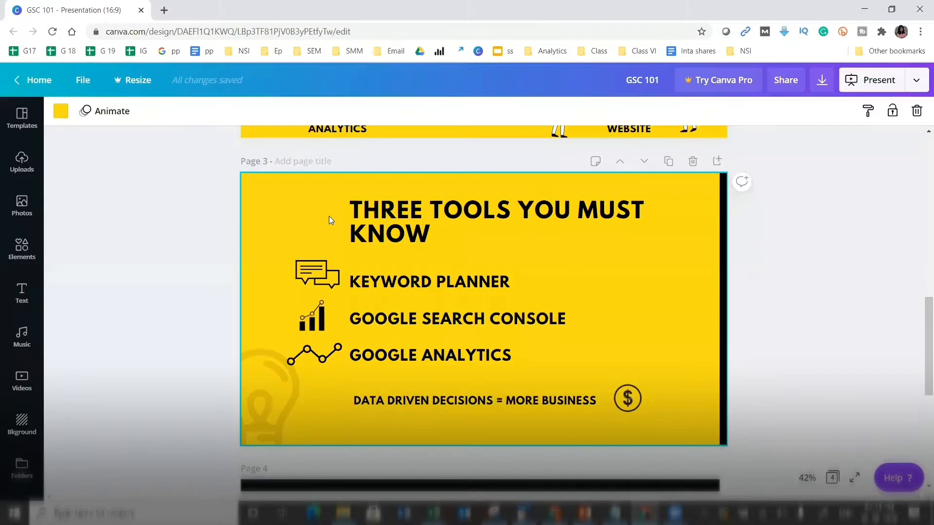
- Select page 2 of the GSC 101 deck and bring up its Standard presentation options
{"action": "left_click_drag", "start_coordinate": [921, 379], "coordinate": [920, 302]}
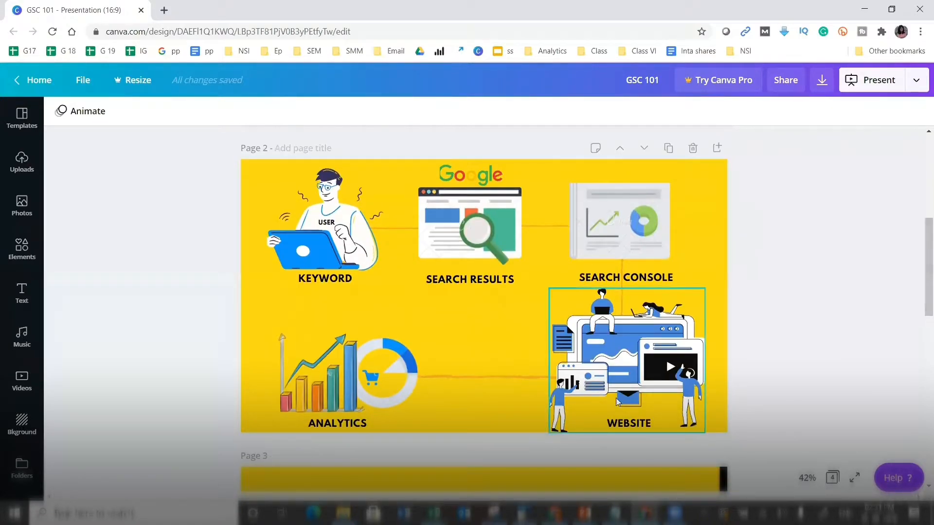
{"action": "left_click", "coordinate": [420, 328]}
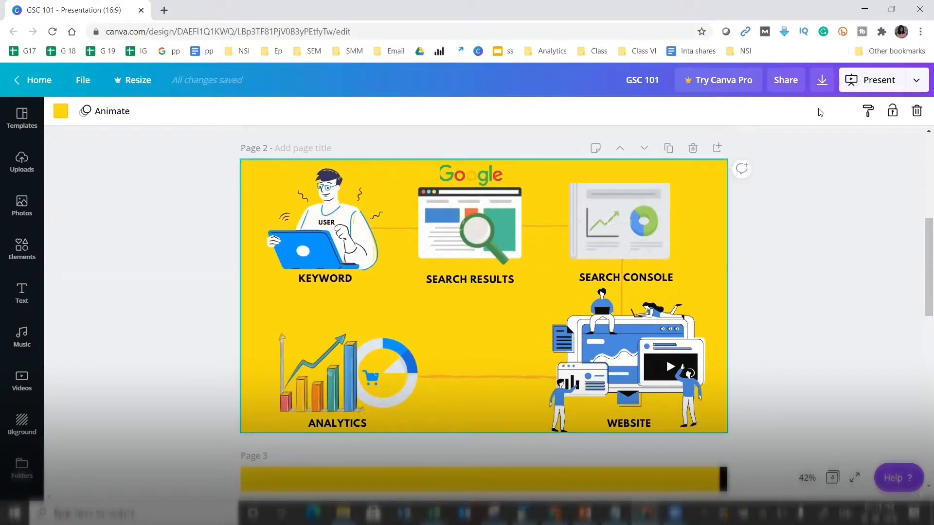
{"action": "left_click", "coordinate": [857, 83]}
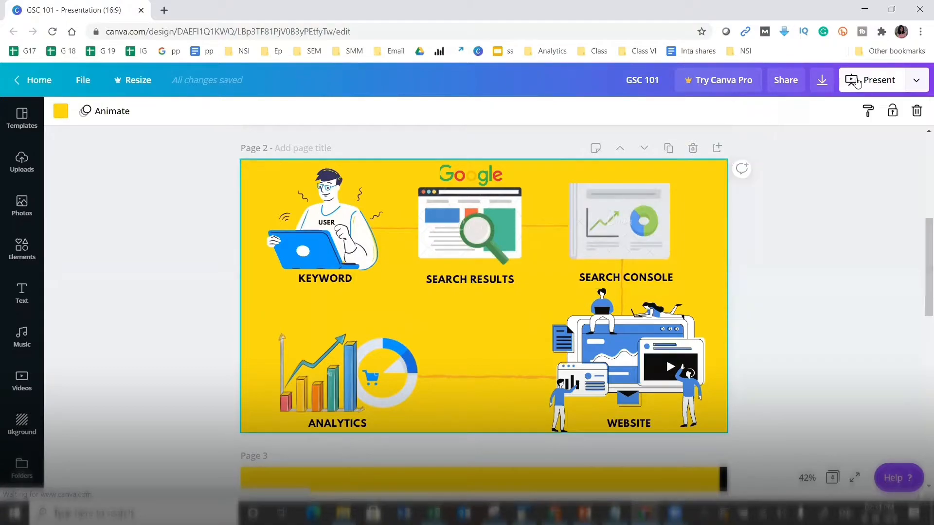
{"action": "left_click", "coordinate": [856, 82]}
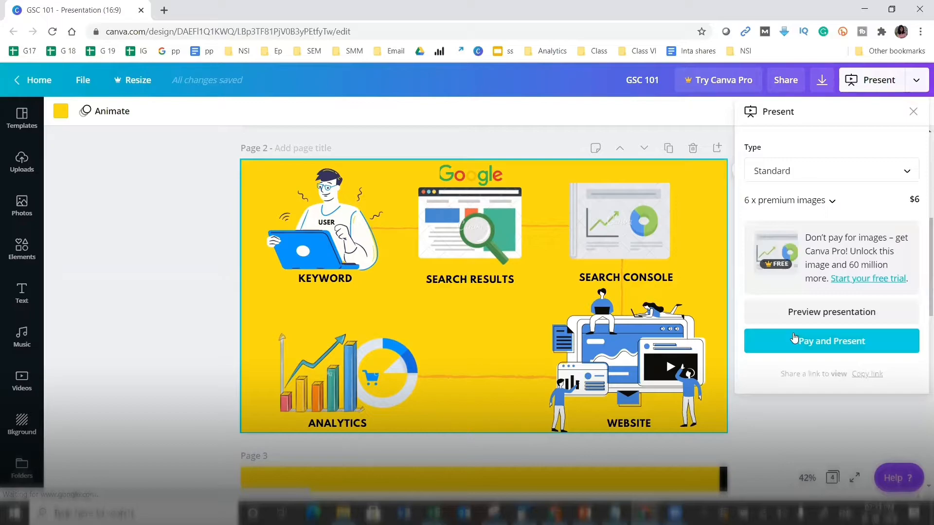
- Preview the Canva deck full screen, return to Search Console, and start a new browser tab
{"action": "left_click", "coordinate": [803, 319]}
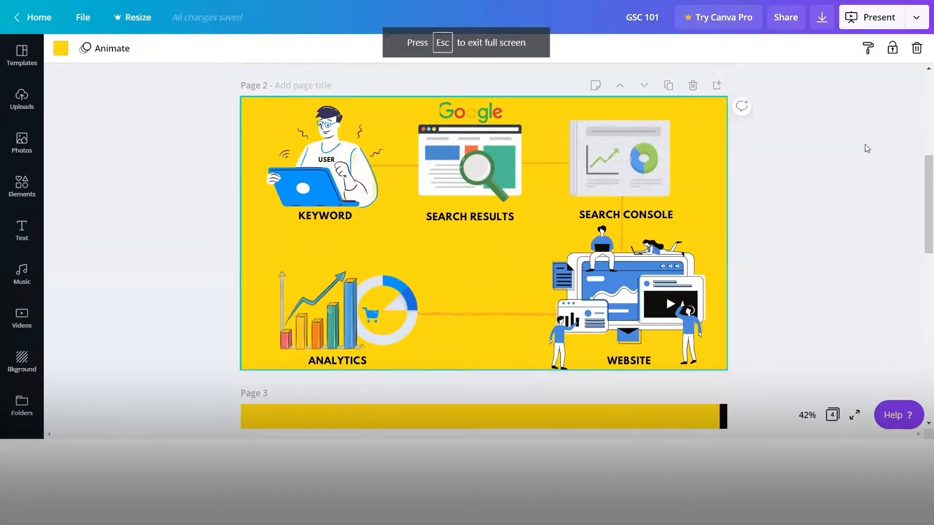
{"action": "key", "text": "alt+Tab"}
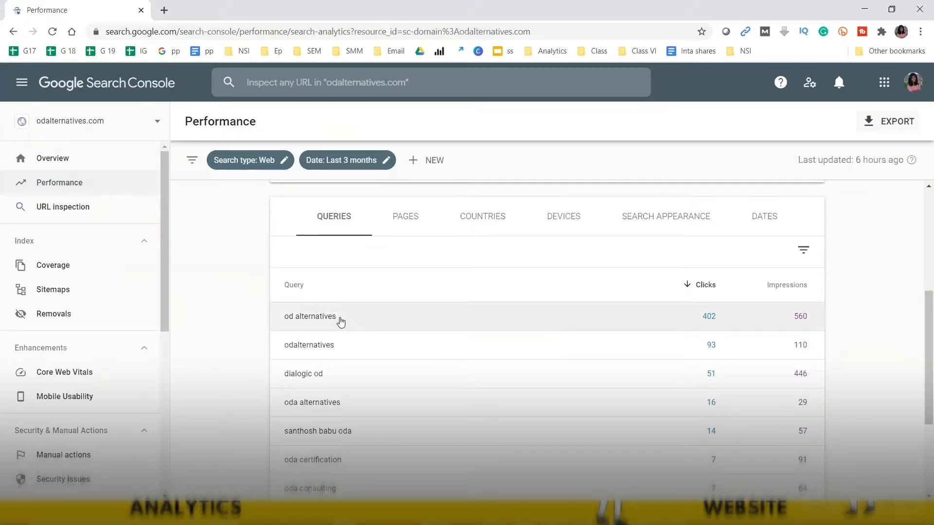
{"action": "left_click", "coordinate": [162, 9]}
- Search Google for 'OD alternative' and view the search results
{"action": "type", "text": "OD al"}
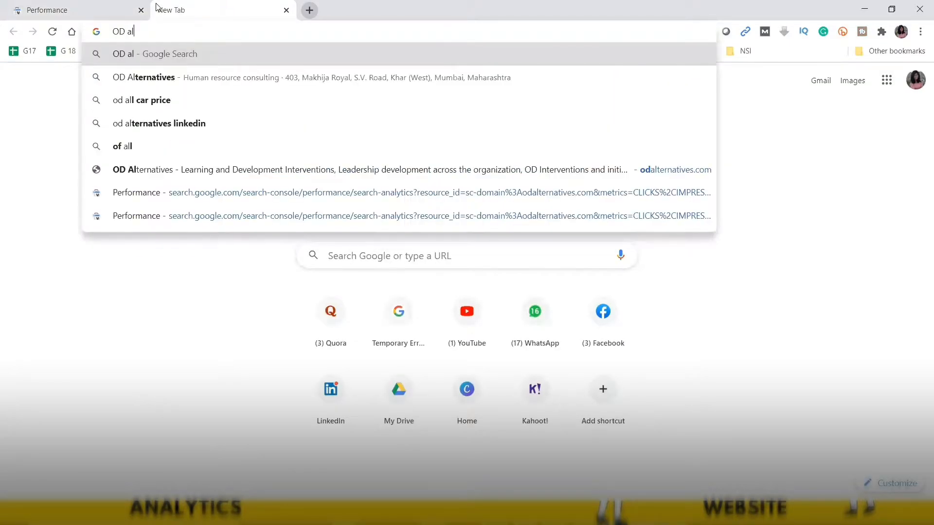
{"action": "type", "text": "ternative"}
{"action": "key", "text": "Return"}
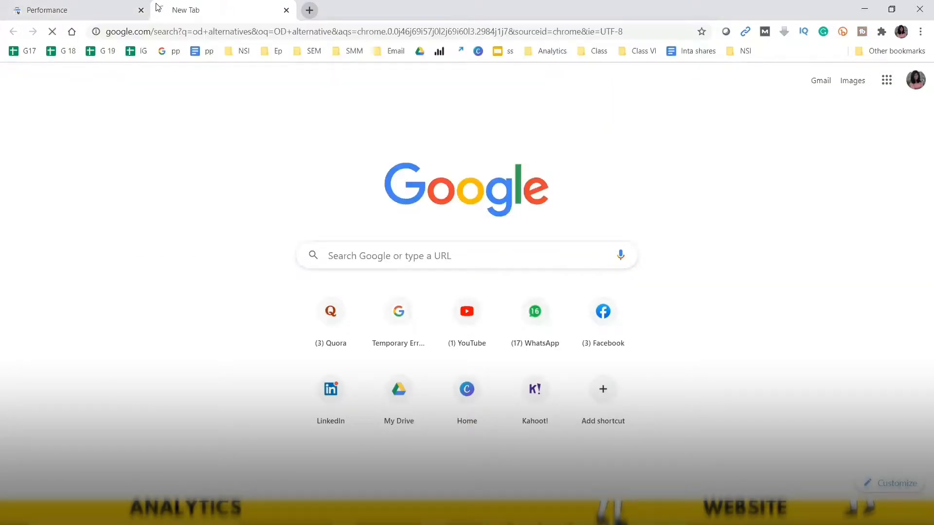
{"action": "left_click", "coordinate": [99, 5]}
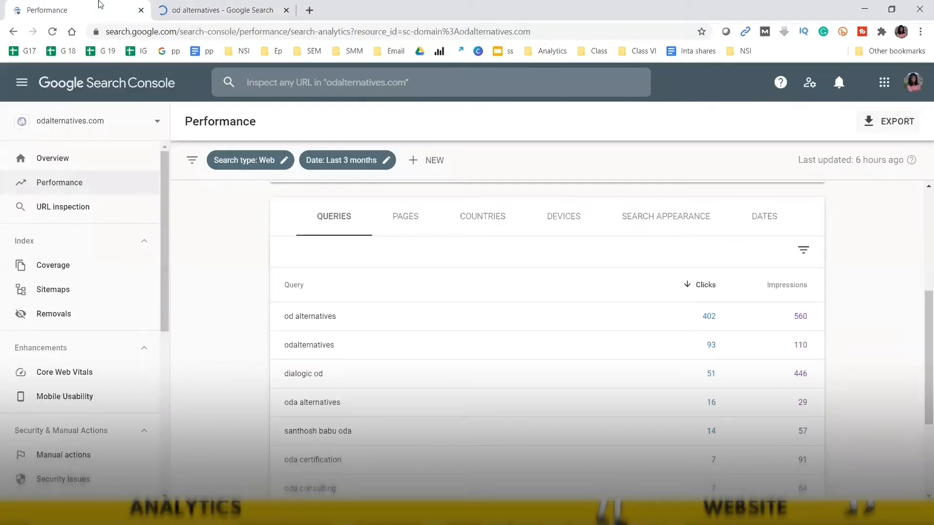
{"action": "left_click", "coordinate": [216, 5]}
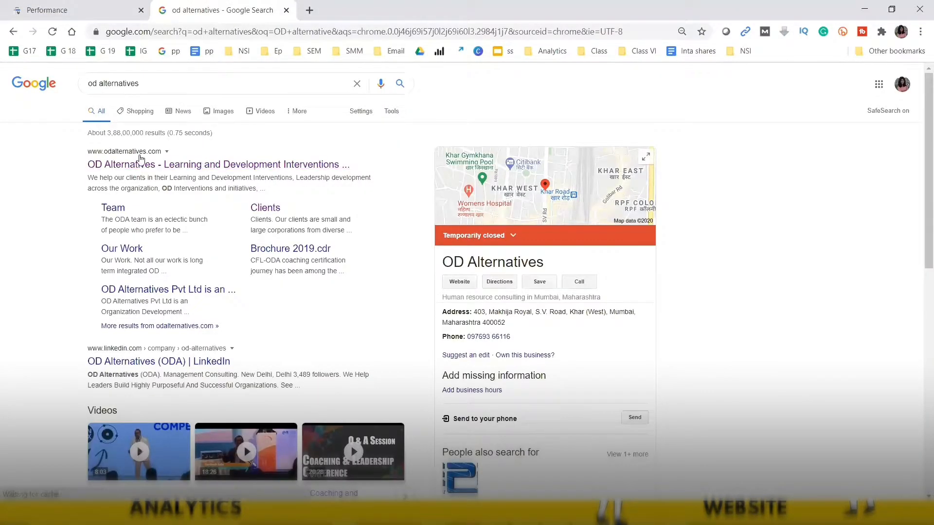
- Back in Search Console, chart Average CTR and Average position and scroll to the queries table
{"action": "left_click", "coordinate": [54, 7]}
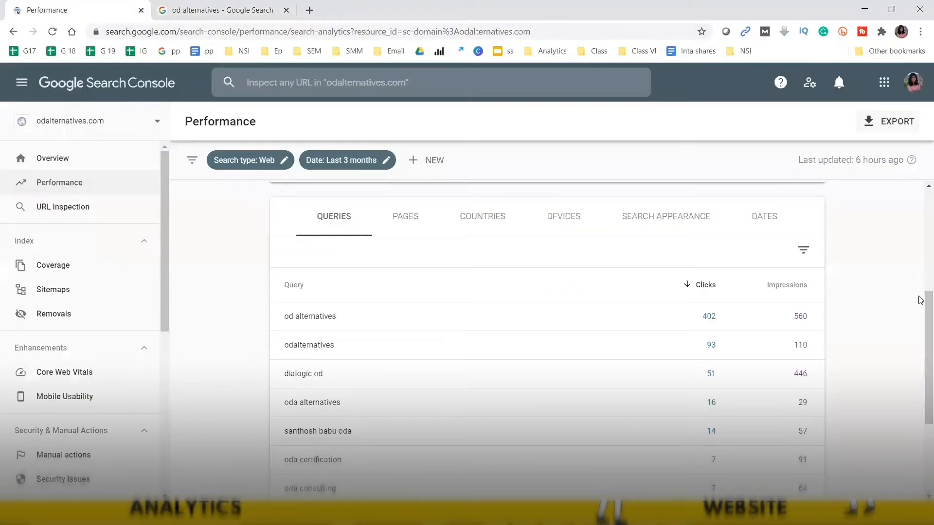
{"action": "left_click_drag", "start_coordinate": [921, 302], "coordinate": [553, 154]}
{"action": "left_click", "coordinate": [535, 222]}
{"action": "left_click", "coordinate": [633, 228]}
{"action": "scroll", "coordinate": [921, 341], "scroll_direction": "down", "scroll_amount": 5}
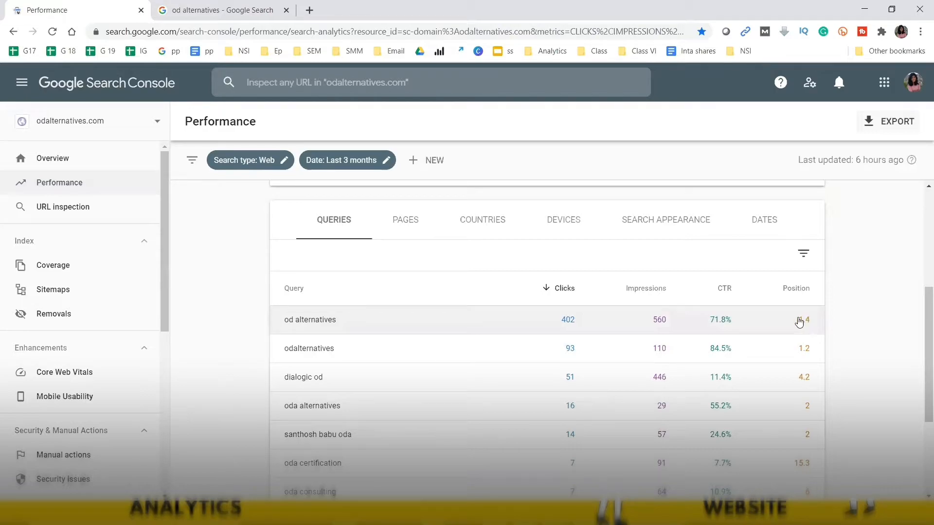
- Compare the 'od alternatives' Google results with the Performance report
{"action": "left_click", "coordinate": [233, 7]}
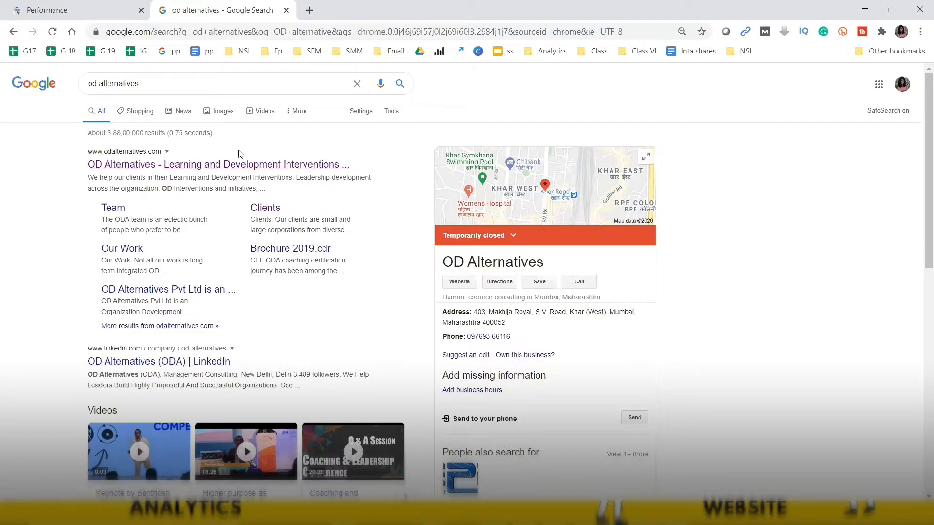
{"action": "left_click", "coordinate": [82, 7]}
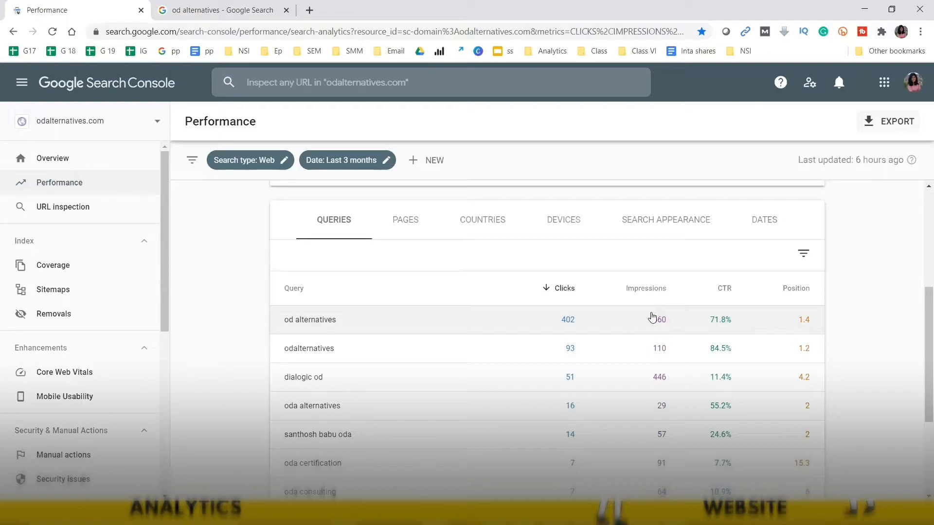
{"action": "left_click", "coordinate": [248, 3]}
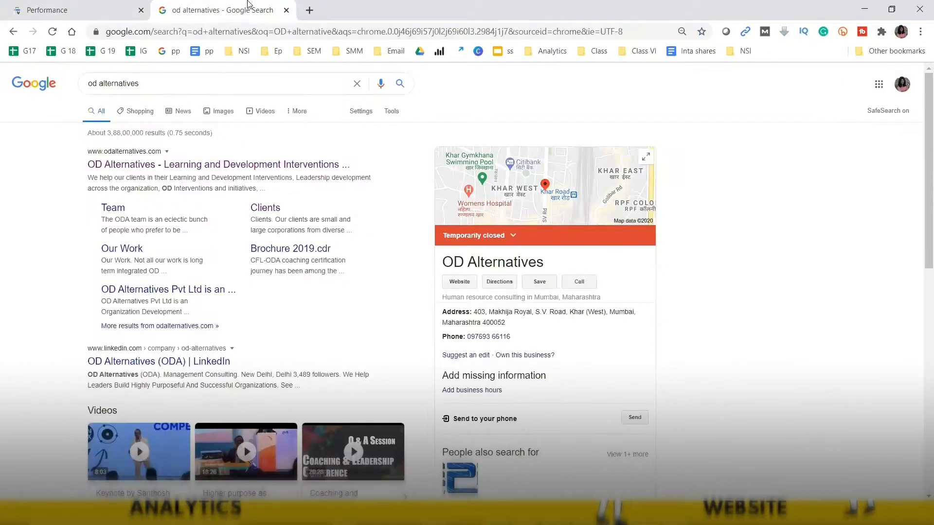
{"action": "scroll", "coordinate": [920, 166], "scroll_direction": "down", "scroll_amount": 8}
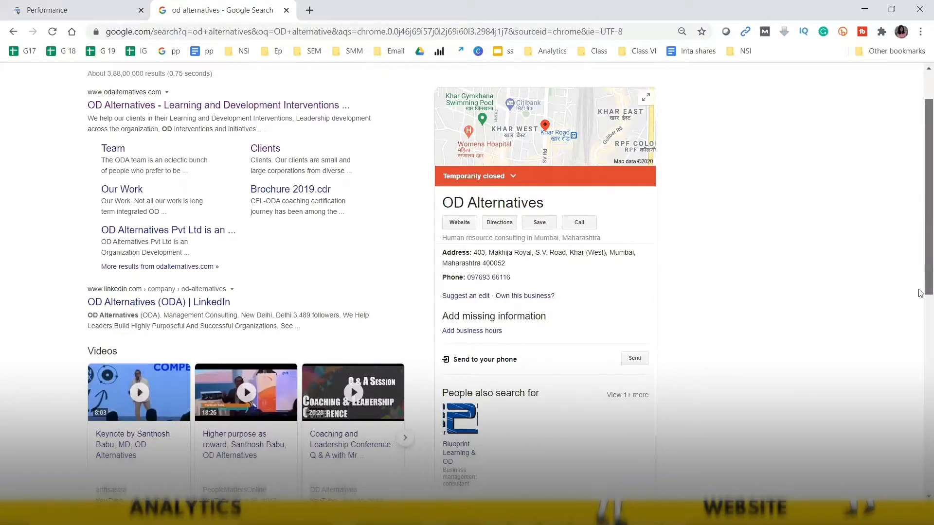
{"action": "scroll", "coordinate": [921, 146], "scroll_direction": "up", "scroll_amount": 10}
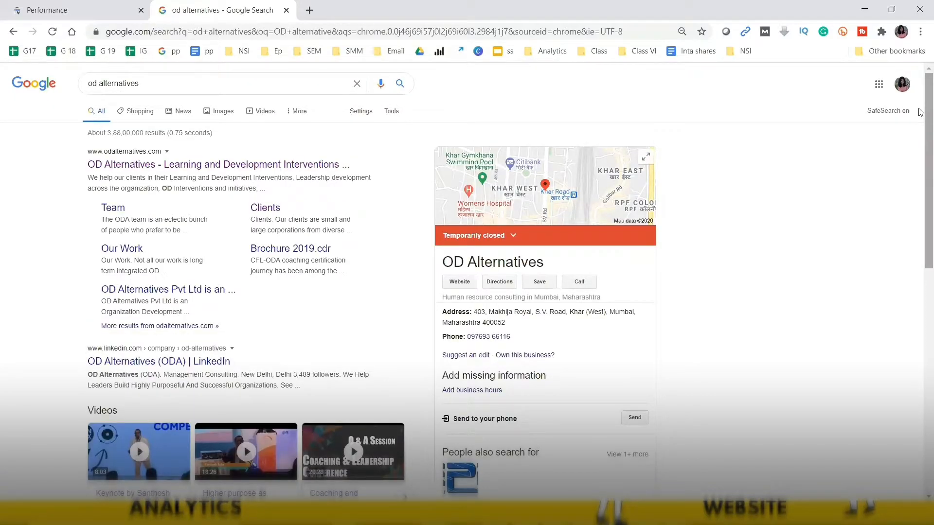
{"action": "scroll", "coordinate": [921, 161], "scroll_direction": "down", "scroll_amount": 13}
{"action": "scroll", "coordinate": [921, 136], "scroll_direction": "up", "scroll_amount": 12}
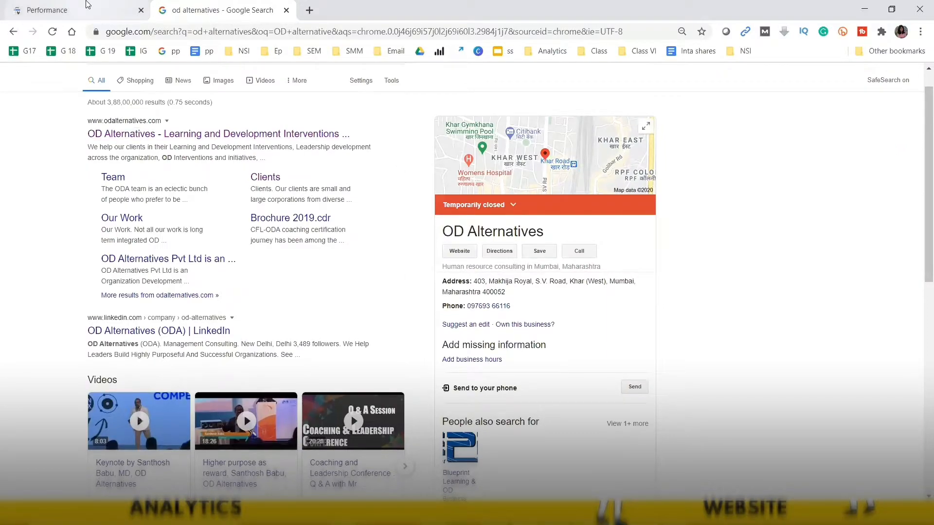
- Sort the Queries table by impressions, putting the 798-impression name query on top
{"action": "left_click", "coordinate": [111, 5]}
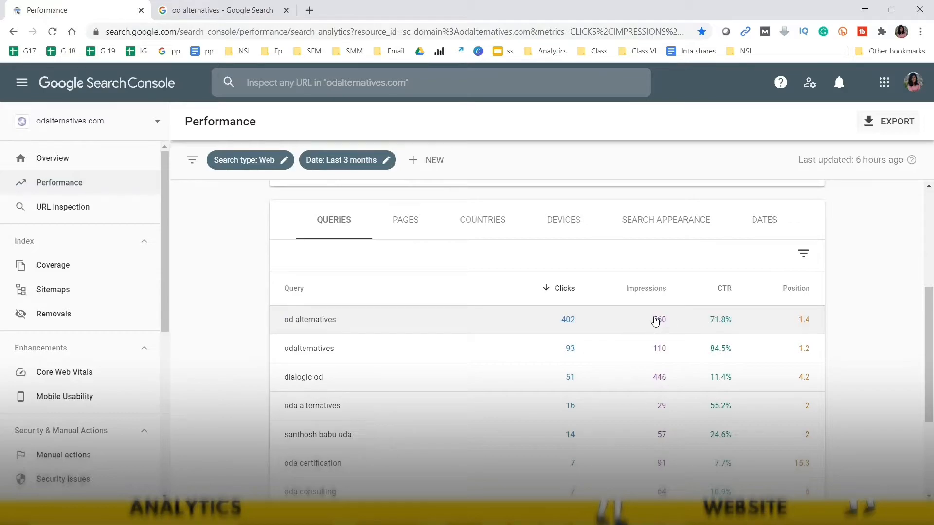
{"action": "left_click_drag", "start_coordinate": [920, 311], "coordinate": [920, 326]}
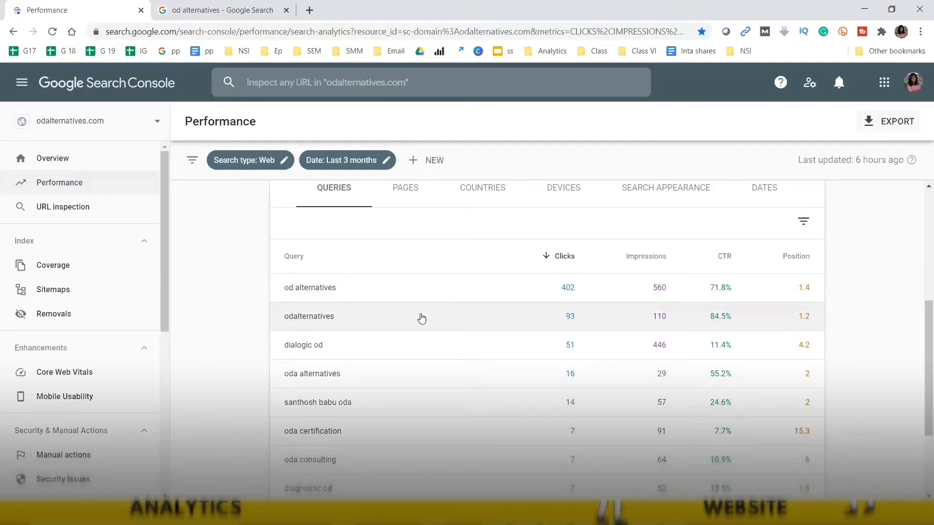
{"action": "right_click", "coordinate": [920, 342]}
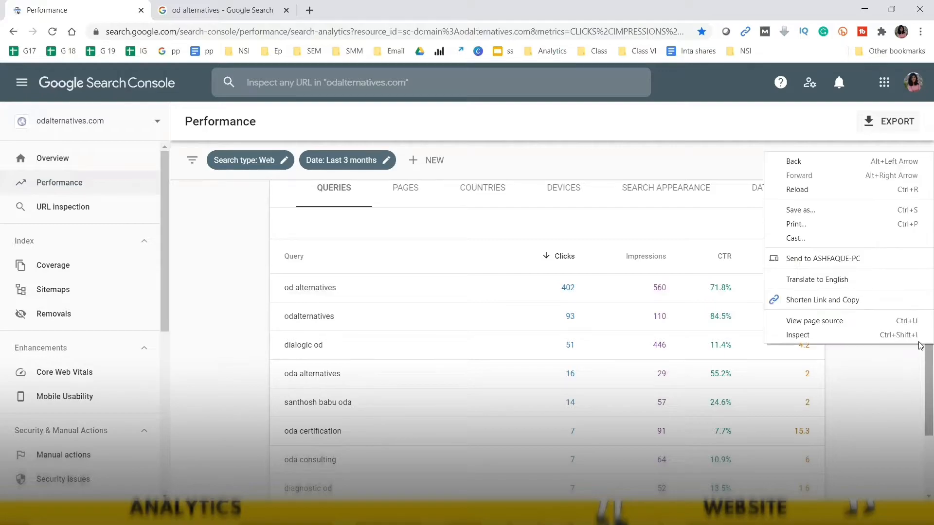
{"action": "scroll", "coordinate": [921, 377], "scroll_direction": "down", "scroll_amount": 1}
{"action": "scroll", "coordinate": [920, 378], "scroll_direction": "down", "scroll_amount": 3}
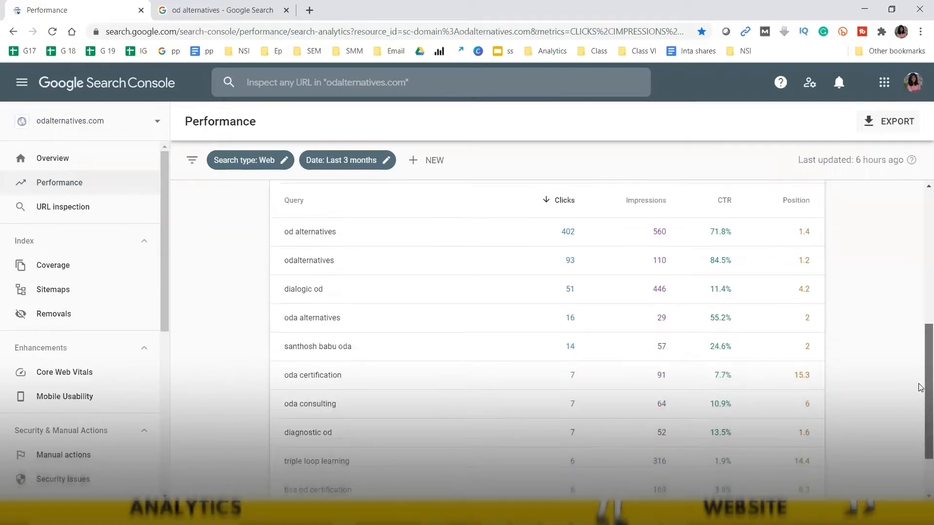
{"action": "scroll", "coordinate": [921, 387], "scroll_direction": "up", "scroll_amount": 6}
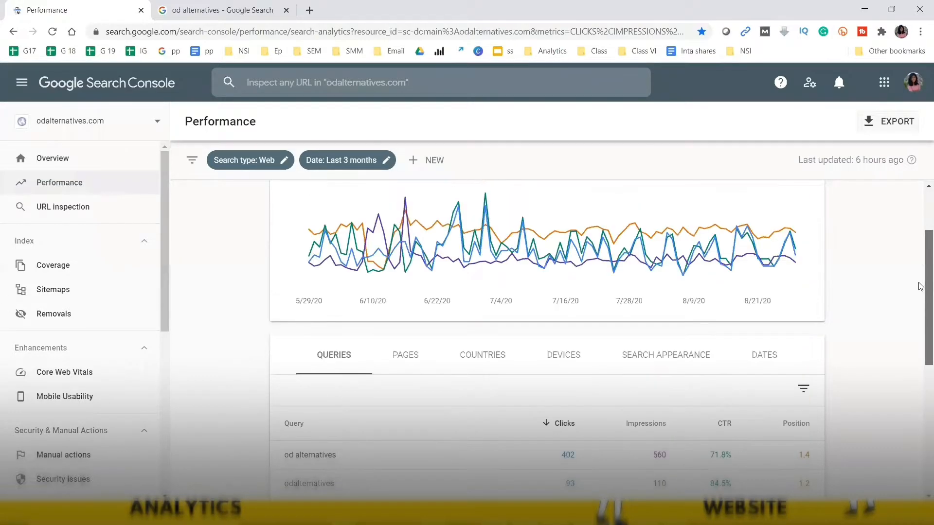
{"action": "left_click", "coordinate": [658, 436]}
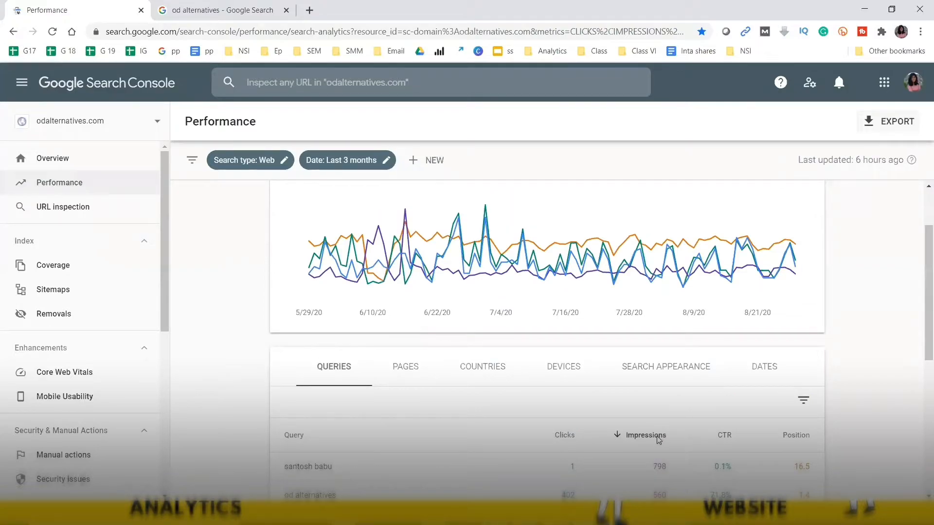
{"action": "scroll", "coordinate": [921, 362], "scroll_direction": "down", "scroll_amount": 3}
{"action": "scroll", "coordinate": [921, 363], "scroll_direction": "down", "scroll_amount": 2}
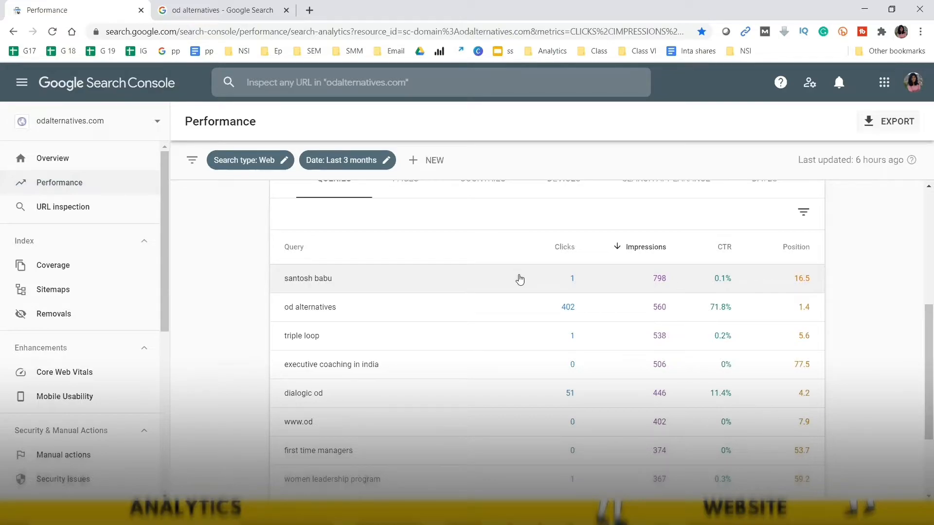
- Filter the report to the top-impression name query and review which pages appear for it
{"action": "left_click", "coordinate": [329, 283]}
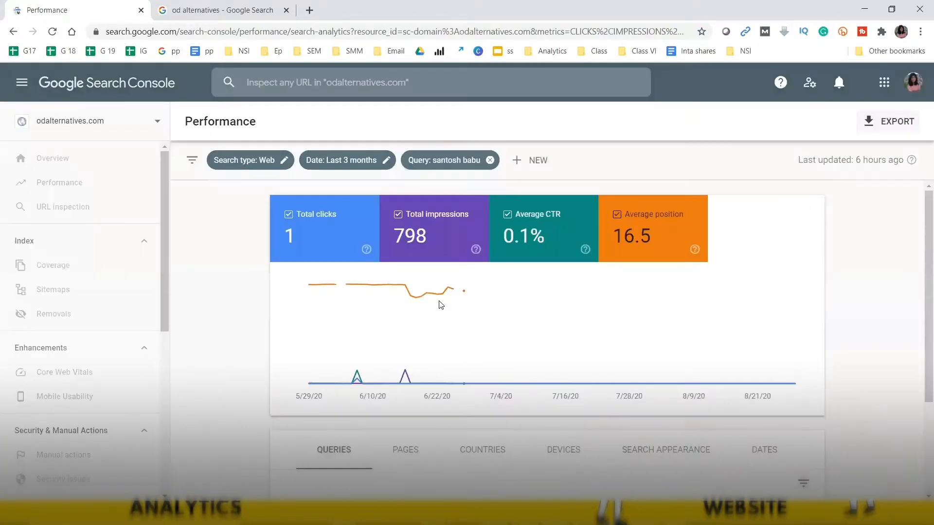
{"action": "scroll", "coordinate": [920, 262], "scroll_direction": "down", "scroll_amount": 1}
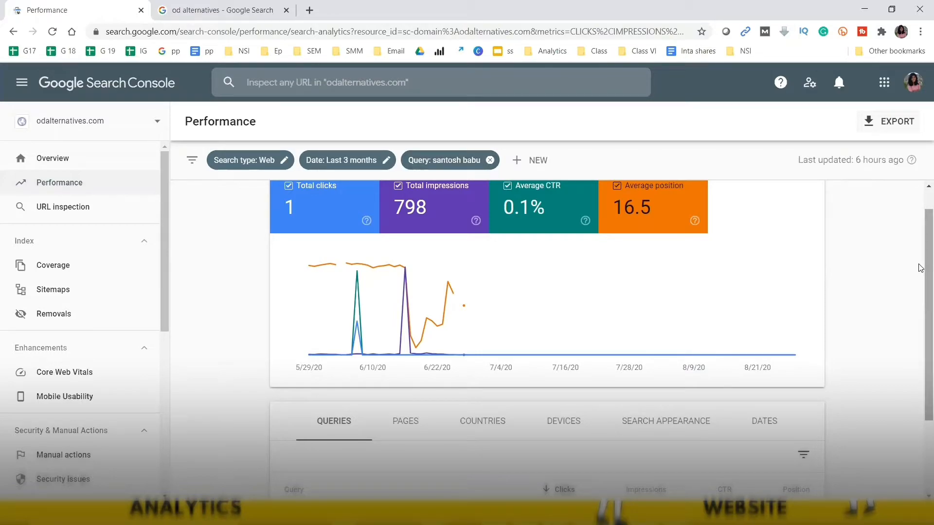
{"action": "scroll", "coordinate": [921, 268], "scroll_direction": "down", "scroll_amount": 2}
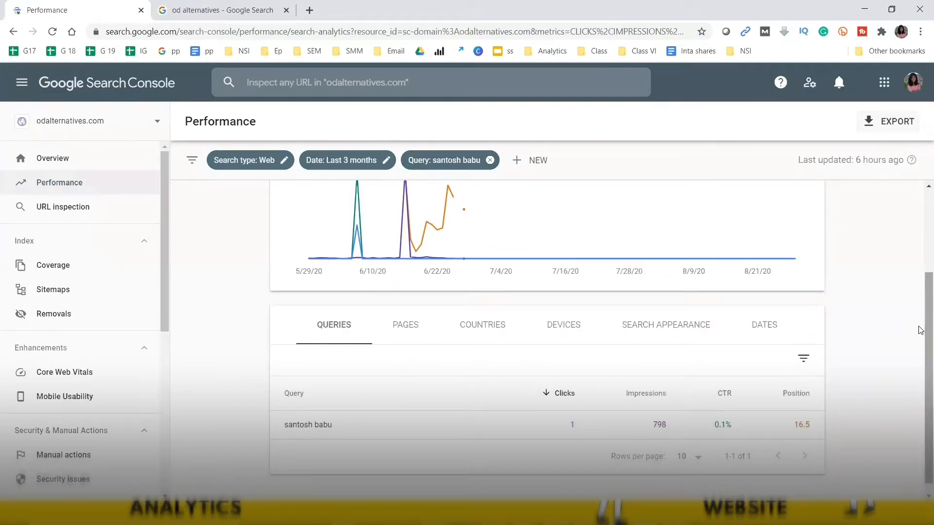
{"action": "left_click", "coordinate": [410, 331]}
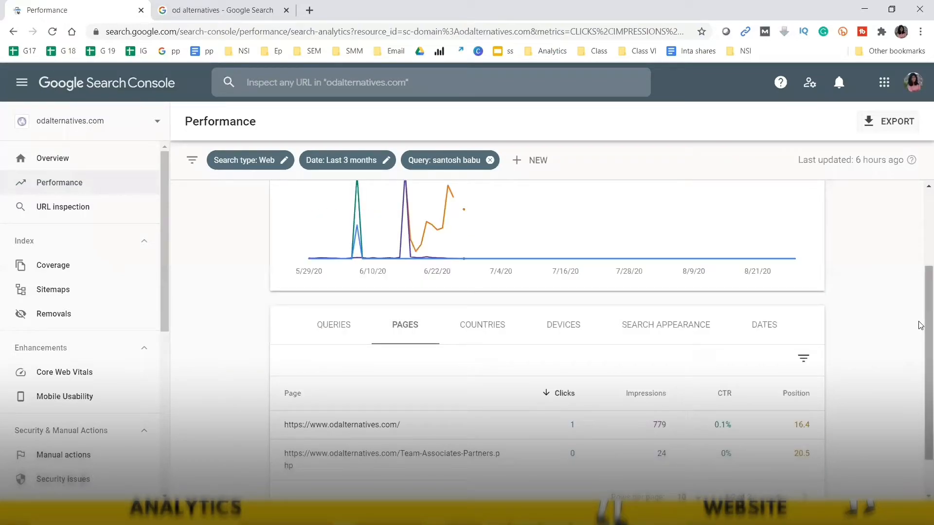
{"action": "scroll", "coordinate": [921, 325], "scroll_direction": "down", "scroll_amount": 1}
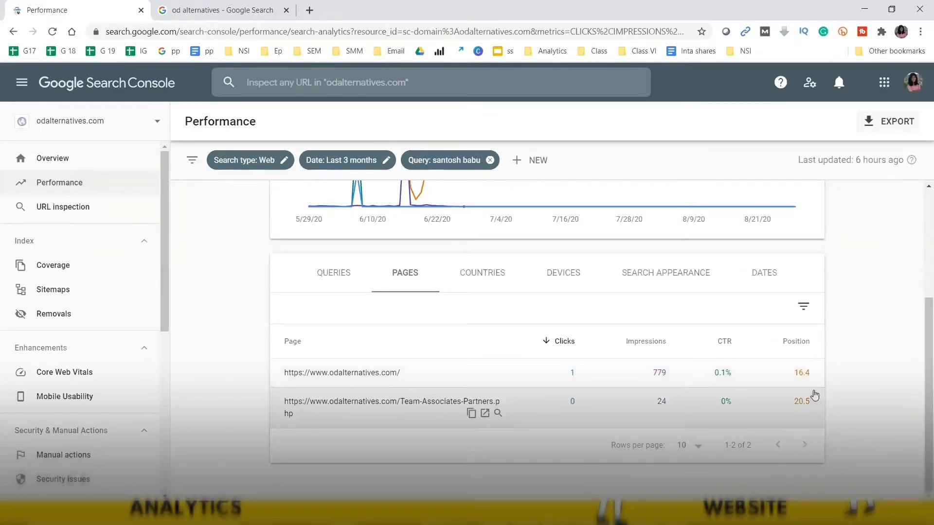
{"action": "left_click", "coordinate": [352, 269]}
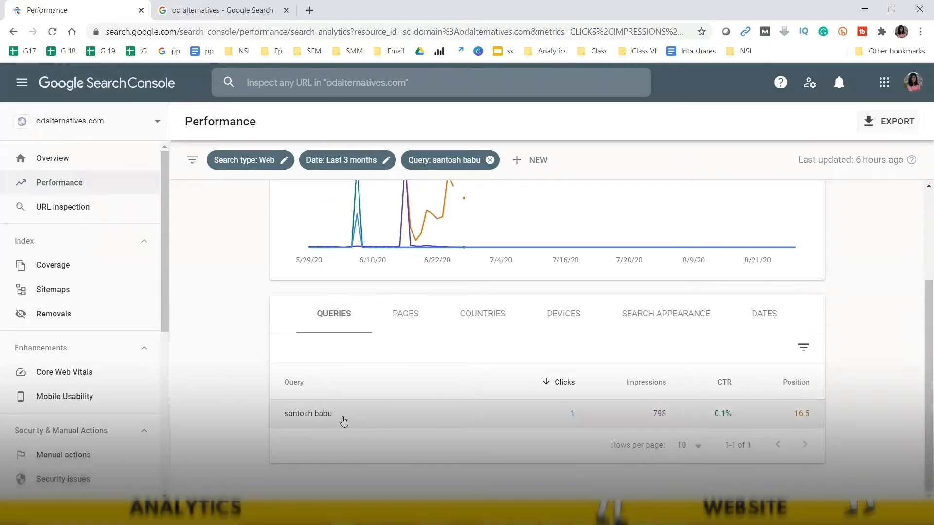
- Copy the name query text and bring up the 'od alternatives' Google results
{"action": "left_click_drag", "start_coordinate": [343, 422], "coordinate": [286, 414]}
{"action": "left_click", "coordinate": [212, 5]}
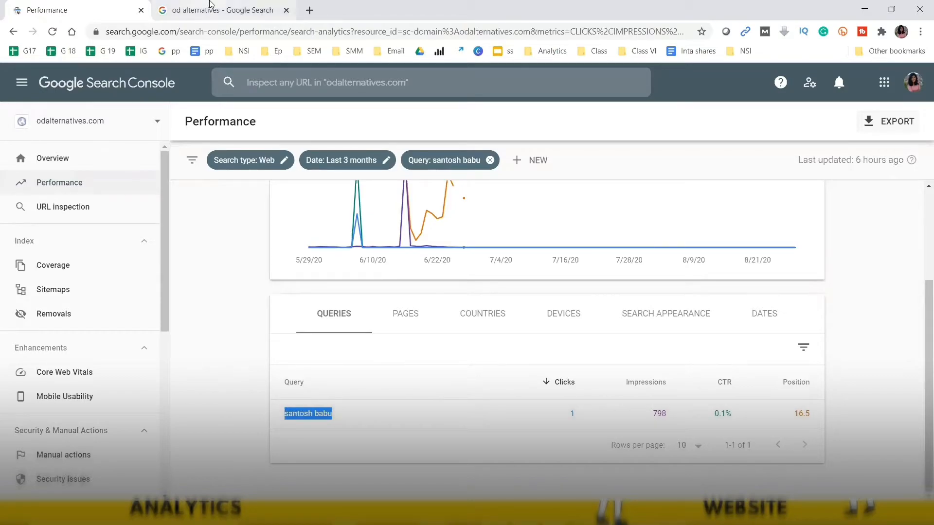
{"action": "scroll", "coordinate": [920, 90], "scroll_direction": "up", "scroll_amount": 1}
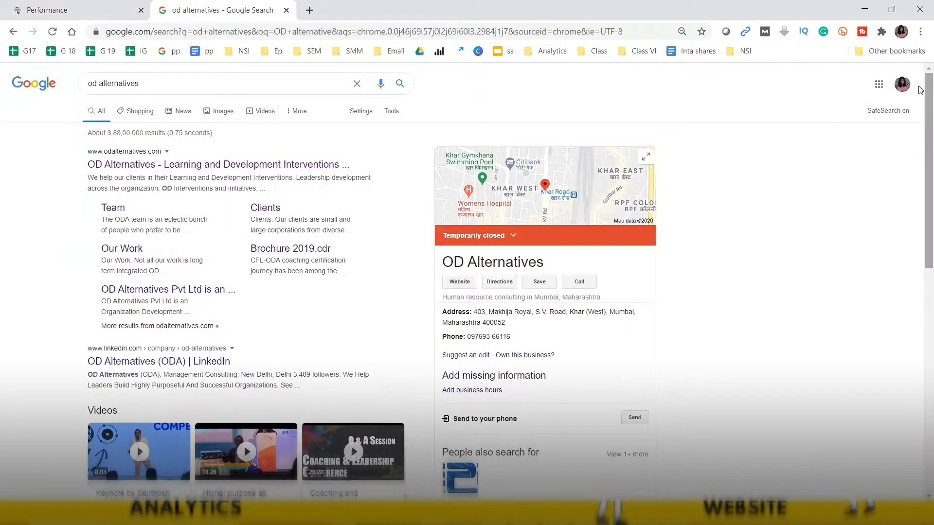
- Search Google for the founder's name and scroll through the results
{"action": "left_click", "coordinate": [262, 86]}
{"action": "key", "text": "Return"}
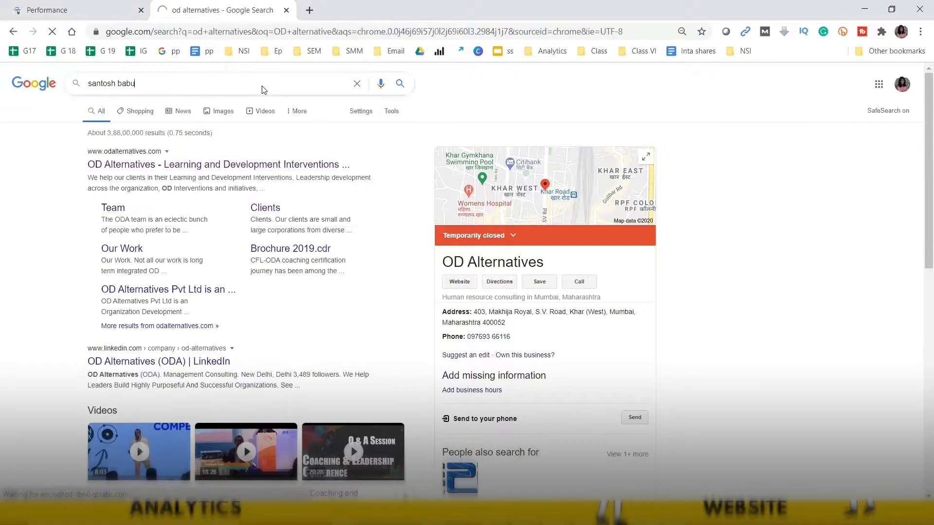
{"action": "left_click_drag", "start_coordinate": [920, 144], "coordinate": [920, 147]}
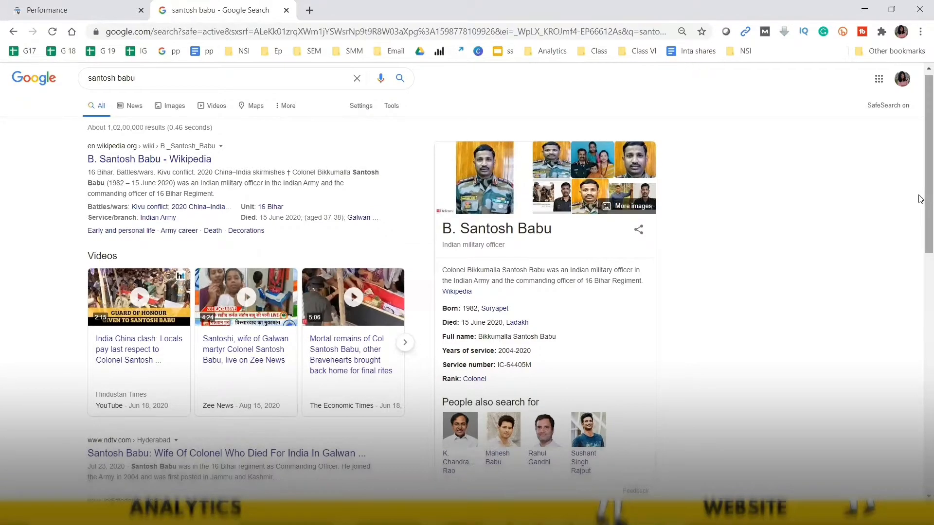
{"action": "scroll", "coordinate": [920, 209], "scroll_direction": "down", "scroll_amount": 1}
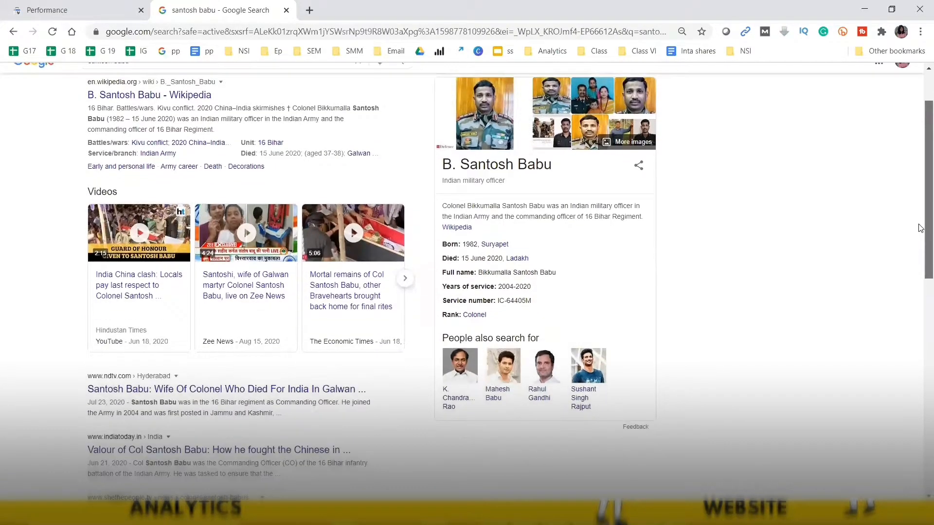
{"action": "scroll", "coordinate": [921, 238], "scroll_direction": "down", "scroll_amount": 1}
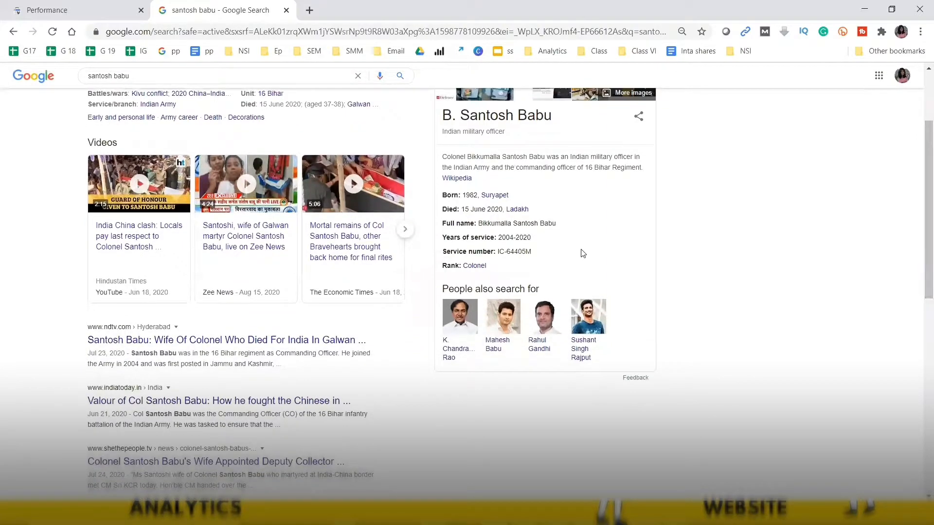
{"action": "left_click_drag", "start_coordinate": [920, 262], "coordinate": [921, 328]}
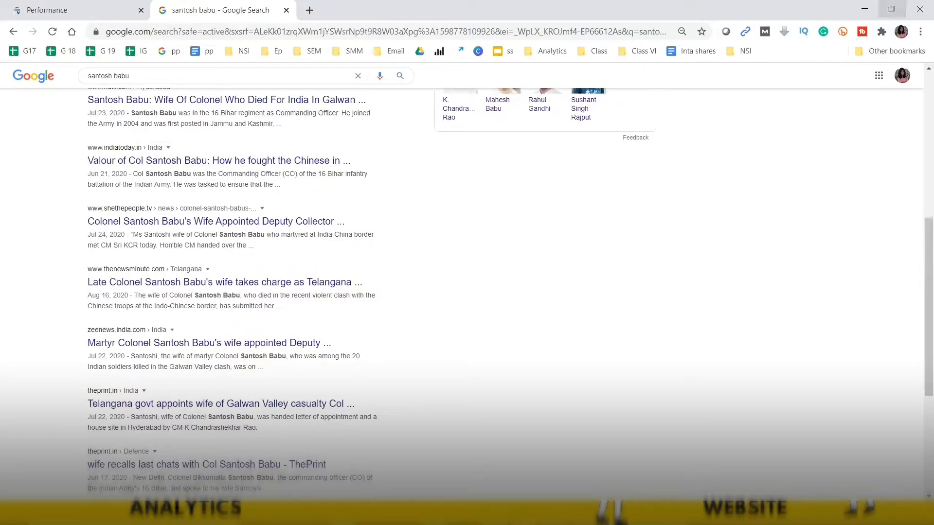
- Restore the browser window size and return to the Search Console Performance report
{"action": "left_click", "coordinate": [892, 9]}
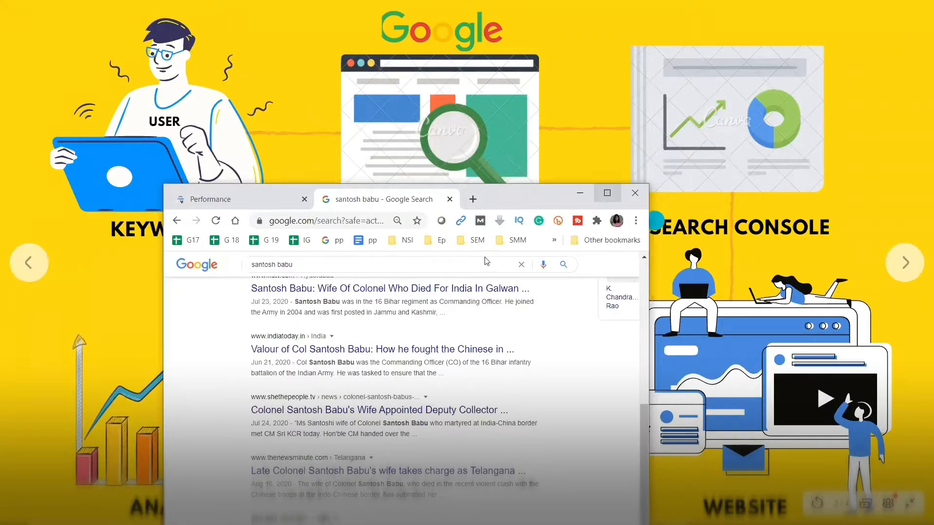
{"action": "left_click", "coordinate": [607, 193]}
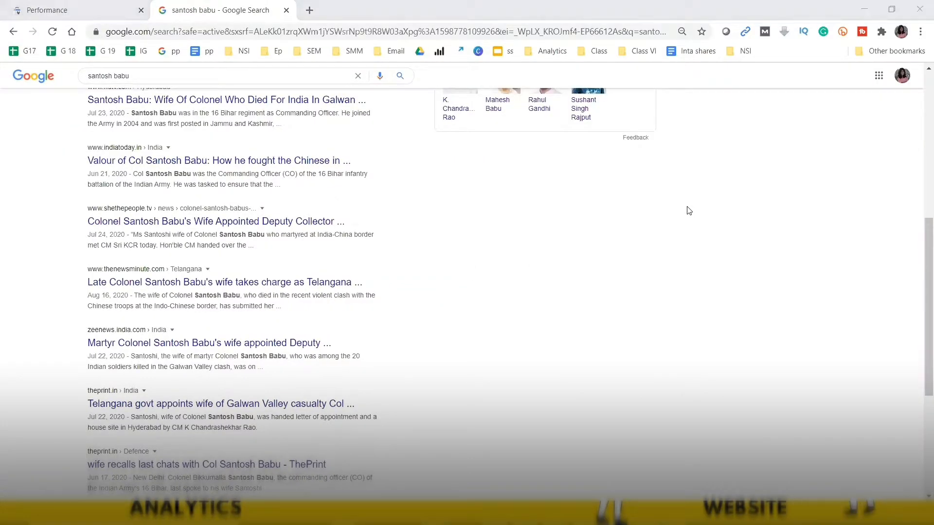
{"action": "key", "text": "alt+Tab"}
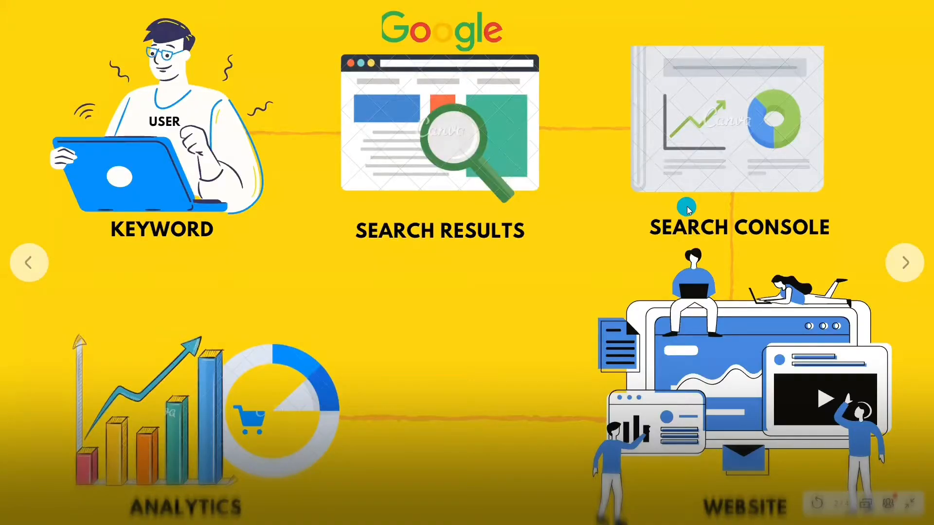
{"action": "key", "text": "alt+Tab"}
{"action": "key", "text": "alt+Tab"}
{"action": "key", "text": "alt+shift+Tab"}
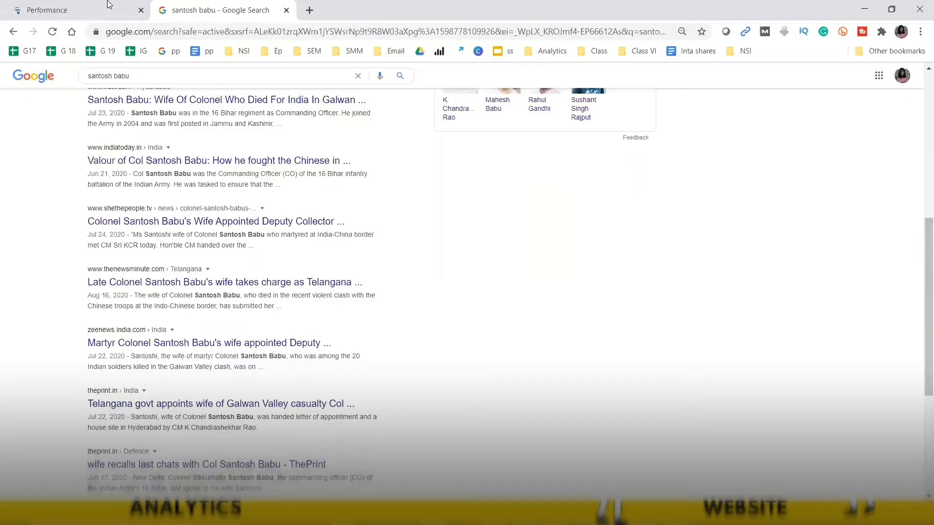
{"action": "left_click", "coordinate": [108, 4]}
- Show the pages for the name query and open the odalternatives.com homepage in a new tab
{"action": "left_click", "coordinate": [416, 315]}
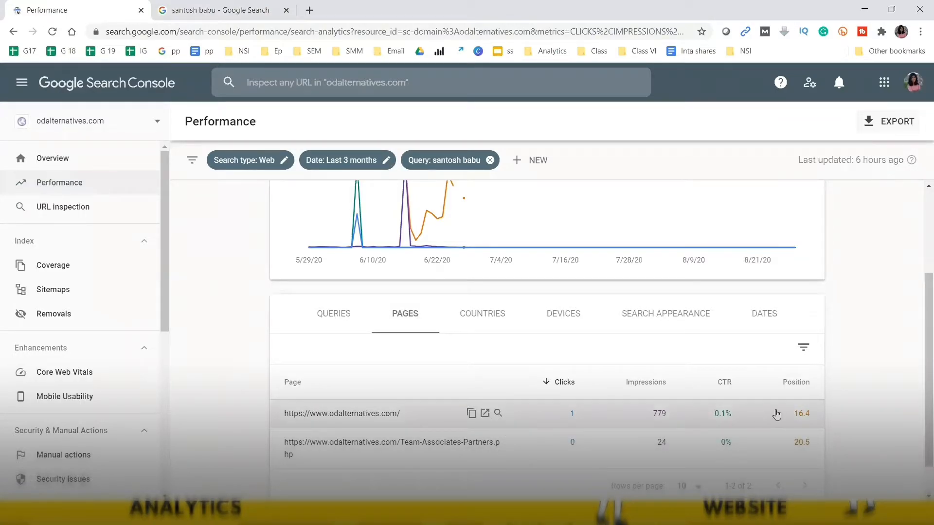
{"action": "left_click", "coordinate": [485, 413]}
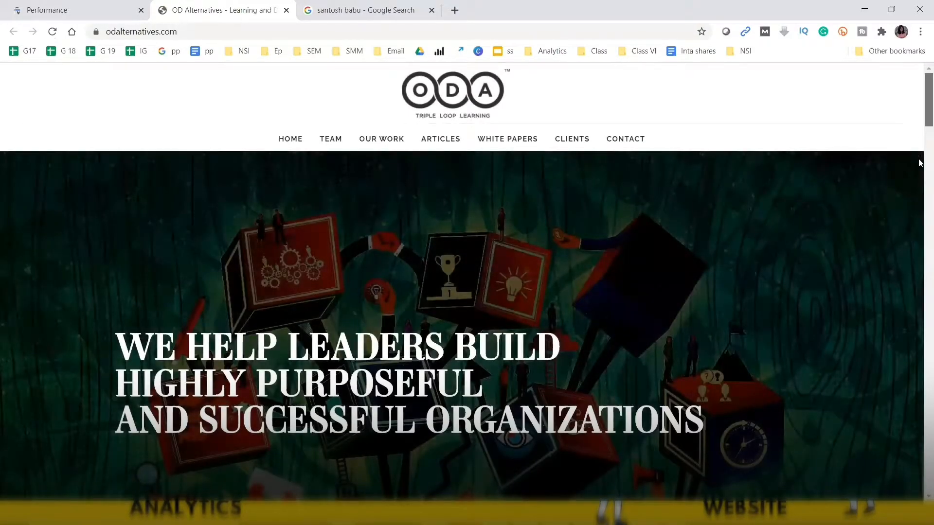
- Search the homepage for the founder's first name, finding 0 matches
{"action": "scroll", "coordinate": [919, 148], "scroll_direction": "down", "scroll_amount": 15}
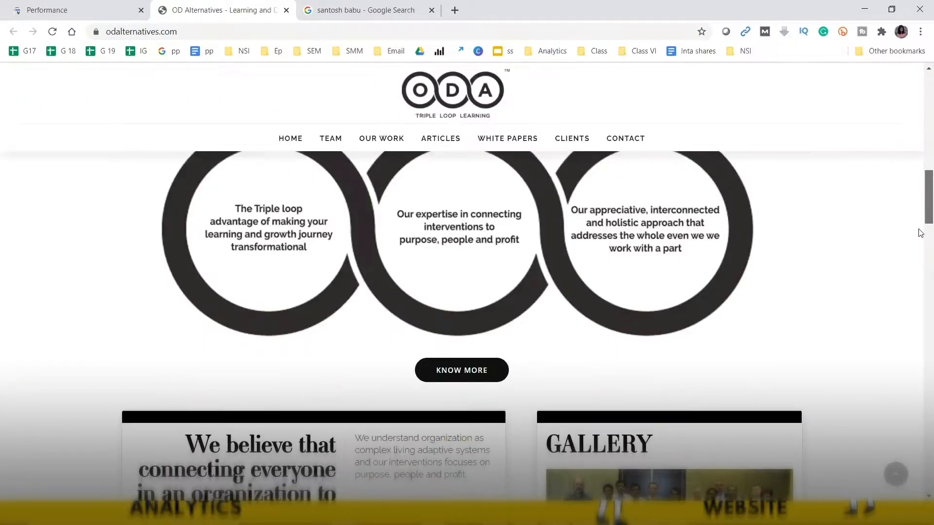
{"action": "left_click_drag", "start_coordinate": [918, 229], "coordinate": [920, 387]}
{"action": "key", "text": "ctrl+f"}
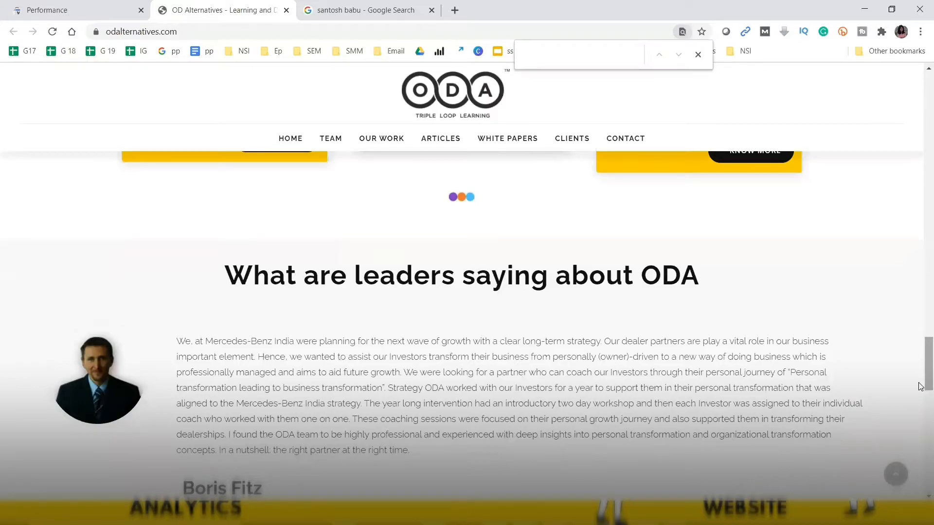
{"action": "type", "text": "santo"}
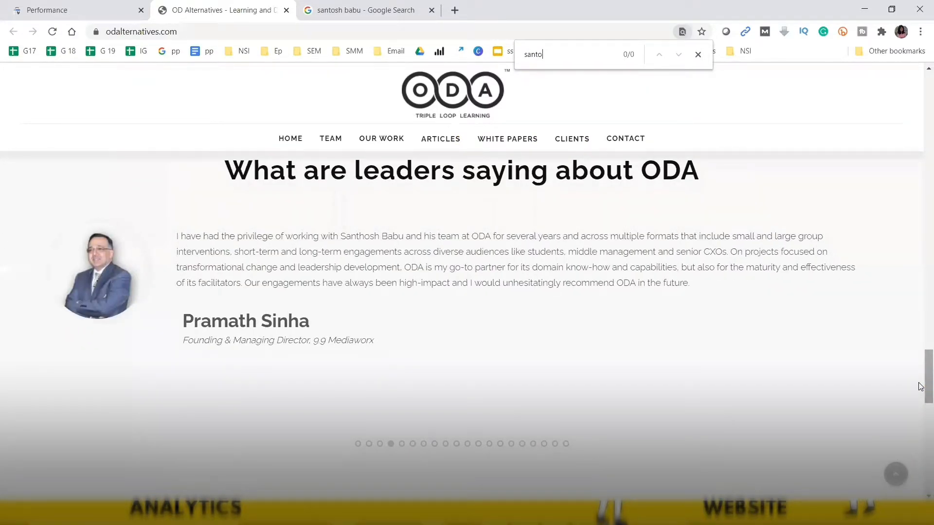
{"action": "type", "text": "sh"}
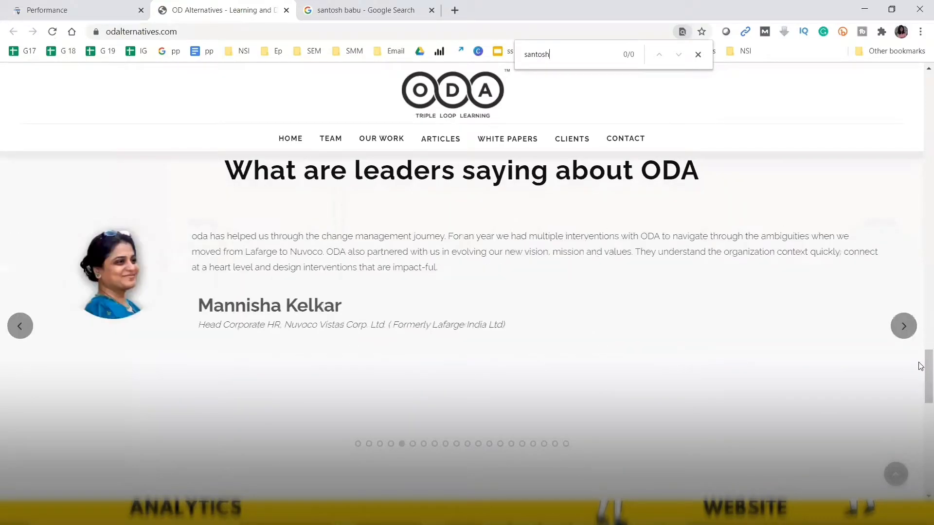
- Page forward twice through the leader testimonials carousel
{"action": "left_click", "coordinate": [904, 332]}
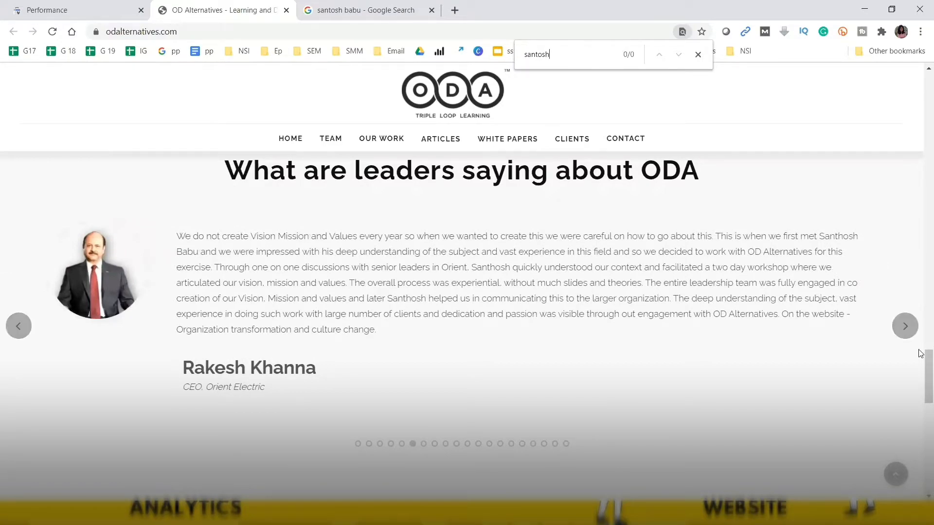
{"action": "left_click", "coordinate": [910, 330]}
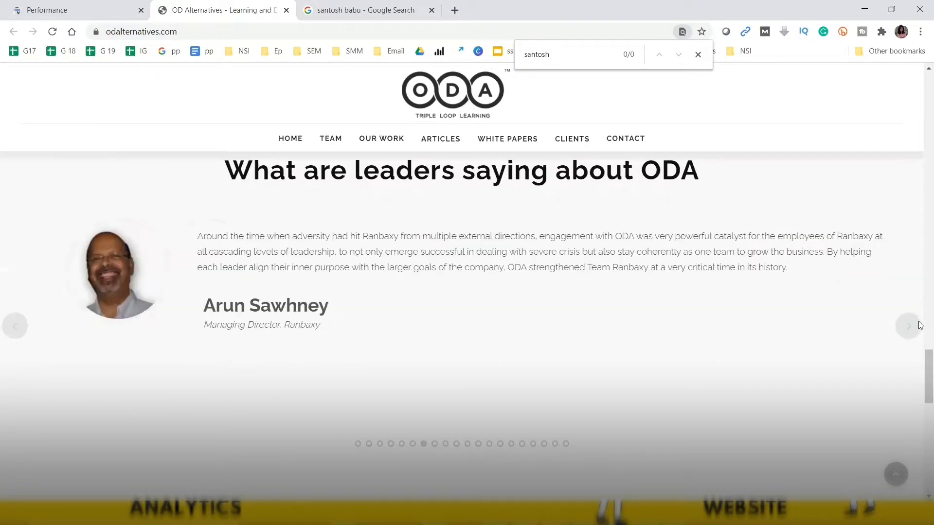
{"action": "left_click_drag", "start_coordinate": [926, 372], "coordinate": [921, 472]}
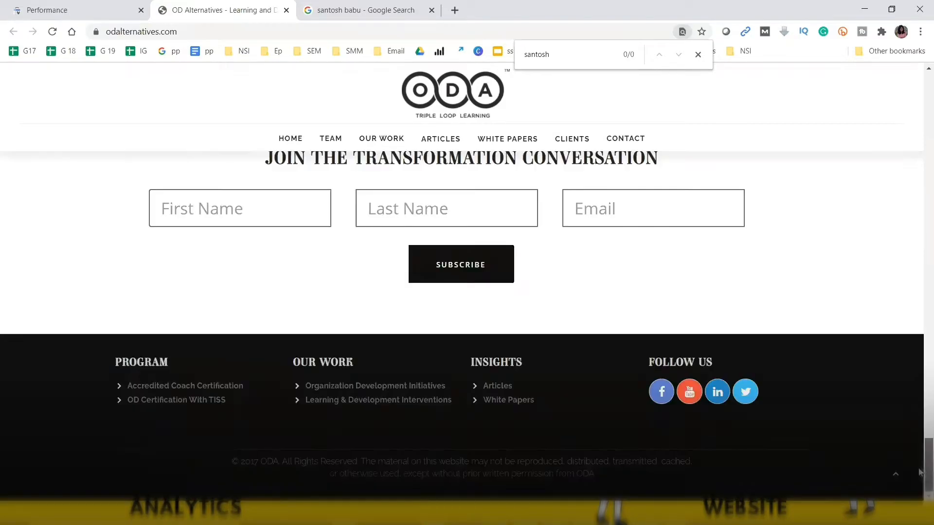
{"action": "scroll", "coordinate": [905, 203], "scroll_direction": "up", "scroll_amount": 20}
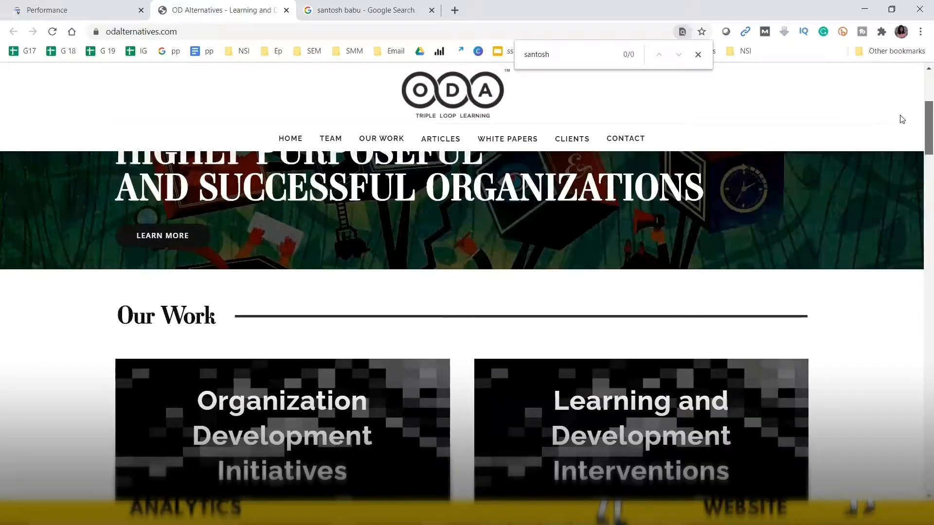
- Shorten the find term to the name's first four letters, reviewing all 23 testimonial matches
{"action": "key", "text": "ctrl+a"}
{"action": "type", "text": "sant"}
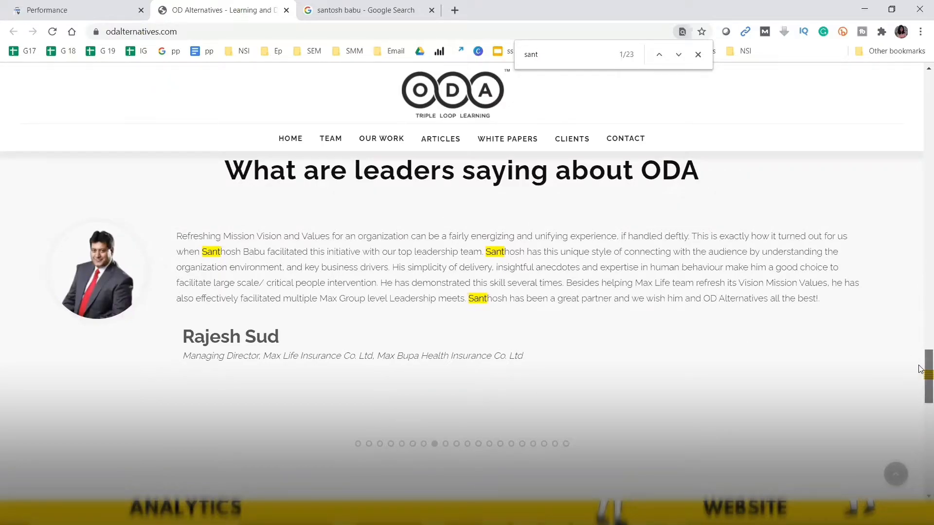
{"action": "scroll", "coordinate": [921, 375], "scroll_direction": "up", "scroll_amount": 1}
{"action": "left_click_drag", "start_coordinate": [921, 375], "coordinate": [920, 166]}
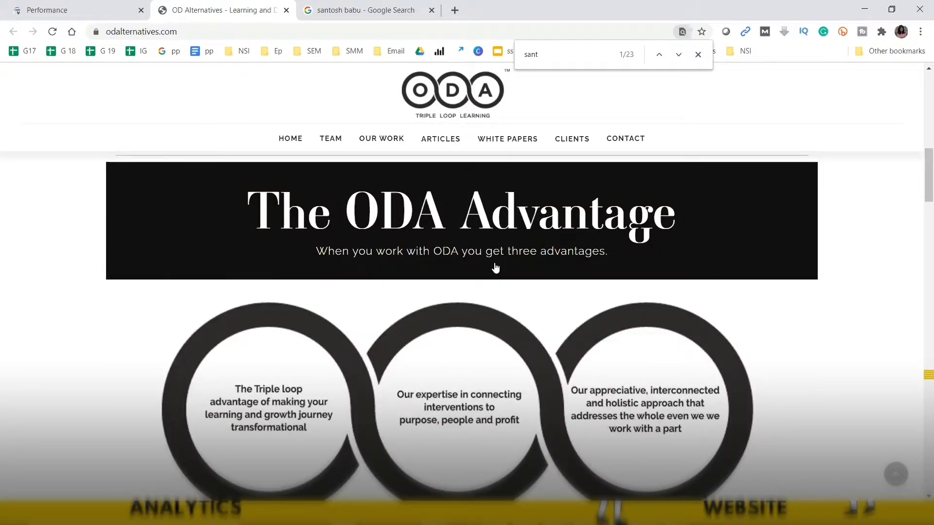
{"action": "left_click_drag", "start_coordinate": [920, 176], "coordinate": [920, 350]}
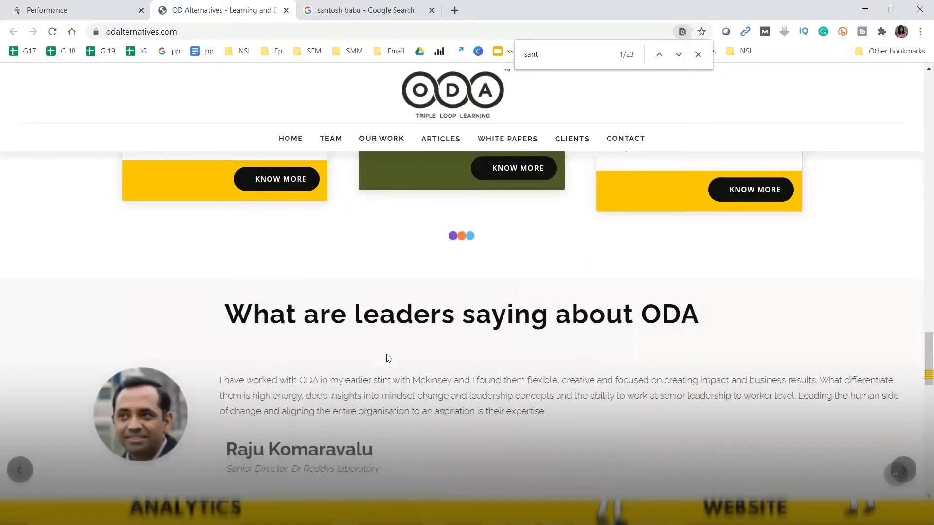
{"action": "scroll", "coordinate": [864, 348], "scroll_direction": "down", "scroll_amount": 3}
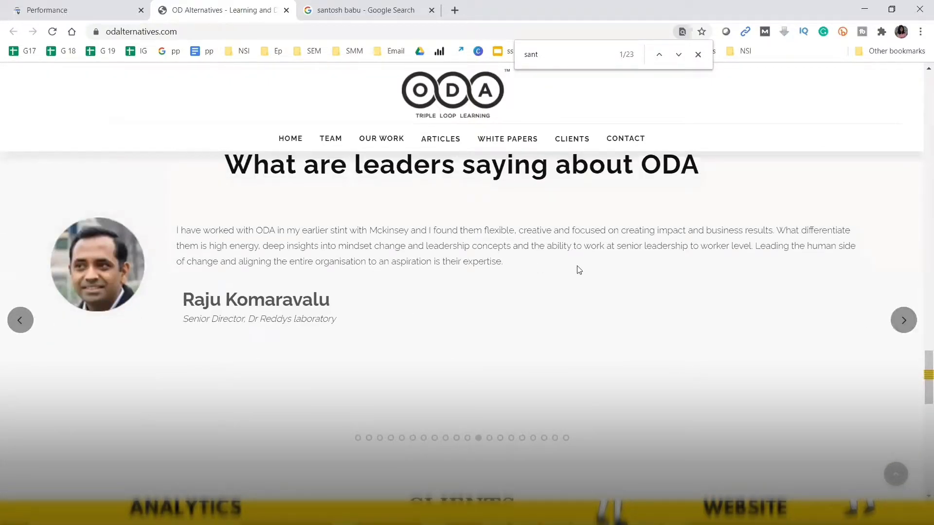
{"action": "left_click_drag", "start_coordinate": [920, 361], "coordinate": [920, 221]}
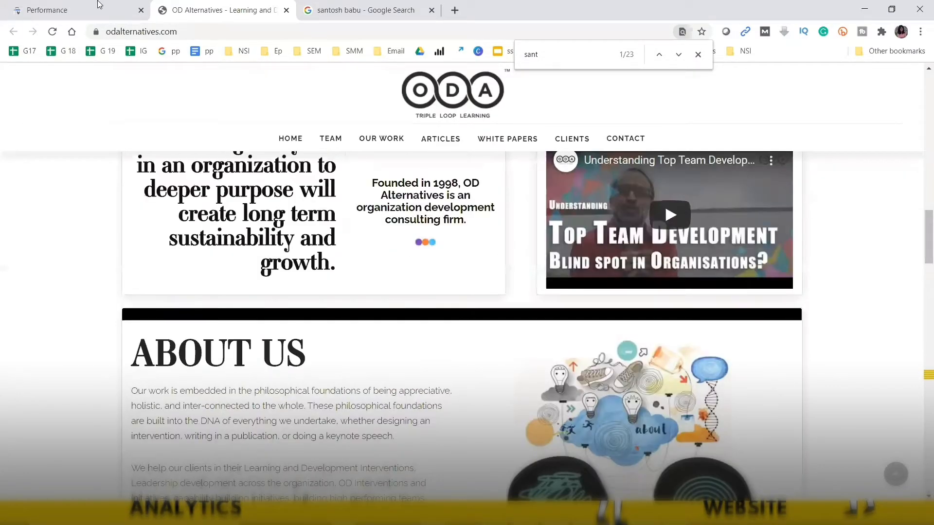
{"action": "left_click", "coordinate": [99, 4]}
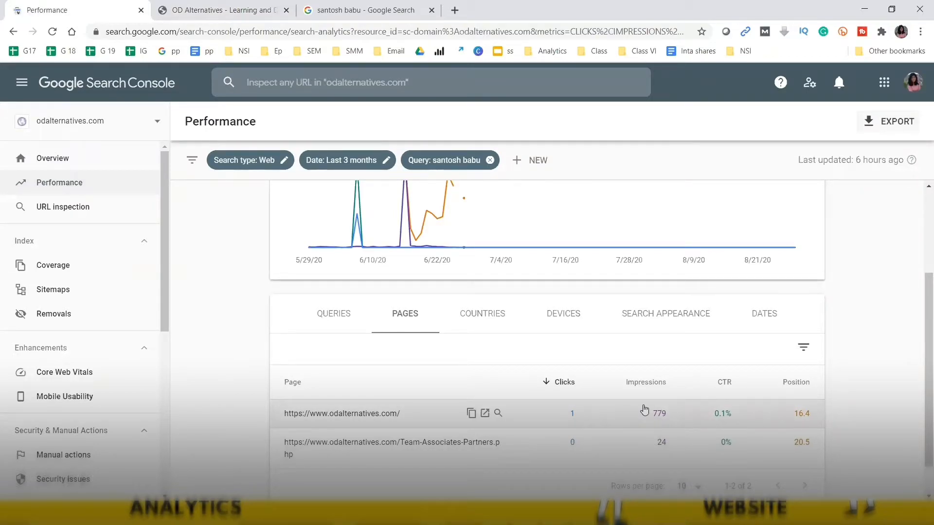
- Scroll the Pages table to show both pages' clicks and impressions
{"action": "scroll", "coordinate": [921, 389], "scroll_direction": "down", "scroll_amount": 1}
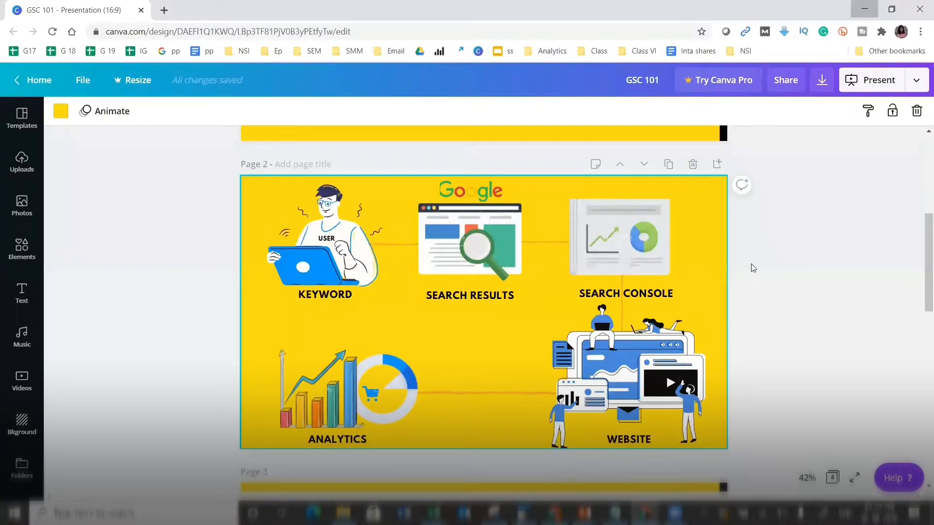
- Minimise the Canva and Directed IN.csv windows and bring the Search Console Performance window forward
{"action": "left_click", "coordinate": [864, 9]}
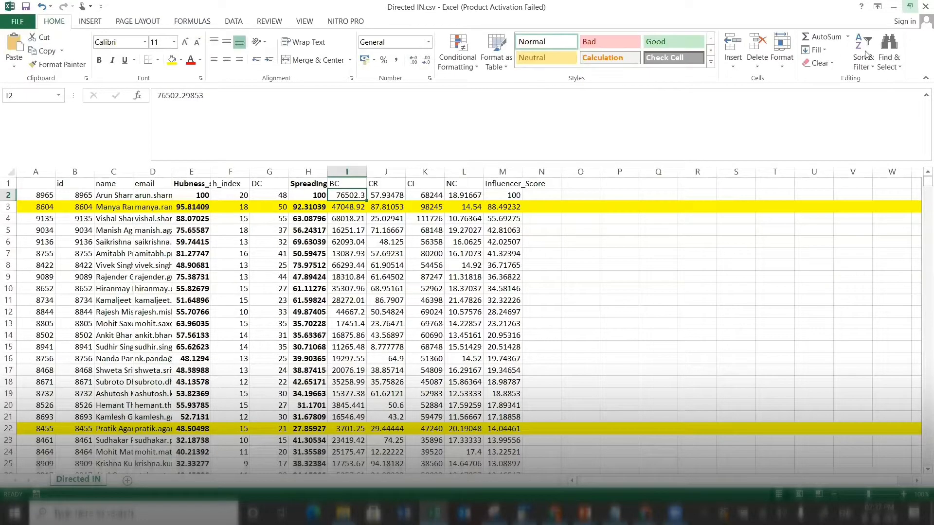
{"action": "left_click", "coordinate": [892, 7]}
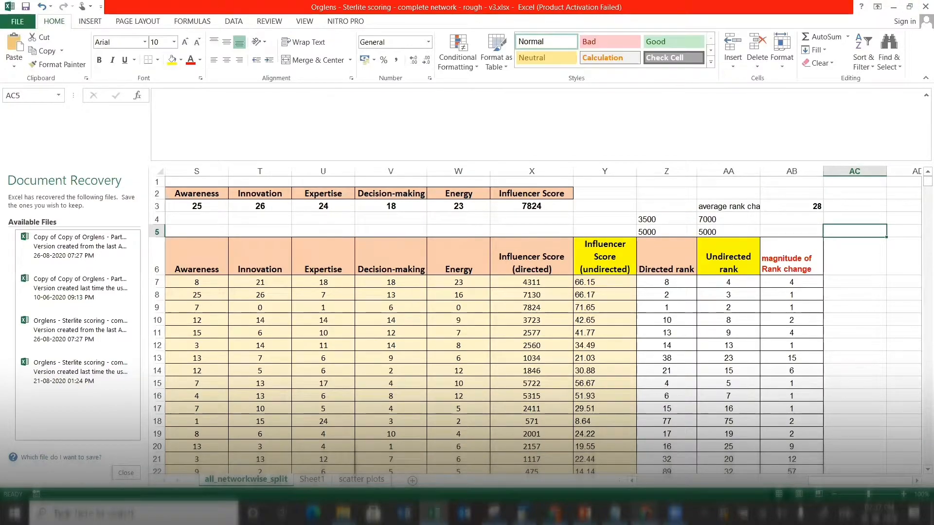
{"action": "left_click", "coordinate": [646, 513]}
{"action": "left_click", "coordinate": [597, 459]}
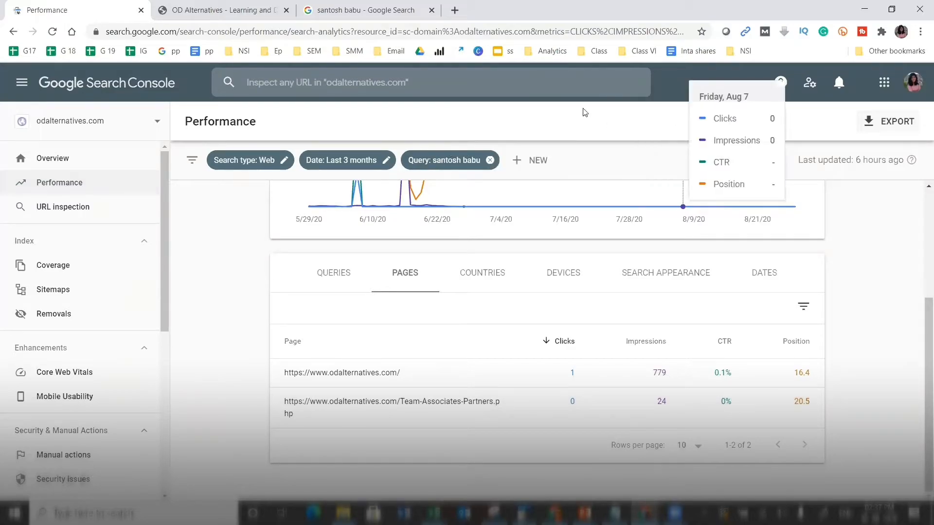
- Remove the name-query filter and scroll through the site-wide pages table
{"action": "left_click", "coordinate": [489, 160]}
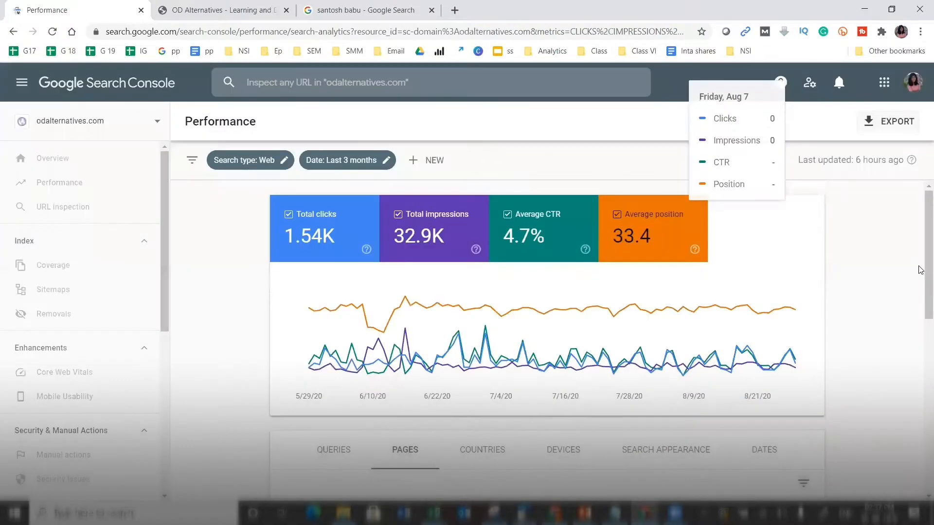
{"action": "scroll", "coordinate": [921, 267], "scroll_direction": "down", "scroll_amount": 1}
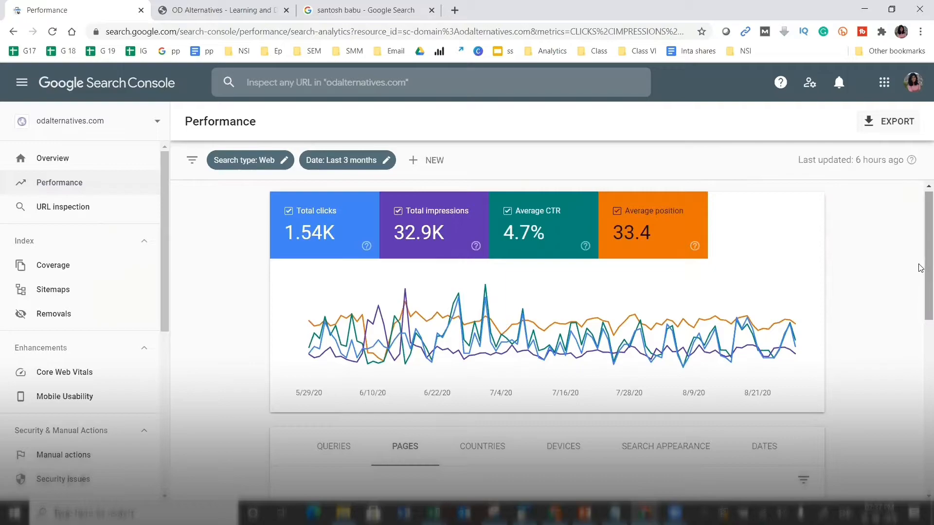
{"action": "scroll", "coordinate": [921, 262], "scroll_direction": "down", "scroll_amount": 2}
{"action": "scroll", "coordinate": [921, 267], "scroll_direction": "up", "scroll_amount": 2}
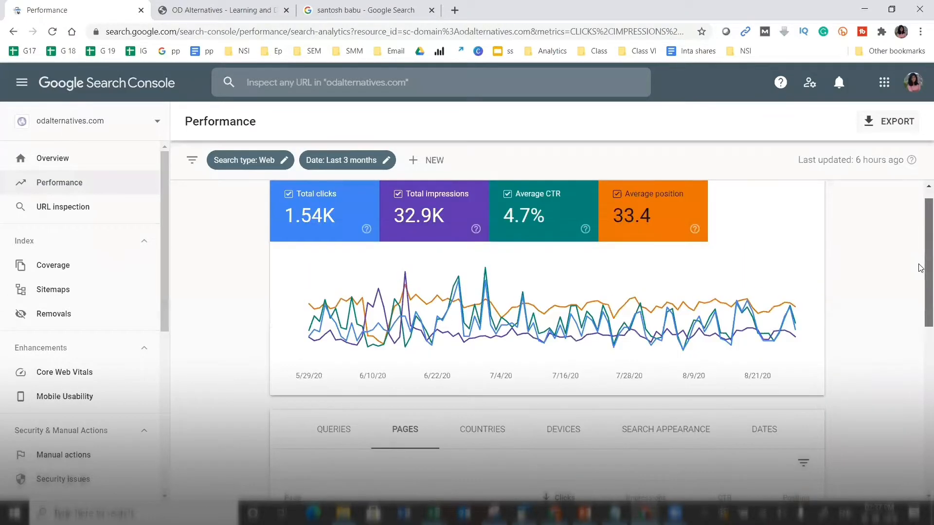
{"action": "scroll", "coordinate": [920, 289], "scroll_direction": "down", "scroll_amount": 2}
{"action": "scroll", "coordinate": [921, 246], "scroll_direction": "up", "scroll_amount": 2}
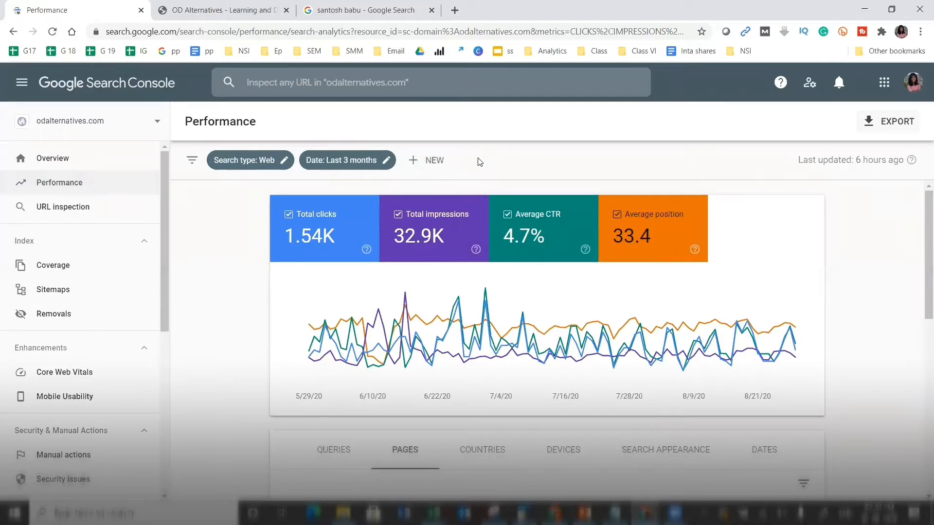
{"action": "scroll", "coordinate": [921, 309], "scroll_direction": "down", "scroll_amount": 2}
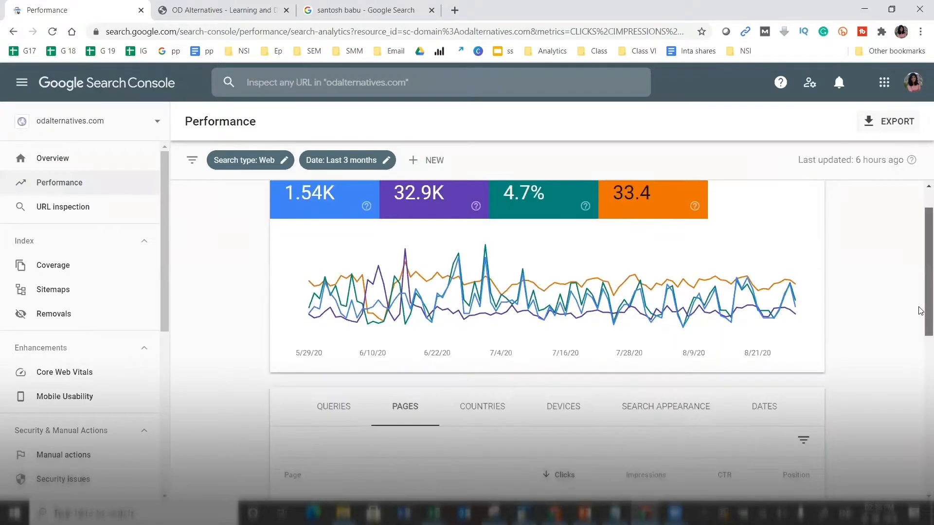
{"action": "left_click_drag", "start_coordinate": [920, 312], "coordinate": [920, 311]}
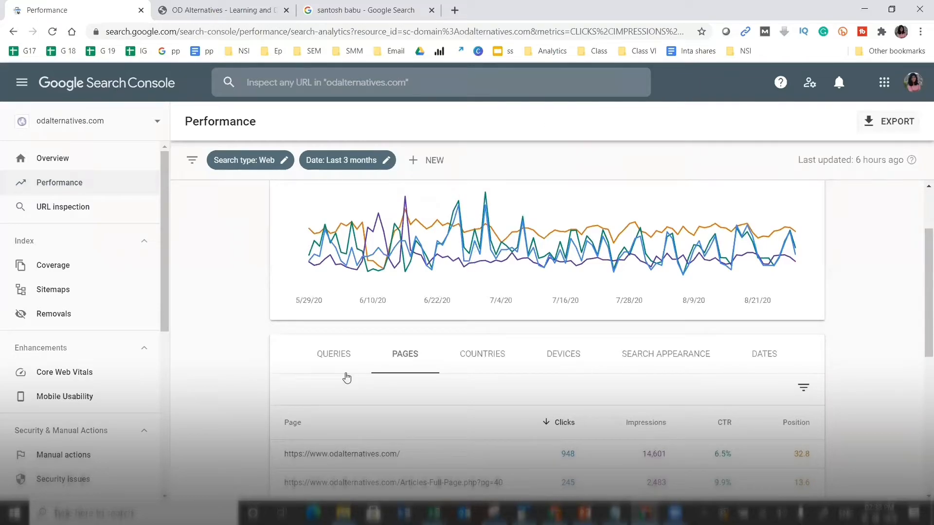
- Check the country breakdown, then return to site-wide queries led by 'od alternatives' (402 clicks)
{"action": "left_click", "coordinate": [336, 359]}
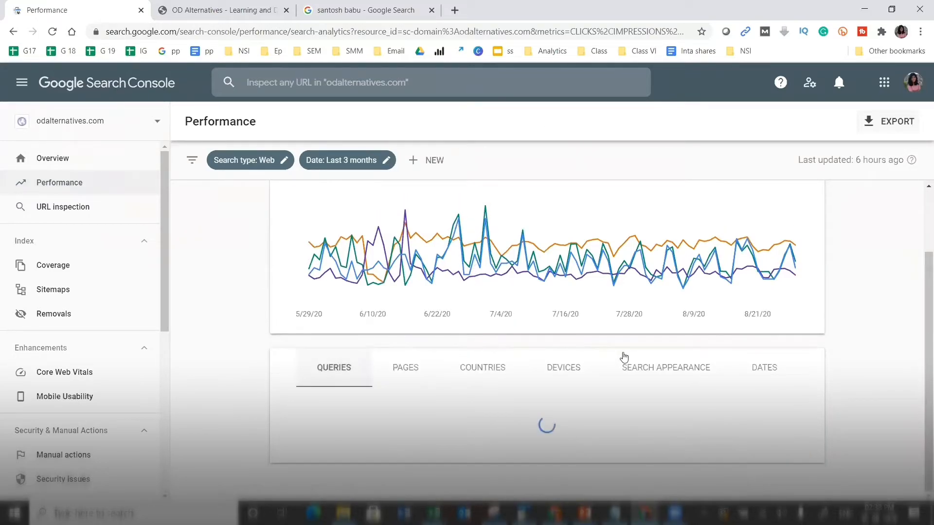
{"action": "left_click", "coordinate": [471, 360]}
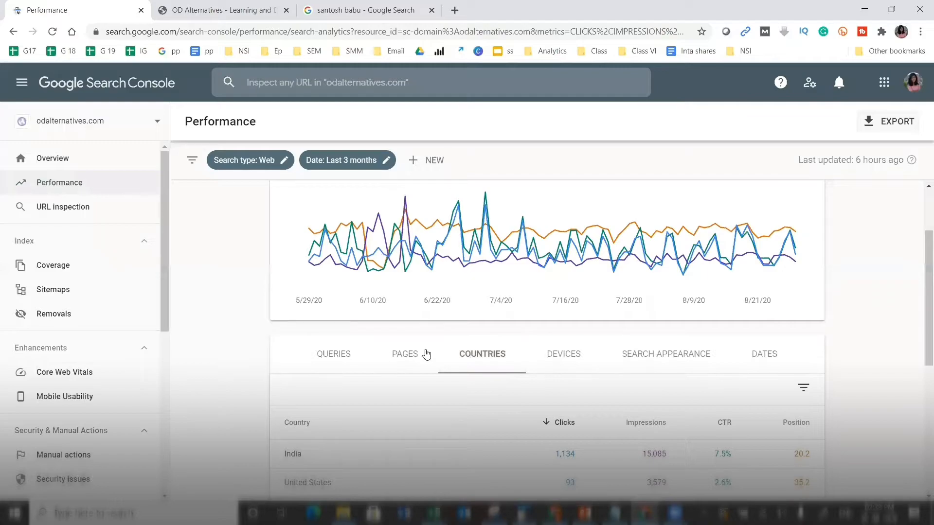
{"action": "scroll", "coordinate": [921, 286], "scroll_direction": "down", "scroll_amount": 3}
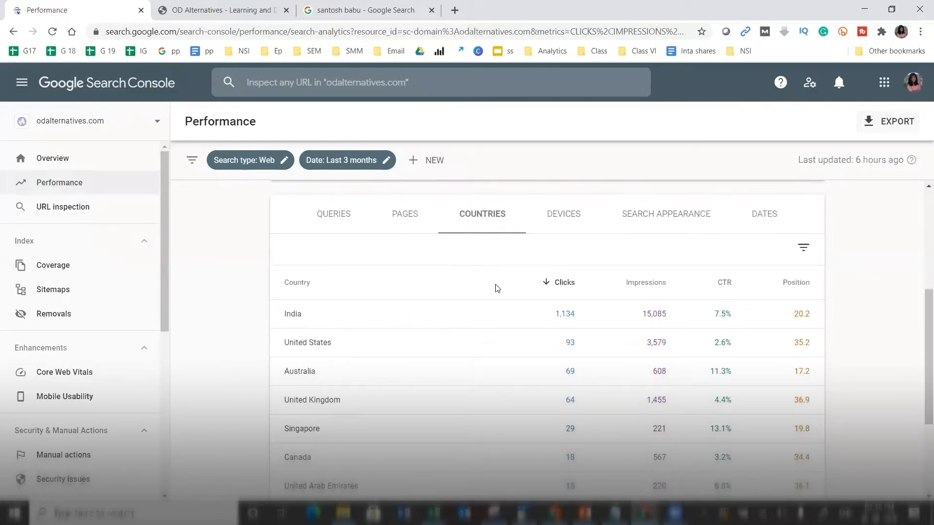
{"action": "left_click", "coordinate": [323, 215]}
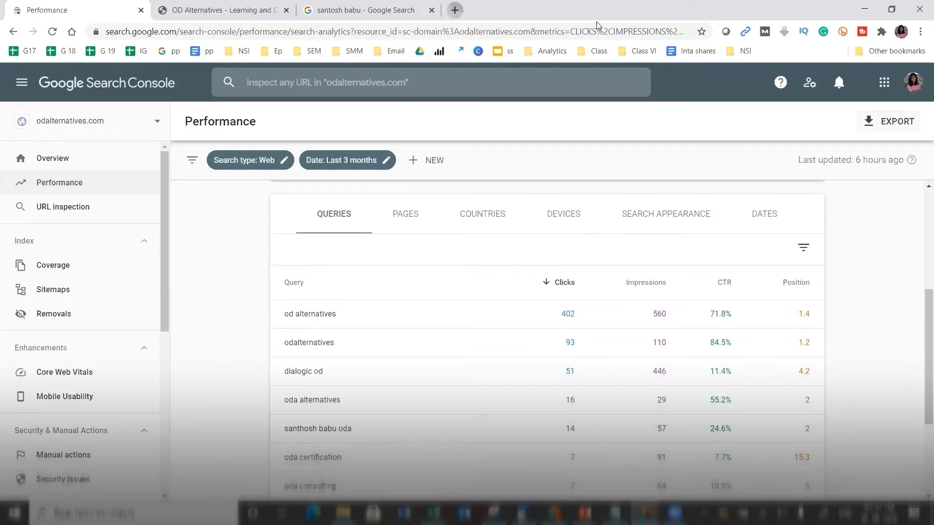
- Open the SEO101withNidhi spreadsheet in a new tab and select the Indian Street Food keyword in B4
{"action": "left_click", "coordinate": [454, 10]}
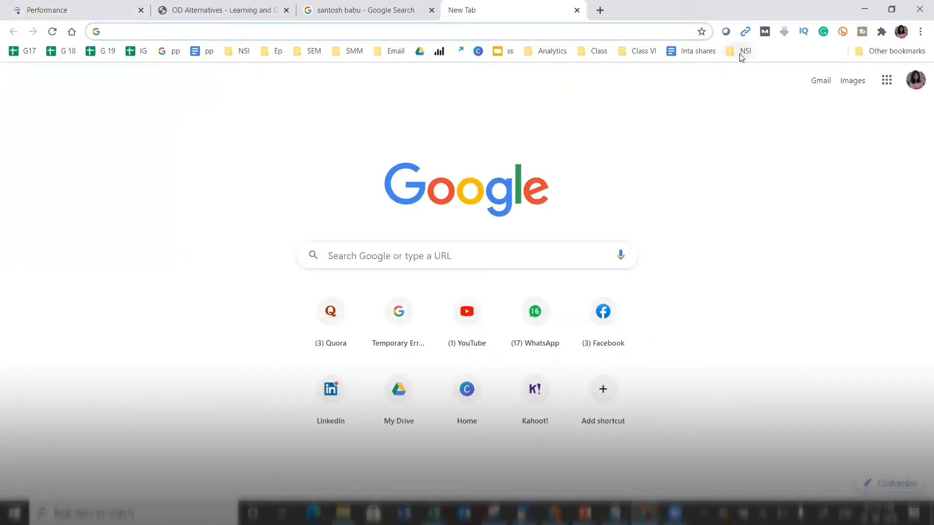
{"action": "left_click", "coordinate": [373, 449]}
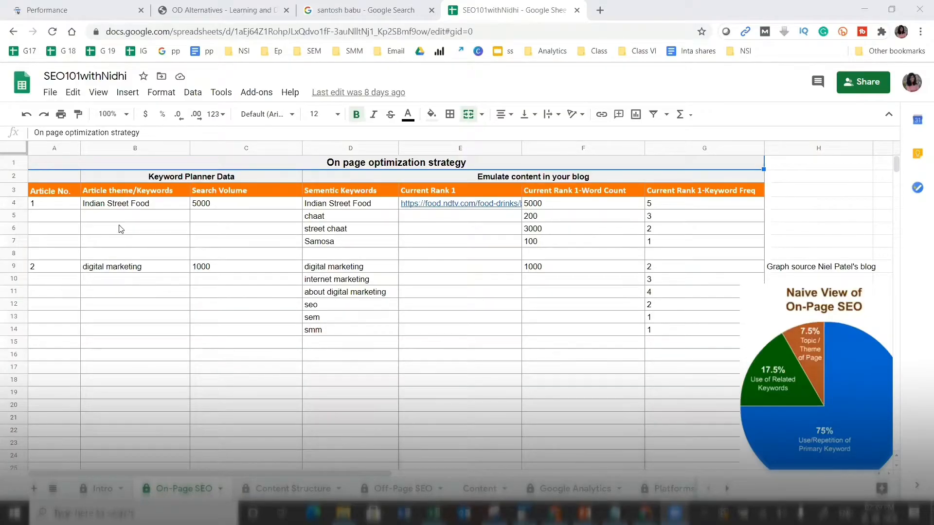
{"action": "left_click", "coordinate": [129, 206]}
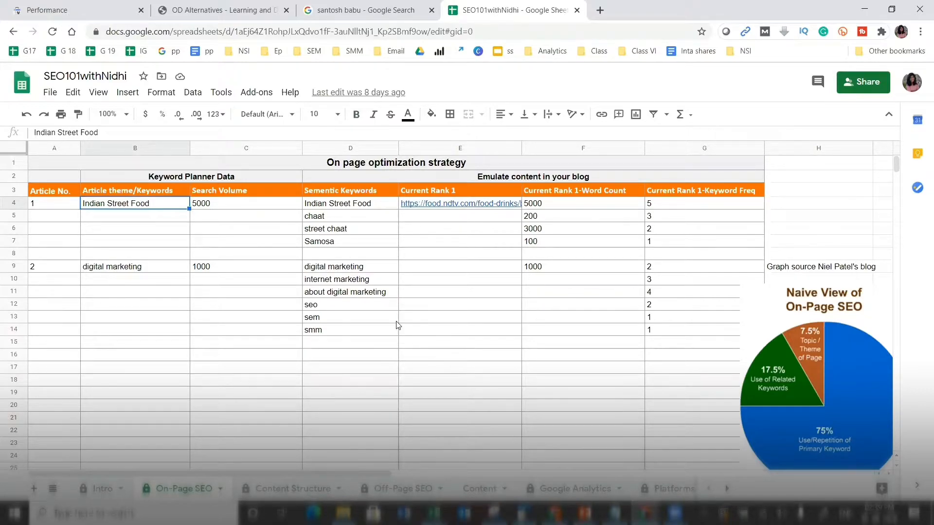
{"action": "left_click", "coordinate": [73, 4]}
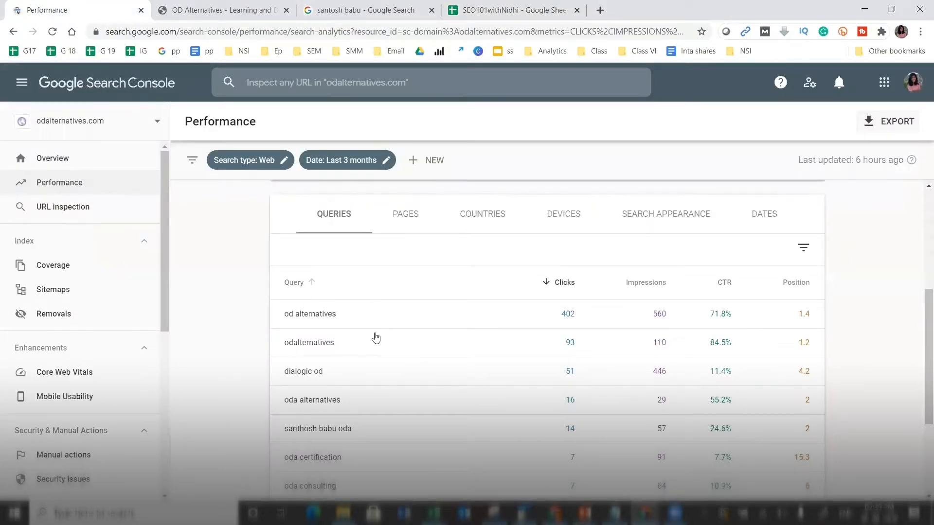
{"action": "left_click", "coordinate": [504, 5]}
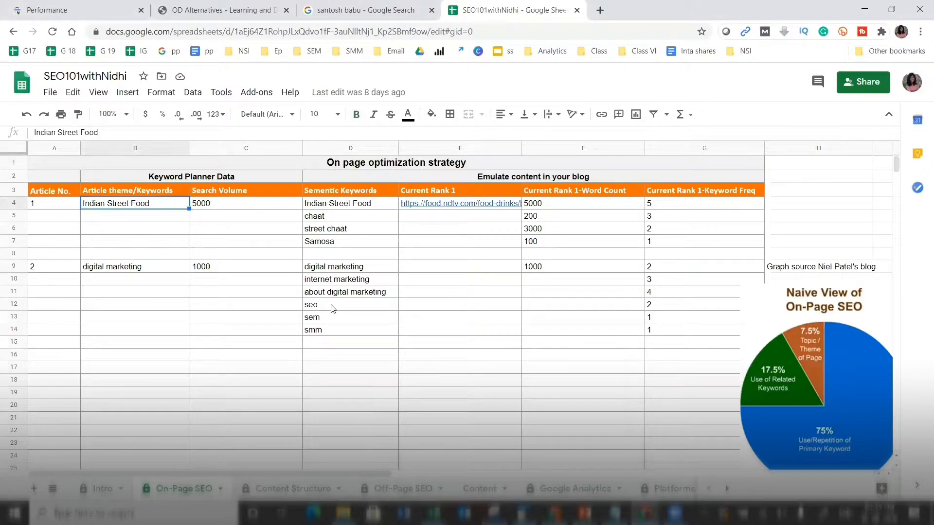
- Browse the Off-Page SEO, Content Structure and Content sheets, then return to the Performance report
{"action": "left_click", "coordinate": [389, 485]}
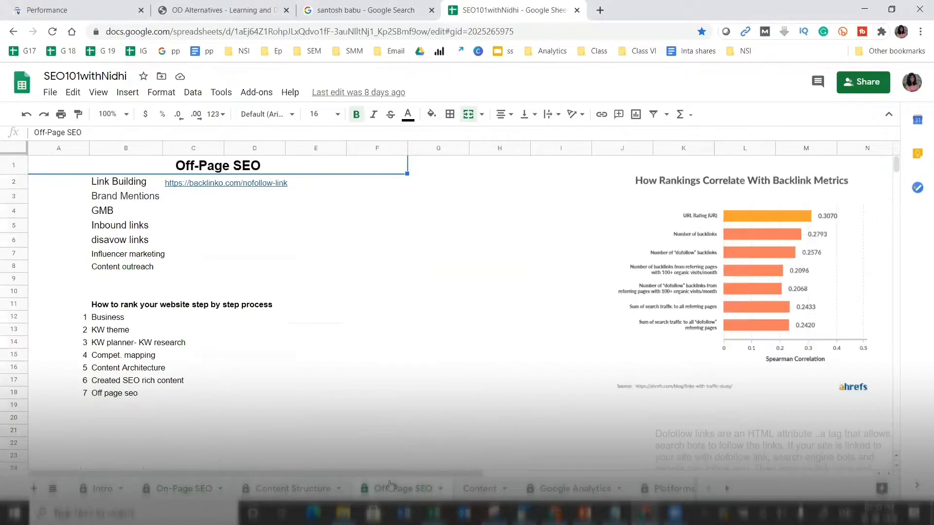
{"action": "left_click", "coordinate": [293, 488]}
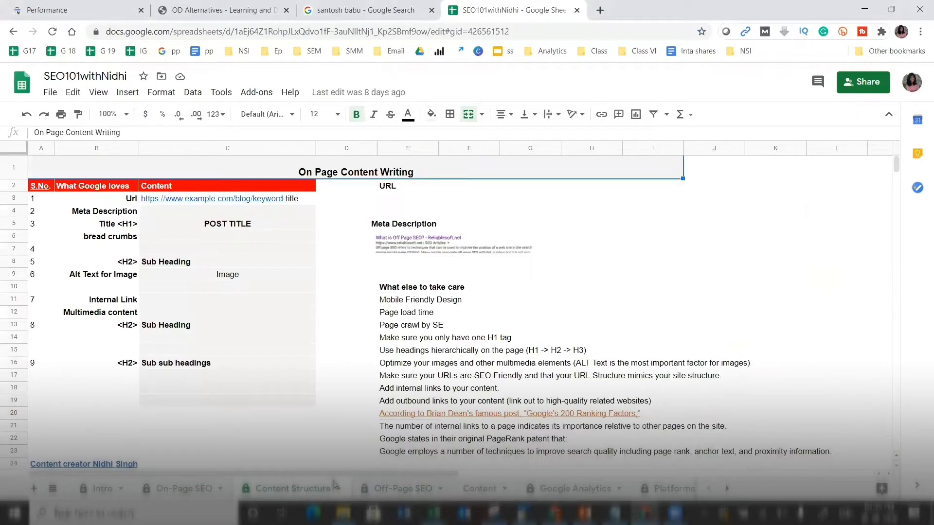
{"action": "left_click", "coordinate": [479, 476]}
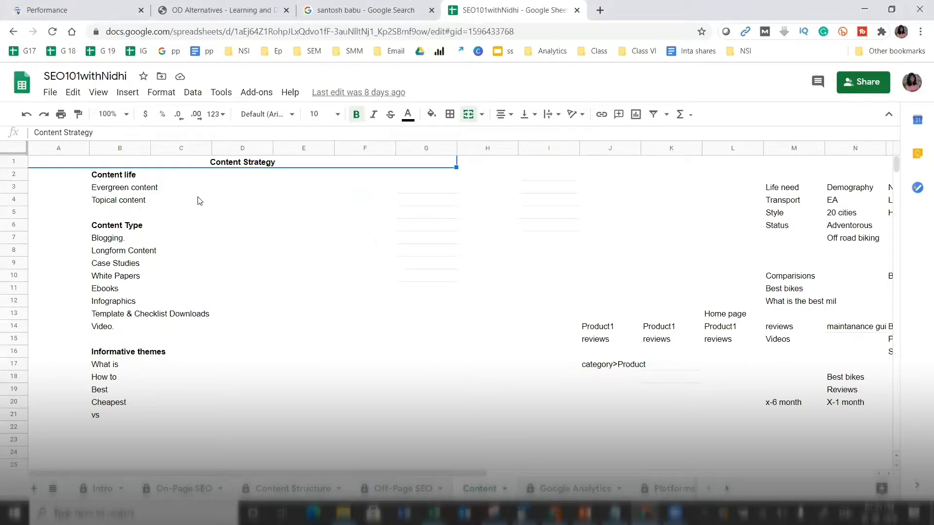
{"action": "left_click", "coordinate": [89, 6]}
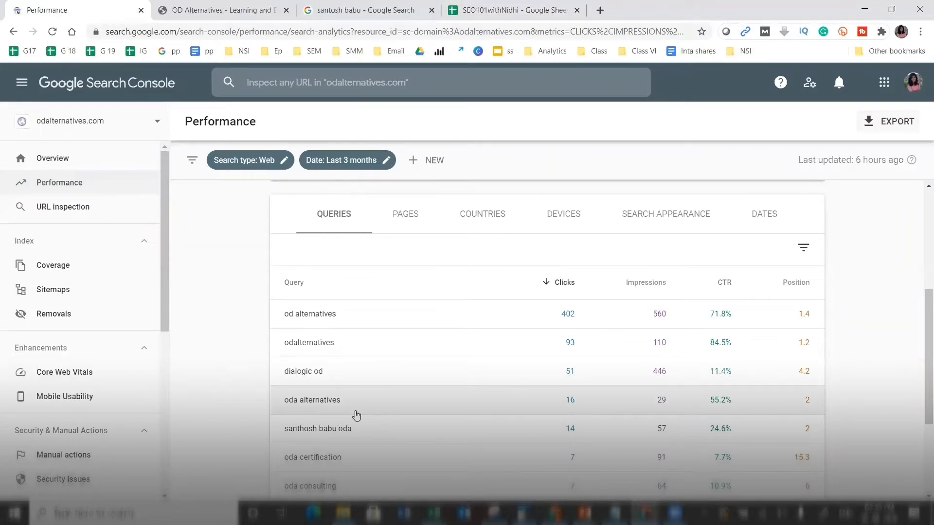
- Switch the Performance table from queries to top pages, then bring up the odalternatives.com site
{"action": "mouse_move", "coordinate": [919, 354]}
{"action": "left_mouse_down"}
{"action": "mouse_move", "coordinate": [919, 392]}
{"action": "mouse_move", "coordinate": [919, 365]}
{"action": "left_mouse_up"}
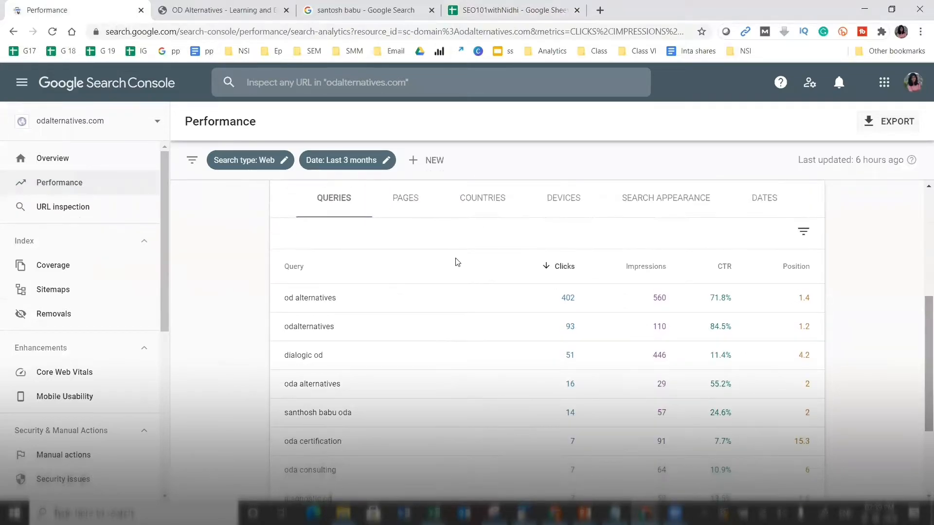
{"action": "left_click", "coordinate": [403, 213]}
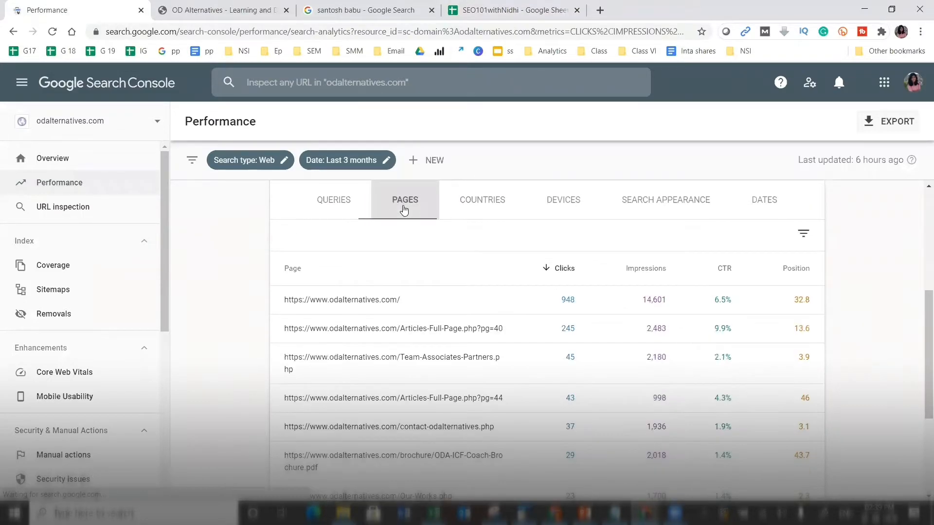
{"action": "left_click", "coordinate": [228, 7]}
{"action": "left_click_drag", "start_coordinate": [919, 228], "coordinate": [919, 96]}
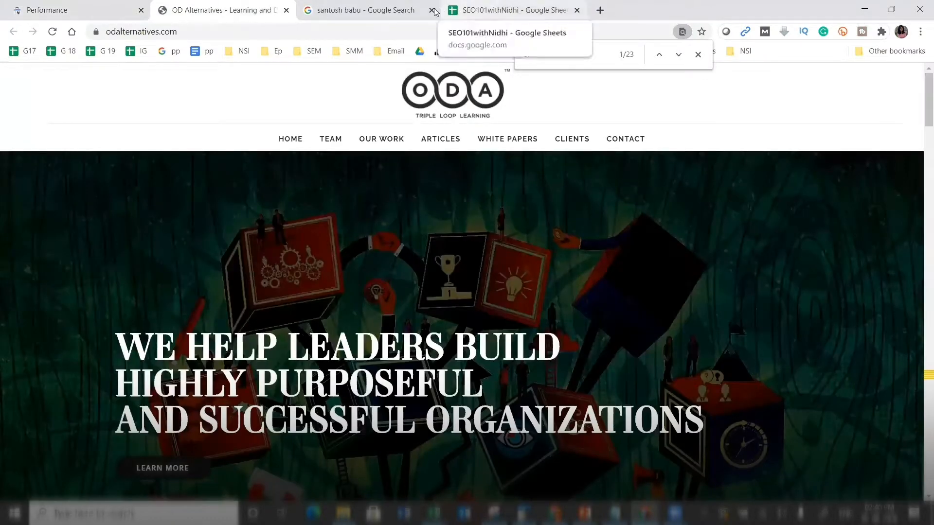
- Skim the odalternatives.com home page down to The ODA Advantage, then return to Search Console
{"action": "left_click", "coordinate": [431, 10]}
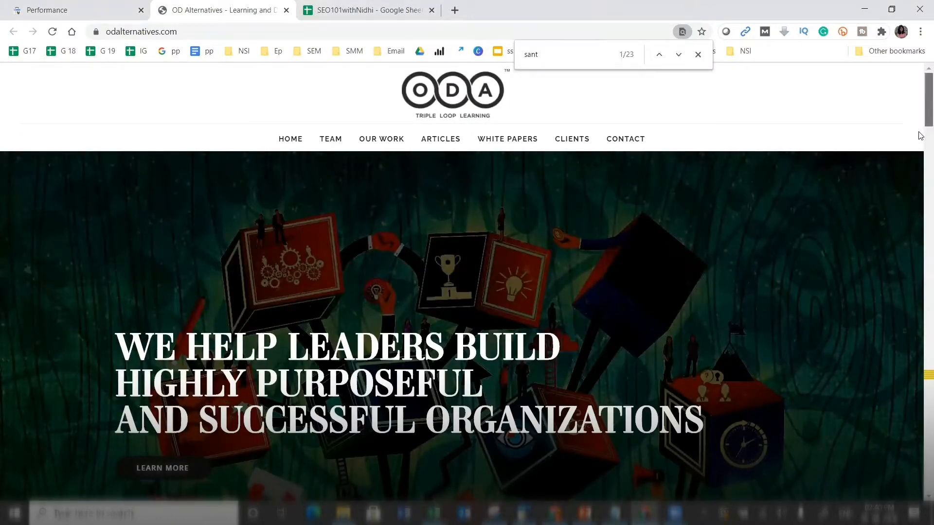
{"action": "scroll", "coordinate": [919, 157], "scroll_direction": "down", "scroll_amount": 10}
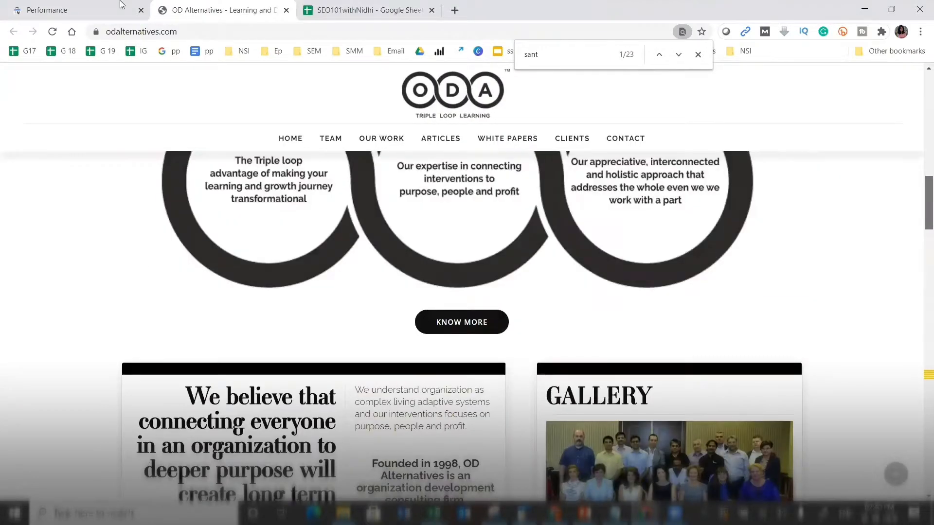
{"action": "left_click", "coordinate": [121, 6]}
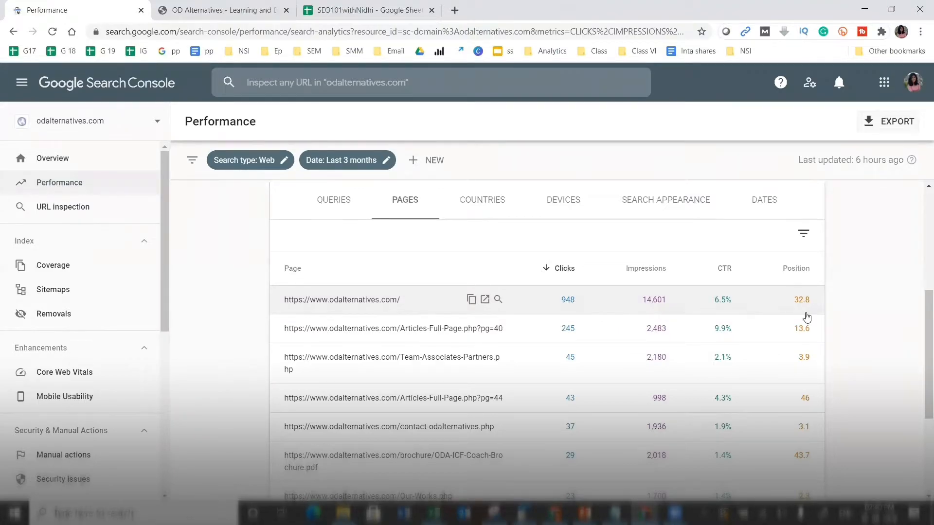
- Sort the pages table by impressions and open the second-row pg=40 article in a new tab
{"action": "left_click_drag", "start_coordinate": [919, 356], "coordinate": [921, 375]}
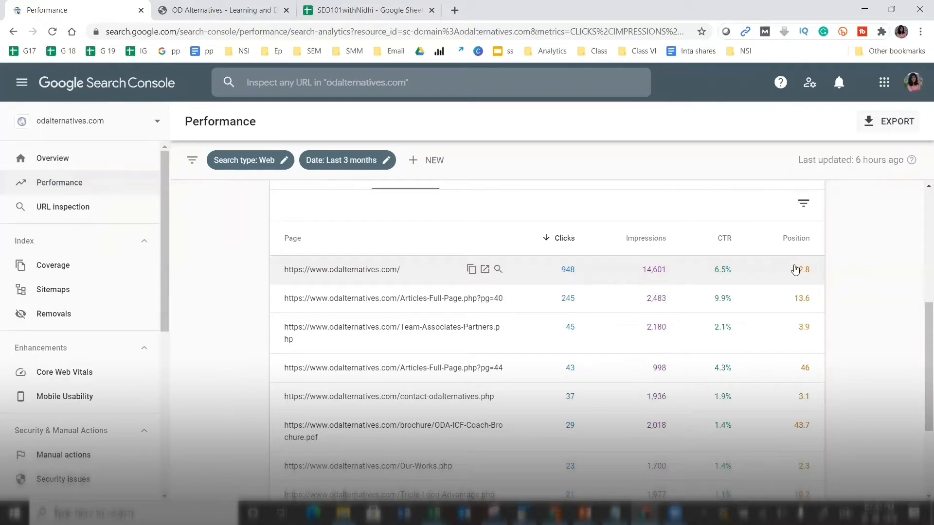
{"action": "mouse_move", "coordinate": [923, 328]}
{"action": "left_mouse_down"}
{"action": "mouse_move", "coordinate": [920, 347]}
{"action": "mouse_move", "coordinate": [921, 336]}
{"action": "left_mouse_up"}
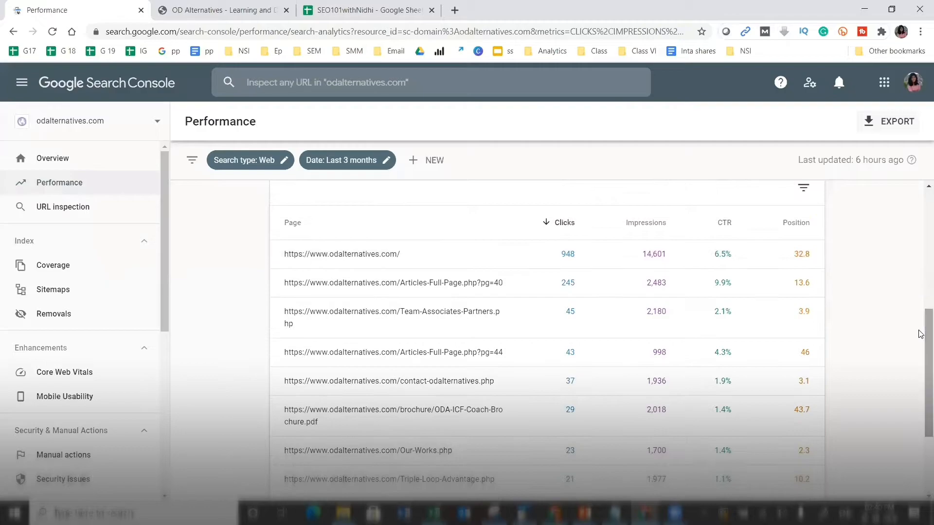
{"action": "left_click", "coordinate": [630, 219]}
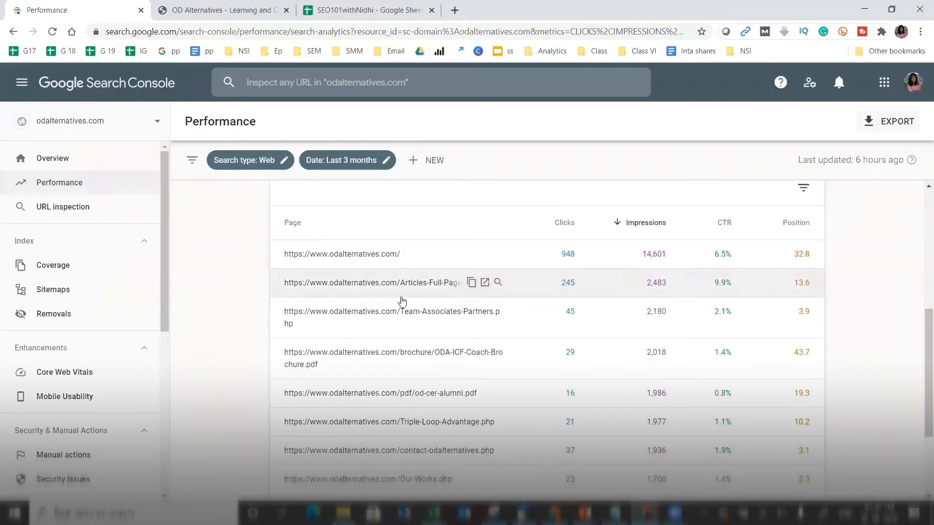
{"action": "left_click", "coordinate": [485, 283]}
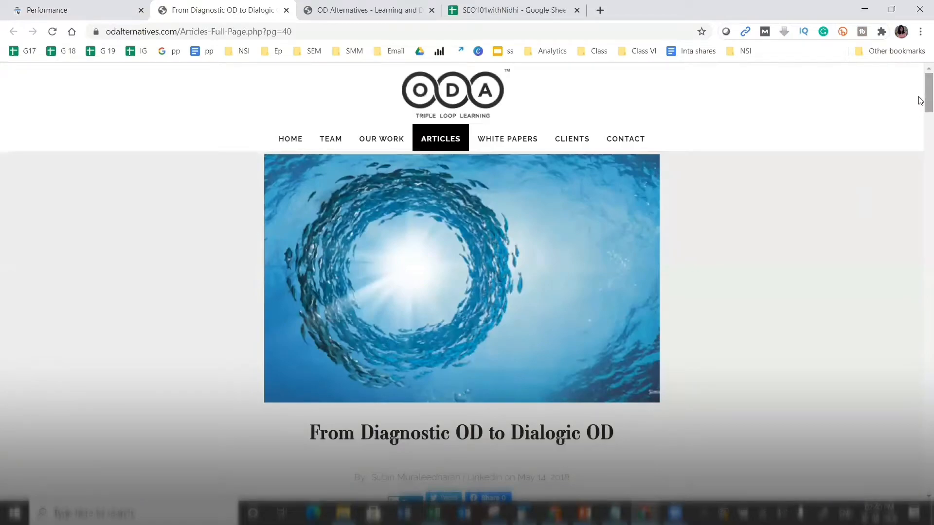
- Copy the pg=40 Dialogic OD article's web address and begin a new filter in Search Console
{"action": "scroll", "coordinate": [921, 117], "scroll_direction": "down", "scroll_amount": 5}
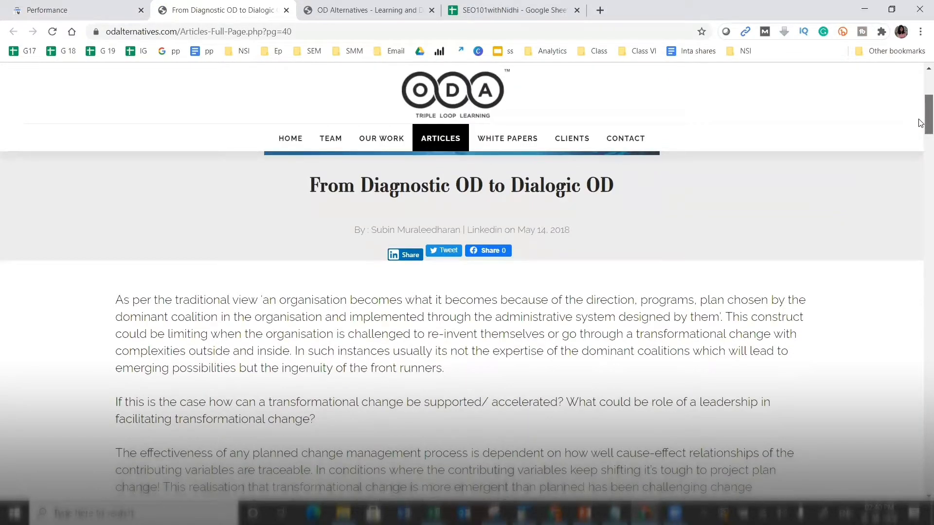
{"action": "left_click_drag", "start_coordinate": [919, 120], "coordinate": [920, 200]}
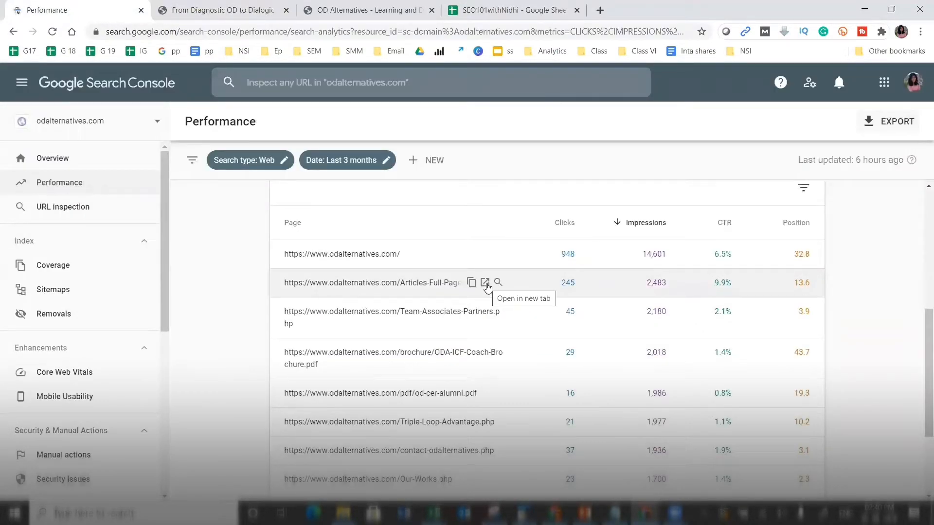
{"action": "left_click", "coordinate": [202, 5]}
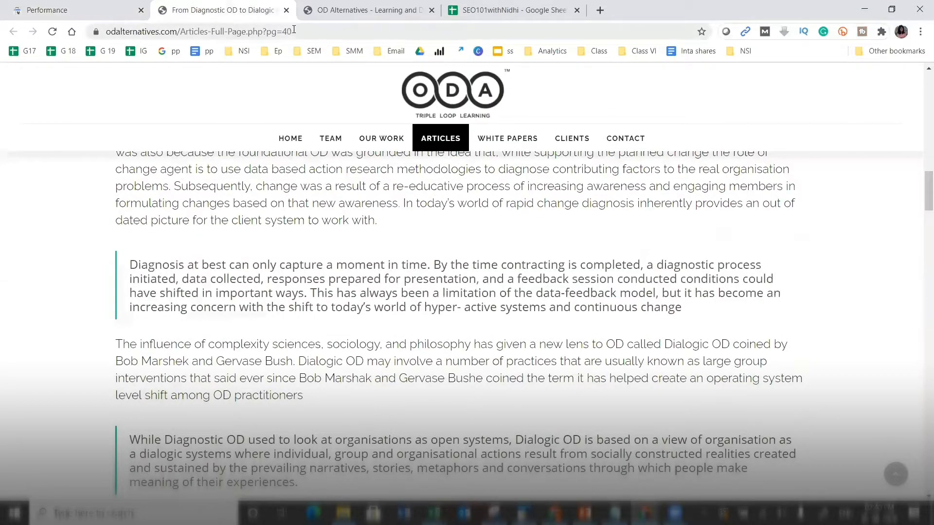
{"action": "left_click", "coordinate": [294, 30]}
{"action": "key", "text": "ctrl+c"}
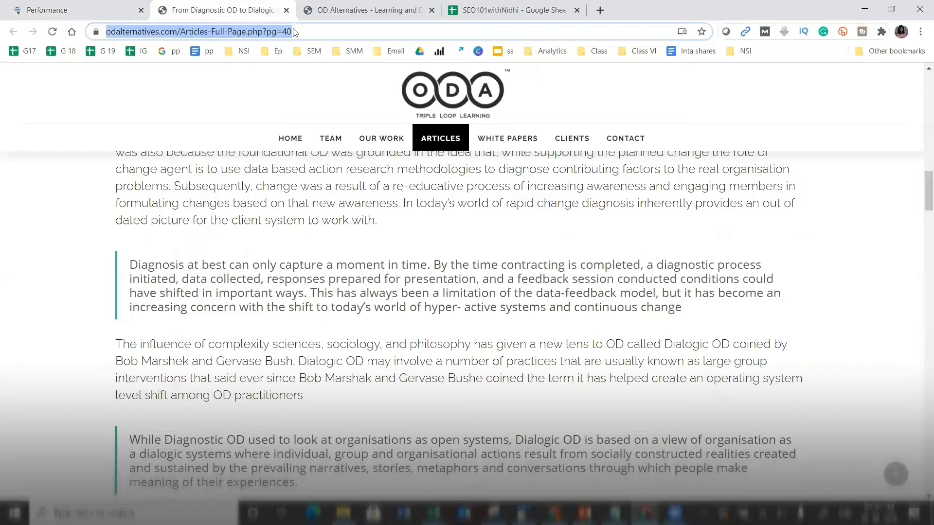
{"action": "left_click", "coordinate": [93, 2]}
{"action": "left_click", "coordinate": [413, 159]}
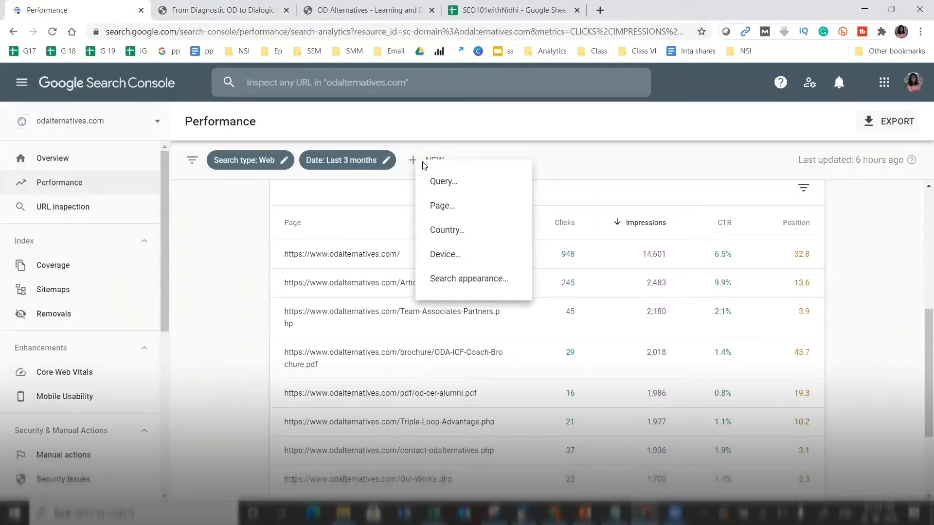
{"action": "left_click", "coordinate": [444, 206]}
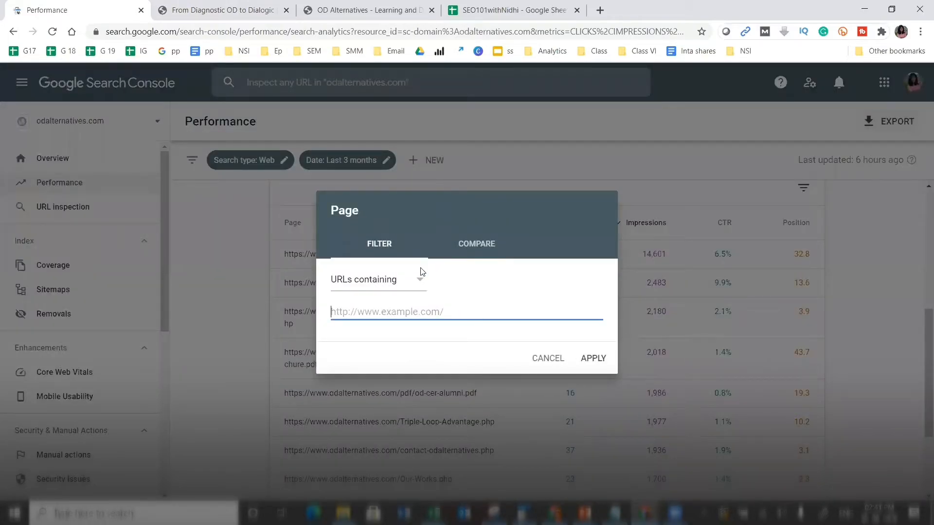
{"action": "key", "text": "ctrl+v"}
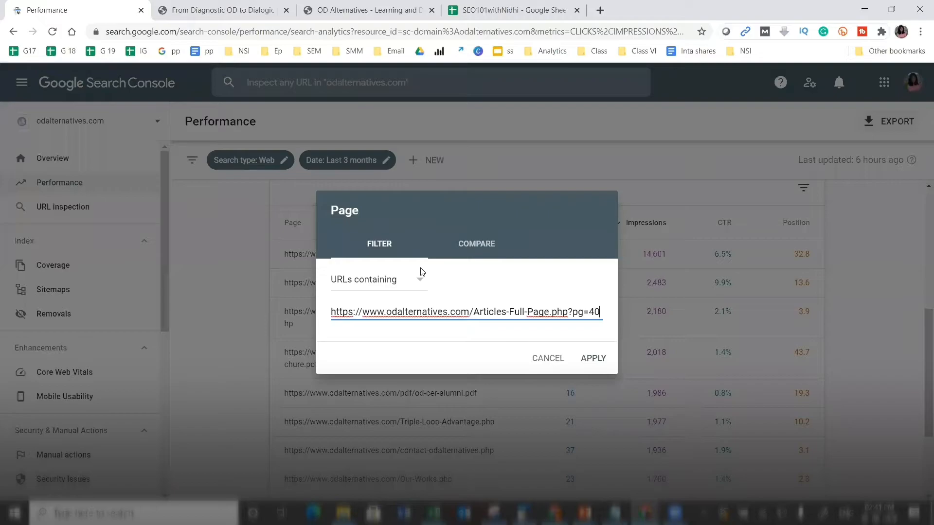
{"action": "left_click", "coordinate": [410, 292]}
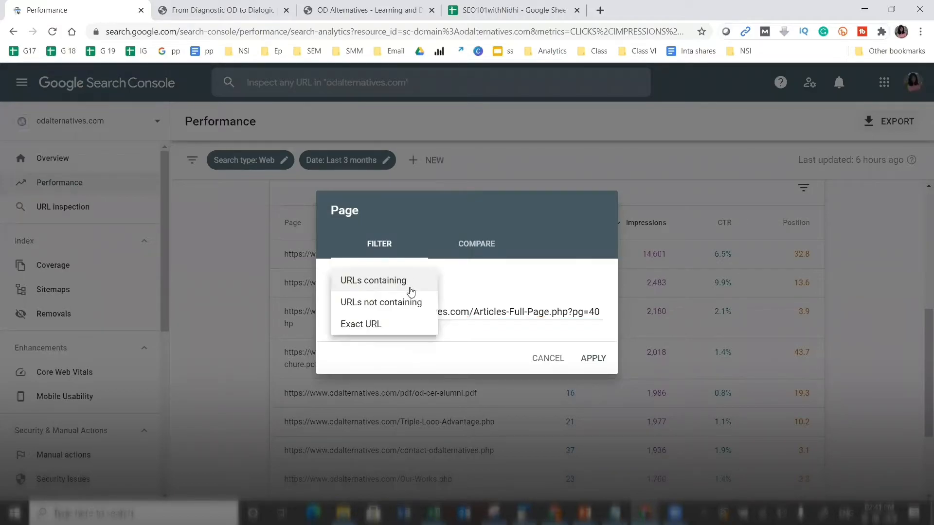
{"action": "left_click", "coordinate": [397, 322]}
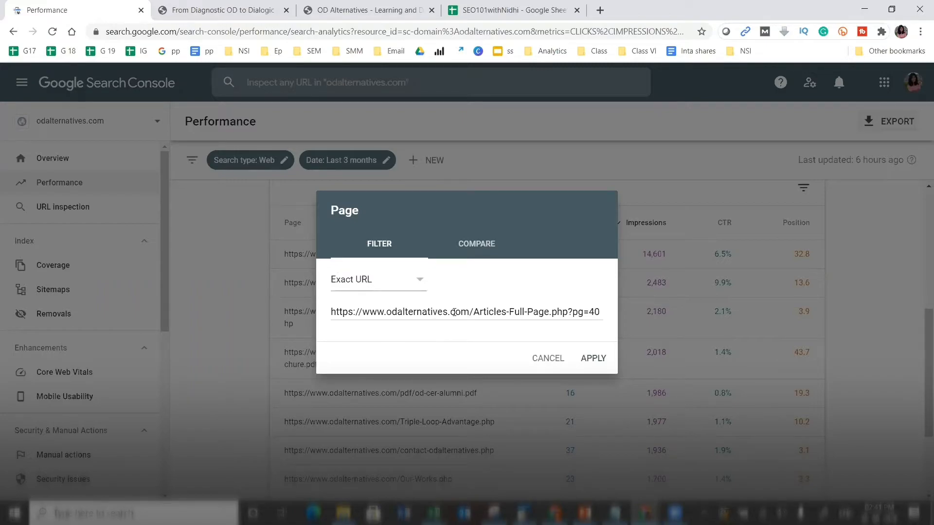
{"action": "left_click", "coordinate": [593, 359]}
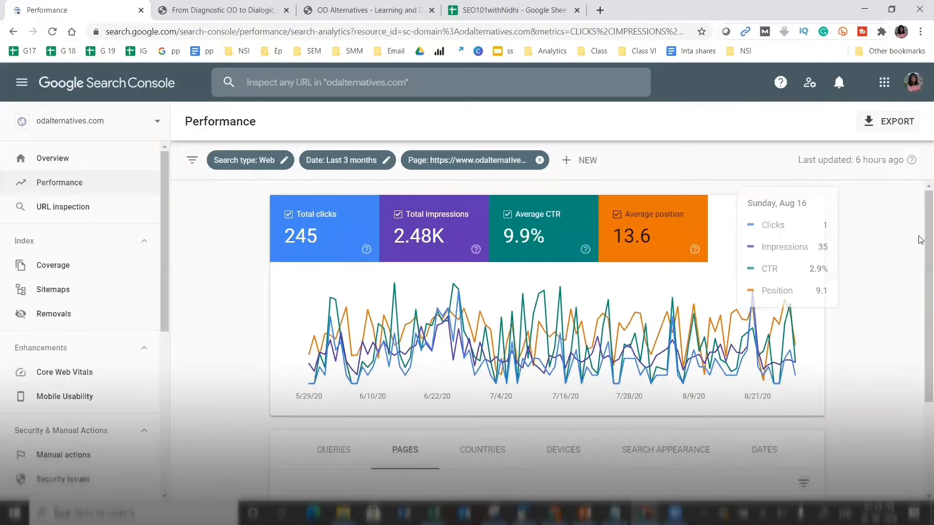
- List the article's search queries, led by 'dialogic od' at 51 clicks and 446 impressions
{"action": "scroll", "coordinate": [921, 242], "scroll_direction": "down", "scroll_amount": 3}
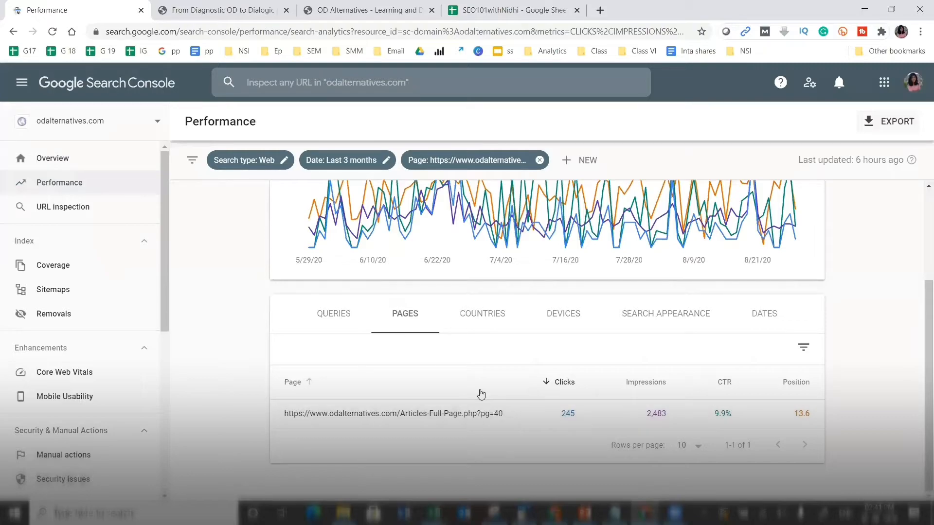
{"action": "left_click", "coordinate": [323, 317]}
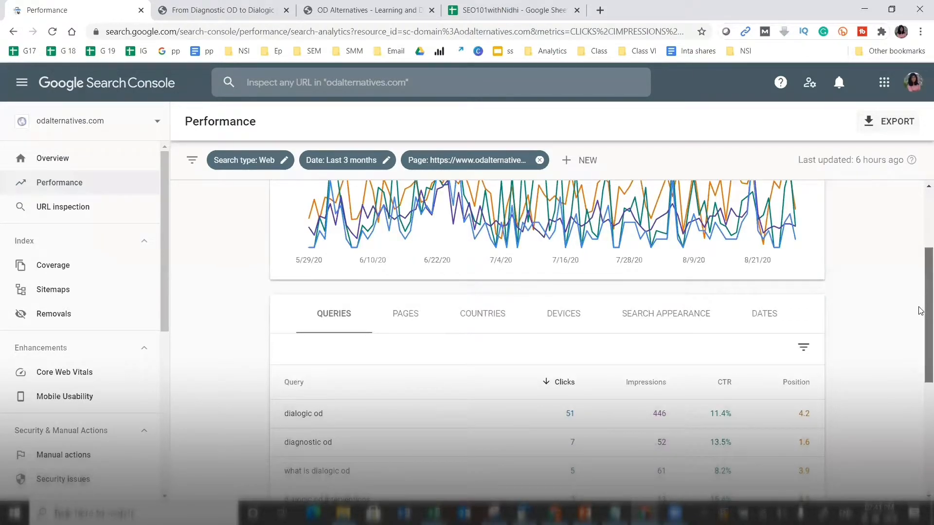
{"action": "scroll", "coordinate": [920, 311], "scroll_direction": "down", "scroll_amount": 3}
{"action": "scroll", "coordinate": [921, 366], "scroll_direction": "down", "scroll_amount": 1}
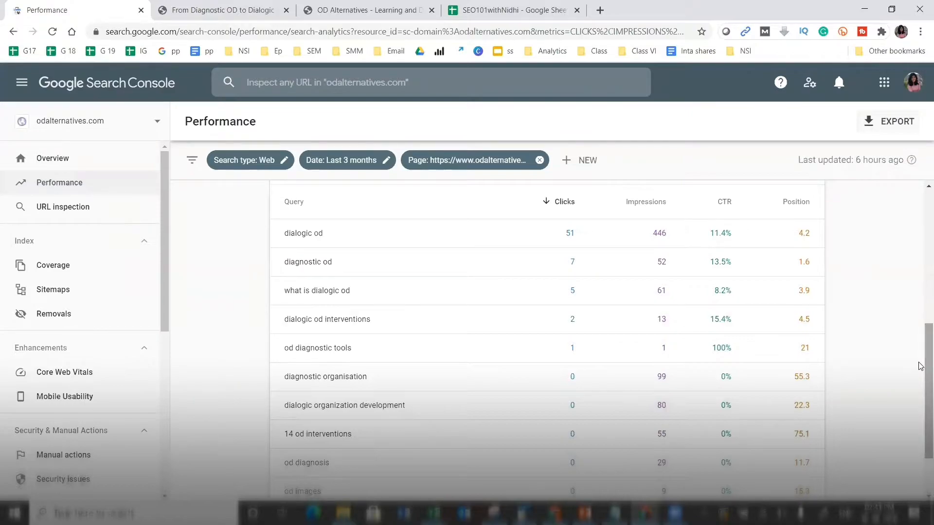
{"action": "scroll", "coordinate": [921, 360], "scroll_direction": "down", "scroll_amount": 1}
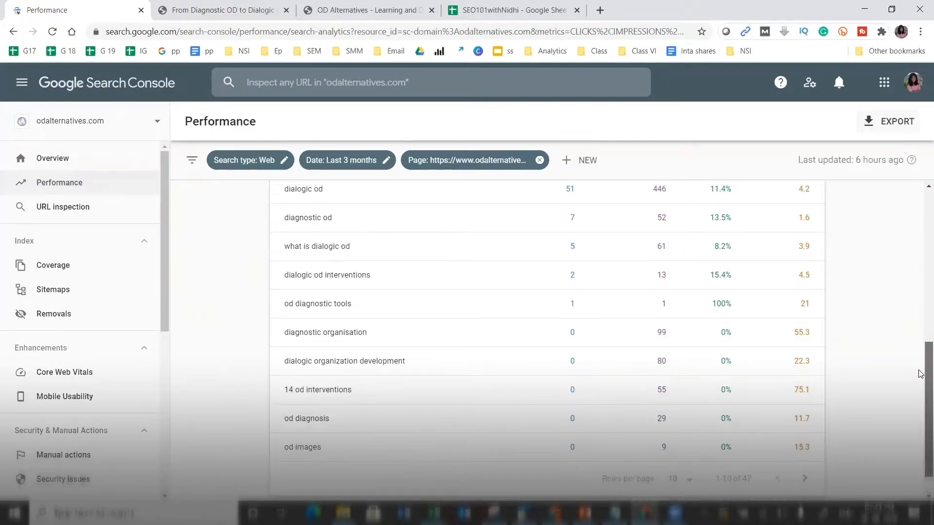
{"action": "scroll", "coordinate": [921, 364], "scroll_direction": "up", "scroll_amount": 1}
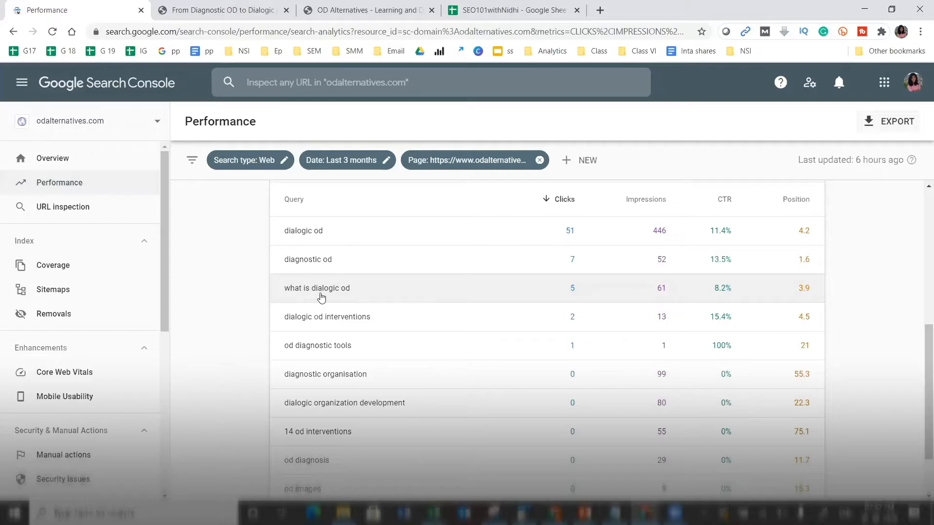
{"action": "left_click", "coordinate": [221, 10]}
{"action": "key", "text": "ctrl+f"}
{"action": "type", "text": "wh"}
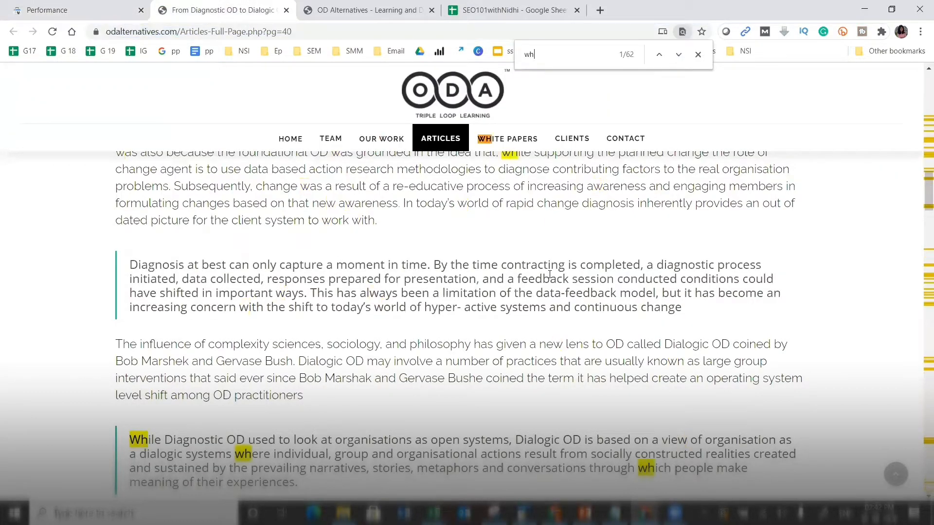
{"action": "type", "text": "at is dialo"}
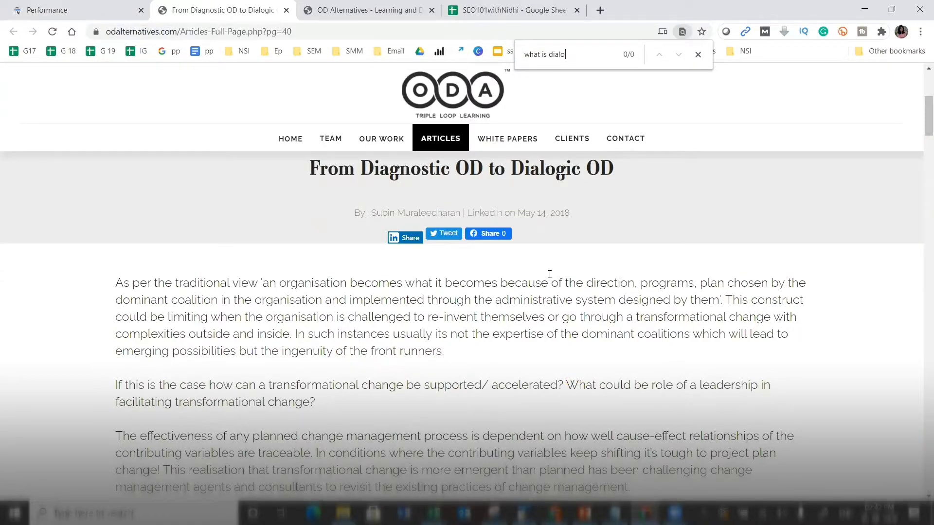
{"action": "left_click", "coordinate": [48, 6]}
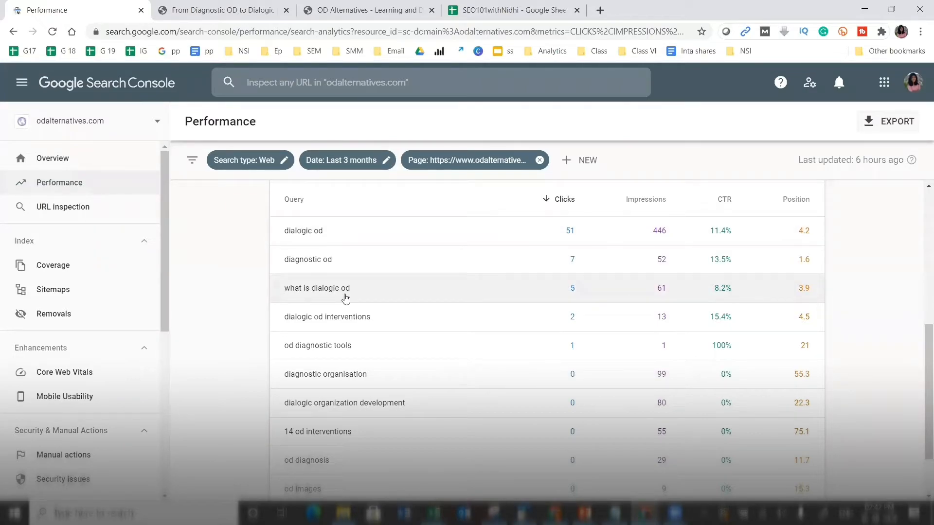
{"action": "left_click", "coordinate": [234, 9]}
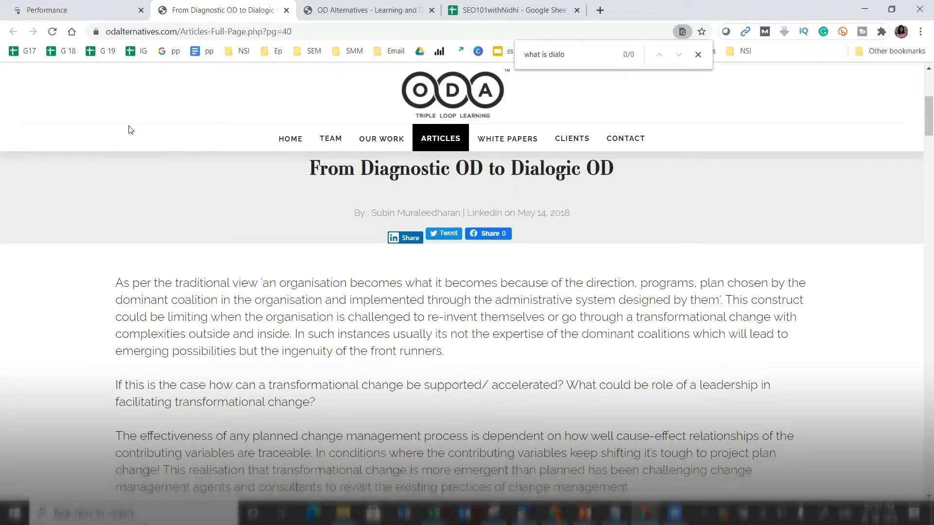
{"action": "left_click", "coordinate": [57, 6]}
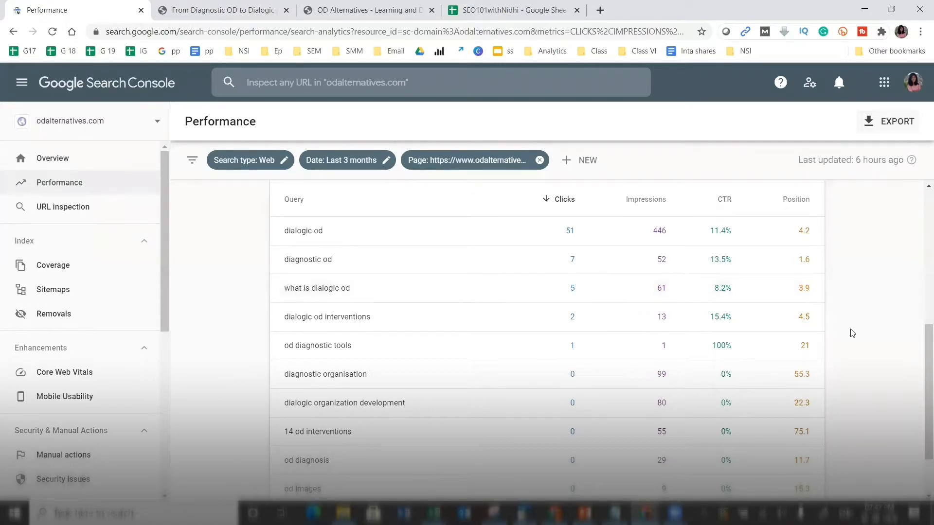
- Remove the pg=40 page filter and show the site-wide pages performance table
{"action": "left_click_drag", "start_coordinate": [921, 351], "coordinate": [921, 297]}
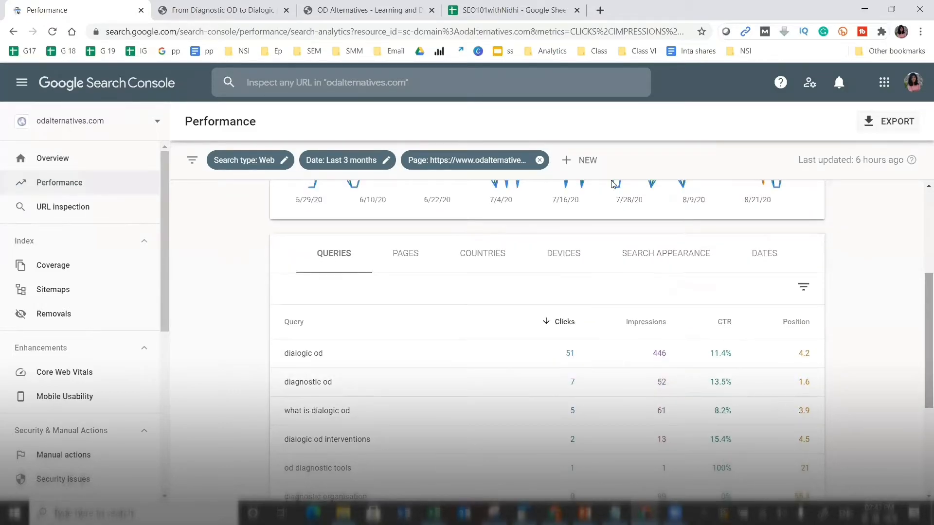
{"action": "left_click", "coordinate": [500, 162]}
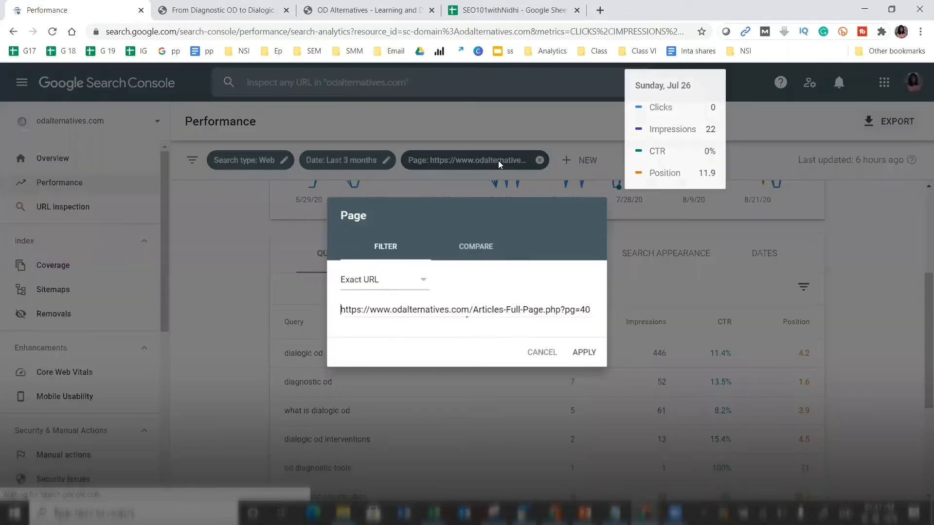
{"action": "left_click", "coordinate": [239, 6]}
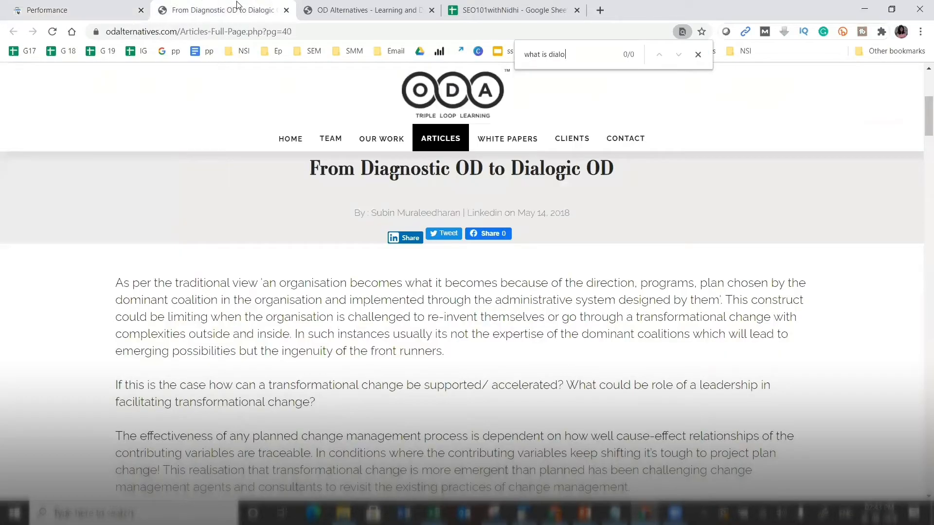
{"action": "left_click", "coordinate": [54, 6]}
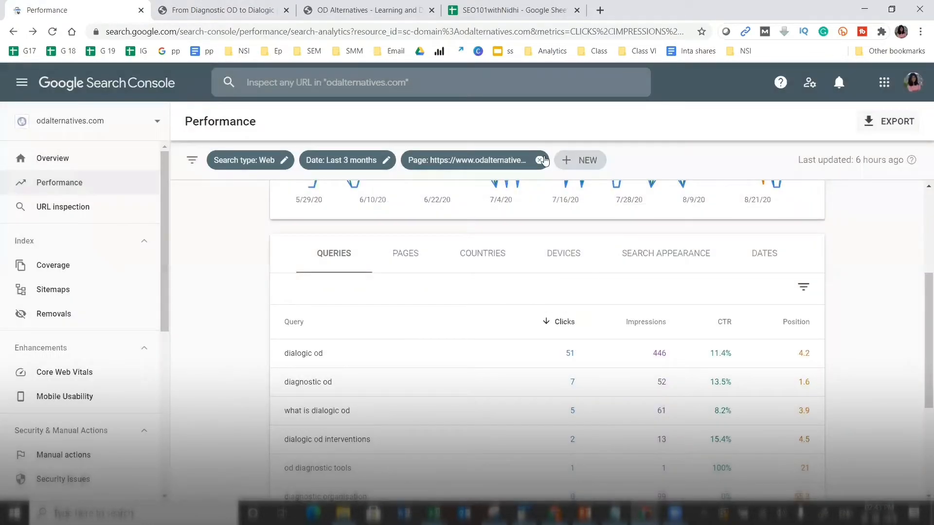
{"action": "left_click", "coordinate": [540, 160]}
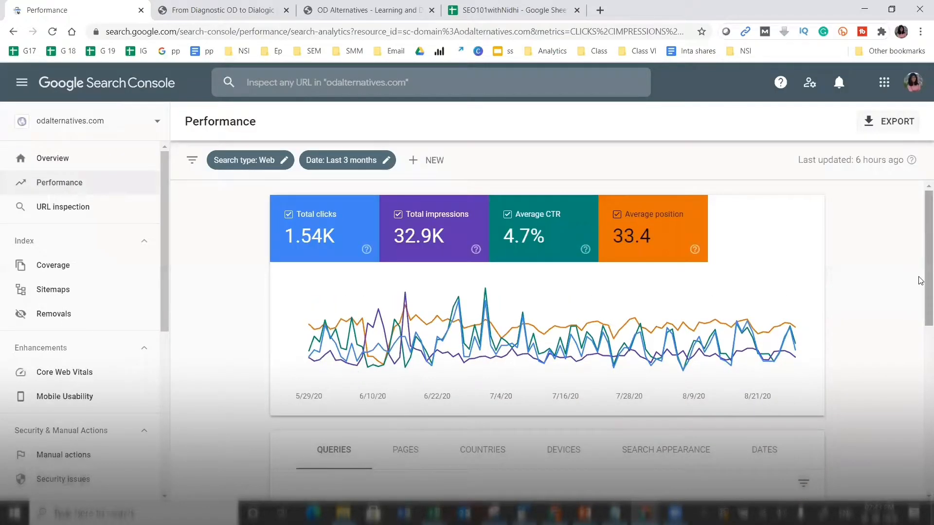
{"action": "scroll", "coordinate": [920, 287], "scroll_direction": "down", "scroll_amount": 4}
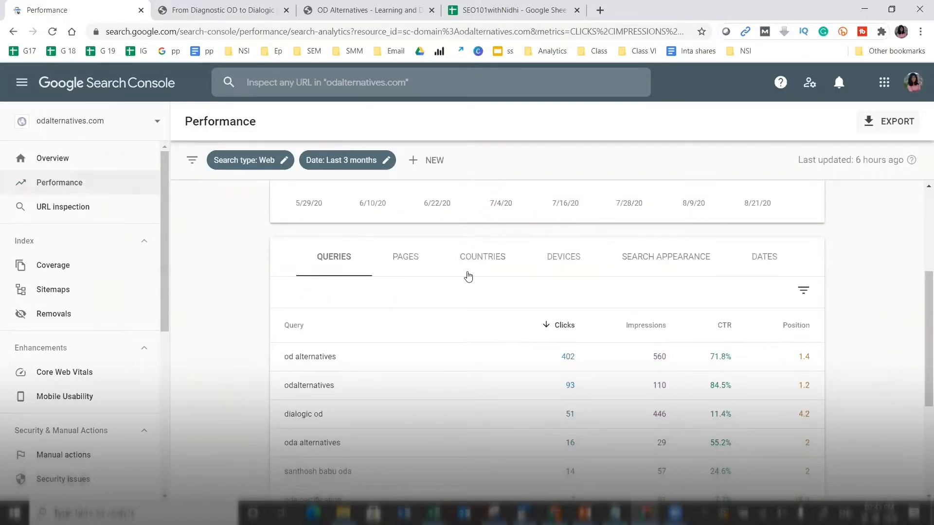
{"action": "left_click", "coordinate": [397, 258]}
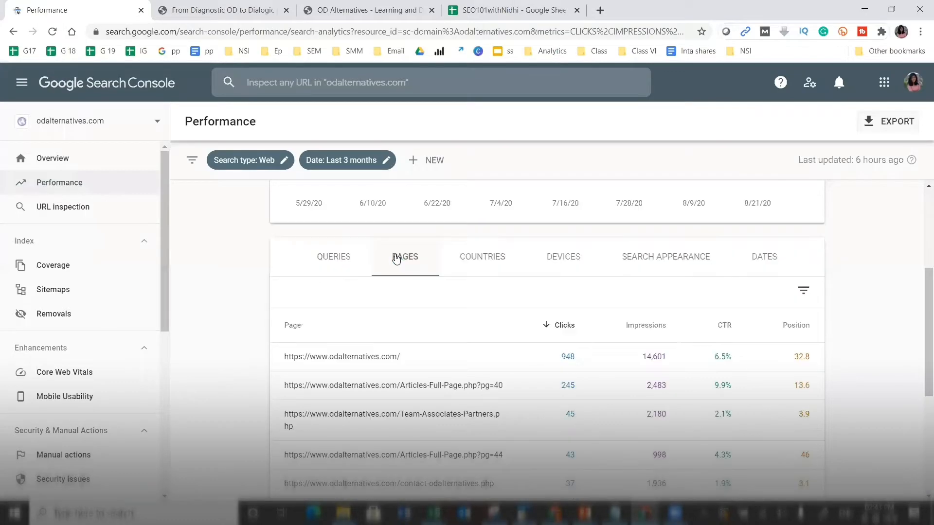
{"action": "left_click_drag", "start_coordinate": [920, 338], "coordinate": [922, 364]}
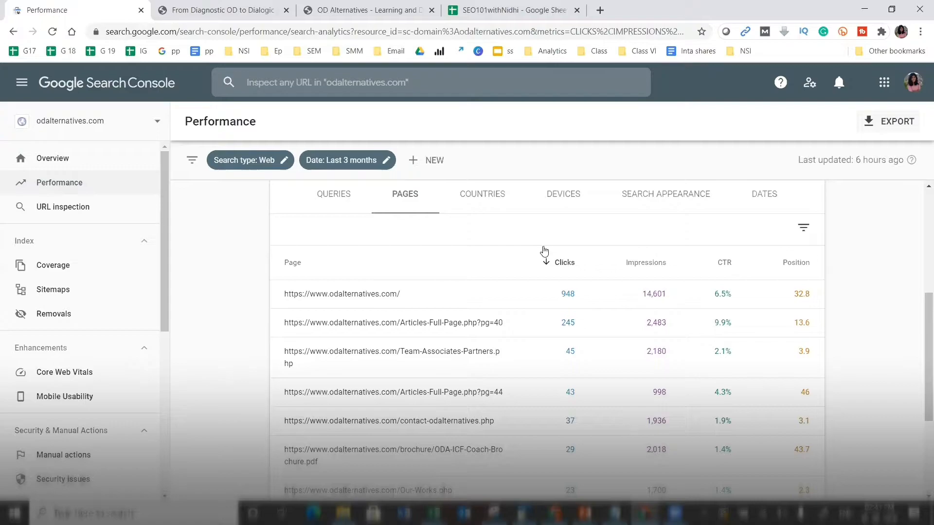
- Rank countries by impressions, with India leading at 15,085, then bring up the spreadsheet
{"action": "left_click", "coordinate": [478, 201]}
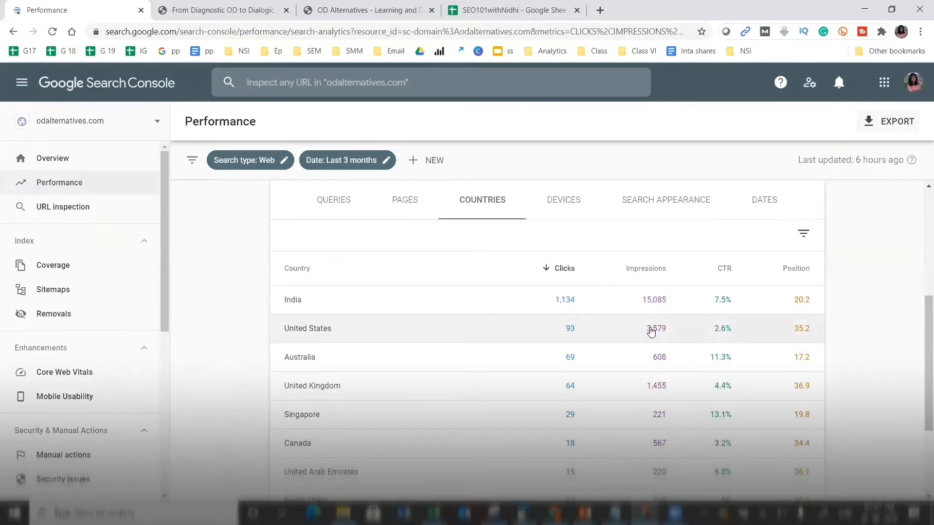
{"action": "left_click", "coordinate": [653, 284]}
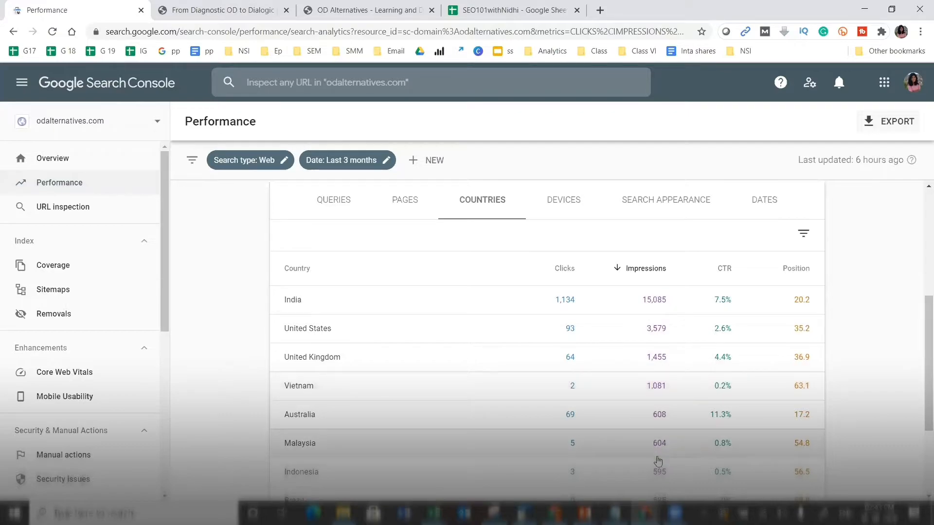
{"action": "mouse_move", "coordinate": [924, 388]}
{"action": "left_mouse_down"}
{"action": "mouse_move", "coordinate": [920, 433]}
{"action": "mouse_move", "coordinate": [920, 397]}
{"action": "left_mouse_up"}
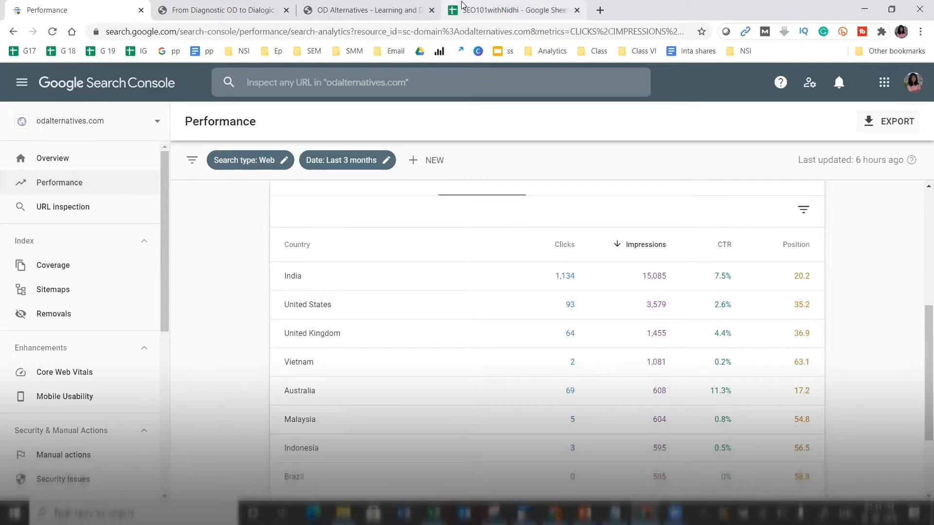
{"action": "left_click", "coordinate": [505, 10]}
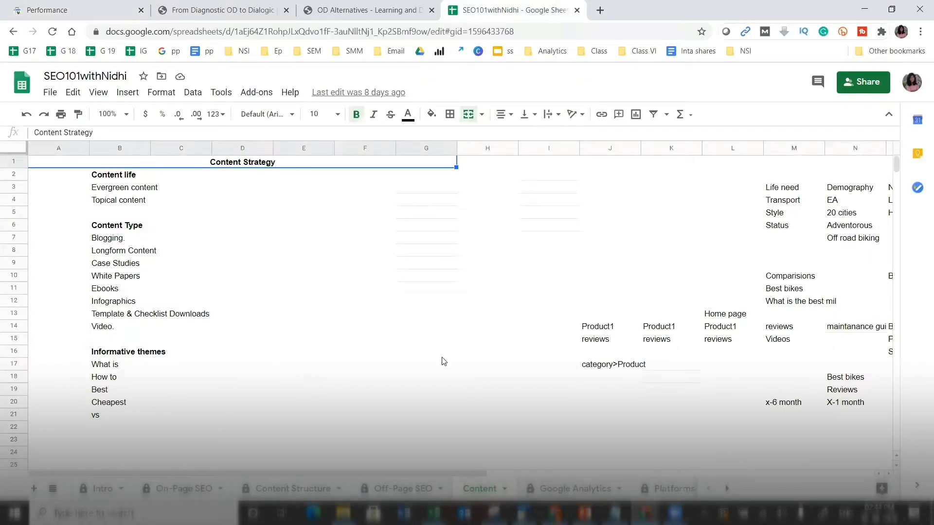
- Enter US in On-Page SEO cell D16, then return to the Dialogic OD article
{"action": "left_click", "coordinate": [184, 488]}
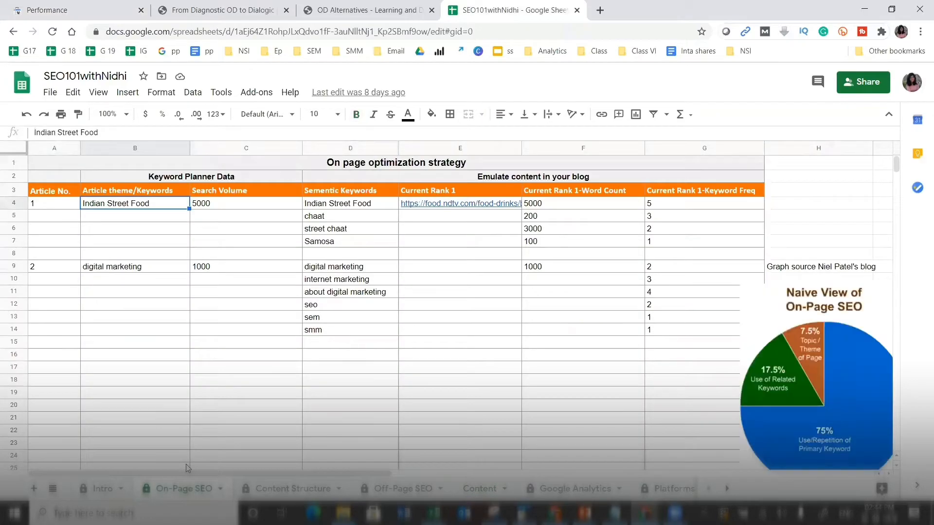
{"action": "left_click", "coordinate": [334, 354]}
{"action": "type", "text": "US"}
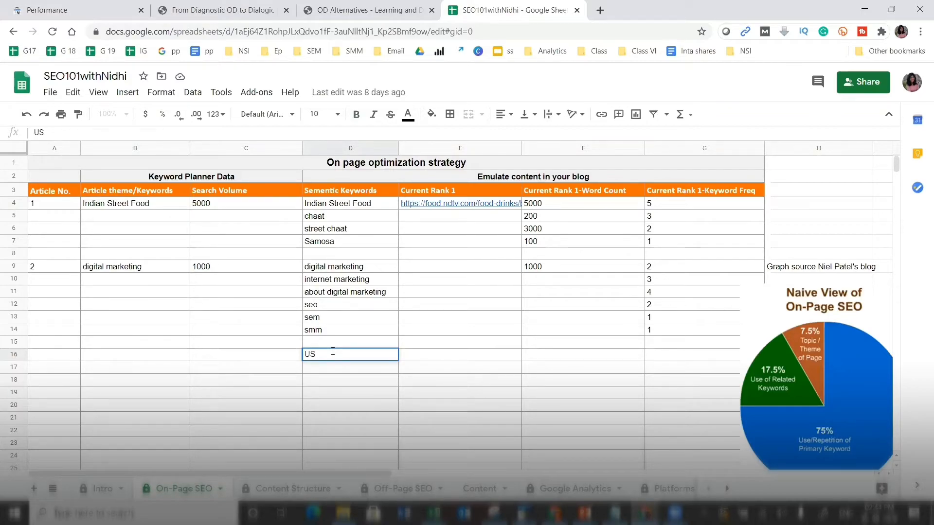
{"action": "key", "text": "Return"}
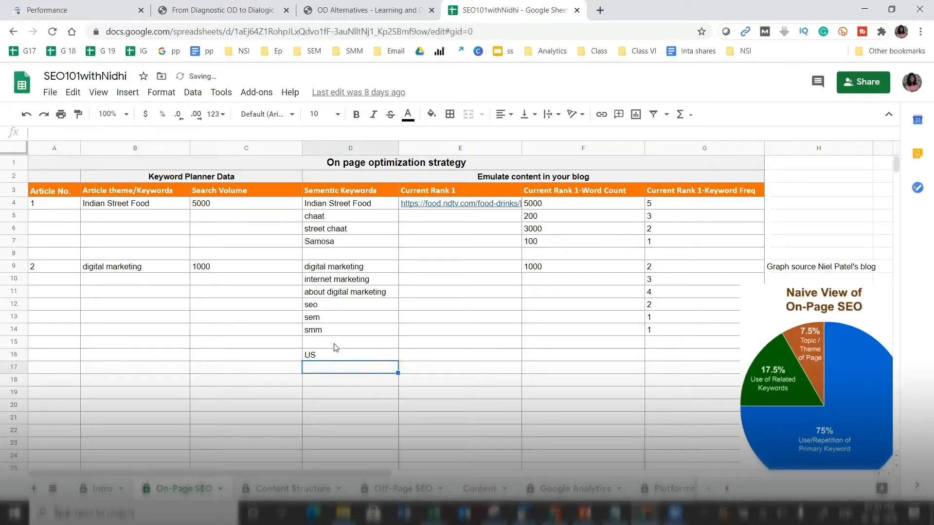
{"action": "left_click", "coordinate": [335, 5]}
{"action": "left_click", "coordinate": [238, 5]}
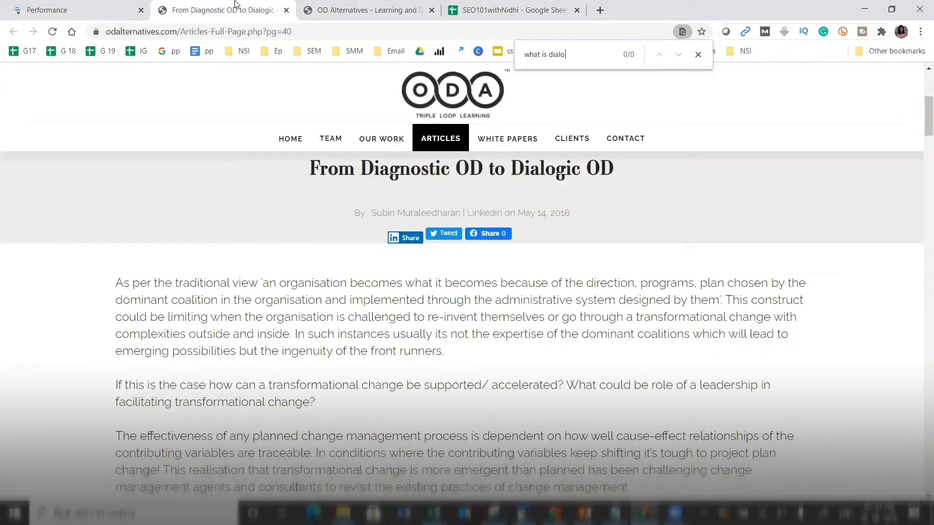
- Return to the odalternatives.com Performance report and break it down by device: Desktop, Mobile, Tablet
{"action": "left_click", "coordinate": [75, 4]}
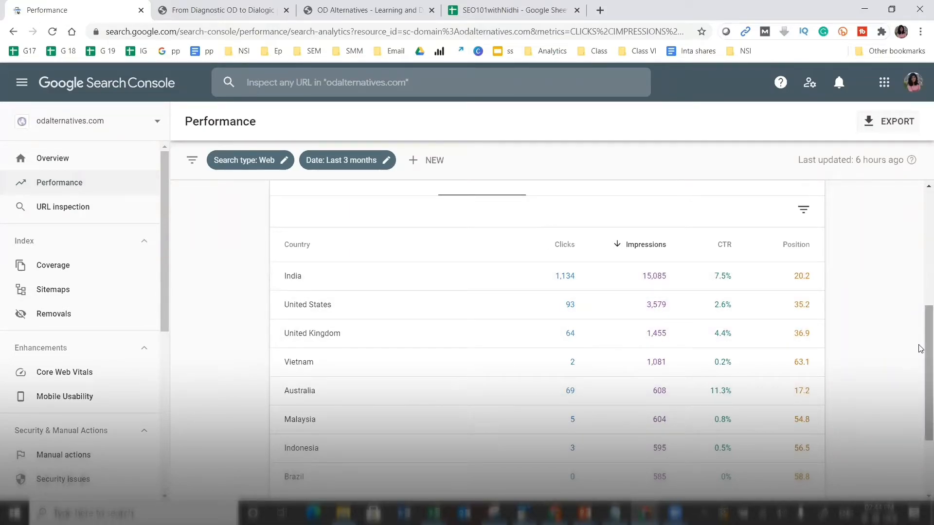
{"action": "scroll", "coordinate": [920, 280], "scroll_direction": "up", "scroll_amount": 1}
{"action": "scroll", "coordinate": [920, 280], "scroll_direction": "up", "scroll_amount": 3}
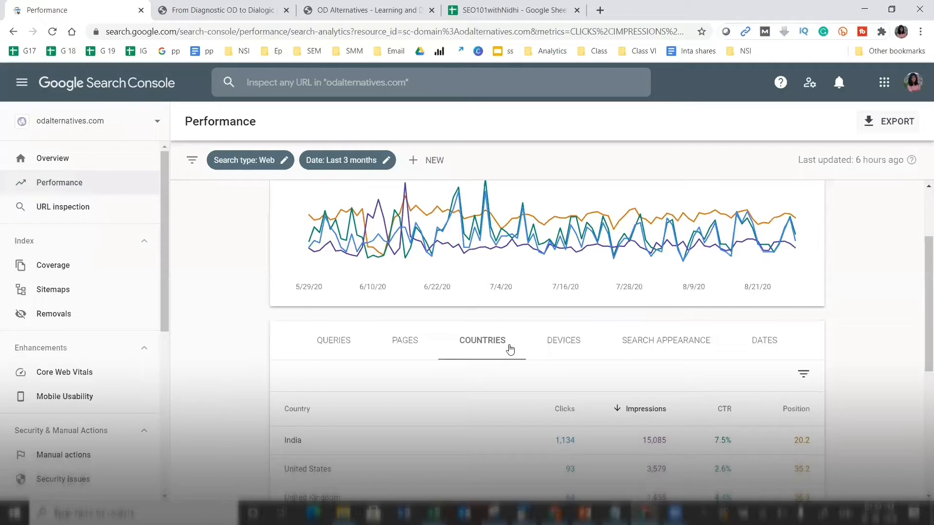
{"action": "left_click", "coordinate": [570, 346]}
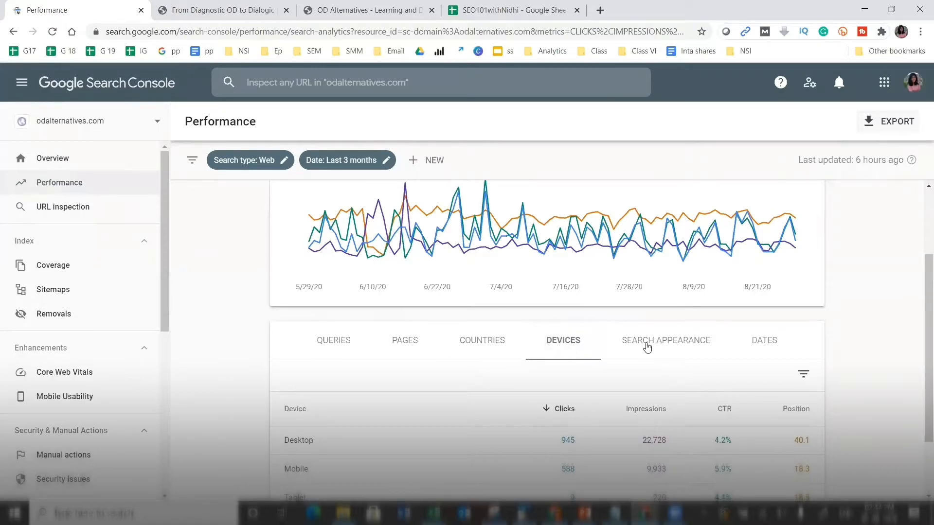
{"action": "scroll", "coordinate": [920, 300], "scroll_direction": "down", "scroll_amount": 2}
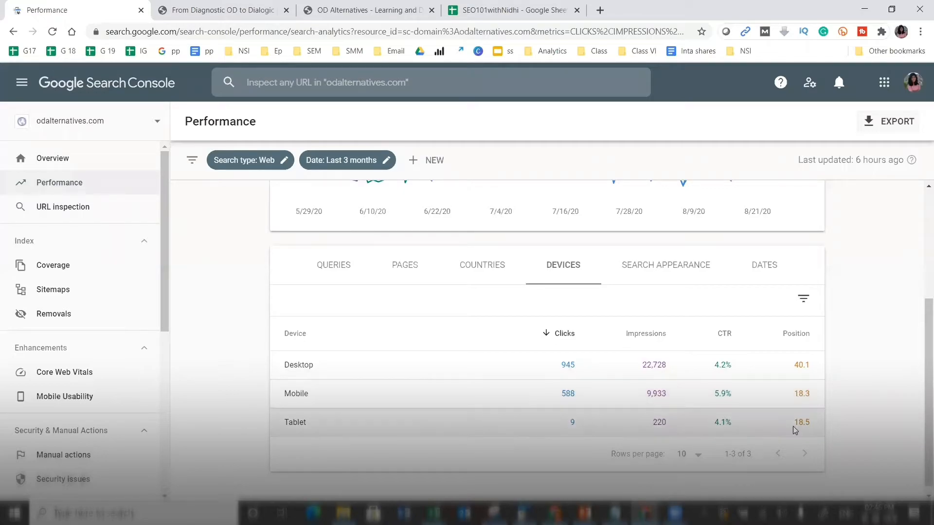
- Break performance down by search appearance, showing only Web Light results at 3 clicks and 93 impressions
{"action": "left_click", "coordinate": [635, 265]}
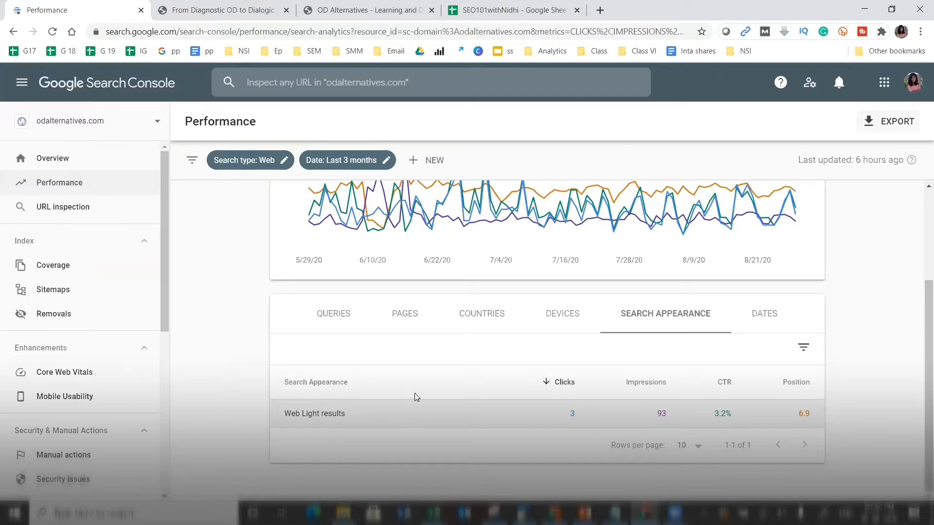
- Show performance by date and browse the daily rows, e.g. Aug 19, 2020 at 28 clicks
{"action": "left_click", "coordinate": [771, 323]}
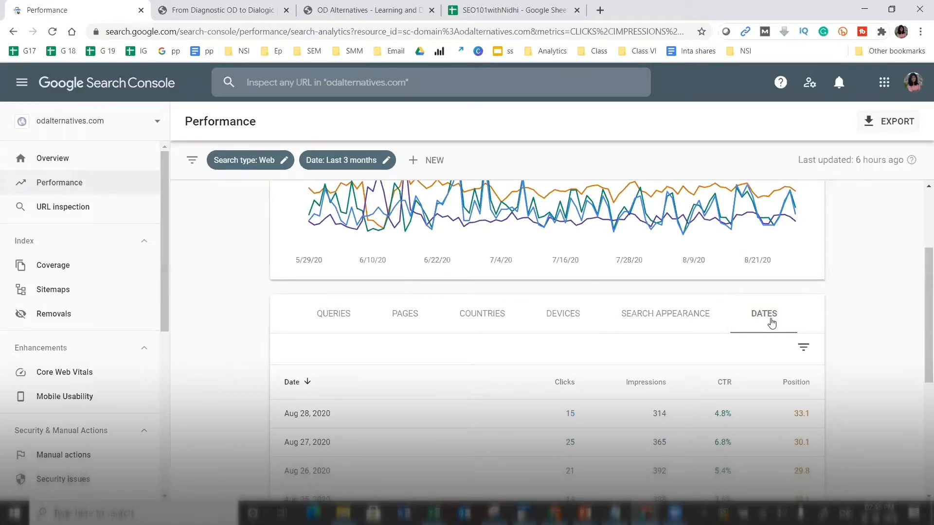
{"action": "scroll", "coordinate": [921, 360], "scroll_direction": "down", "scroll_amount": 2}
{"action": "left_click_drag", "start_coordinate": [921, 364], "coordinate": [920, 404]}
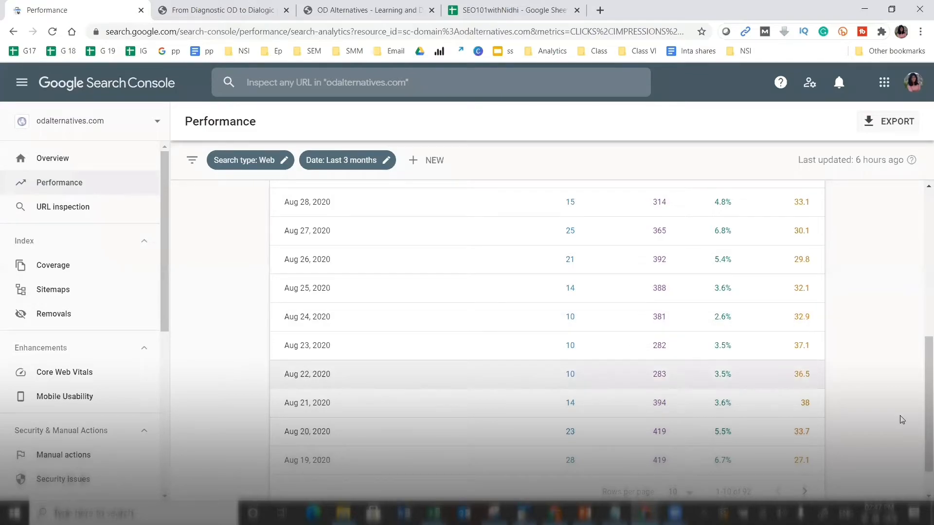
{"action": "left_click_drag", "start_coordinate": [920, 406], "coordinate": [920, 415]}
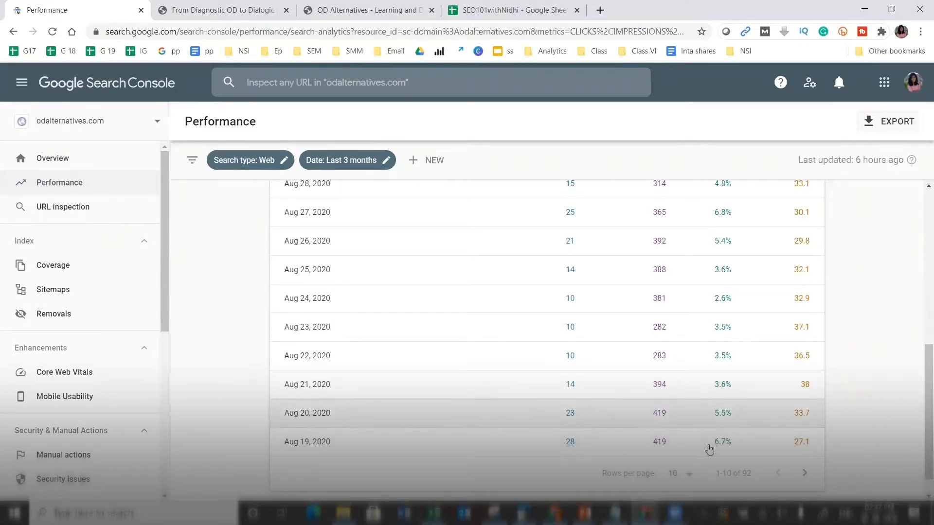
- Set rows per page to 500 so all 92 dates fit, then return to the summary chart
{"action": "left_click", "coordinate": [686, 476]}
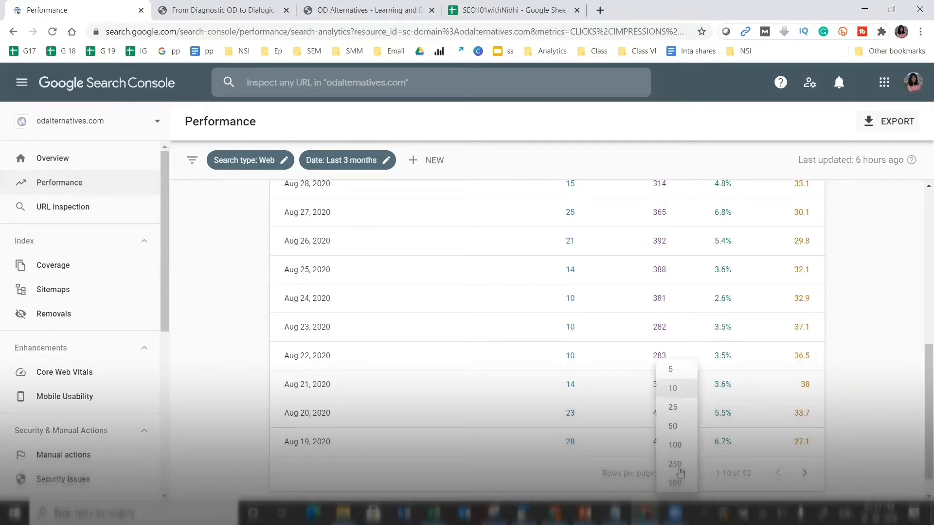
{"action": "left_click", "coordinate": [676, 483]}
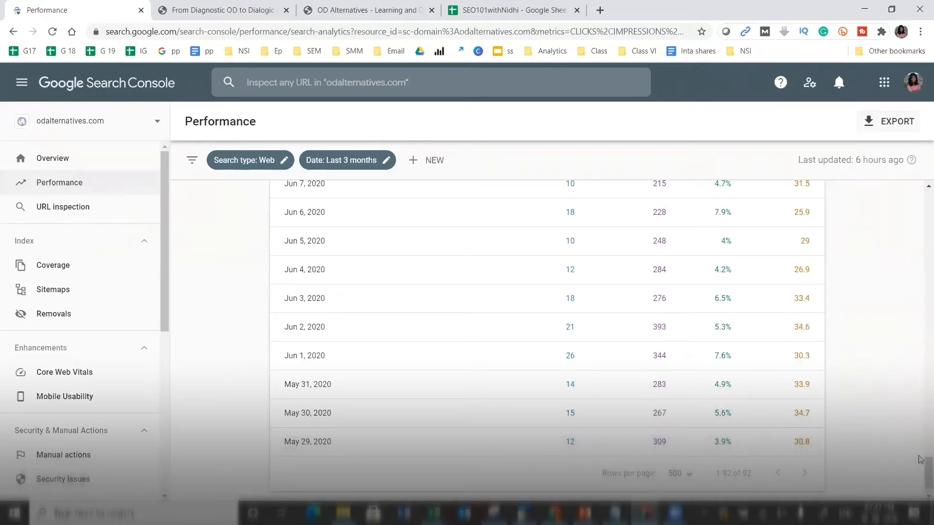
{"action": "left_click_drag", "start_coordinate": [921, 467], "coordinate": [920, 232]}
{"action": "scroll", "coordinate": [920, 209], "scroll_direction": "up", "scroll_amount": 3}
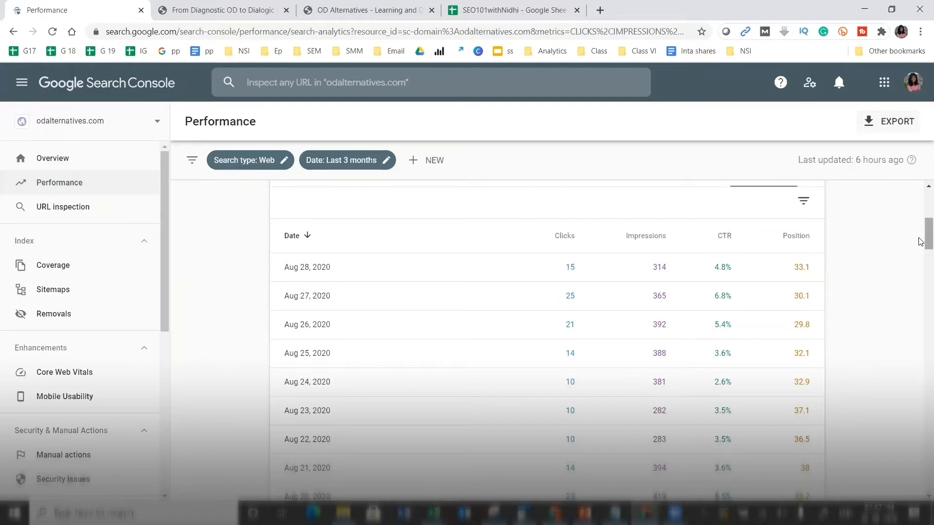
{"action": "scroll", "coordinate": [920, 230], "scroll_direction": "up", "scroll_amount": 3}
{"action": "scroll", "coordinate": [920, 231], "scroll_direction": "down", "scroll_amount": 1}
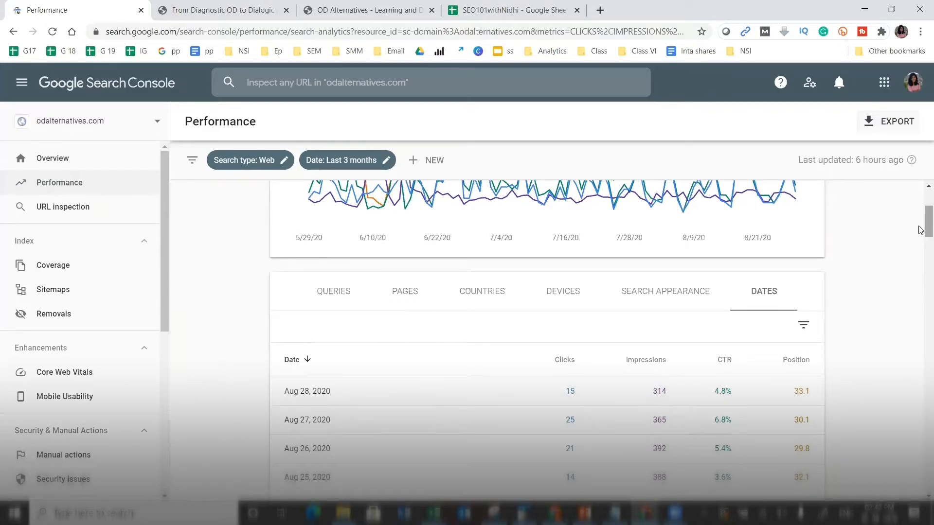
{"action": "scroll", "coordinate": [920, 241], "scroll_direction": "down", "scroll_amount": 2}
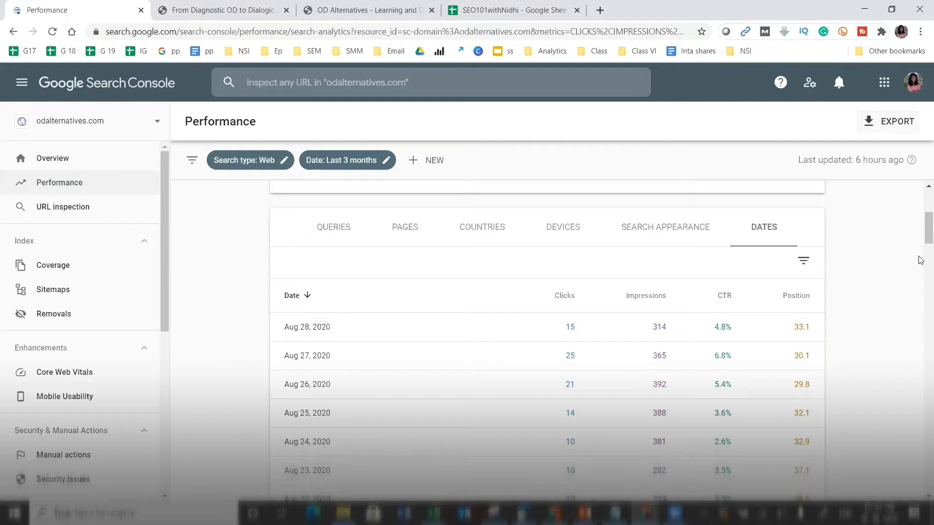
{"action": "scroll", "coordinate": [920, 242], "scroll_direction": "up", "scroll_amount": 5}
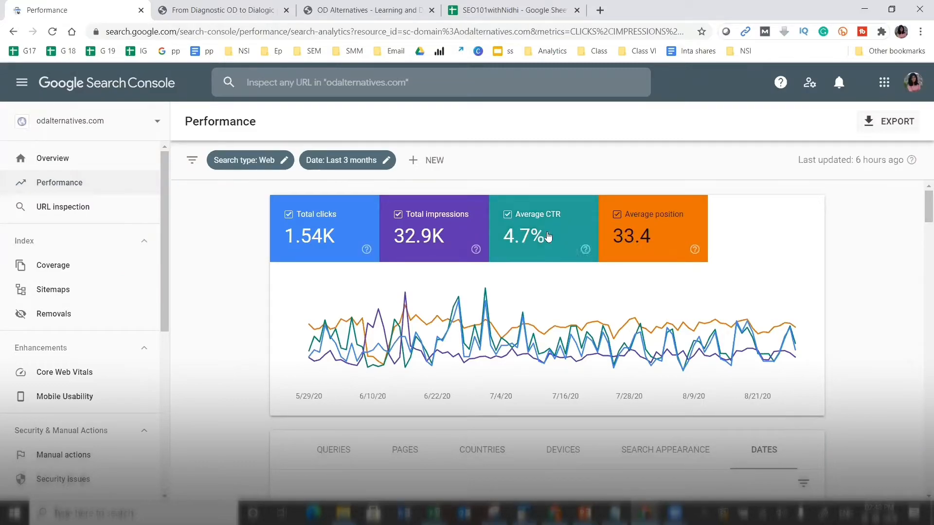
- Hide the position, CTR and impressions lines from the chart, then plot all three again
{"action": "left_click", "coordinate": [673, 238]}
{"action": "left_click", "coordinate": [522, 237]}
{"action": "left_click", "coordinate": [437, 237]}
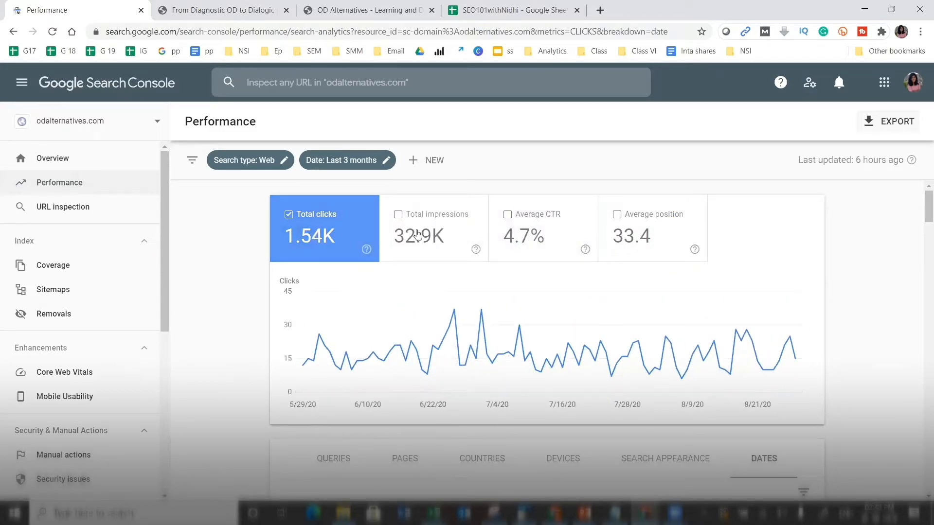
{"action": "left_click", "coordinate": [422, 236]}
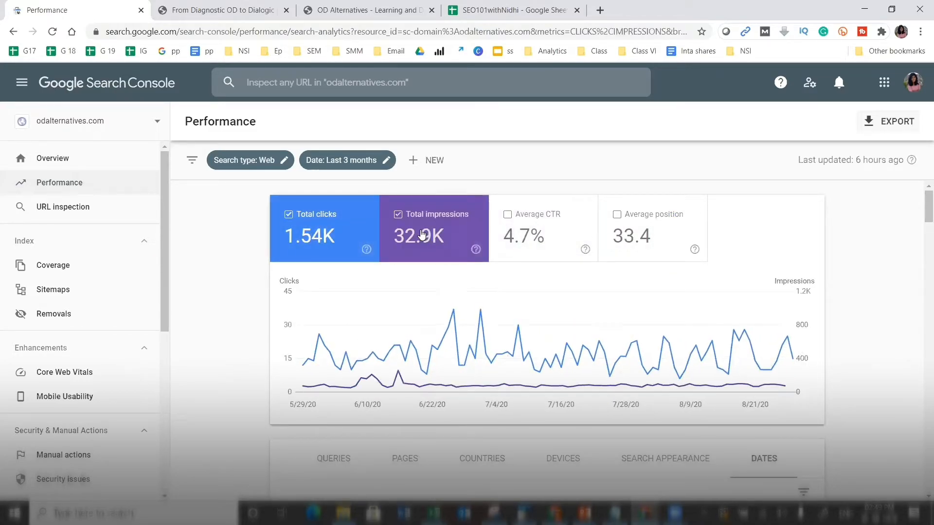
{"action": "left_click", "coordinate": [525, 234]}
{"action": "left_click", "coordinate": [665, 230]}
{"action": "left_click_drag", "start_coordinate": [927, 208], "coordinate": [921, 245]}
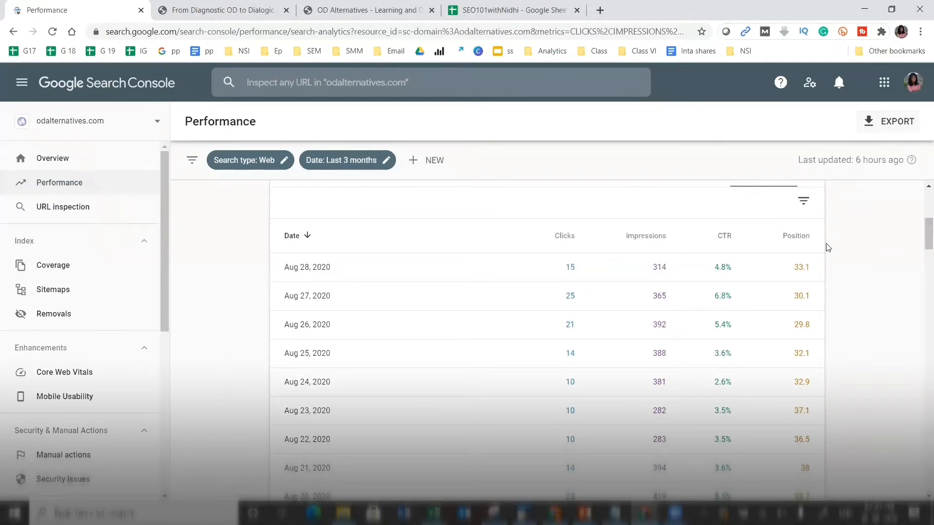
{"action": "left_click_drag", "start_coordinate": [920, 231], "coordinate": [921, 211]}
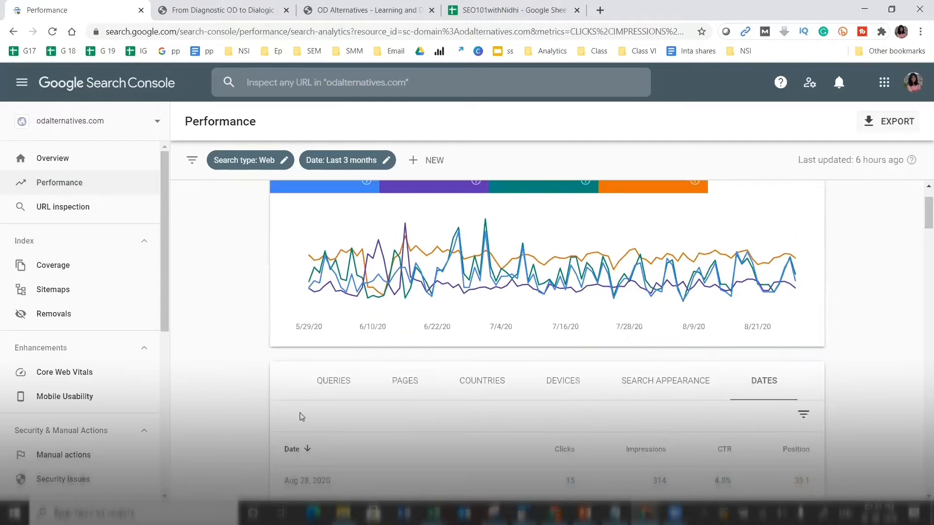
- Break the table down by search query, led by 'od alternatives' at 402 clicks
{"action": "left_click", "coordinate": [334, 389]}
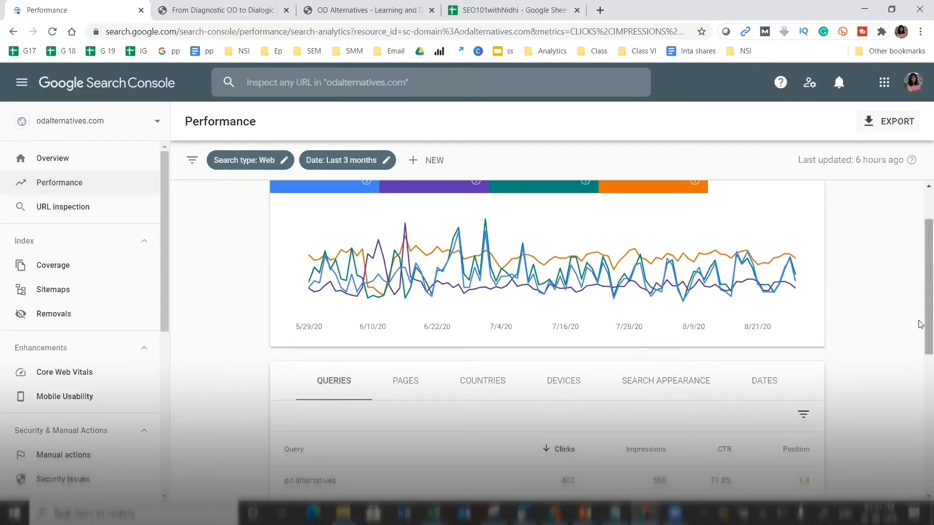
{"action": "left_click_drag", "start_coordinate": [920, 325], "coordinate": [921, 321]}
{"action": "scroll", "coordinate": [920, 321], "scroll_direction": "down", "scroll_amount": 2}
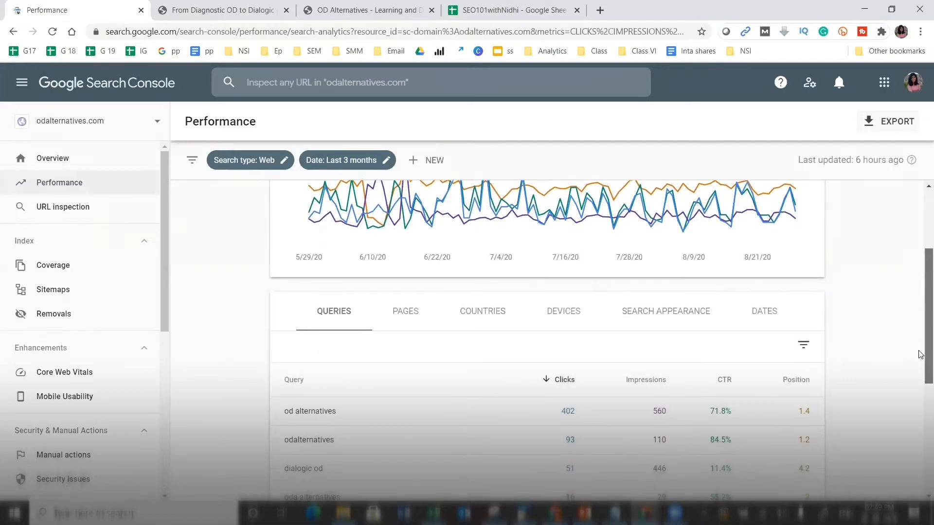
{"action": "scroll", "coordinate": [921, 321], "scroll_direction": "up", "scroll_amount": 2}
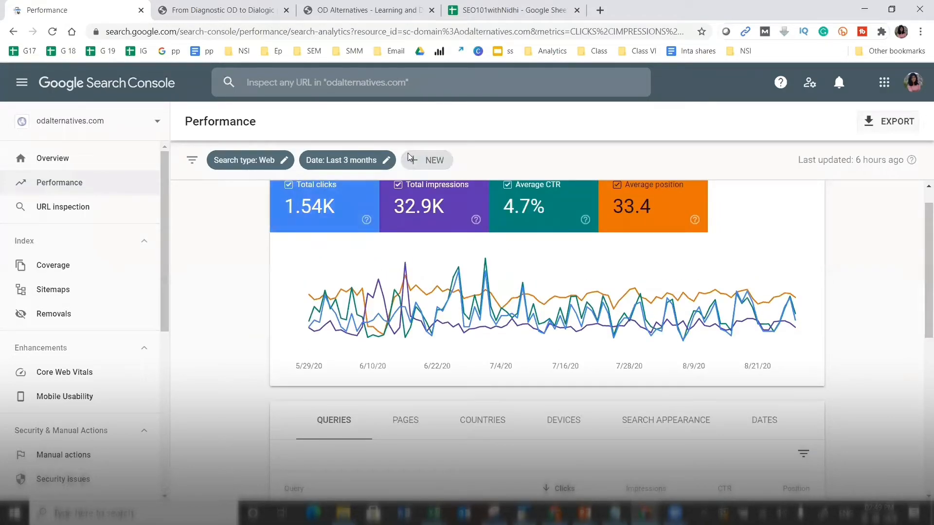
- Apply a date comparison of the last 28 days against the previous 28-day period
{"action": "left_click", "coordinate": [388, 161]}
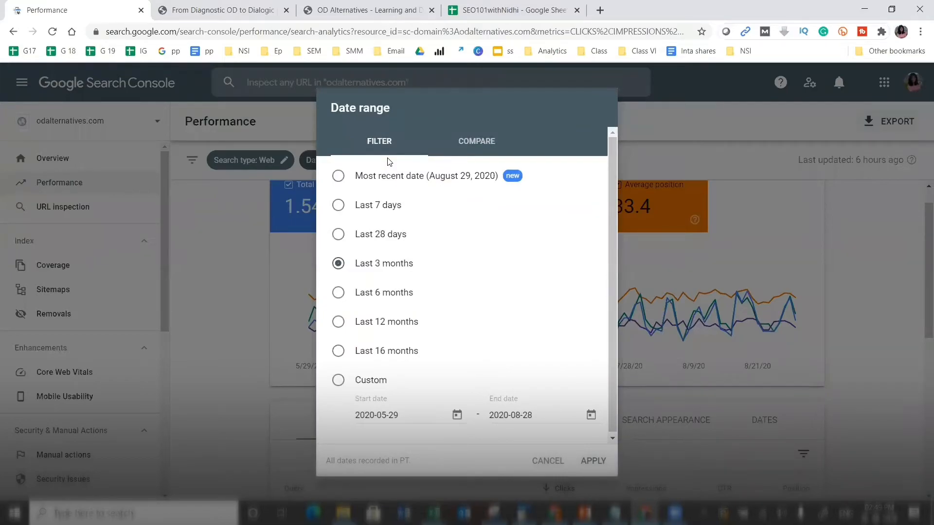
{"action": "left_click", "coordinate": [474, 145]}
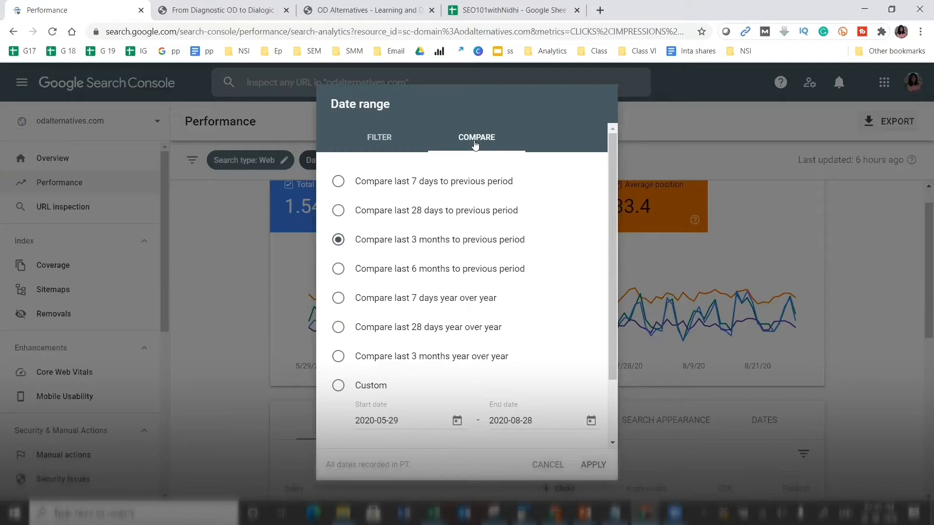
{"action": "left_click", "coordinate": [338, 212]}
{"action": "left_click_drag", "start_coordinate": [613, 318], "coordinate": [610, 383]}
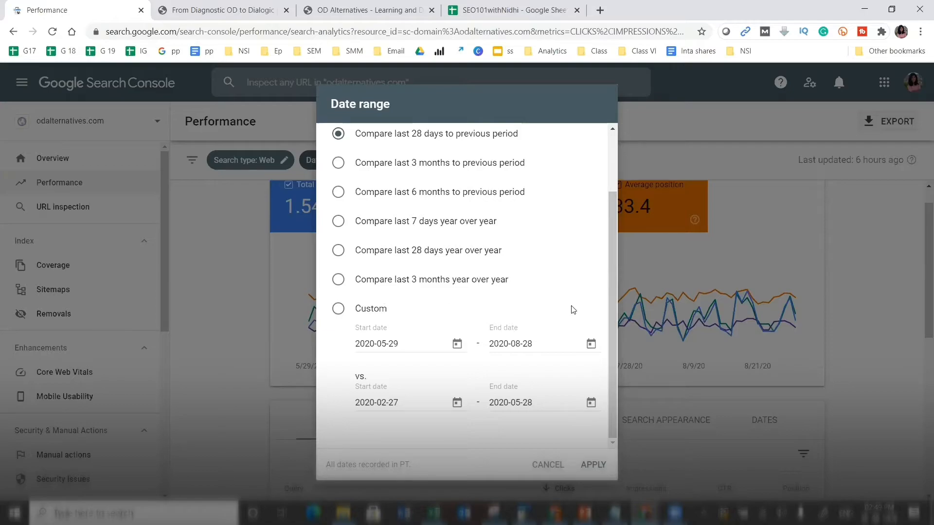
{"action": "scroll", "coordinate": [607, 224], "scroll_direction": "up", "scroll_amount": 2}
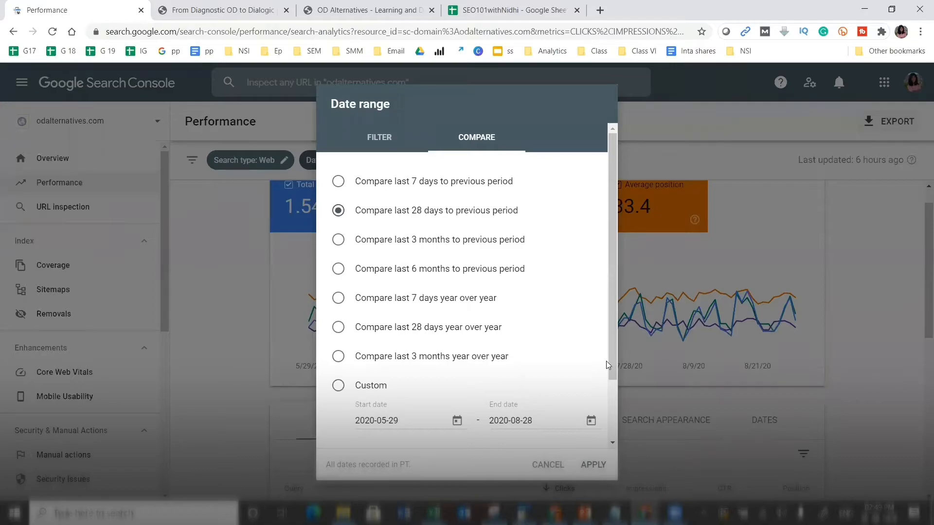
{"action": "scroll", "coordinate": [611, 364], "scroll_direction": "down", "scroll_amount": 3}
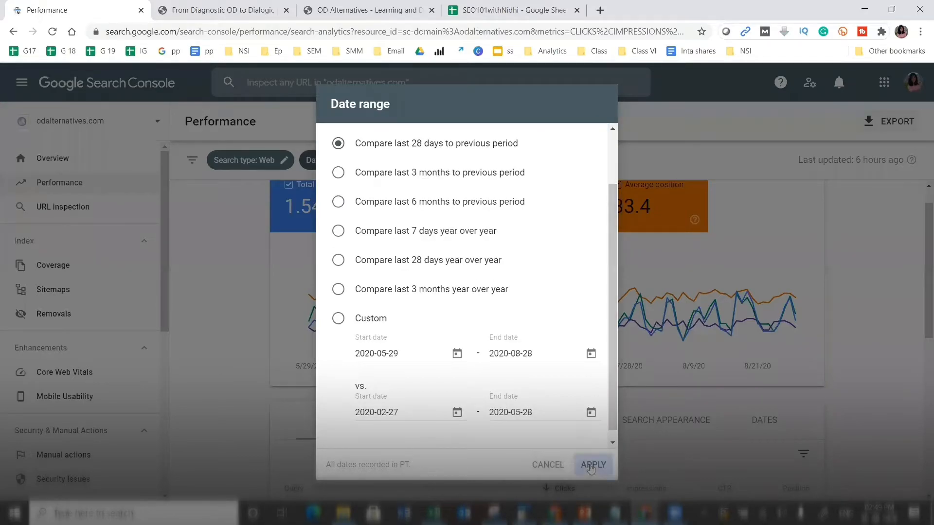
{"action": "left_click", "coordinate": [591, 464]}
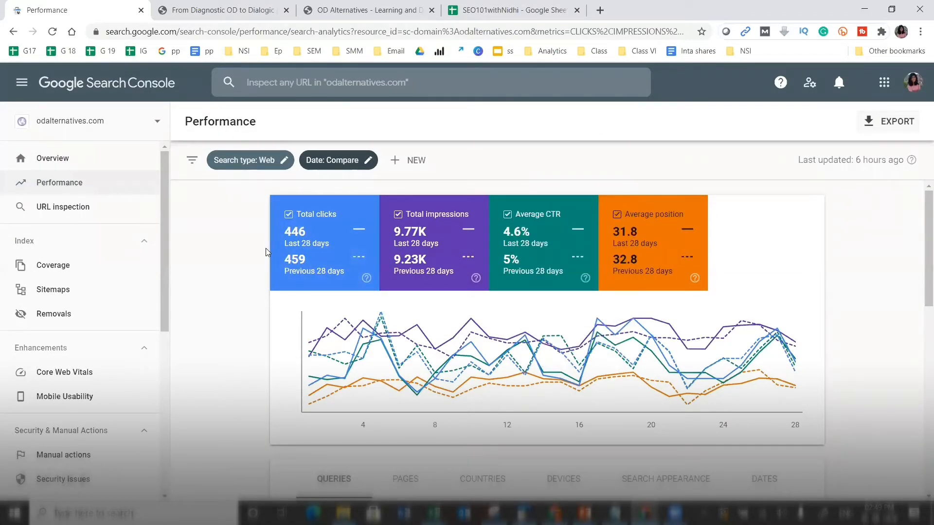
{"action": "left_click", "coordinate": [370, 161]}
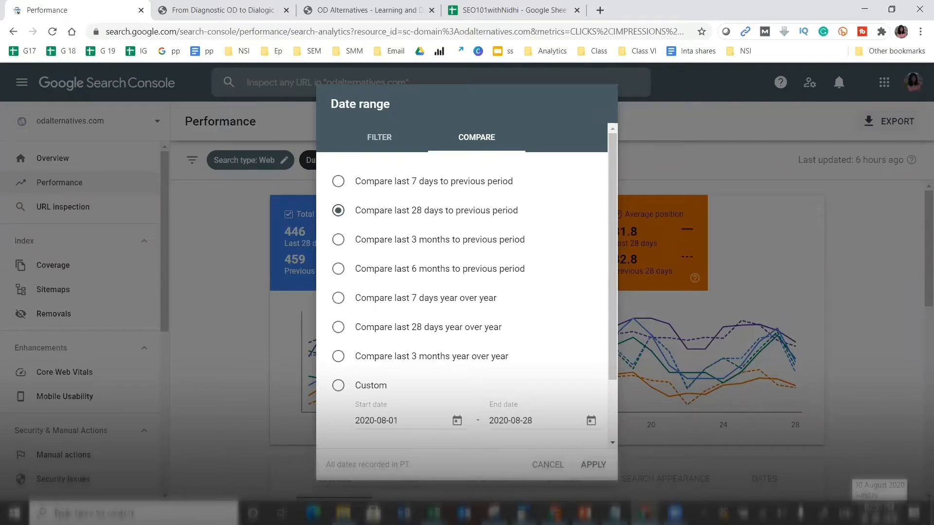
{"action": "left_click", "coordinate": [594, 467]}
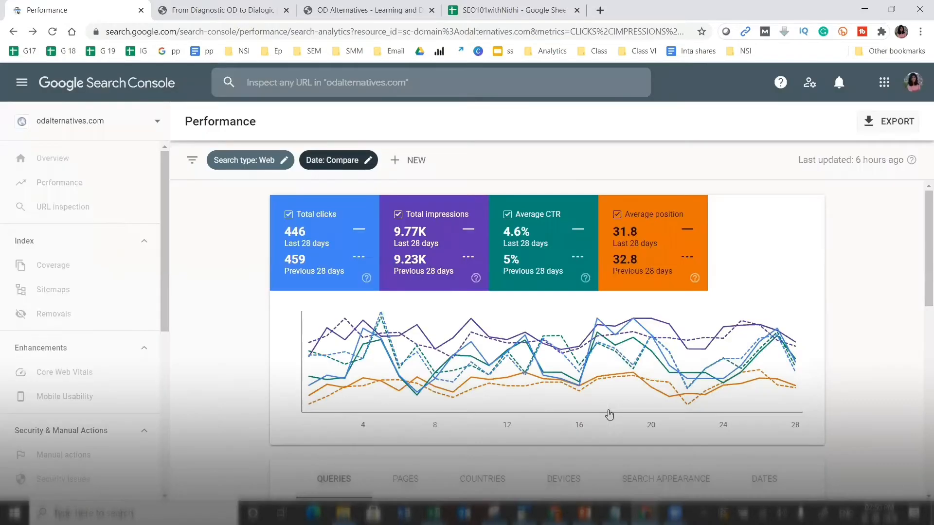
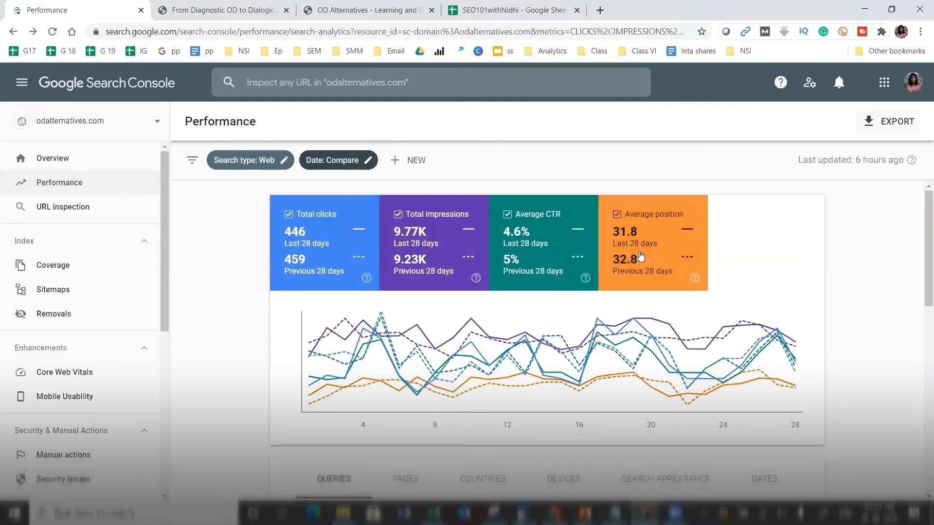
- Scroll through the 28-day comparison results in the Performance report
{"action": "left_click_drag", "start_coordinate": [925, 248], "coordinate": [925, 247]}
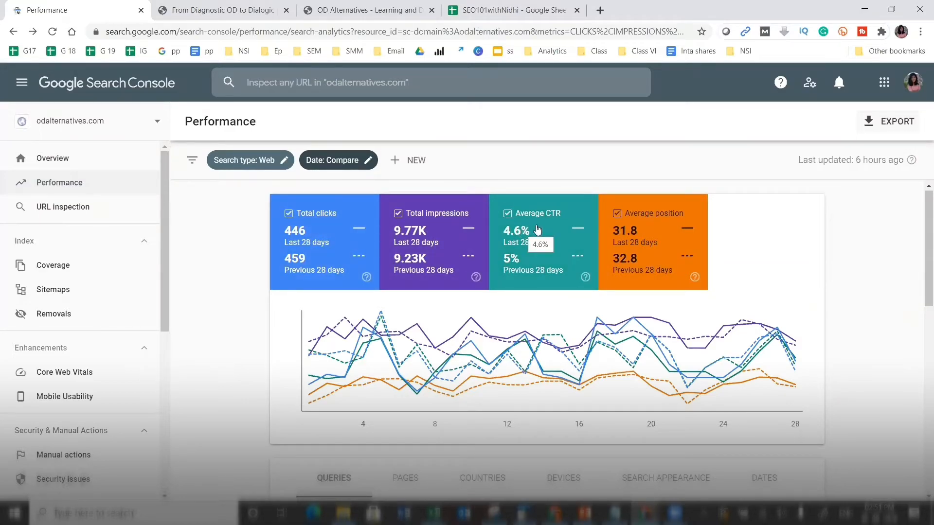
{"action": "scroll", "coordinate": [921, 240], "scroll_direction": "down", "scroll_amount": 2}
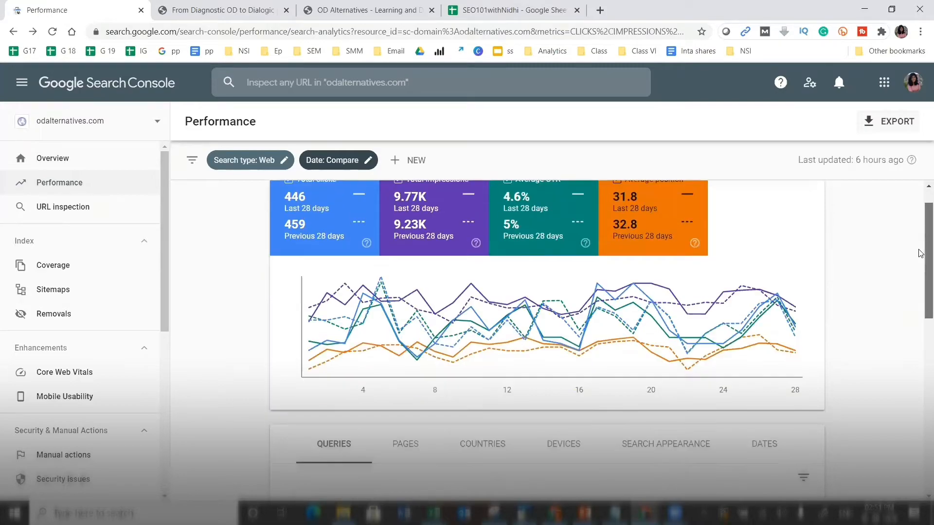
{"action": "scroll", "coordinate": [921, 249], "scroll_direction": "up", "scroll_amount": 1}
{"action": "scroll", "coordinate": [920, 251], "scroll_direction": "down", "scroll_amount": 1}
{"action": "scroll", "coordinate": [920, 245], "scroll_direction": "up", "scroll_amount": 1}
{"action": "scroll", "coordinate": [920, 241], "scroll_direction": "down", "scroll_amount": 3}
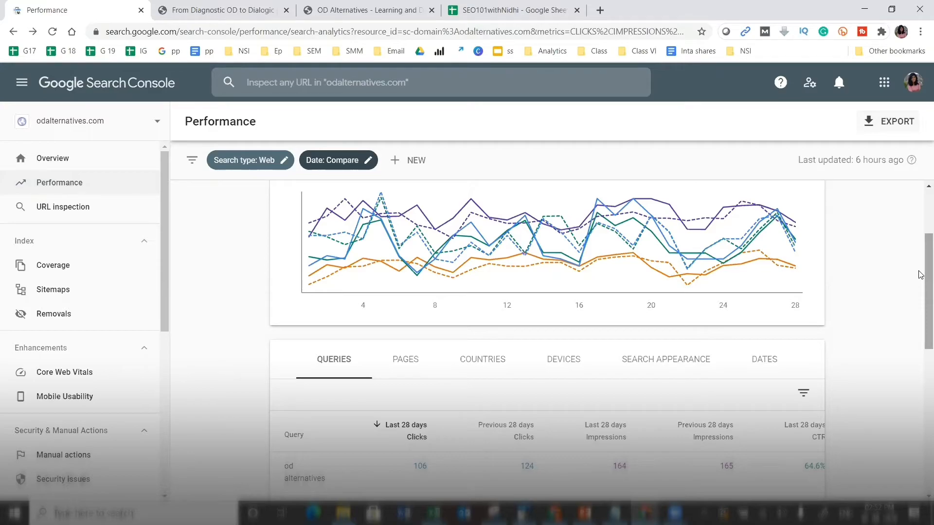
{"action": "scroll", "coordinate": [921, 275], "scroll_direction": "down", "scroll_amount": 2}
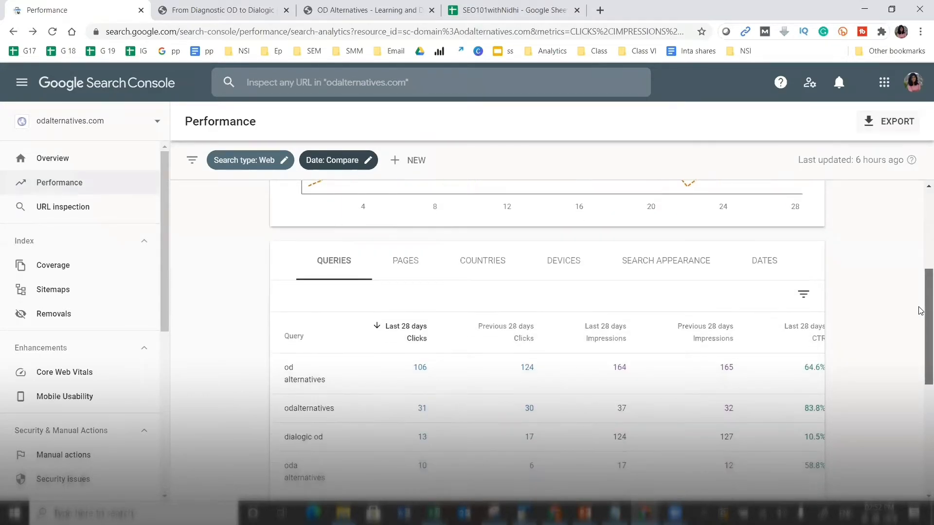
{"action": "scroll", "coordinate": [920, 311], "scroll_direction": "down", "scroll_amount": 1}
{"action": "left_click_drag", "start_coordinate": [921, 275], "coordinate": [921, 201]}
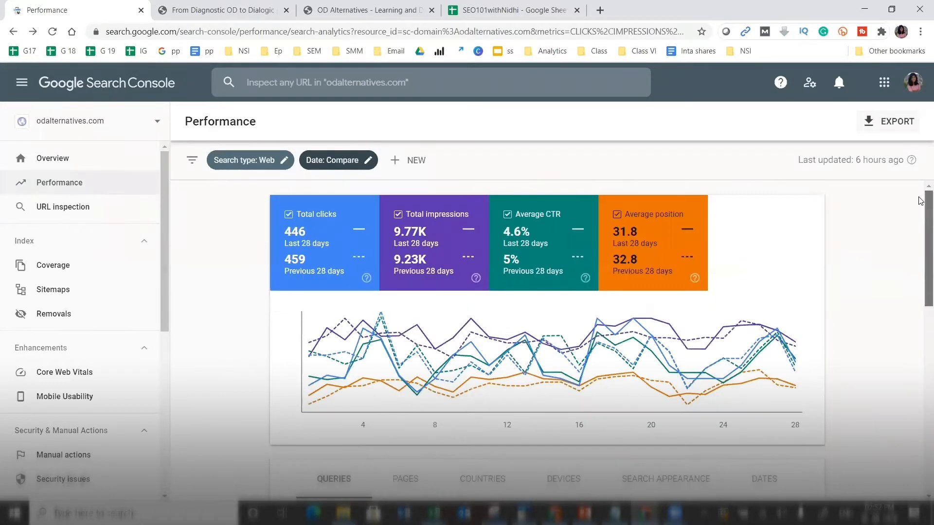
{"action": "left_click_drag", "start_coordinate": [919, 237], "coordinate": [661, 203]}
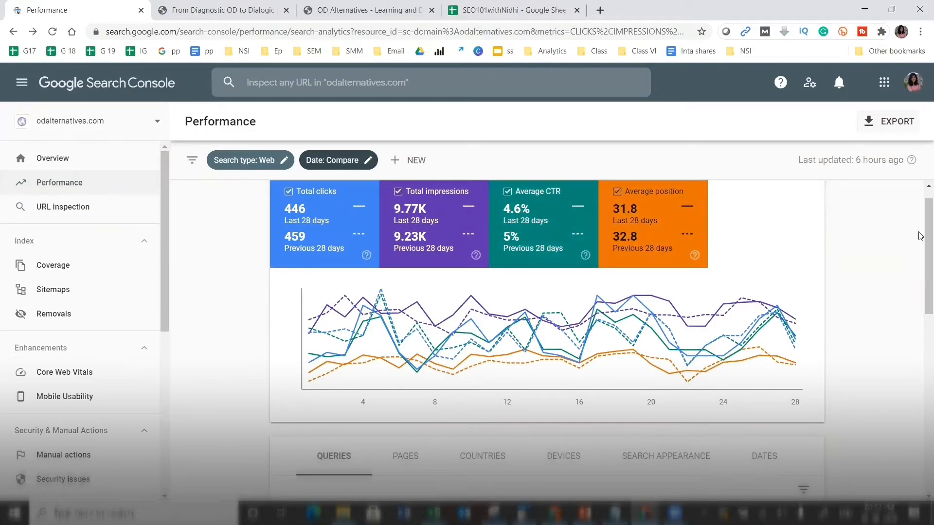
{"action": "scroll", "coordinate": [642, 314], "scroll_direction": "down", "scroll_amount": 2}
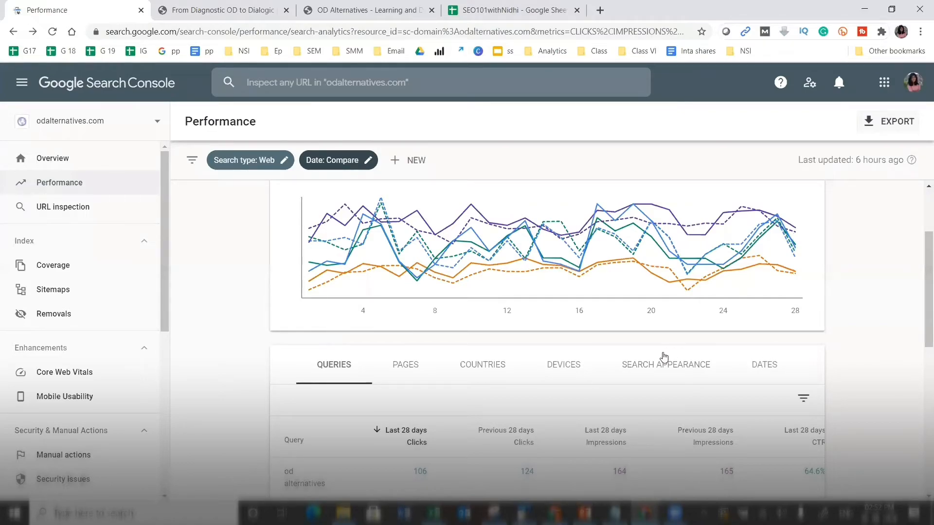
{"action": "left_click_drag", "start_coordinate": [925, 311], "coordinate": [920, 223]}
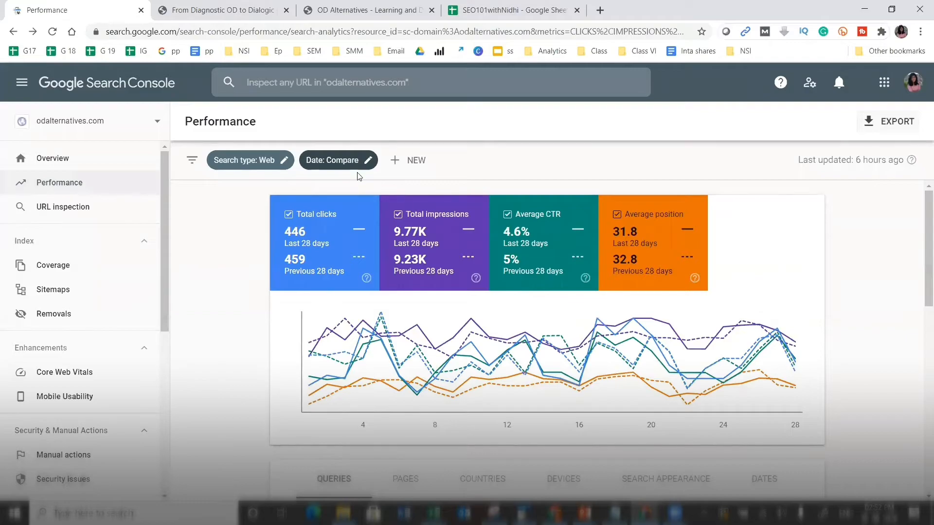
- Switch the date comparison to last 6 months versus the previous period
{"action": "left_click", "coordinate": [365, 165]}
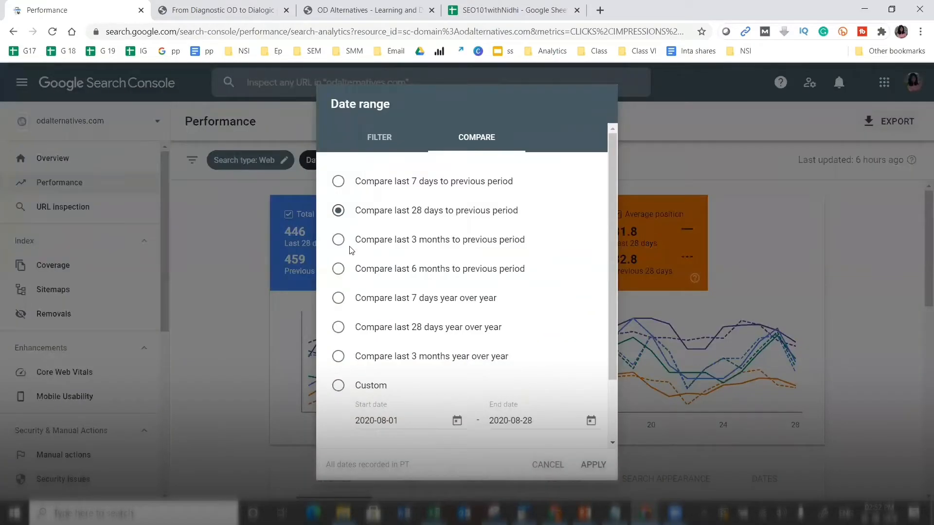
{"action": "left_click", "coordinate": [337, 271]}
{"action": "left_click", "coordinate": [593, 465]}
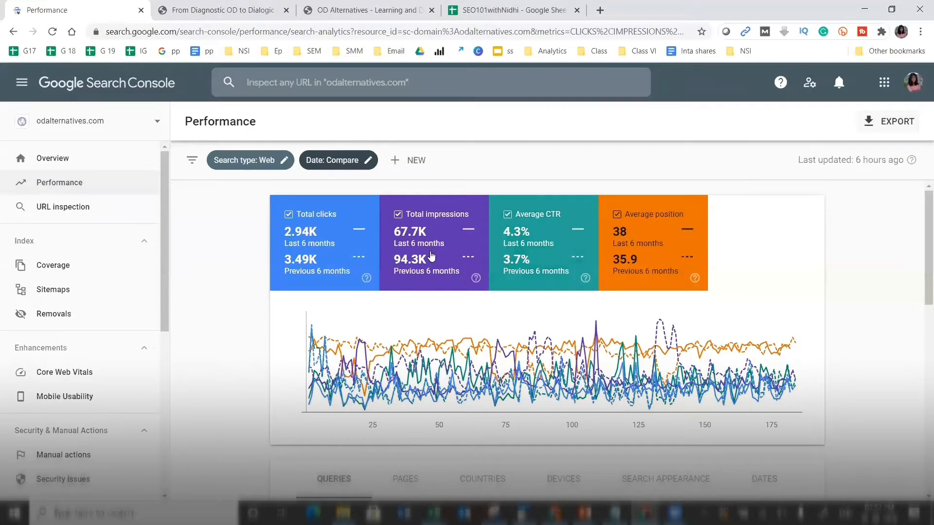
{"action": "mouse_move", "coordinate": [415, 256]}
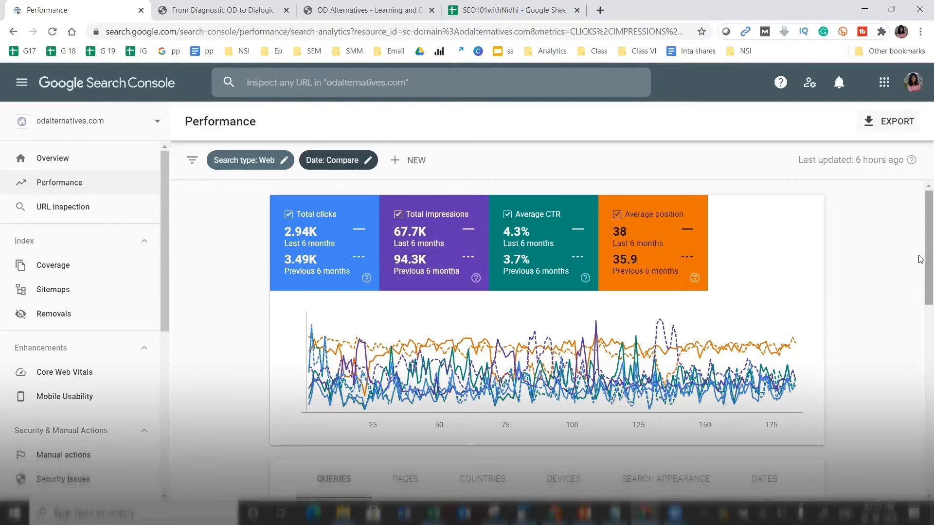
{"action": "scroll", "coordinate": [921, 259], "scroll_direction": "down", "scroll_amount": 2}
{"action": "left_click_drag", "start_coordinate": [921, 296], "coordinate": [920, 351]}
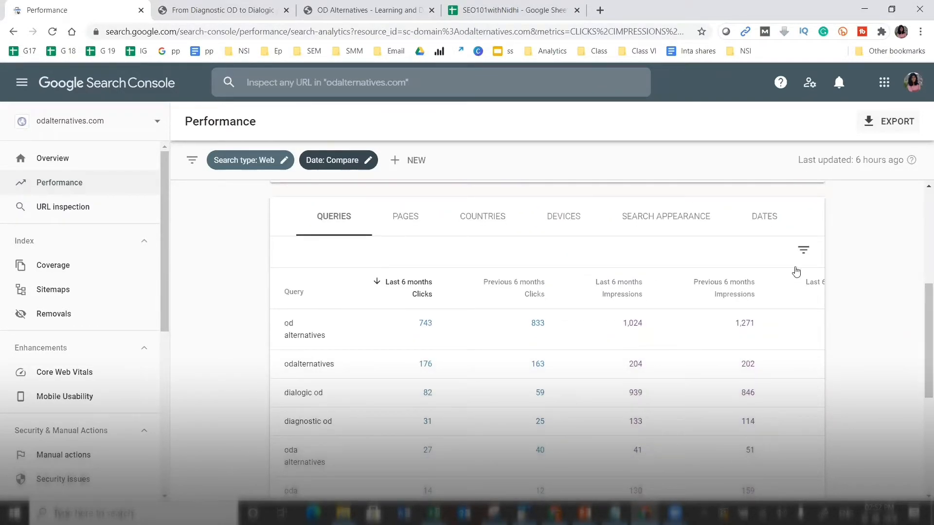
{"action": "scroll", "coordinate": [805, 298], "scroll_direction": "right", "scroll_amount": 3}
{"action": "scroll", "coordinate": [806, 302], "scroll_direction": "right", "scroll_amount": 3}
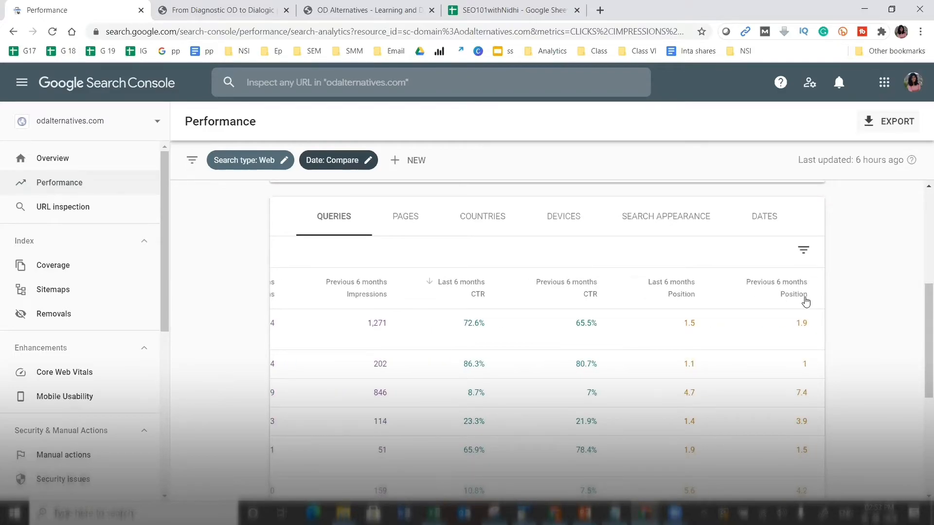
{"action": "scroll", "coordinate": [806, 301], "scroll_direction": "left", "scroll_amount": 4}
{"action": "scroll", "coordinate": [806, 302], "scroll_direction": "left", "scroll_amount": 2}
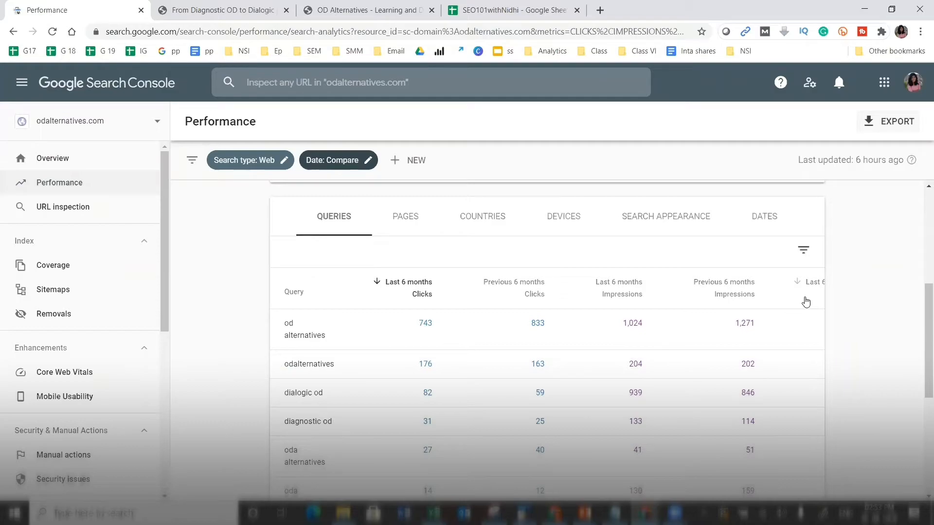
{"action": "scroll", "coordinate": [806, 302], "scroll_direction": "right", "scroll_amount": 5}
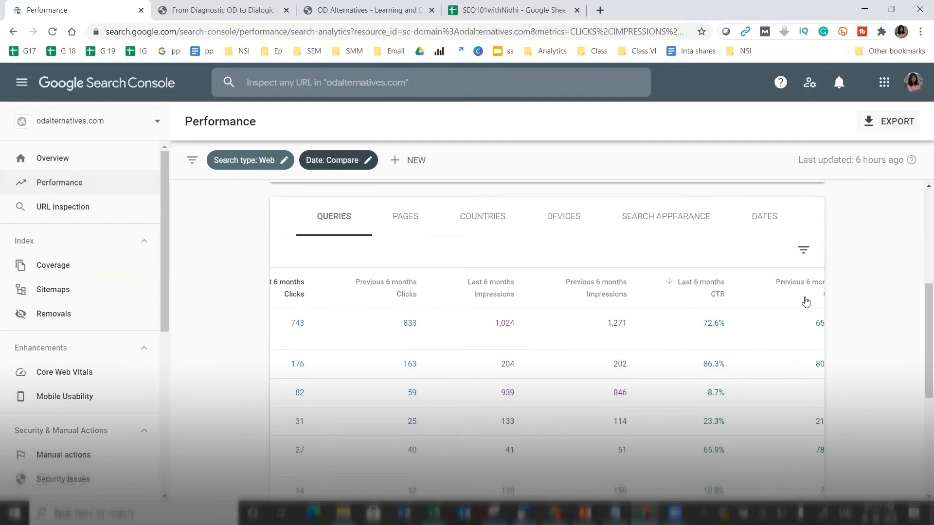
{"action": "scroll", "coordinate": [806, 302], "scroll_direction": "right", "scroll_amount": 2}
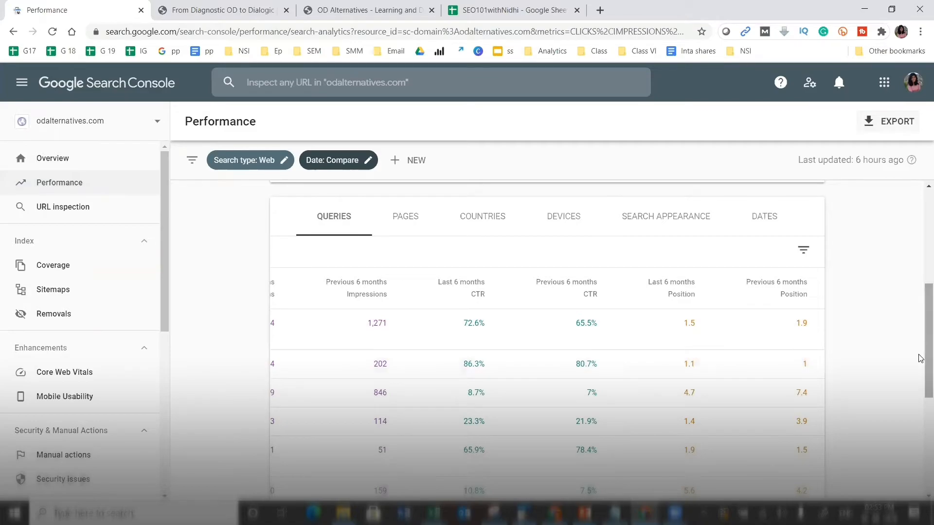
{"action": "right_click", "coordinate": [919, 401]}
{"action": "scroll", "coordinate": [920, 428], "scroll_direction": "down", "scroll_amount": 5}
{"action": "left_click_drag", "start_coordinate": [919, 419], "coordinate": [919, 384]}
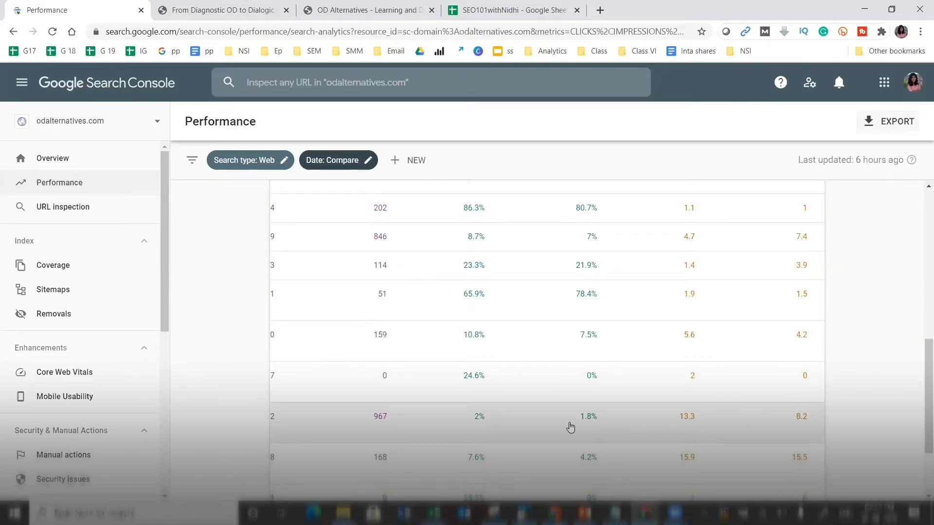
{"action": "scroll", "coordinate": [707, 438], "scroll_direction": "down", "scroll_amount": 2}
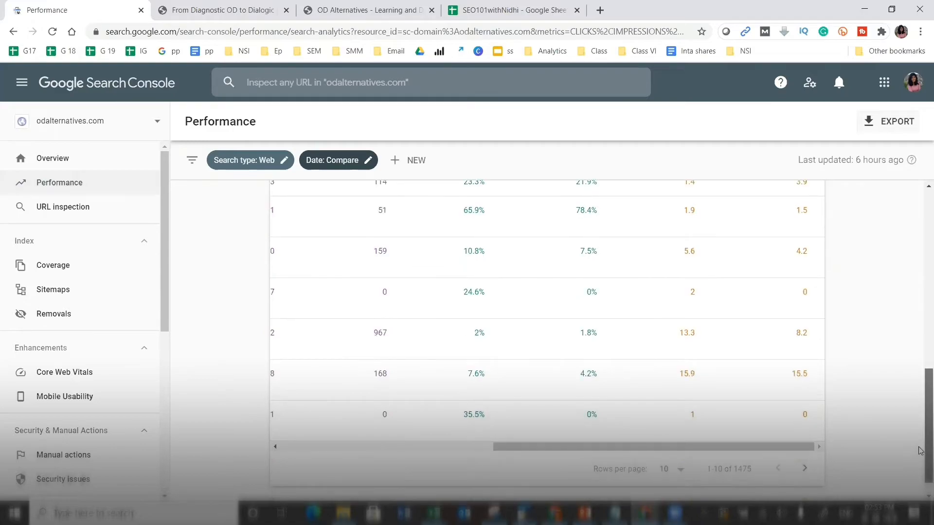
{"action": "left_click_drag", "start_coordinate": [707, 447], "coordinate": [470, 457]}
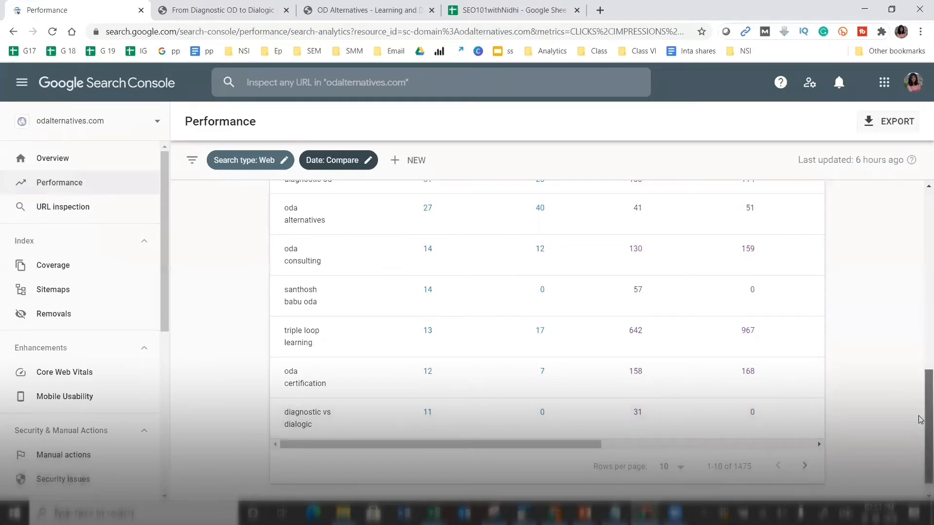
{"action": "scroll", "coordinate": [919, 420], "scroll_direction": "up", "scroll_amount": 10}
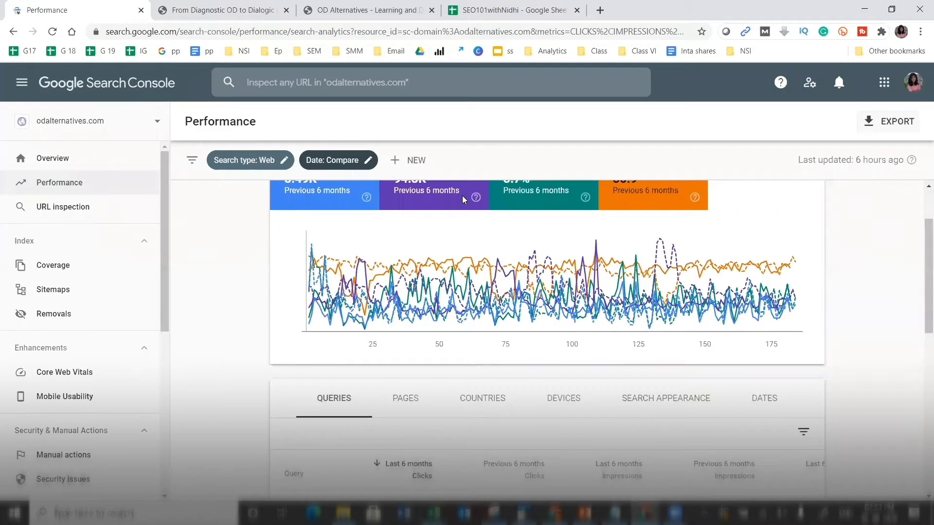
- Replace the comparison with a single Last 28 days date range
{"action": "left_click", "coordinate": [368, 160]}
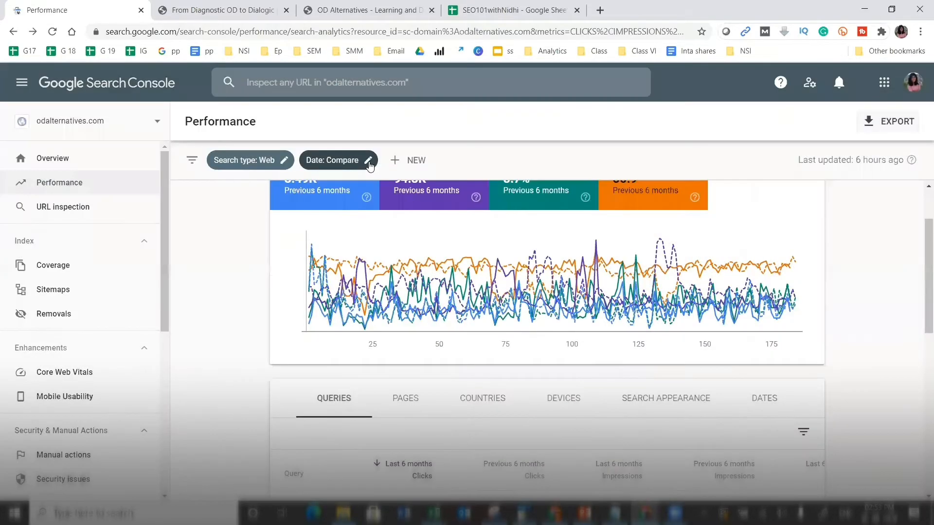
{"action": "left_click", "coordinate": [369, 162]}
{"action": "left_click", "coordinate": [378, 151]}
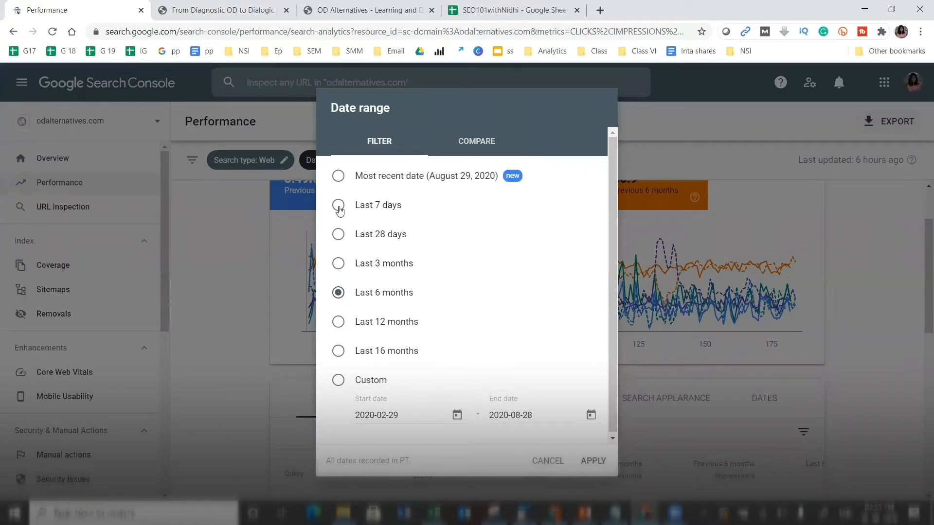
{"action": "left_click", "coordinate": [337, 238]}
{"action": "left_click", "coordinate": [590, 462]}
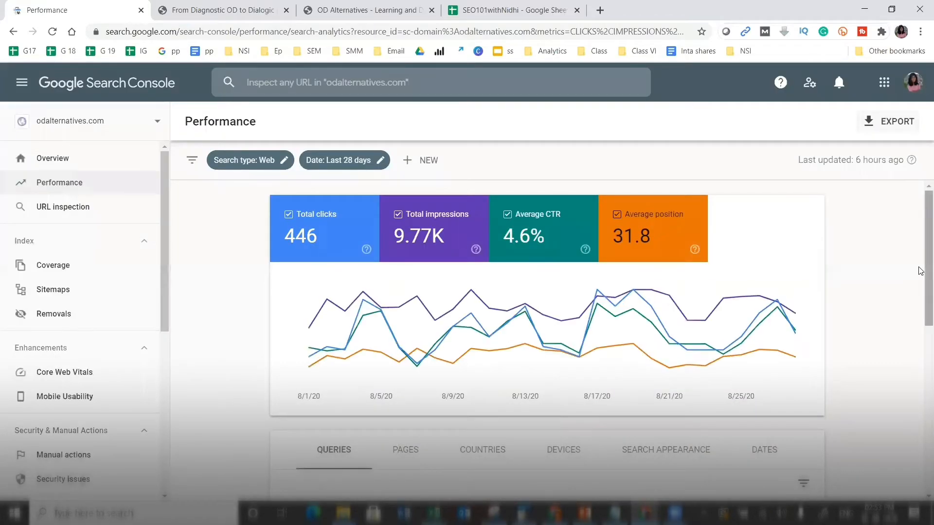
- Show 250 query rows per page, then return to the top of the Queries table
{"action": "scroll", "coordinate": [920, 331], "scroll_direction": "down", "scroll_amount": 5}
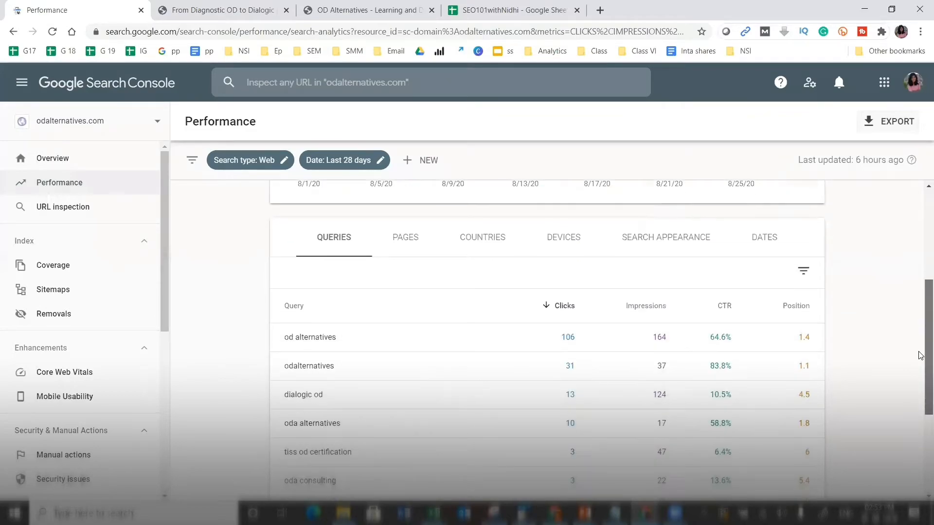
{"action": "scroll", "coordinate": [920, 362], "scroll_direction": "down", "scroll_amount": 1}
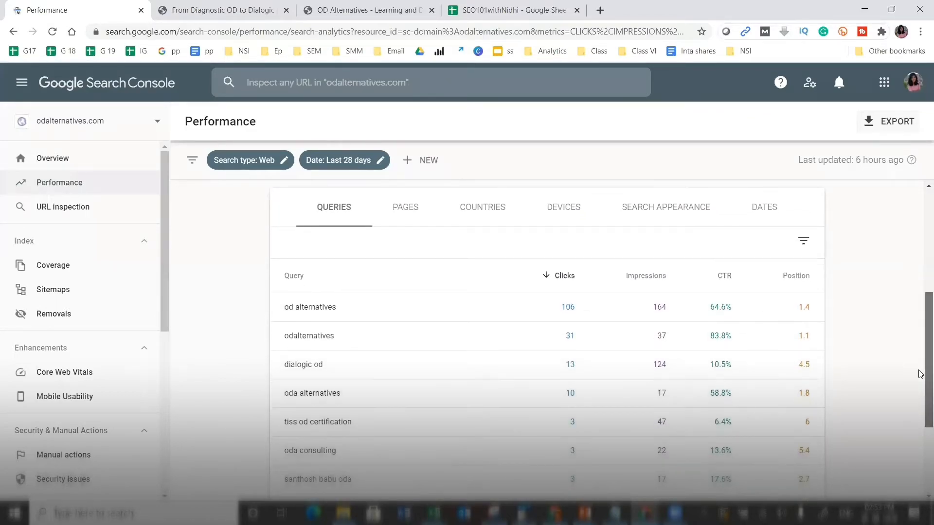
{"action": "scroll", "coordinate": [920, 389], "scroll_direction": "down", "scroll_amount": 3}
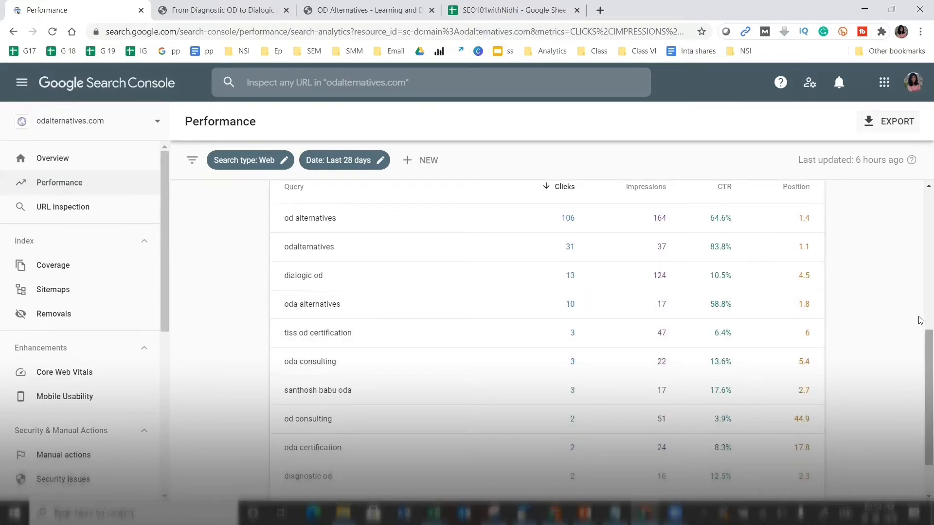
{"action": "scroll", "coordinate": [920, 352], "scroll_direction": "down", "scroll_amount": 1}
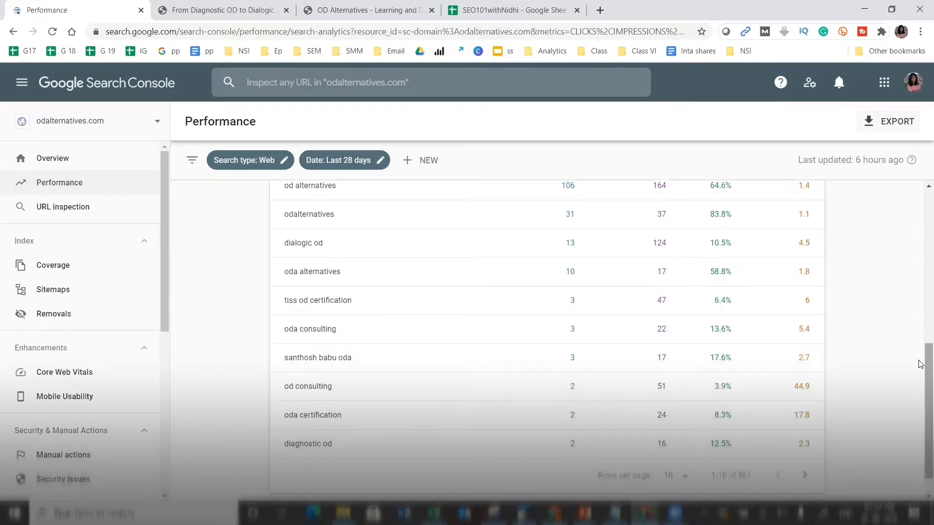
{"action": "left_click", "coordinate": [683, 476]}
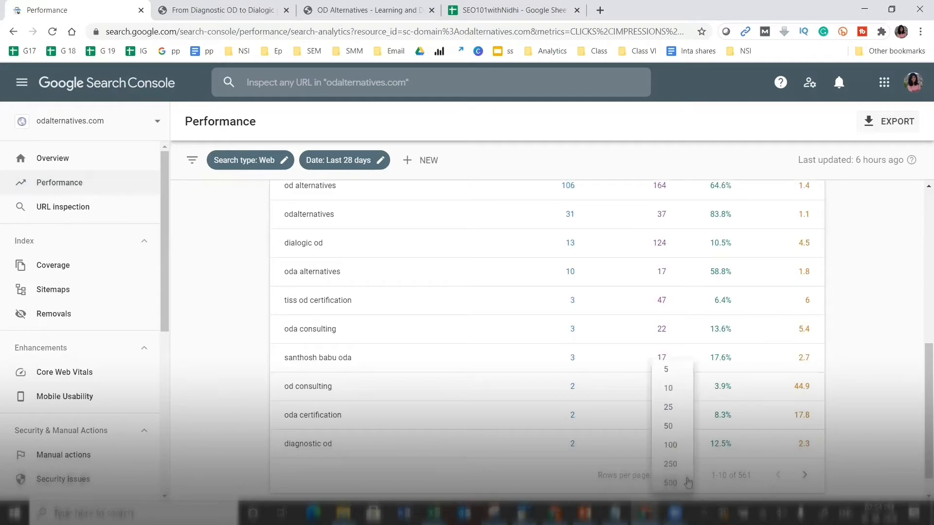
{"action": "left_click", "coordinate": [671, 463]}
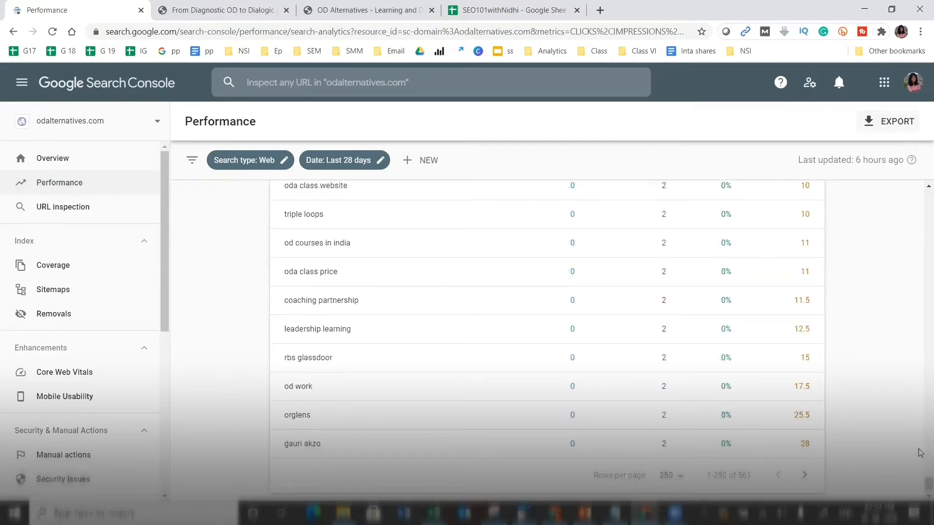
{"action": "left_click_drag", "start_coordinate": [920, 485], "coordinate": [921, 448]}
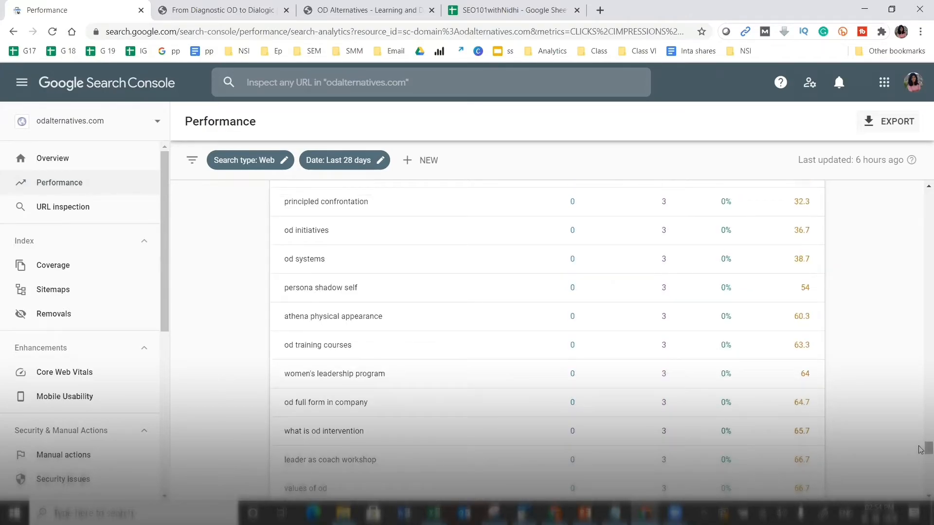
{"action": "left_click_drag", "start_coordinate": [921, 403], "coordinate": [921, 207]}
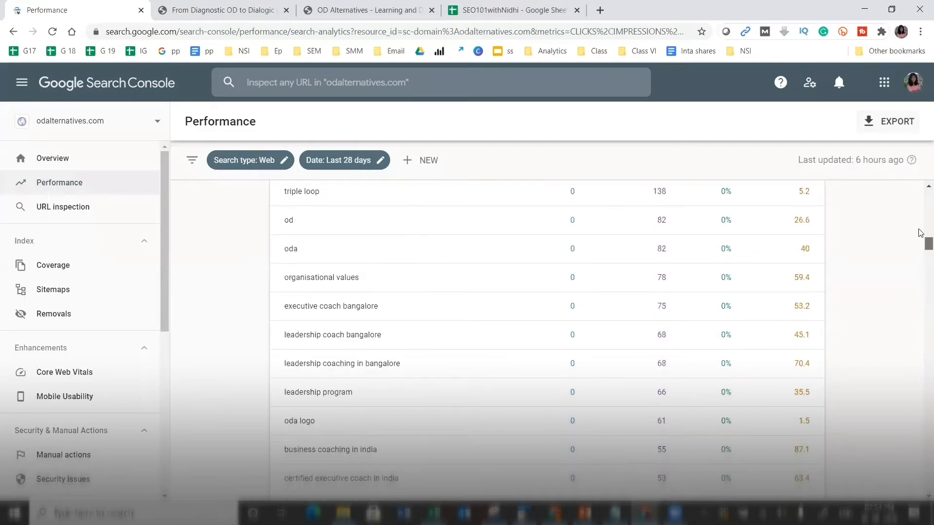
{"action": "mouse_move", "coordinate": [920, 213]}
{"action": "left_mouse_down"}
{"action": "mouse_move", "coordinate": [920, 227]}
{"action": "mouse_move", "coordinate": [921, 209]}
{"action": "left_mouse_up"}
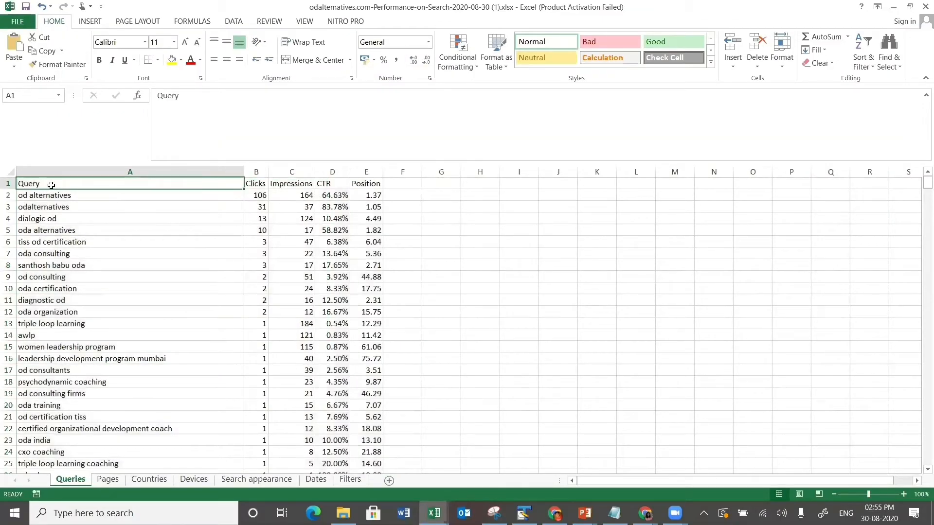
- Make header row A1:E1 bold with a light gold fill
{"action": "left_click_drag", "start_coordinate": [278, 181], "coordinate": [372, 183]}
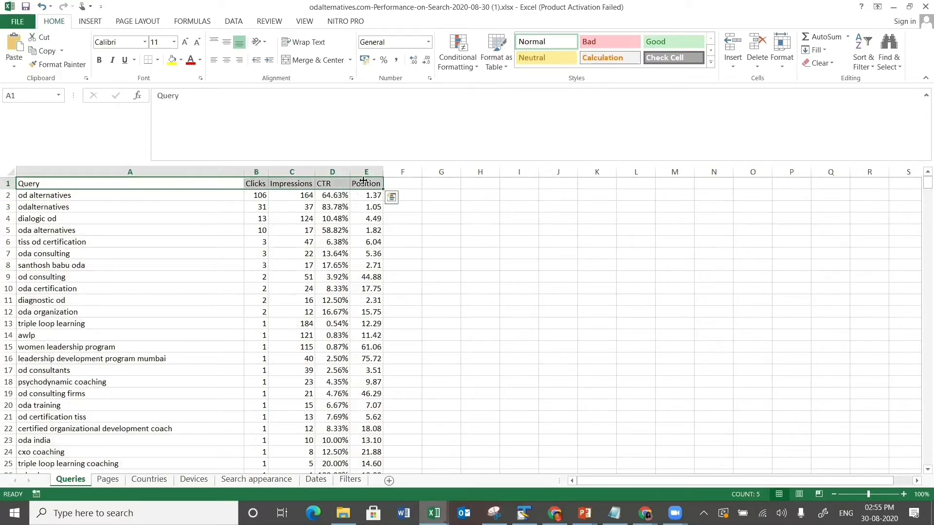
{"action": "left_click", "coordinate": [181, 66]}
{"action": "left_click", "coordinate": [239, 105]}
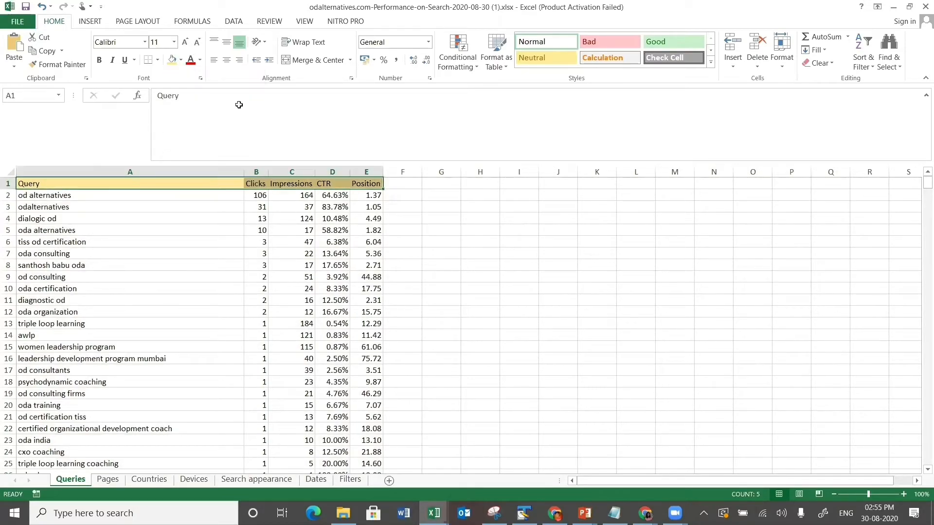
{"action": "key", "text": "ctrl+b"}
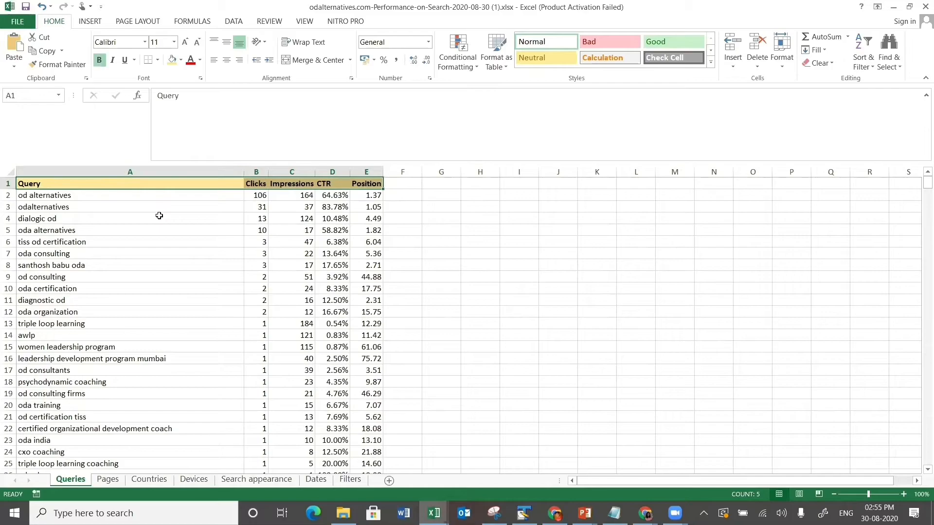
- Point out the oda alternatives, odalternatives and od consulting queries, then top-align header row 1
{"action": "left_click", "coordinate": [94, 228]}
{"action": "left_click", "coordinate": [90, 206]}
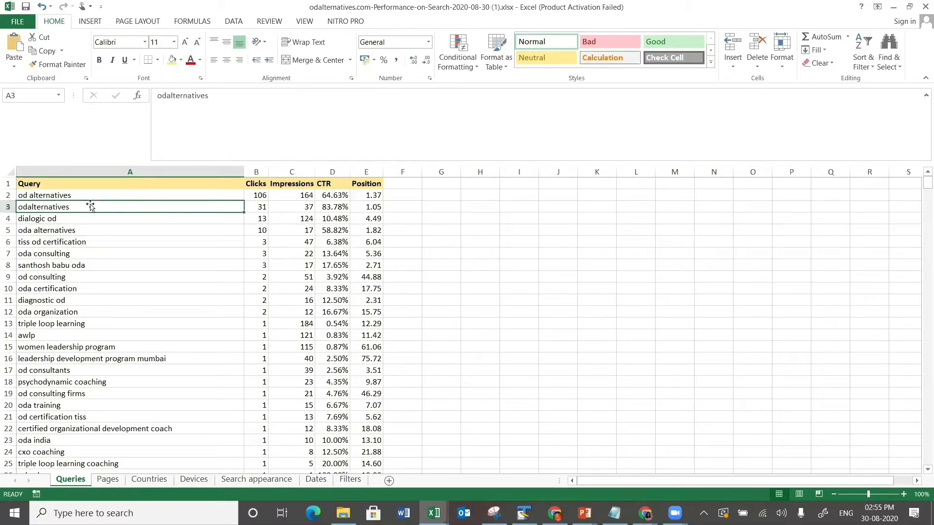
{"action": "left_click", "coordinate": [72, 275]}
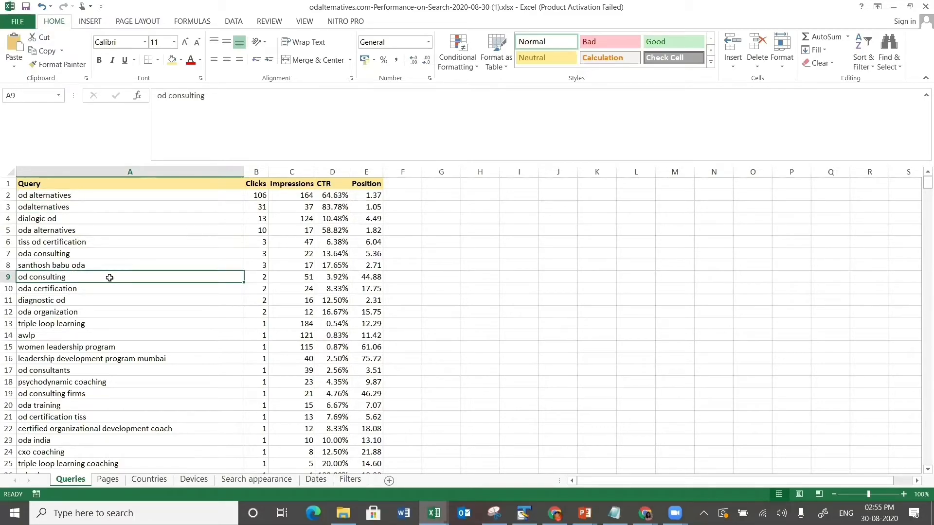
{"action": "left_click", "coordinate": [8, 183]}
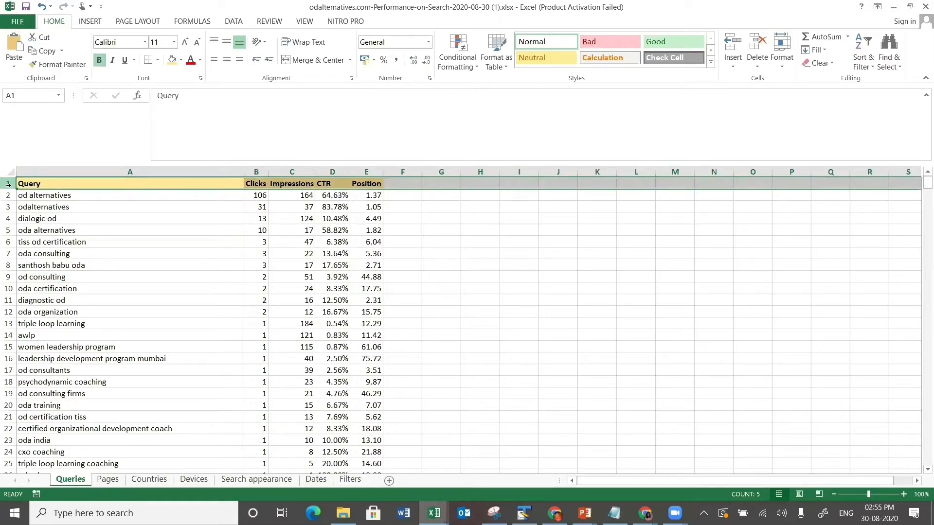
{"action": "key", "text": "alt"}
{"action": "key", "text": "h"}
{"action": "key", "text": "a"}
{"action": "key", "text": "t"}
- Turn on filters for the whole Queries data table
{"action": "left_click", "coordinate": [32, 209]}
{"action": "key", "text": "ctrl+a"}
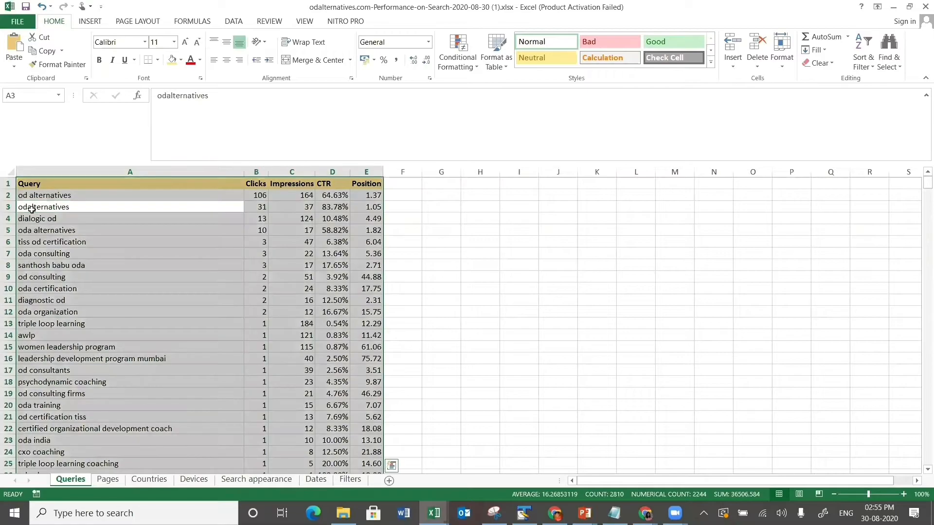
{"action": "key", "text": "alt"}
{"action": "key", "text": "a"}
{"action": "key", "text": "t"}
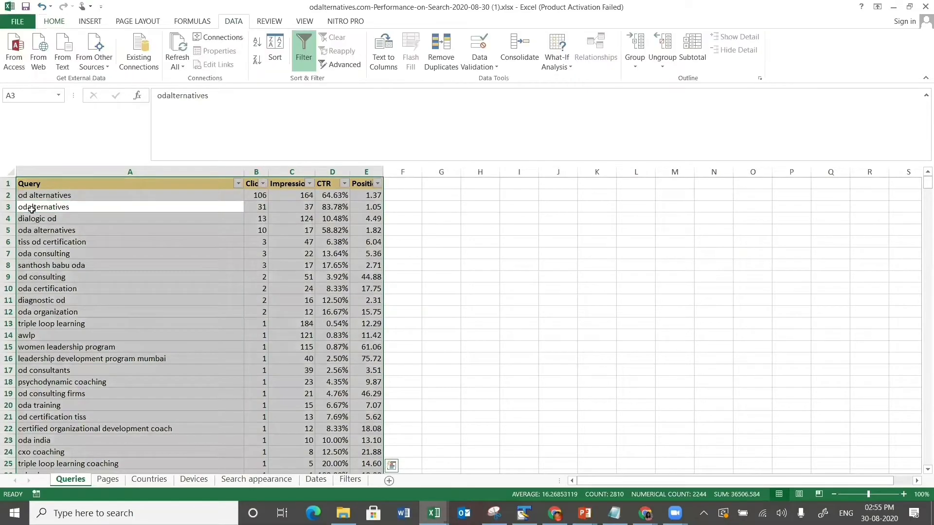
{"action": "left_click", "coordinate": [309, 187]}
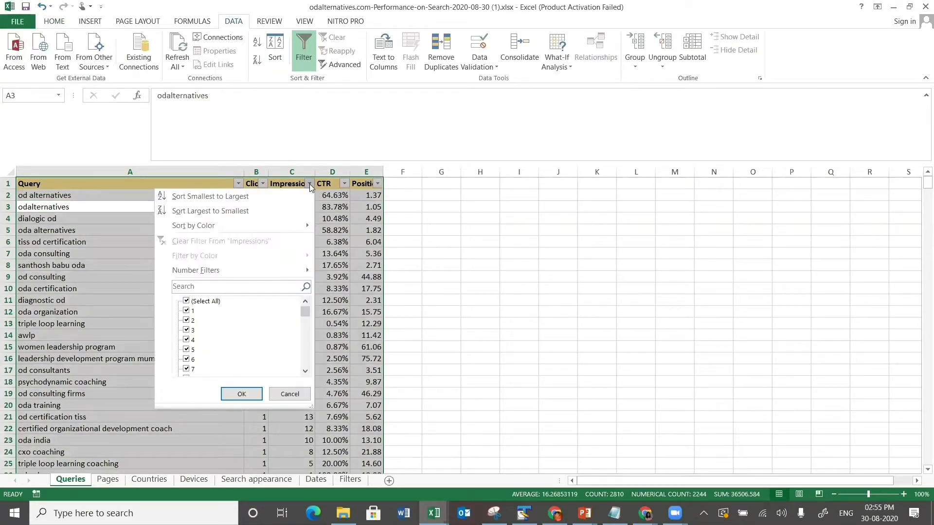
- Sort queries by Impressions largest first and widen the Impressions and Clicks columns
{"action": "left_click", "coordinate": [268, 209]}
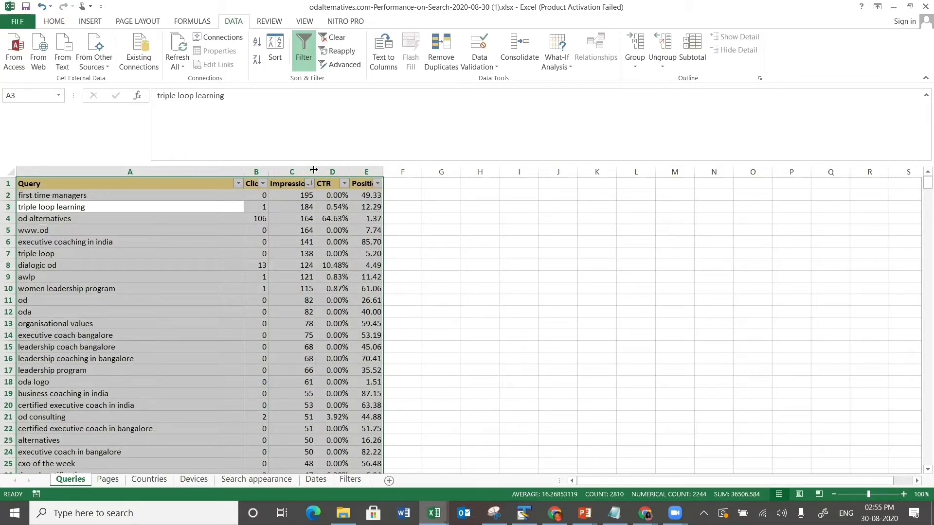
{"action": "left_click_drag", "start_coordinate": [335, 173], "coordinate": [349, 173]}
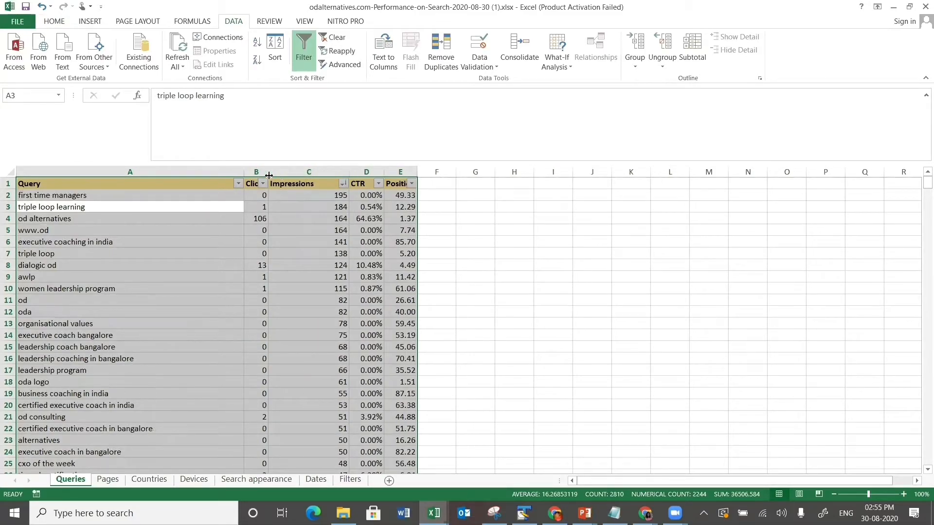
{"action": "left_click_drag", "start_coordinate": [268, 174], "coordinate": [310, 174]}
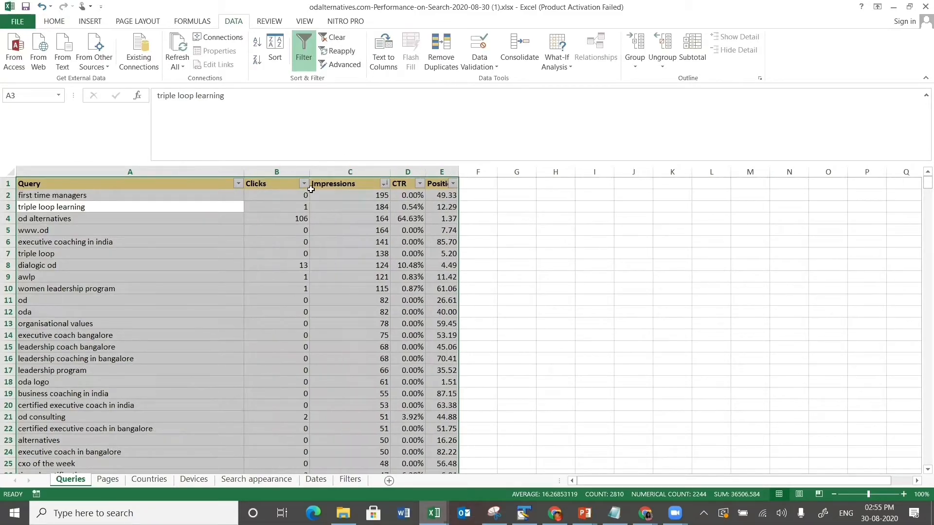
- Check the top Impressions values, then select the leadership queries in A15:A17
{"action": "left_click", "coordinate": [364, 193]}
{"action": "key", "text": "Down"}
{"action": "key", "text": "Down"}
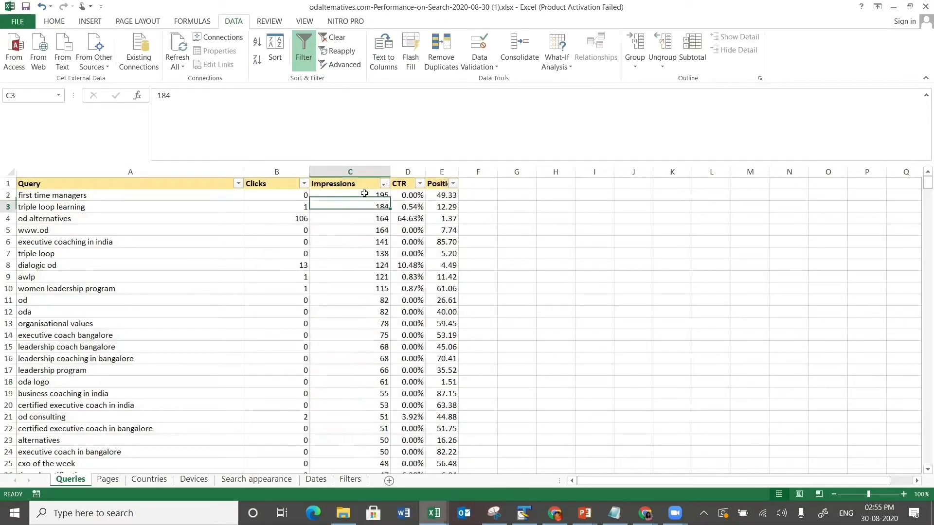
{"action": "key", "text": "Down"}
{"action": "key", "text": "Down"}
{"action": "key", "text": "Down"}
{"action": "key", "text": "Down"}
{"action": "key", "text": "Down"}
{"action": "key", "text": "Down"}
{"action": "key", "text": "Down"}
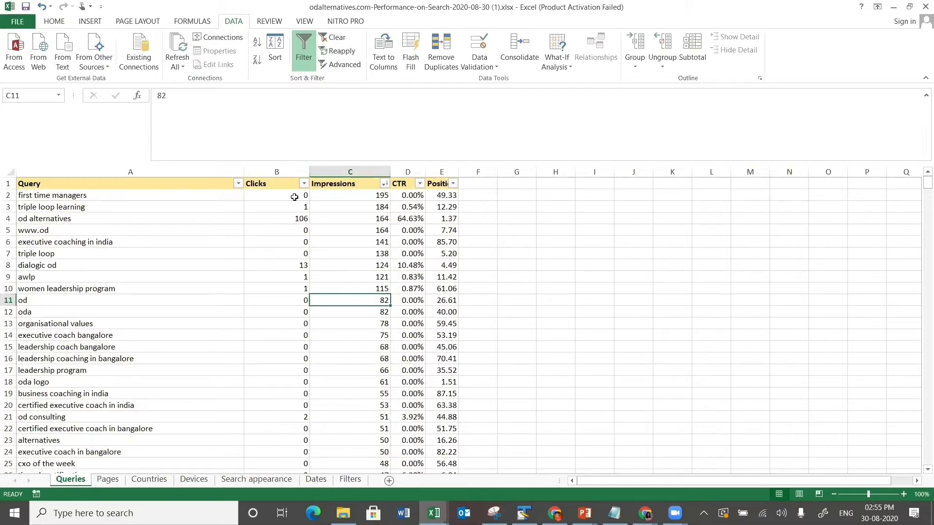
{"action": "left_click", "coordinate": [237, 199]}
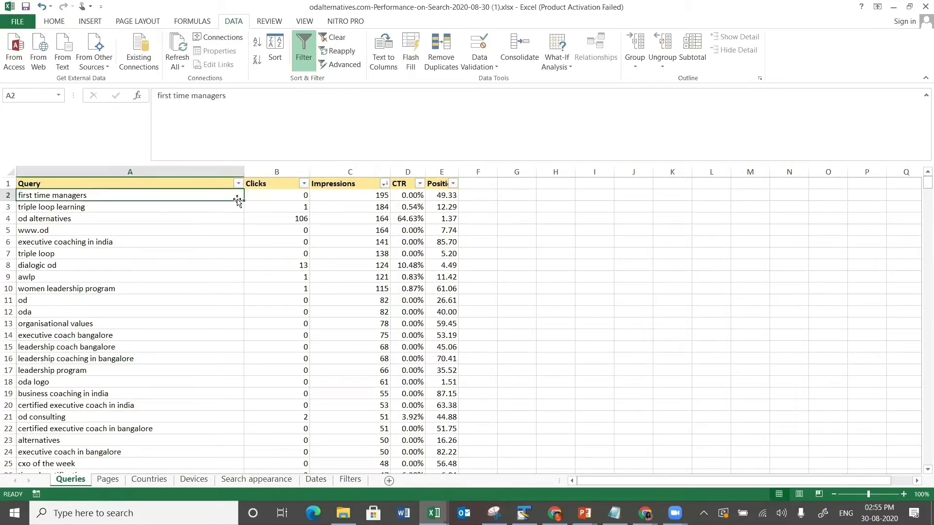
{"action": "left_click", "coordinate": [210, 263]}
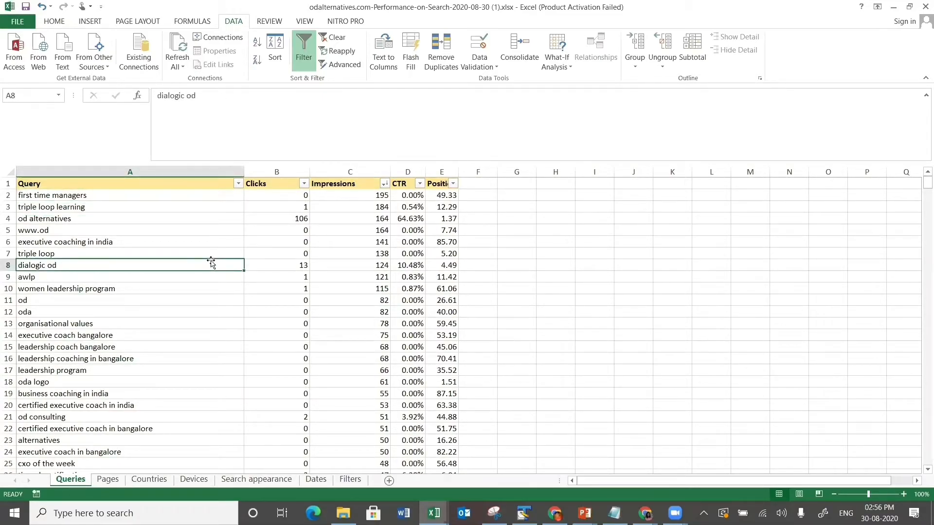
{"action": "key", "text": "Down"}
{"action": "key", "text": "Down"}
{"action": "key", "text": "Down"}
{"action": "key", "text": "Down"}
{"action": "key", "text": "Down"}
{"action": "key", "text": "Down"}
{"action": "key", "text": "Down"}
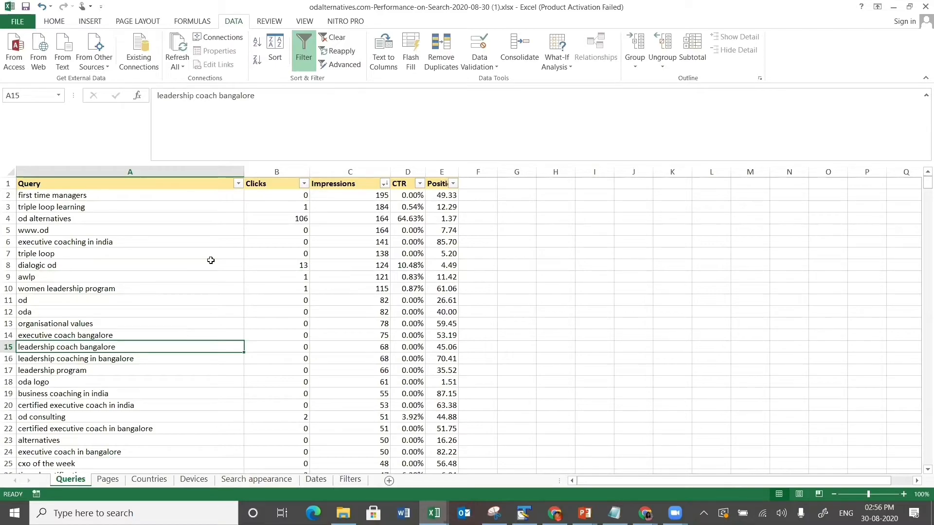
{"action": "key", "text": "shift+Down"}
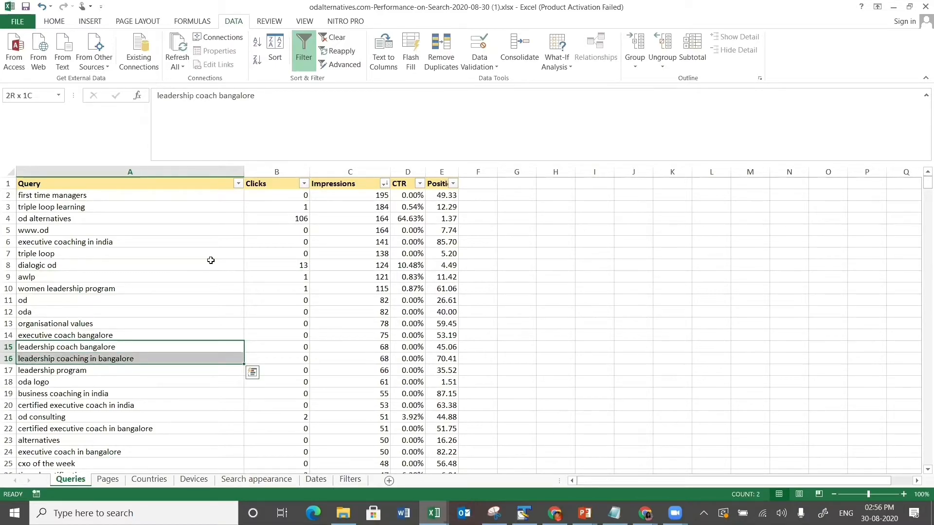
{"action": "key", "text": "shift+Down"}
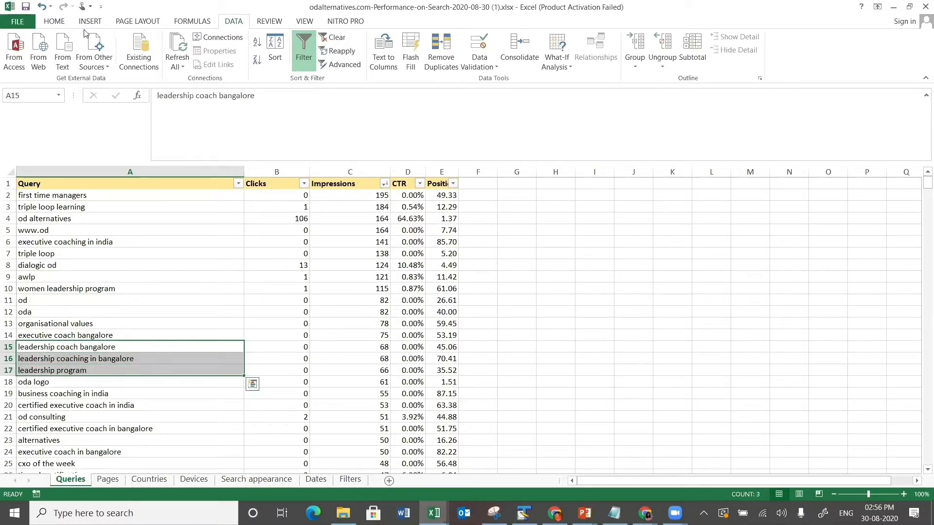
- Fill the three leadership queries in A15:A17 with gold
{"action": "left_click", "coordinate": [55, 21]}
{"action": "left_click", "coordinate": [172, 61]}
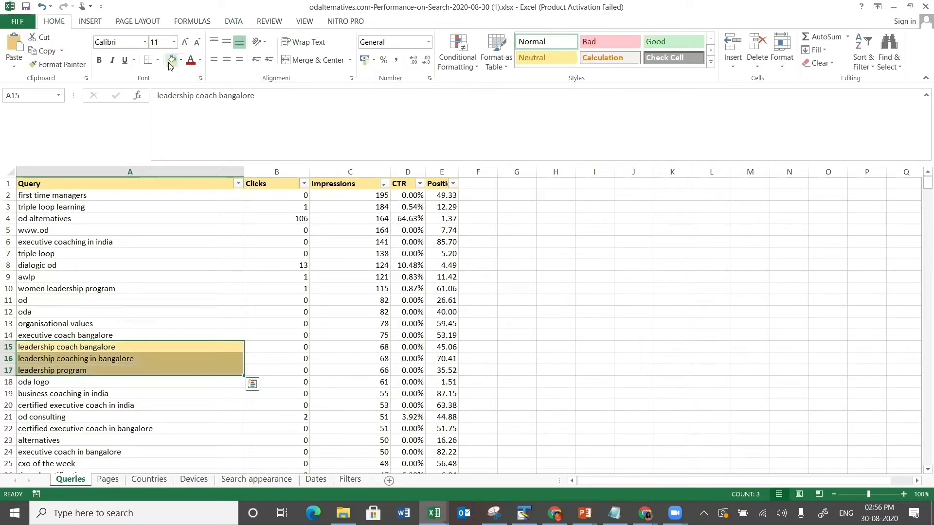
{"action": "left_click", "coordinate": [145, 366]}
{"action": "left_click", "coordinate": [175, 348]}
- Step through the Clicks, CTR and Impressions values for rows 15 to 17
{"action": "key", "text": "Right"}
{"action": "key", "text": "Right"}
{"action": "key", "text": "Right"}
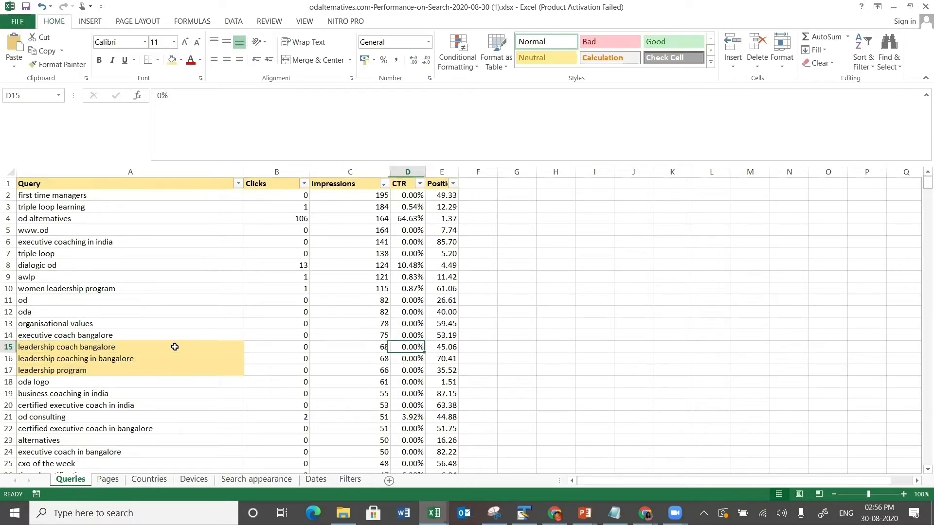
{"action": "key", "text": "Left"}
{"action": "key", "text": "Left"}
{"action": "key", "text": "Left"}
{"action": "key", "text": "Right"}
{"action": "key", "text": "Right"}
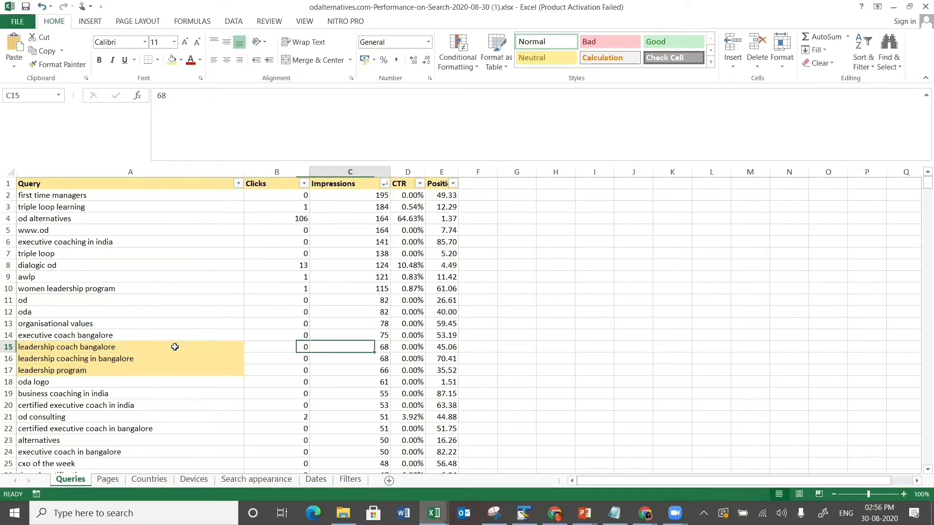
{"action": "key", "text": "Down"}
{"action": "key", "text": "Down"}
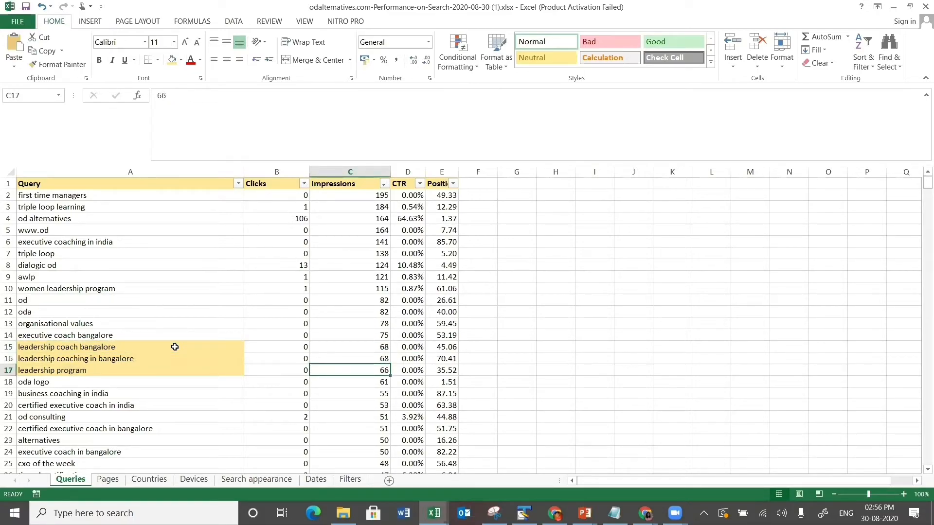
{"action": "key", "text": "Up"}
{"action": "key", "text": "Left"}
{"action": "key", "text": "Up"}
{"action": "key", "text": "Down"}
{"action": "key", "text": "Down"}
{"action": "key", "text": "Down"}
{"action": "key", "text": "Down"}
{"action": "key", "text": "Down"}
{"action": "key", "text": "Down"}
{"action": "key", "text": "Down"}
{"action": "key", "text": "Down"}
{"action": "key", "text": "Down"}
{"action": "key", "text": "Down"}
{"action": "key", "text": "Down"}
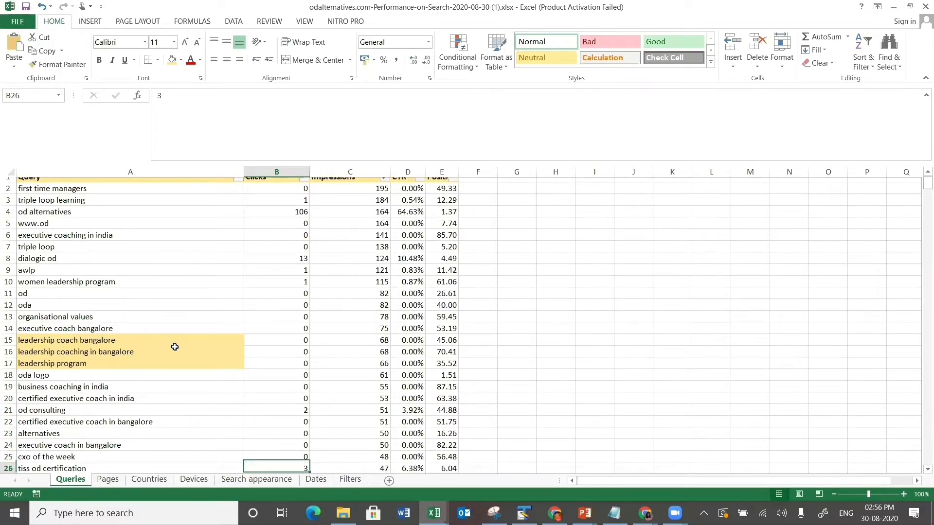
- Scan the Clicks column past cxo of the week and women in leadership, then reselect the gold queries
{"action": "key", "text": "Up"}
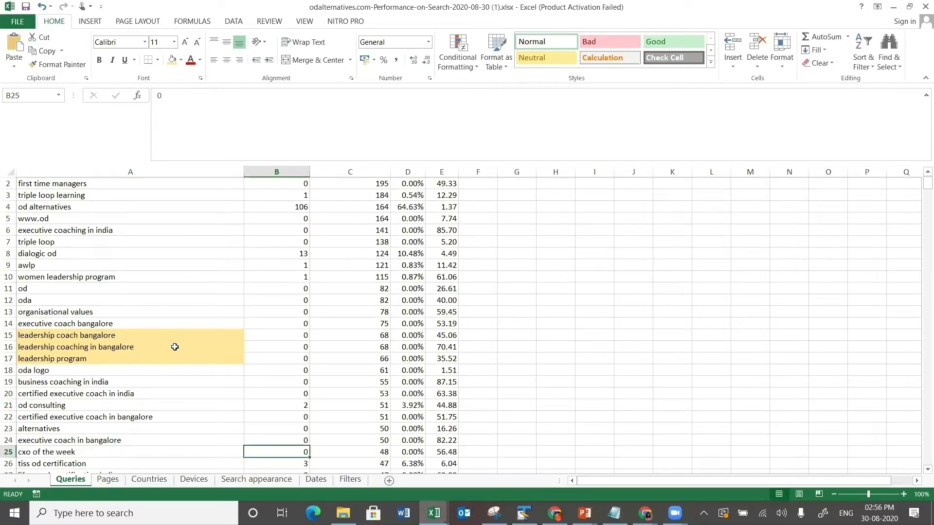
{"action": "key", "text": "Down"}
{"action": "key", "text": "Down"}
{"action": "key", "text": "Down"}
{"action": "key", "text": "Down"}
{"action": "key", "text": "Down"}
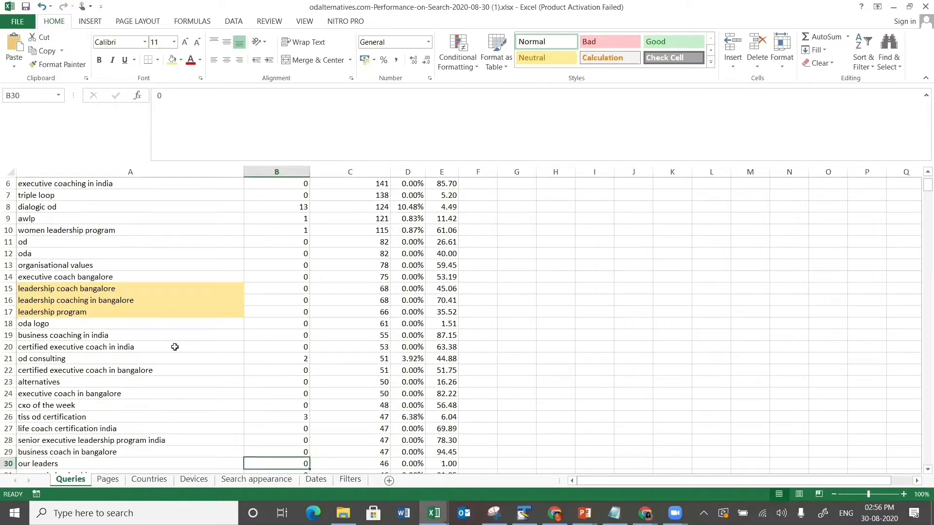
{"action": "key", "text": "Down"}
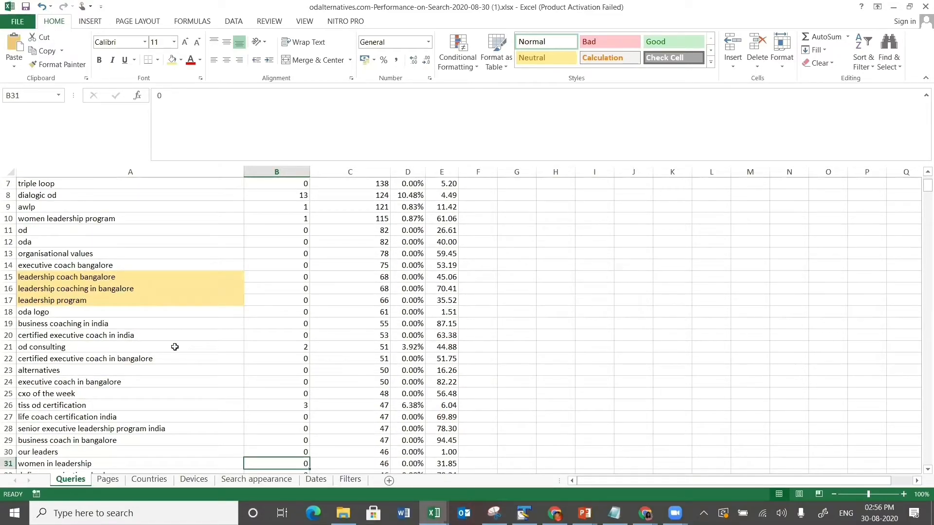
{"action": "key", "text": "Down"}
{"action": "key", "text": "Down"}
{"action": "key", "text": "Down"}
{"action": "key", "text": "Down"}
{"action": "key", "text": "Down"}
{"action": "key", "text": "Down"}
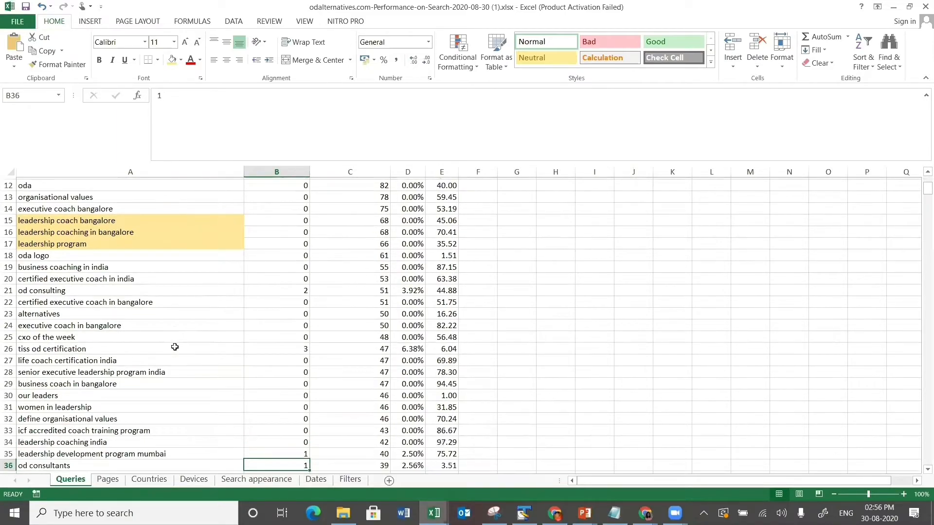
{"action": "left_click_drag", "start_coordinate": [61, 209], "coordinate": [99, 232]}
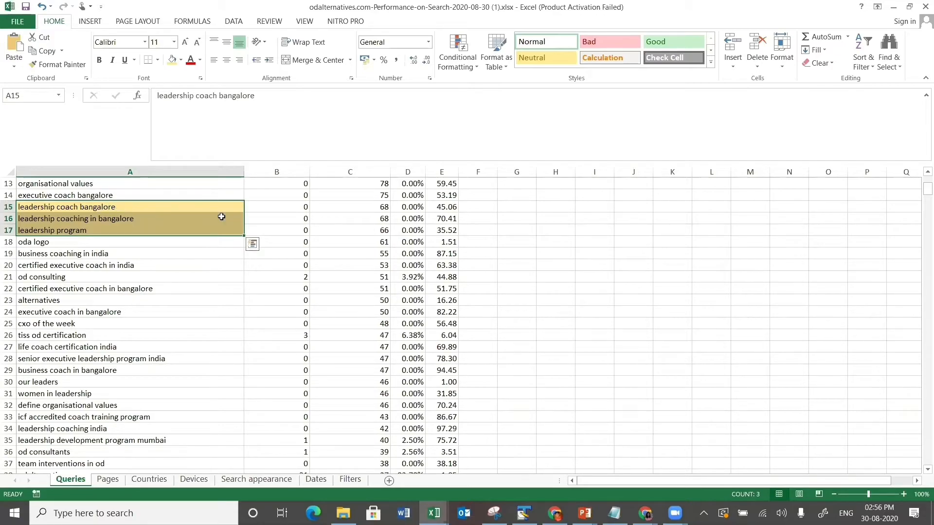
{"action": "left_click", "coordinate": [267, 206]}
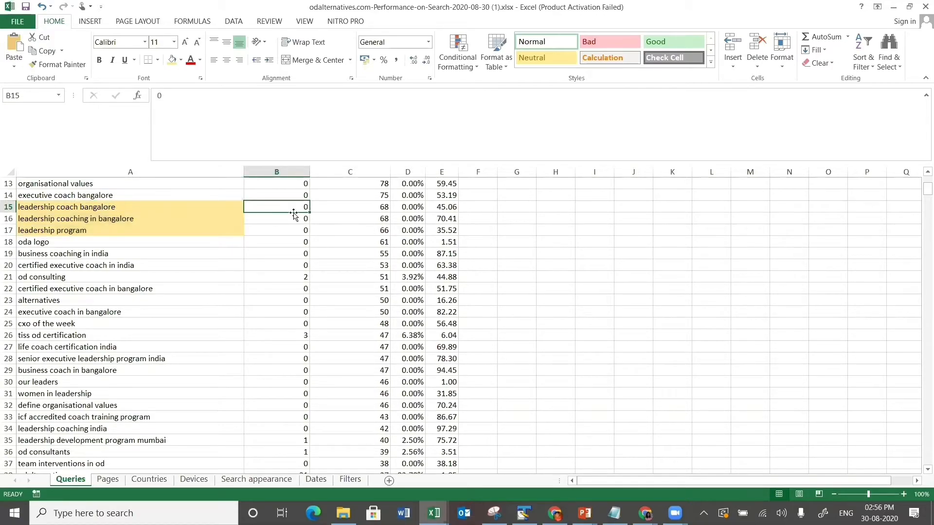
{"action": "left_click", "coordinate": [127, 208]}
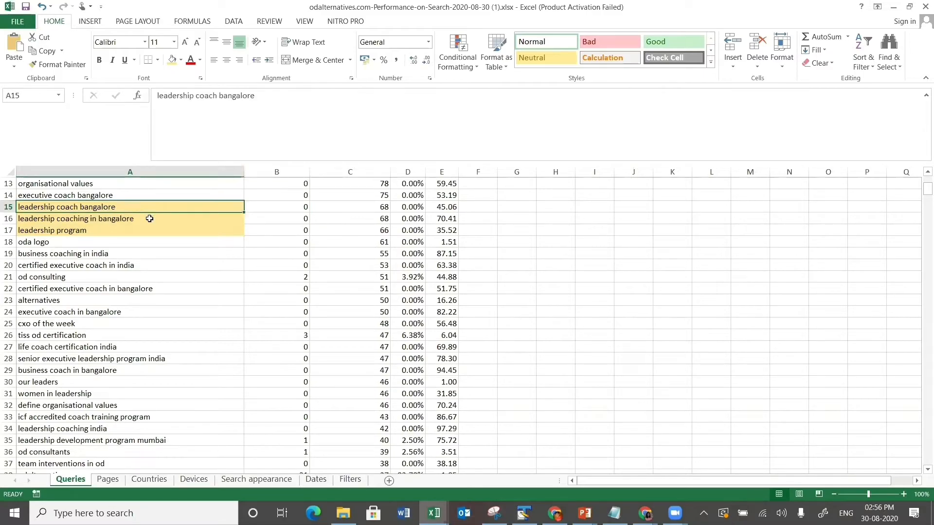
{"action": "left_click", "coordinate": [150, 218]}
{"action": "left_click", "coordinate": [133, 229]}
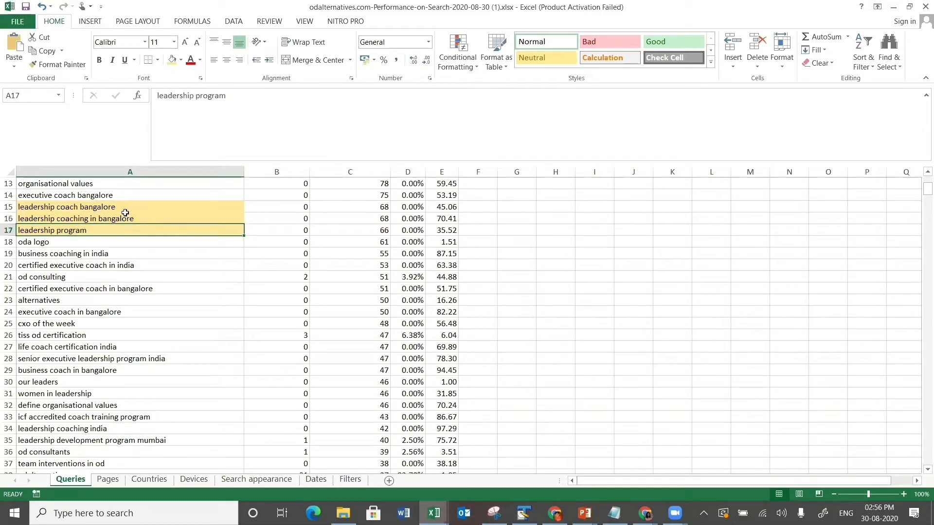
{"action": "left_click", "coordinate": [125, 208]}
{"action": "key", "text": "Return"}
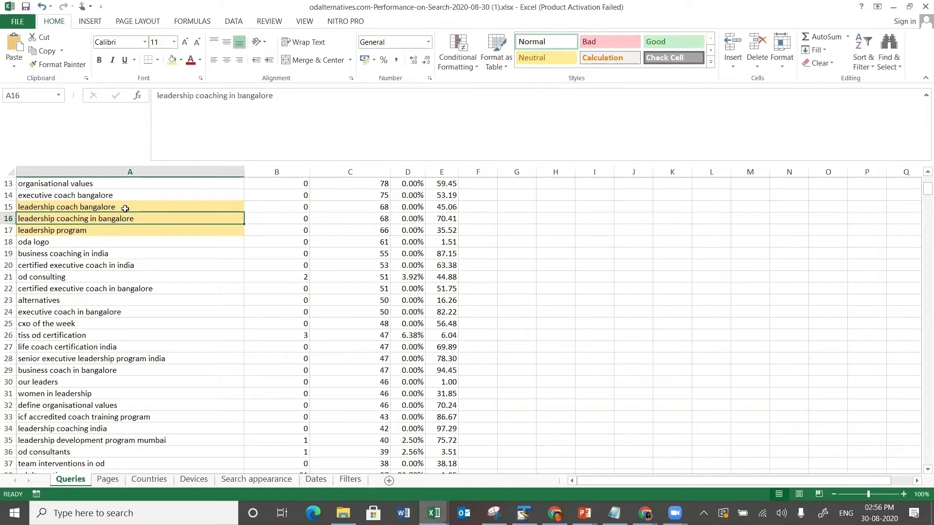
{"action": "key", "text": "Return"}
{"action": "key", "text": "Return"}
{"action": "key", "text": "Return"}
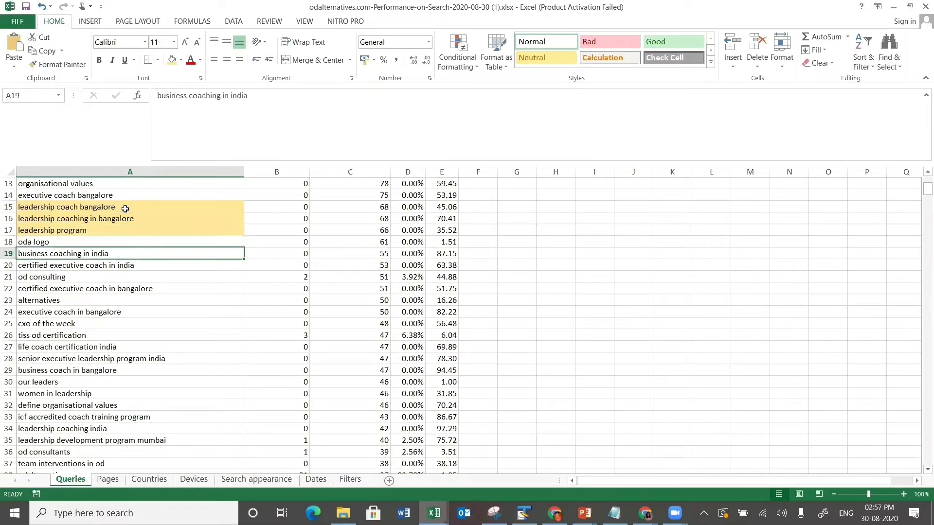
{"action": "key", "text": "Up"}
{"action": "key", "text": "Up"}
{"action": "key", "text": "Up"}
{"action": "key", "text": "Up"}
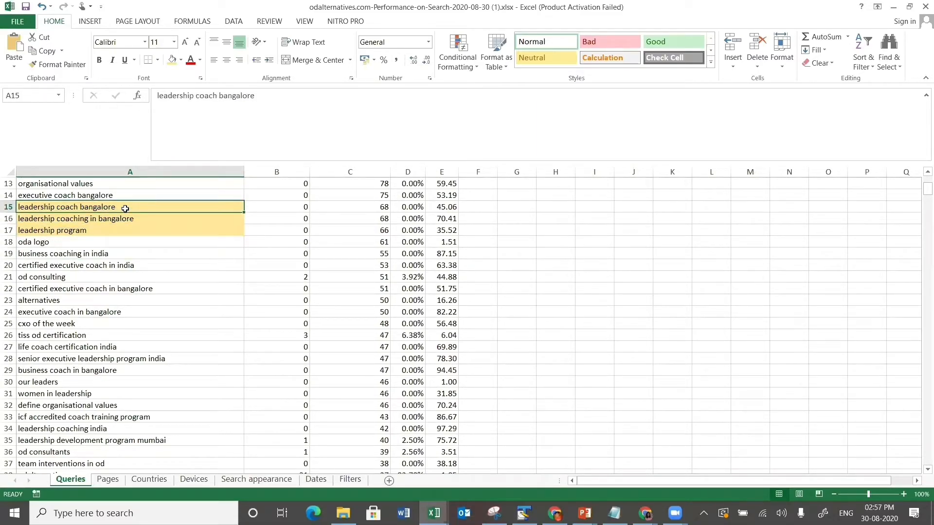
{"action": "key", "text": "Right"}
{"action": "key", "text": "Right"}
{"action": "key", "text": "Down"}
{"action": "key", "text": "Down"}
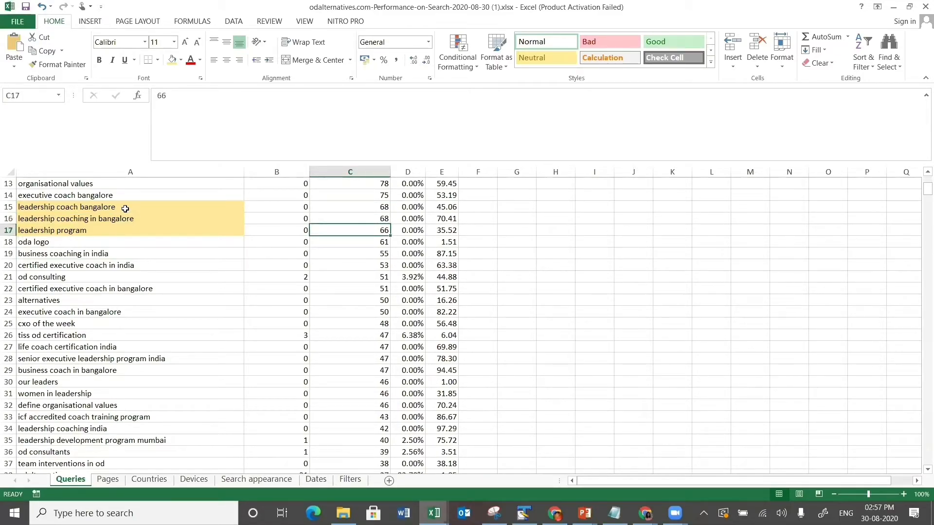
{"action": "key", "text": "Up"}
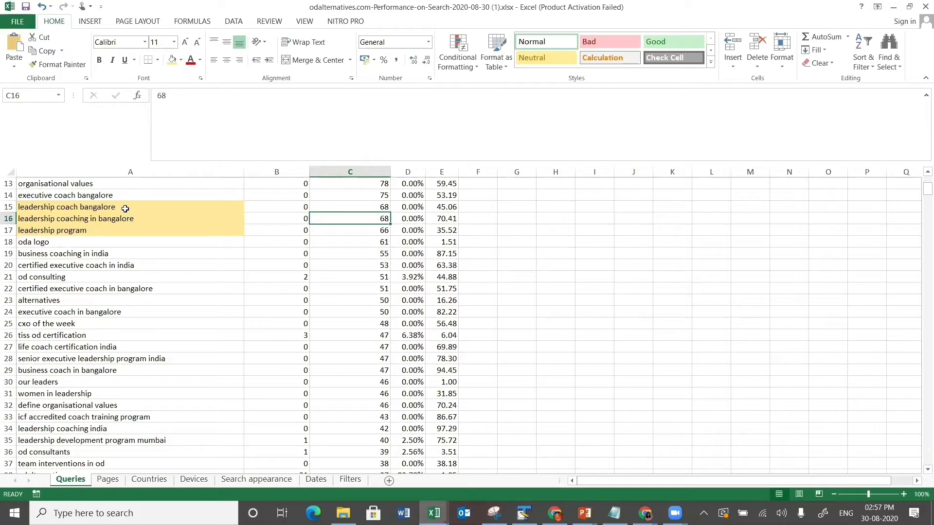
{"action": "key", "text": "Up"}
{"action": "key", "text": "Down"}
{"action": "key", "text": "Down"}
{"action": "key", "text": "Left"}
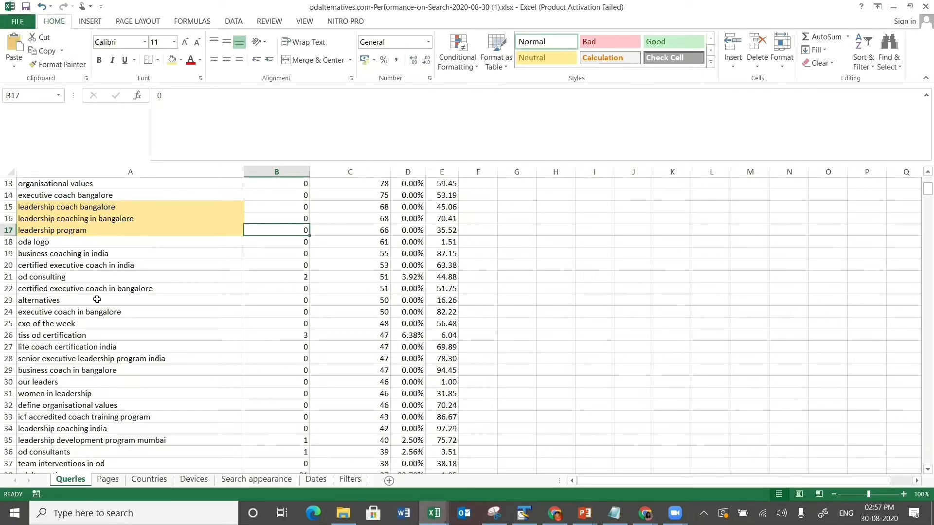
- Fill tiss od certification in A26 yellow and scan the surrounding queries
{"action": "left_click", "coordinate": [83, 332]}
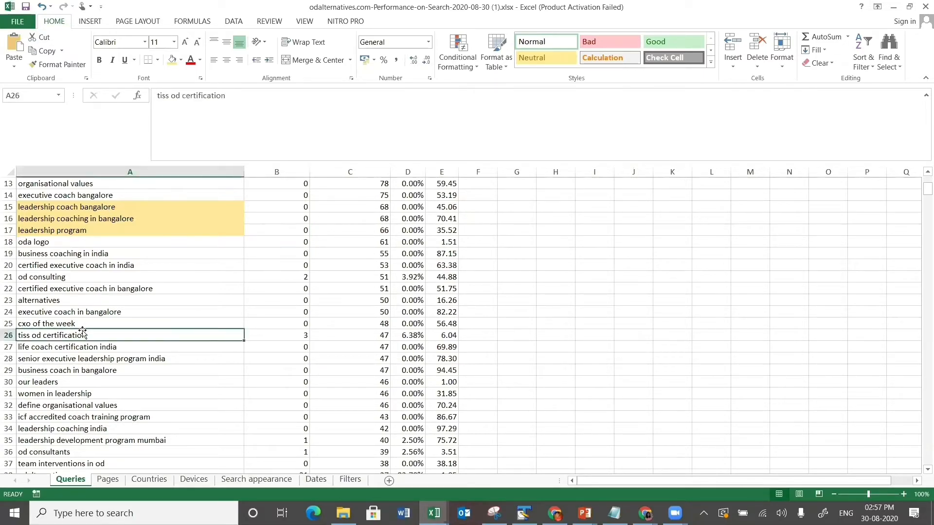
{"action": "left_click", "coordinate": [172, 63]}
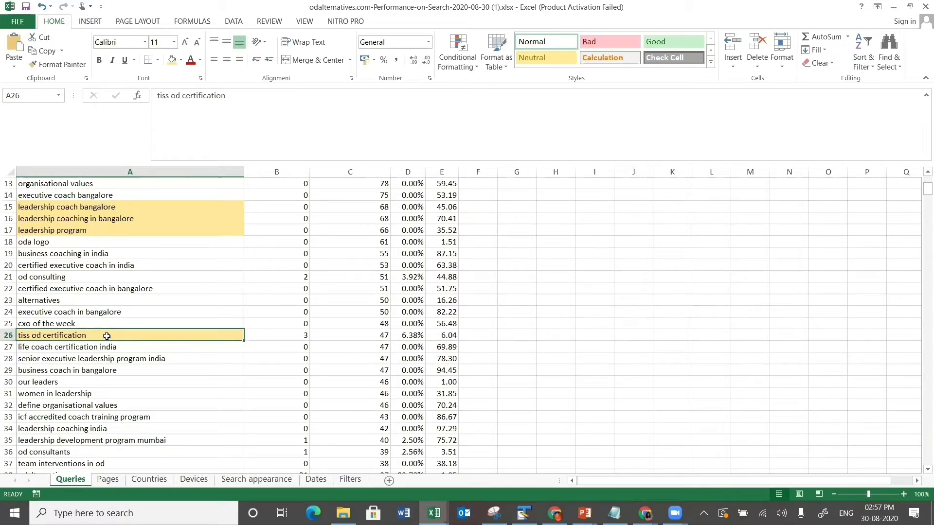
{"action": "key", "text": "Down"}
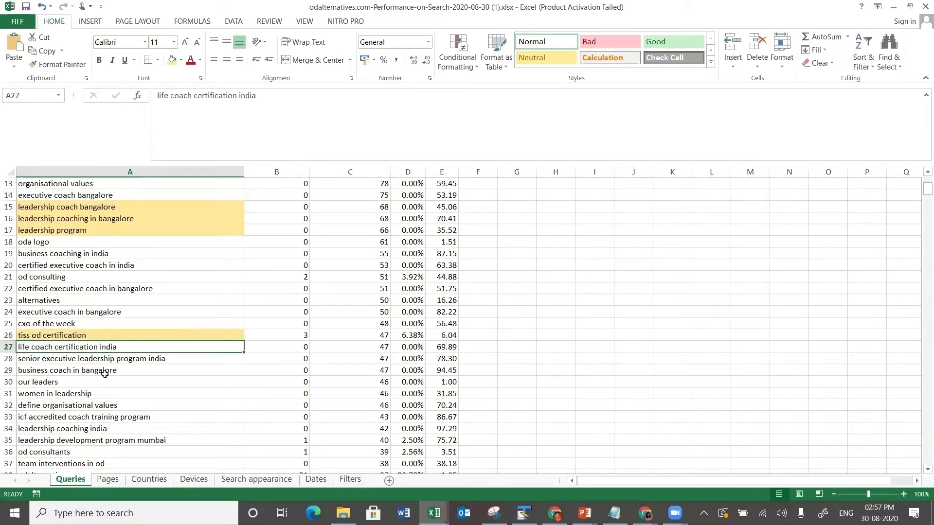
{"action": "key", "text": "Down"}
{"action": "key", "text": "Down"}
{"action": "key", "text": "Down"}
{"action": "key", "text": "Down"}
{"action": "key", "text": "Down"}
{"action": "key", "text": "Down"}
{"action": "key", "text": "Down"}
{"action": "key", "text": "Down"}
{"action": "key", "text": "Down"}
{"action": "key", "text": "Down"}
{"action": "key", "text": "Down"}
{"action": "key", "text": "Down"}
{"action": "key", "text": "Down"}
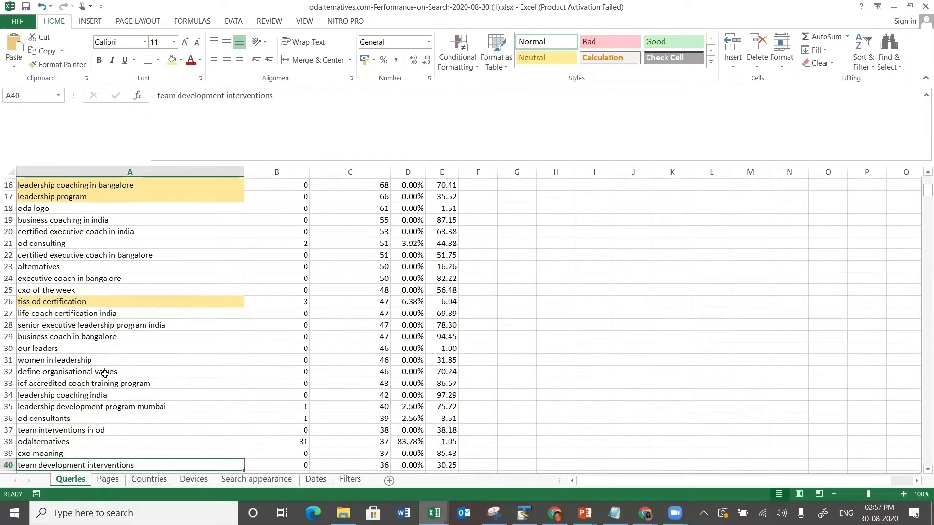
{"action": "key", "text": "Up"}
{"action": "key", "text": "Up"}
{"action": "key", "text": "Up"}
{"action": "key", "text": "Up"}
{"action": "key", "text": "Up"}
{"action": "key", "text": "Up"}
{"action": "key", "text": "Down"}
{"action": "key", "text": "Down"}
{"action": "key", "text": "Down"}
{"action": "key", "text": "Down"}
{"action": "key", "text": "Down"}
{"action": "key", "text": "Down"}
{"action": "key", "text": "Down"}
{"action": "key", "text": "Down"}
{"action": "key", "text": "Down"}
{"action": "key", "text": "Down"}
{"action": "key", "text": "Down"}
{"action": "key", "text": "Down"}
{"action": "key", "text": "Down"}
{"action": "key", "text": "Down"}
{"action": "key", "text": "Down"}
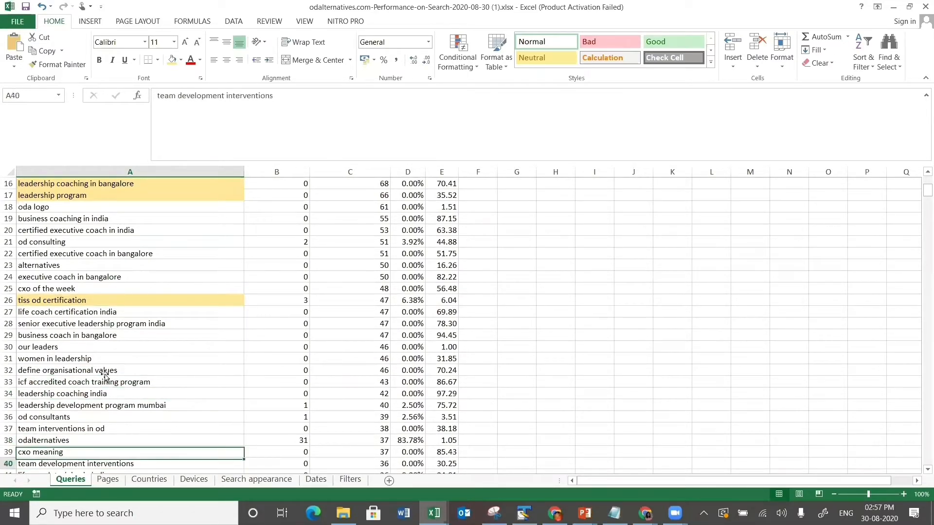
{"action": "key", "text": "Down"}
{"action": "key", "text": "Down"}
{"action": "key", "text": "Down"}
{"action": "key", "text": "Down"}
{"action": "key", "text": "Down"}
{"action": "key", "text": "Down"}
{"action": "key", "text": "Down"}
{"action": "key", "text": "Down"}
{"action": "key", "text": "Down"}
{"action": "key", "text": "Down"}
{"action": "key", "text": "Down"}
{"action": "key", "text": "Down"}
{"action": "key", "text": "Down"}
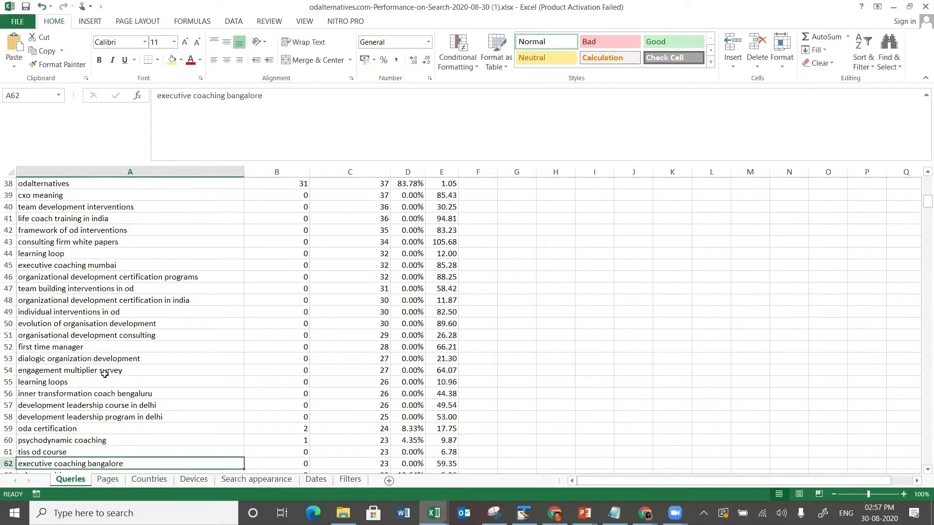
{"action": "key", "text": "Up"}
{"action": "key", "text": "Up"}
{"action": "key", "text": "Up"}
{"action": "key", "text": "Up"}
{"action": "key", "text": "Up"}
{"action": "key", "text": "Up"}
{"action": "key", "text": "Up"}
{"action": "key", "text": "Up"}
{"action": "key", "text": "Up"}
{"action": "key", "text": "Up"}
{"action": "key", "text": "Up"}
{"action": "key", "text": "Up"}
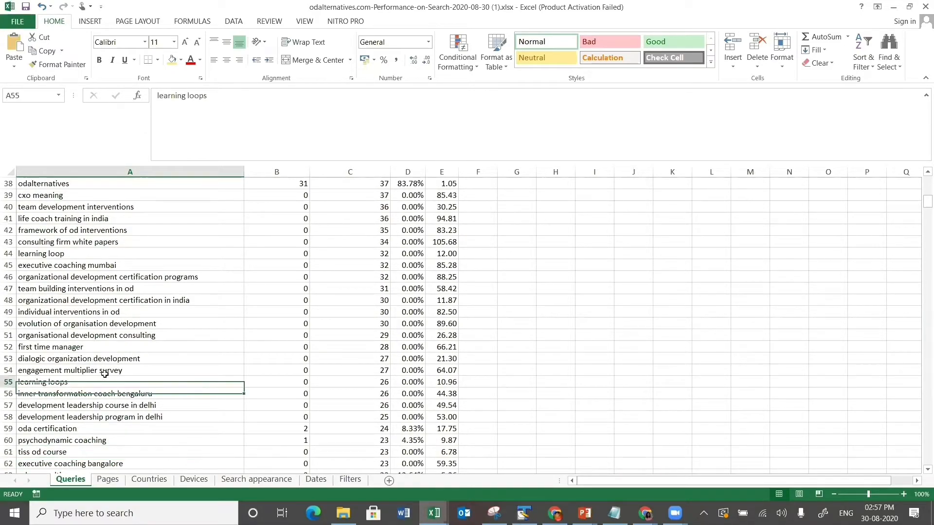
{"action": "key", "text": "Right"}
{"action": "key", "text": "Right"}
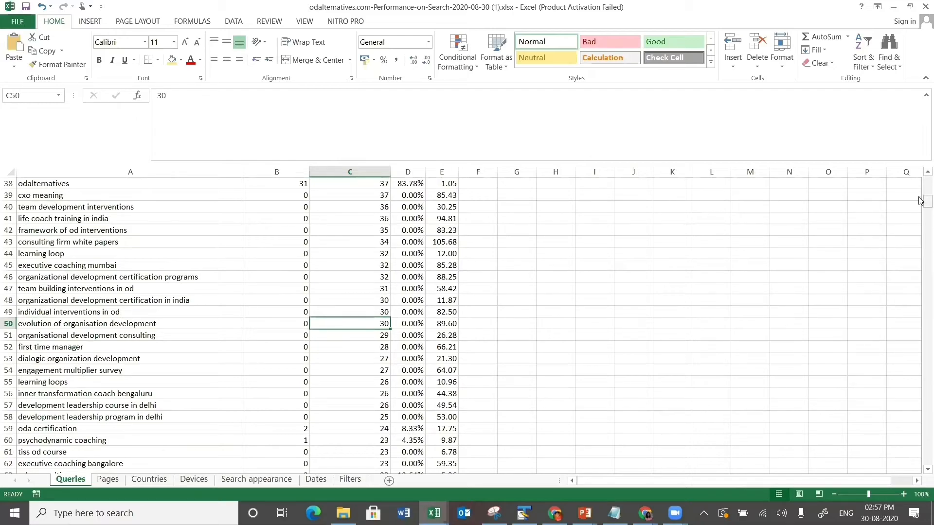
- Select A1:C49 spanning the Query, Clicks and Impressions columns
{"action": "left_click_drag", "start_coordinate": [919, 202], "coordinate": [919, 201]}
{"action": "key", "text": "Up"}
{"action": "key", "text": "shift+Up"}
{"action": "key", "text": "shift+Up"}
{"action": "key", "text": "shift+Up"}
{"action": "key", "text": "shift+Up"}
{"action": "key", "text": "shift+Up"}
{"action": "key", "text": "shift+Up"}
{"action": "key", "text": "shift+Up"}
{"action": "key", "text": "shift+Up"}
{"action": "key", "text": "shift+Up"}
{"action": "key", "text": "shift+Up"}
{"action": "key", "text": "shift+Up"}
{"action": "key", "text": "shift+Up"}
{"action": "key", "text": "shift+Up"}
{"action": "key", "text": "shift+Up"}
{"action": "key", "text": "shift+Up"}
{"action": "key", "text": "shift+Up"}
{"action": "key", "text": "shift+Up"}
{"action": "key", "text": "shift+Up"}
{"action": "key", "text": "shift+Up"}
{"action": "key", "text": "shift+Up"}
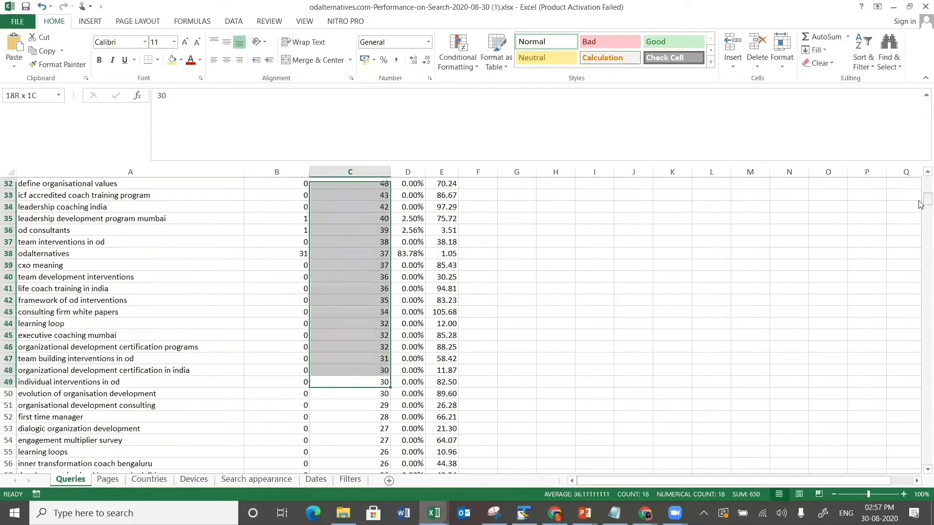
{"action": "key", "text": "shift+Up"}
{"action": "key", "text": "shift+Up"}
{"action": "key", "text": "shift+Up"}
{"action": "key", "text": "shift+Up"}
{"action": "key", "text": "shift+Up"}
{"action": "key", "text": "shift+Up"}
{"action": "key", "text": "shift+Up"}
{"action": "key", "text": "shift+Up"}
{"action": "key", "text": "shift+Up"}
{"action": "key", "text": "shift+Up"}
{"action": "key", "text": "shift+Up"}
{"action": "key", "text": "shift+Up"}
{"action": "key", "text": "shift+Up"}
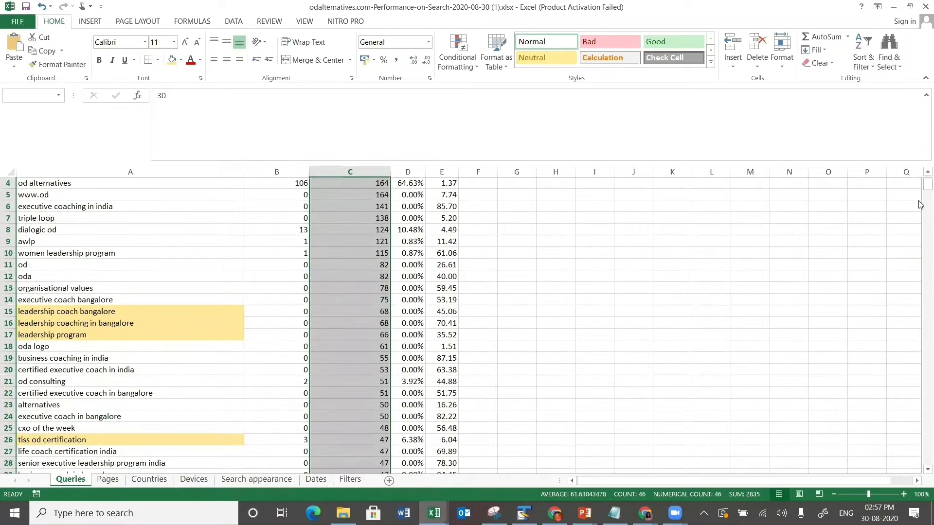
{"action": "key", "text": "shift+Left"}
{"action": "key", "text": "shift+Left"}
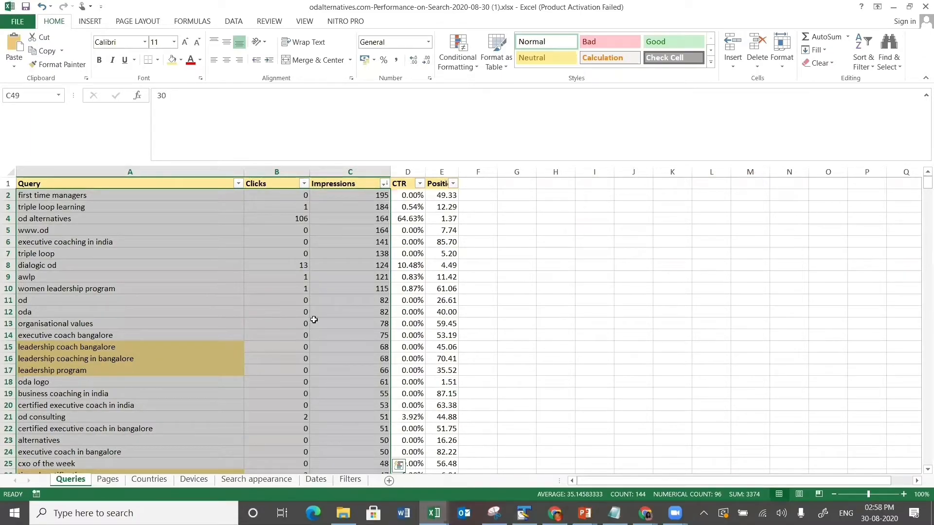
- Widen column A on the Pages sheet, then on the Countries sheet
{"action": "left_click", "coordinate": [108, 480]}
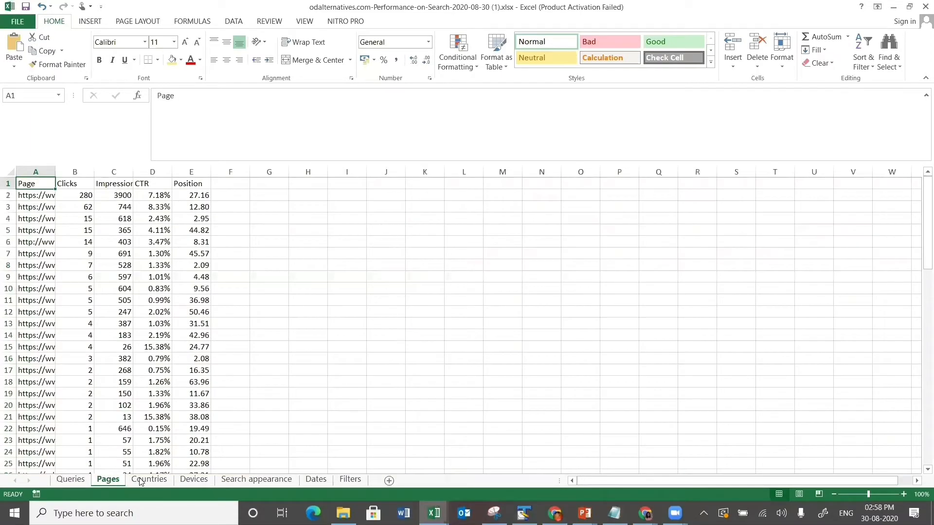
{"action": "left_click_drag", "start_coordinate": [55, 171], "coordinate": [419, 229]}
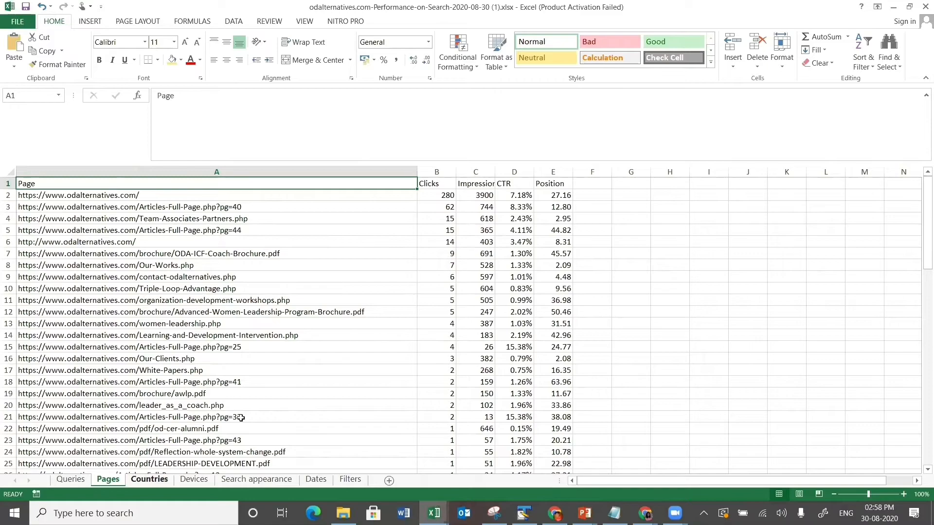
{"action": "key", "text": "ctrl+Page_Down"}
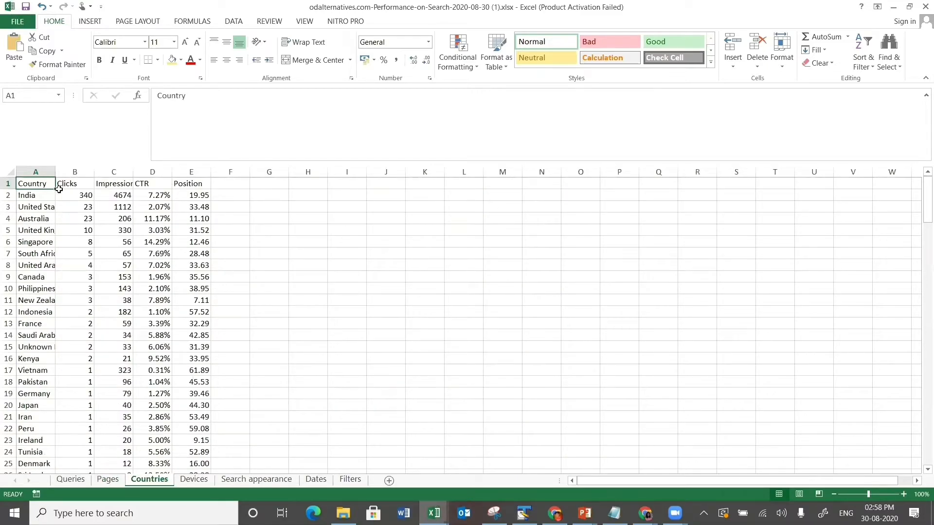
{"action": "left_click_drag", "start_coordinate": [55, 172], "coordinate": [67, 171]}
{"action": "left_click_drag", "start_coordinate": [166, 190], "coordinate": [165, 191]}
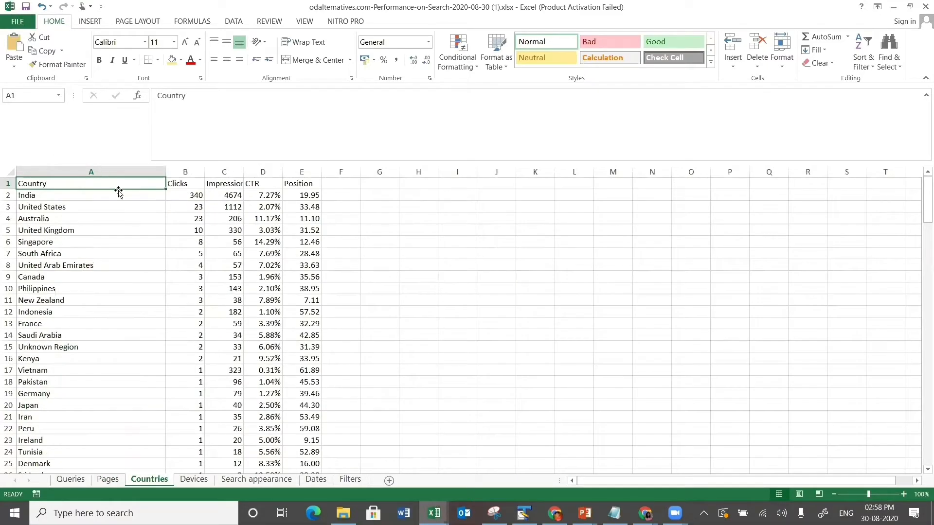
- Select the top eight countries' data in A2:C9
{"action": "key", "text": "ctrl+shift+End"}
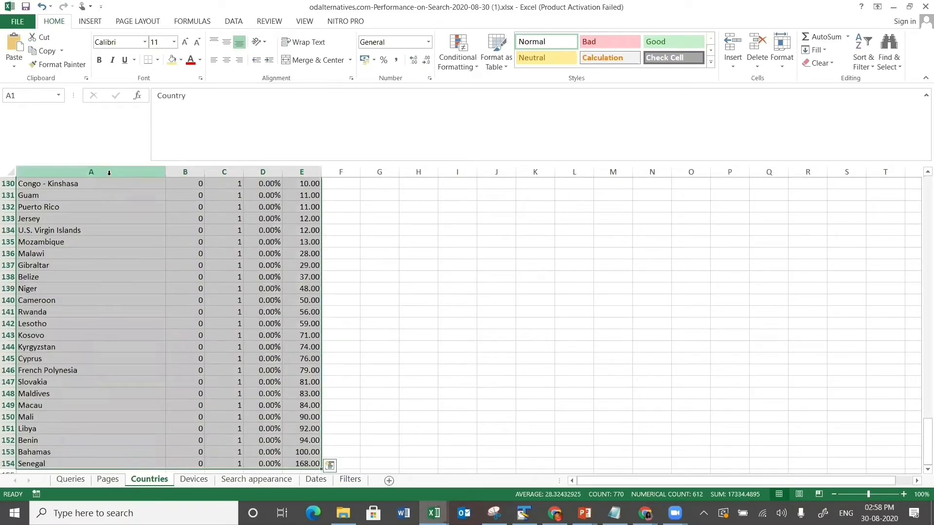
{"action": "left_click", "coordinate": [152, 171]}
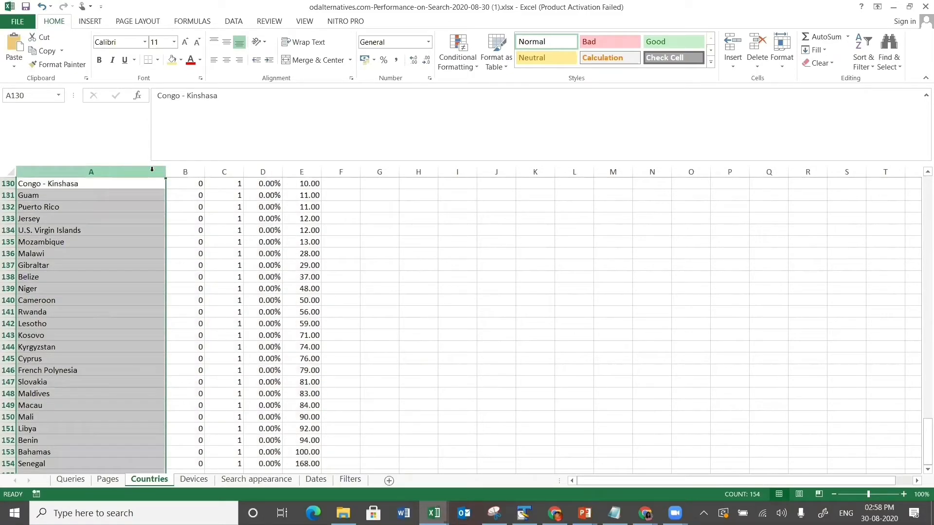
{"action": "key", "text": "Up"}
{"action": "key", "text": "Up"}
{"action": "key", "text": "Up"}
{"action": "key", "text": "Up"}
{"action": "key", "text": "Up"}
{"action": "key", "text": "Up"}
{"action": "key", "text": "Up"}
{"action": "key", "text": "Up"}
{"action": "key", "text": "Up"}
{"action": "key", "text": "Up"}
{"action": "key", "text": "Up"}
{"action": "key", "text": "Up"}
{"action": "key", "text": "Up"}
{"action": "key", "text": "Up"}
{"action": "key", "text": "Up"}
{"action": "key", "text": "Up"}
{"action": "key", "text": "Up"}
{"action": "key", "text": "Up"}
{"action": "key", "text": "Up"}
{"action": "key", "text": "Up"}
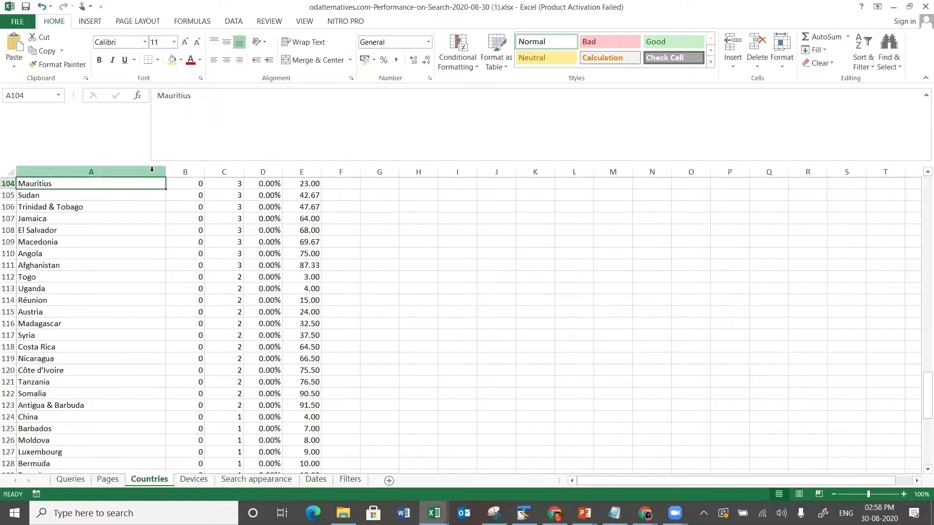
{"action": "key", "text": "Up"}
{"action": "key", "text": "Up"}
{"action": "key", "text": "Up"}
{"action": "key", "text": "Up"}
{"action": "key", "text": "Up"}
{"action": "key", "text": "Up"}
{"action": "key", "text": "Up"}
{"action": "key", "text": "Up"}
{"action": "key", "text": "Up"}
{"action": "key", "text": "Up"}
{"action": "key", "text": "Up"}
{"action": "key", "text": "Up"}
{"action": "key", "text": "Up"}
{"action": "key", "text": "Up"}
{"action": "key", "text": "Up"}
{"action": "key", "text": "Up"}
{"action": "key", "text": "Up"}
{"action": "key", "text": "Up"}
{"action": "key", "text": "Up"}
{"action": "key", "text": "Up"}
{"action": "key", "text": "ctrl+Home"}
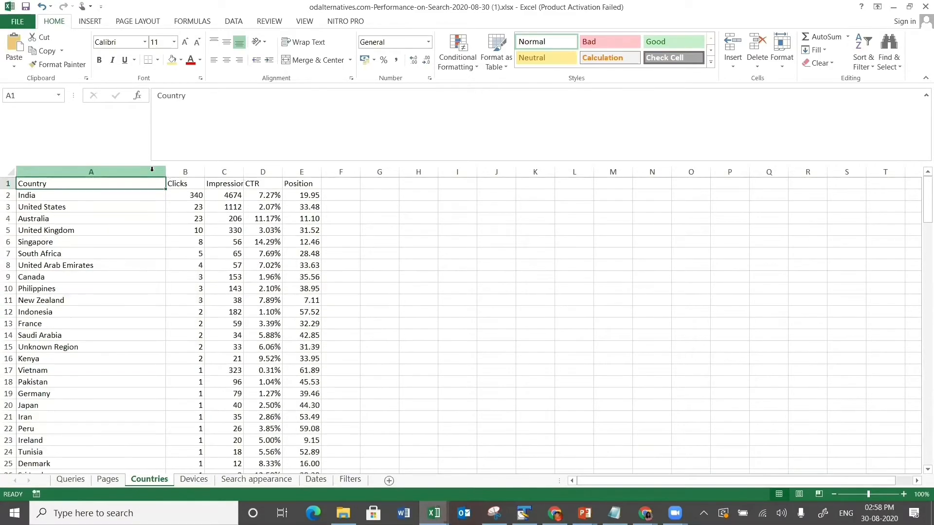
{"action": "left_click_drag", "start_coordinate": [70, 195], "coordinate": [227, 281]}
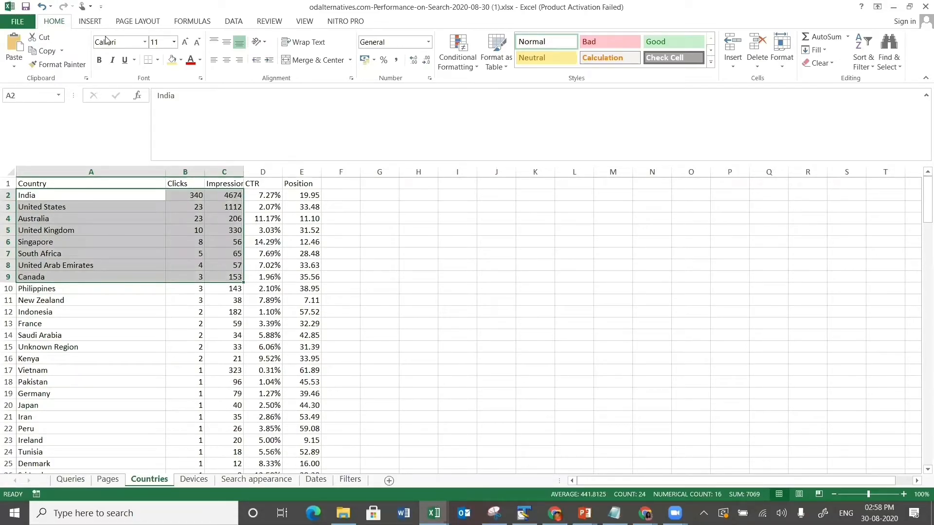
- From Recommended Charts' All Charts list, insert a Combo chart with Series1 on the secondary axis
{"action": "left_click", "coordinate": [90, 22]}
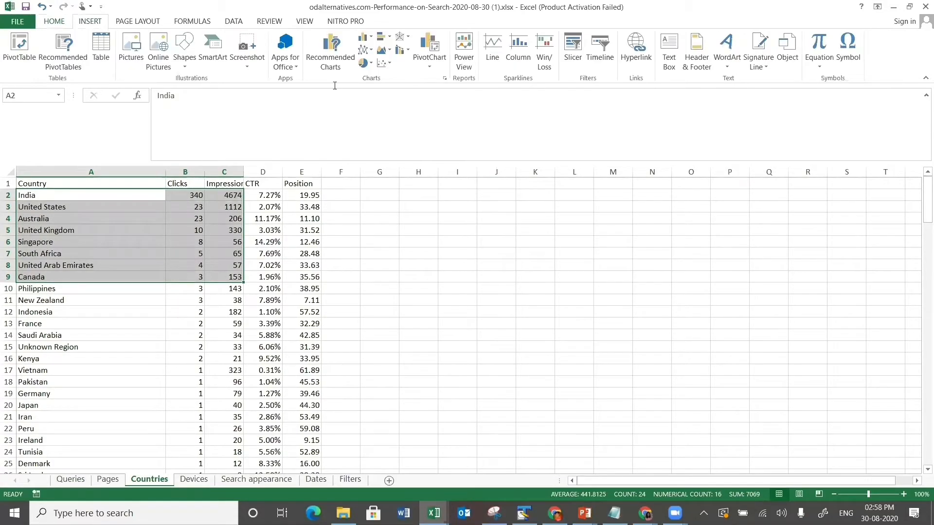
{"action": "left_click", "coordinate": [333, 49]}
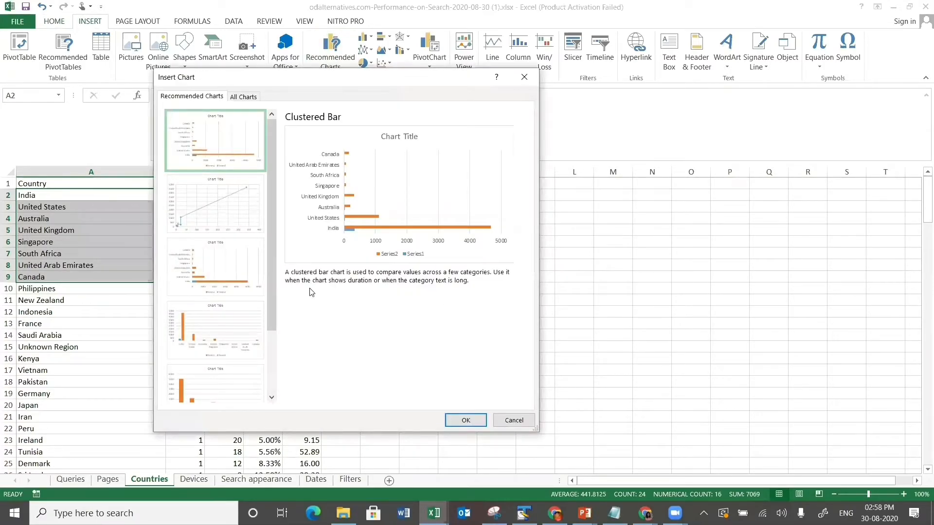
{"action": "left_click_drag", "start_coordinate": [271, 281], "coordinate": [272, 374]}
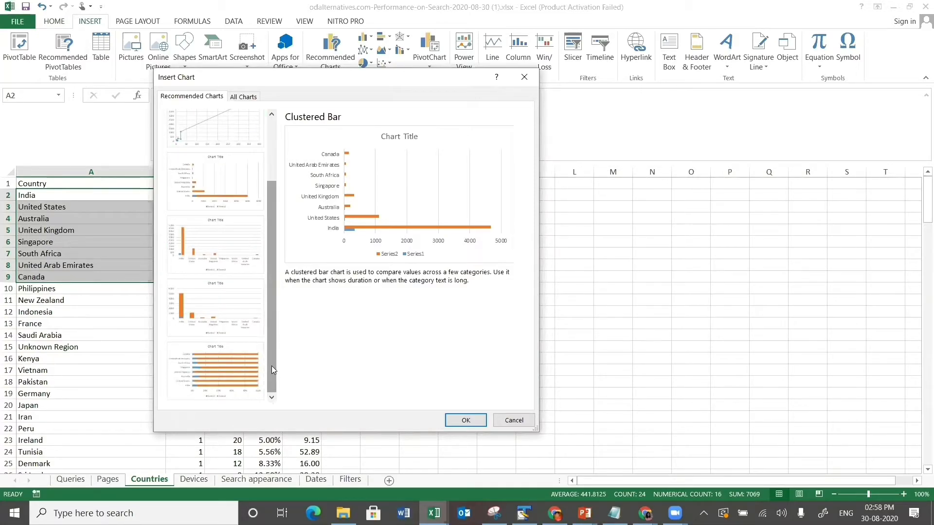
{"action": "left_click_drag", "start_coordinate": [268, 363], "coordinate": [266, 298]}
{"action": "left_click", "coordinate": [248, 97]}
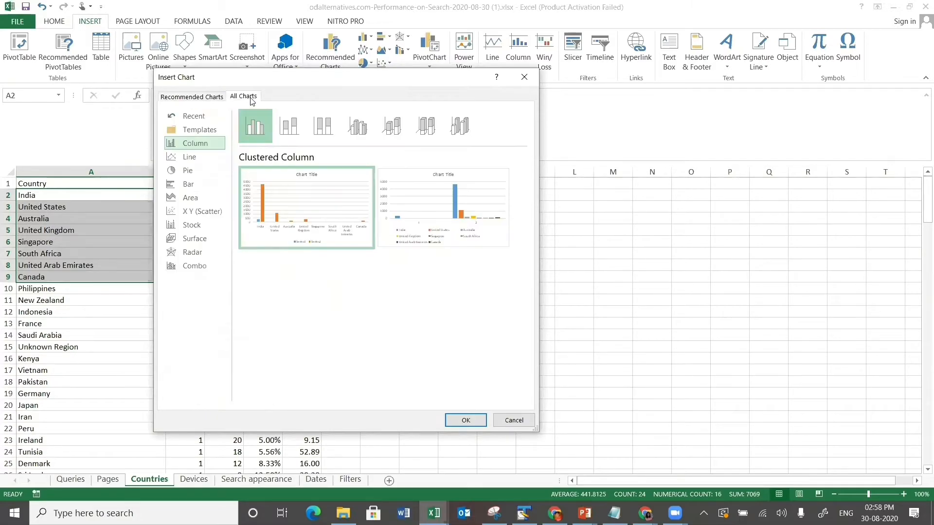
{"action": "left_click", "coordinate": [197, 266]}
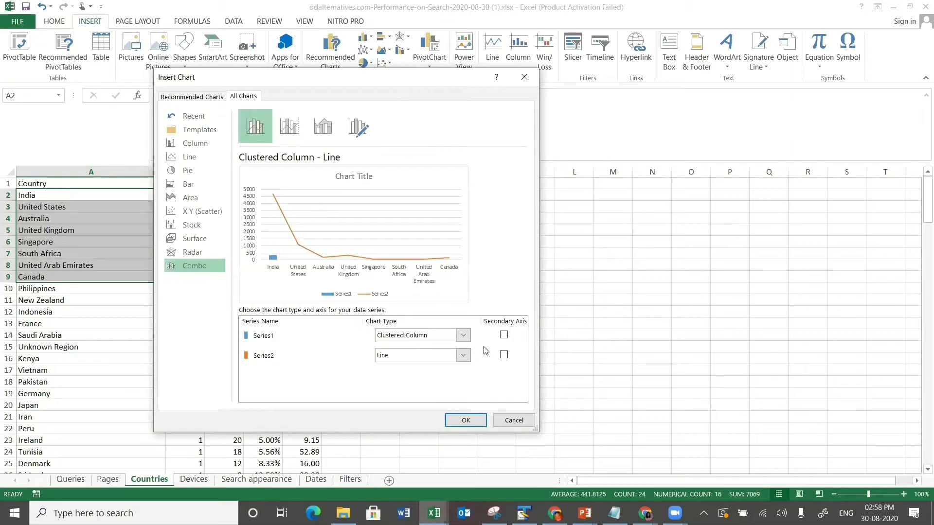
{"action": "left_click", "coordinate": [503, 335]}
{"action": "left_click", "coordinate": [465, 420]}
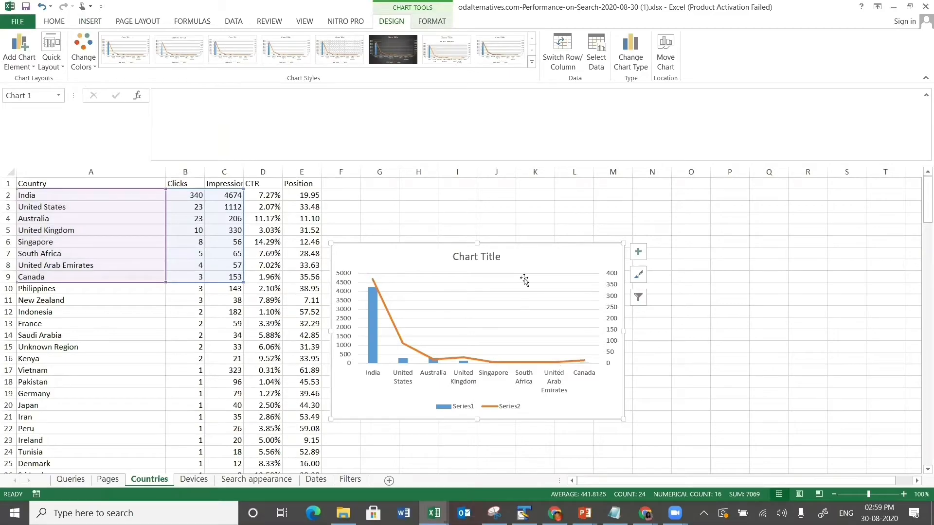
- Nudge the chart up and right and title it 'Countries Impressions & Clicks'
{"action": "left_click_drag", "start_coordinate": [539, 252], "coordinate": [576, 244]}
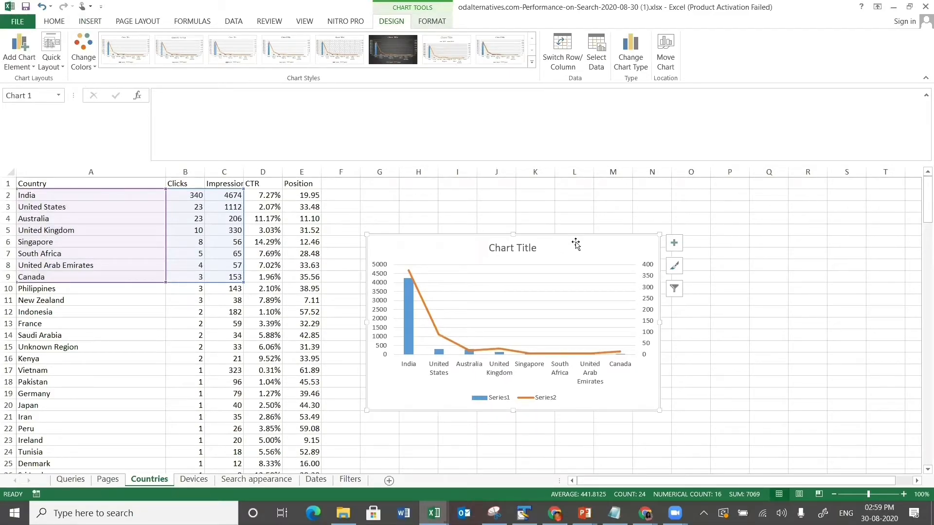
{"action": "left_click", "coordinate": [524, 248]}
{"action": "double_click", "coordinate": [523, 248]}
{"action": "triple_click", "coordinate": [524, 250]}
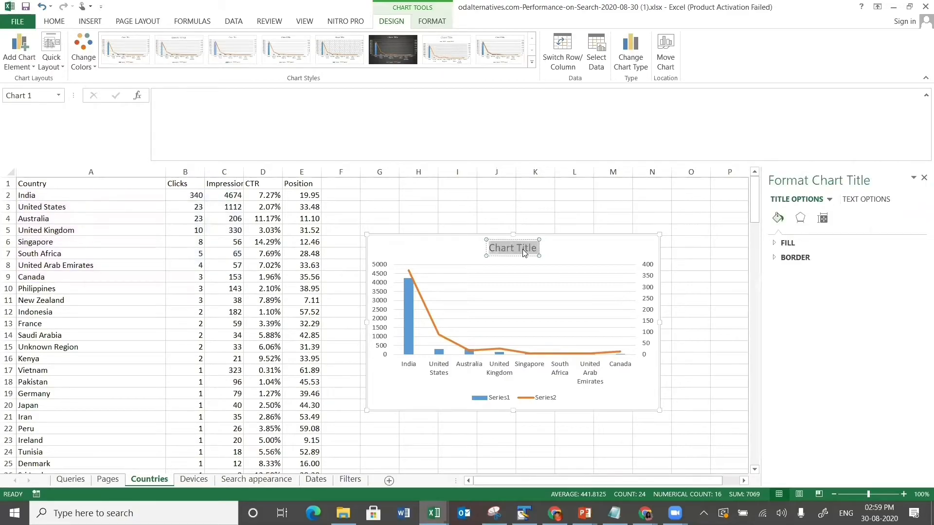
{"action": "type", "text": "Countr"}
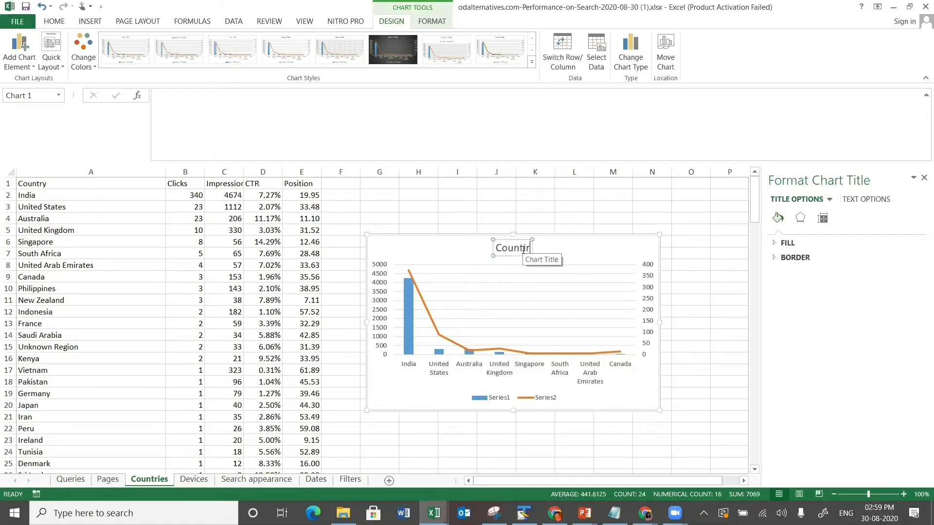
{"action": "key", "text": "BackSpace"}
{"action": "key", "text": "BackSpace"}
{"action": "type", "text": "rei"}
{"action": "key", "text": "BackSpace"}
{"action": "key", "text": "BackSpace"}
{"action": "type", "text": "ies Impr"}
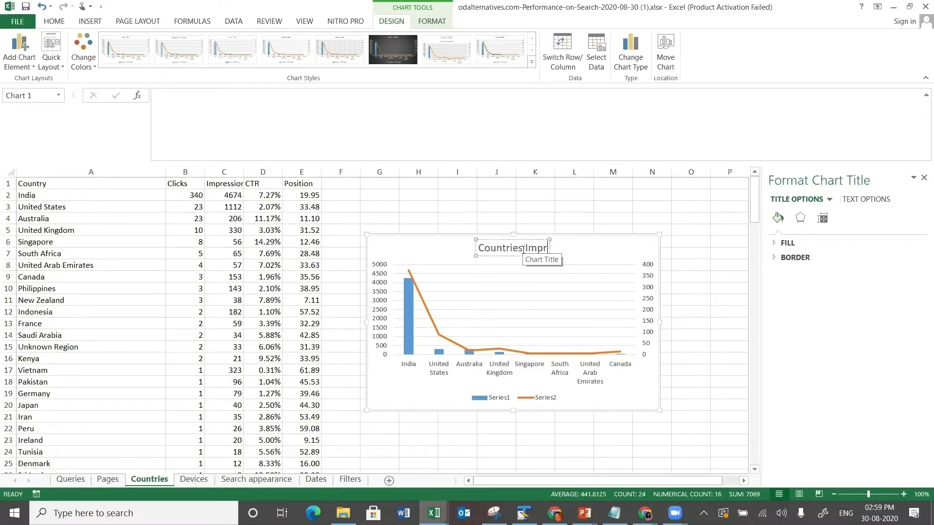
{"action": "type", "text": "essions"}
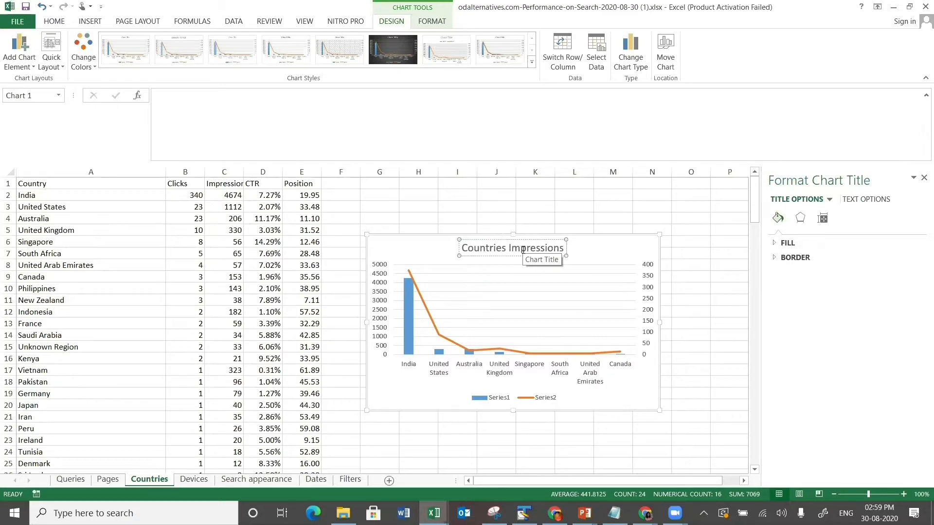
{"action": "type", "text": " & Clicks"}
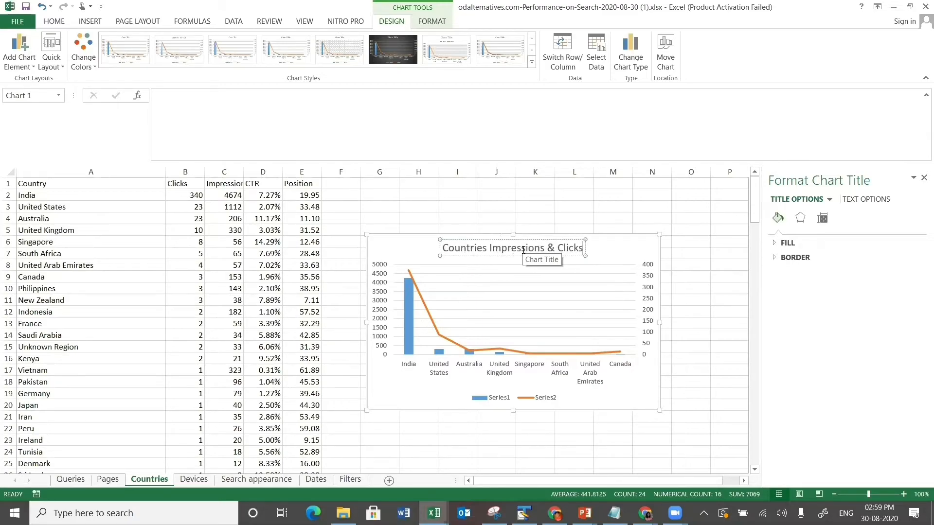
{"action": "left_click", "coordinate": [479, 328]}
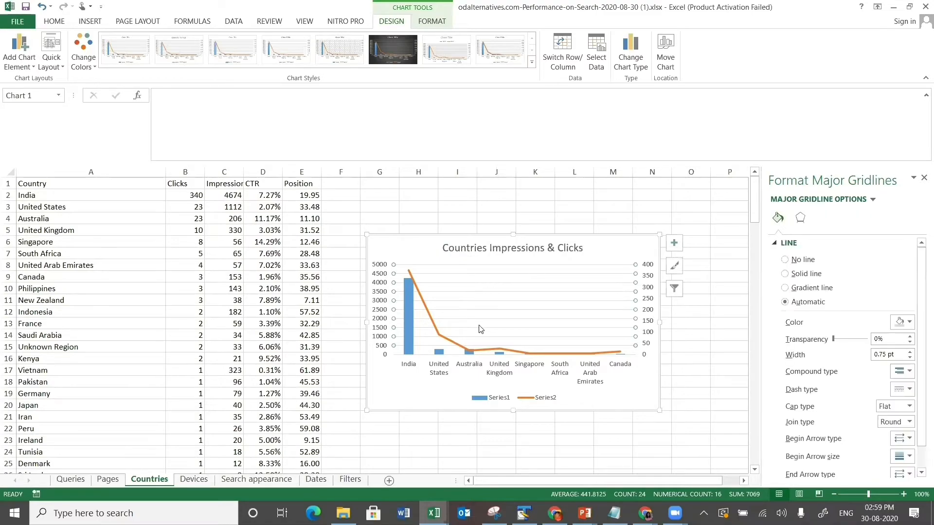
- Select the Series2 line and close the formatting side pane
{"action": "key", "text": "Escape"}
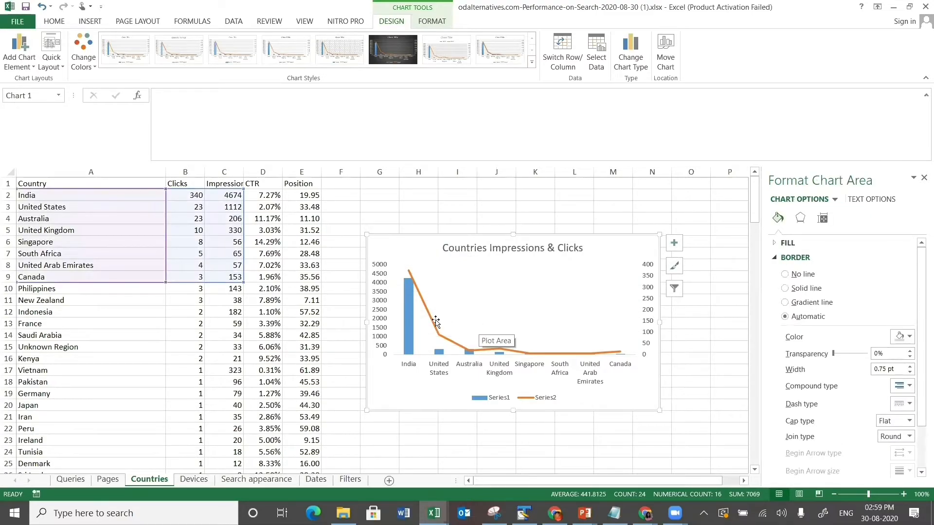
{"action": "left_click", "coordinate": [425, 312]}
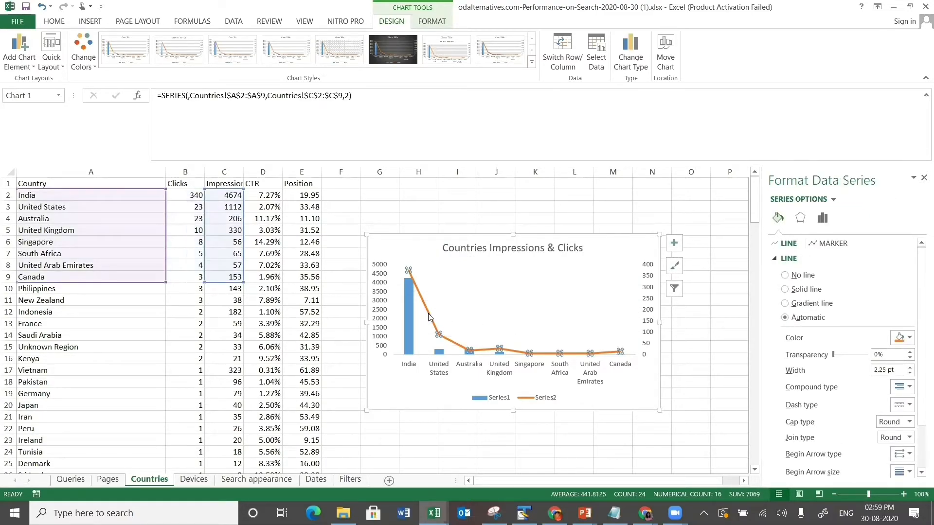
{"action": "left_click", "coordinate": [924, 178]}
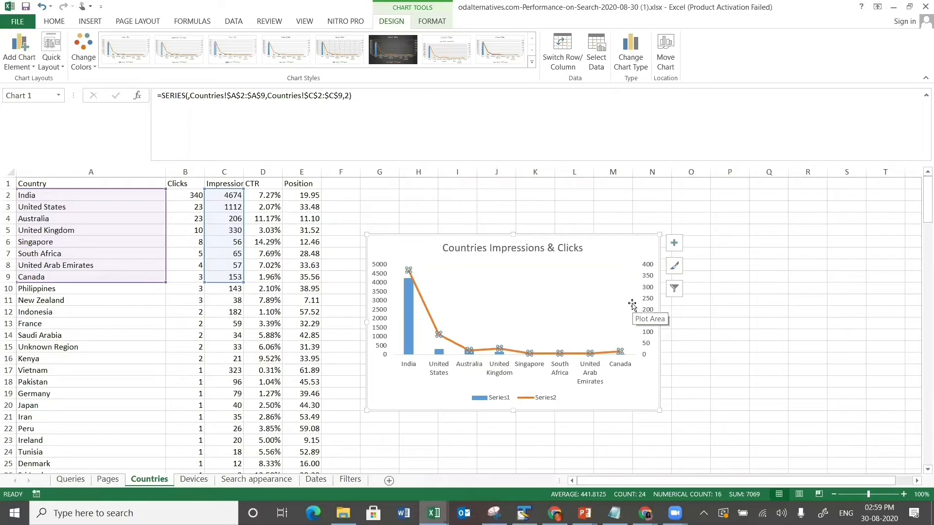
- Add data labels to the Series2 line and the Series1 columns, then show Chart Elements
{"action": "right_click", "coordinate": [538, 357]}
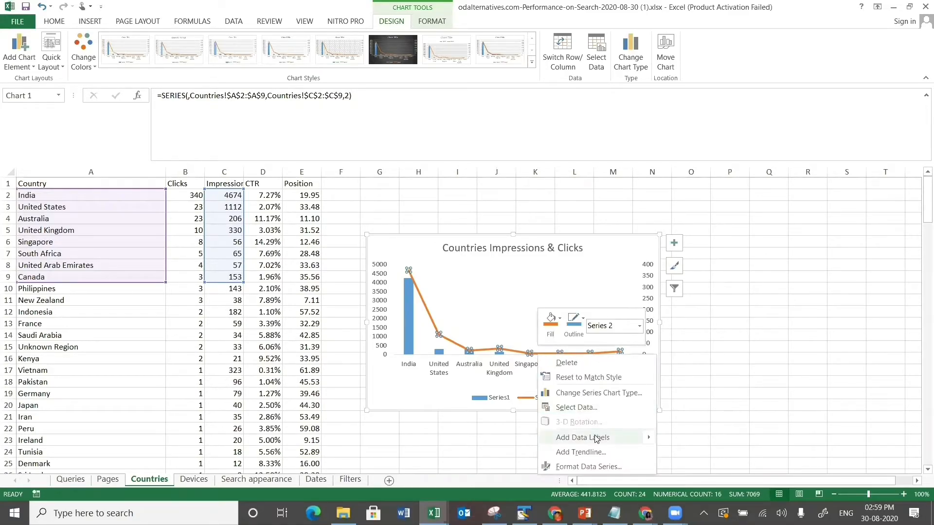
{"action": "mouse_move", "coordinate": [598, 438]}
{"action": "left_click", "coordinate": [690, 439]}
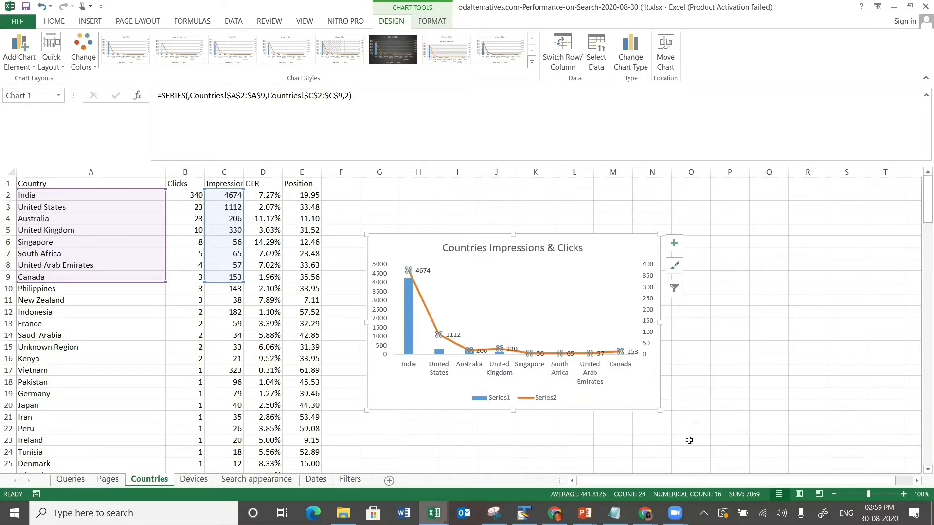
{"action": "left_click", "coordinate": [439, 351]}
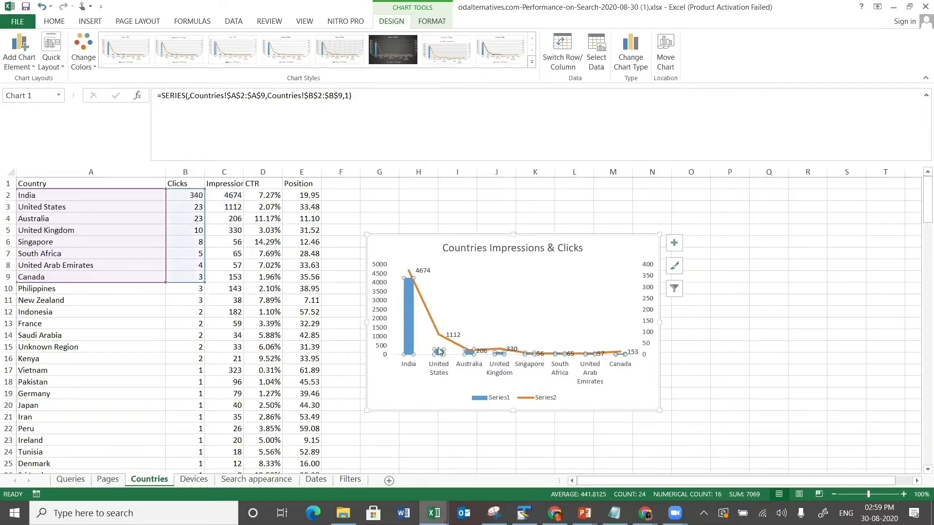
{"action": "right_click", "coordinate": [407, 322]}
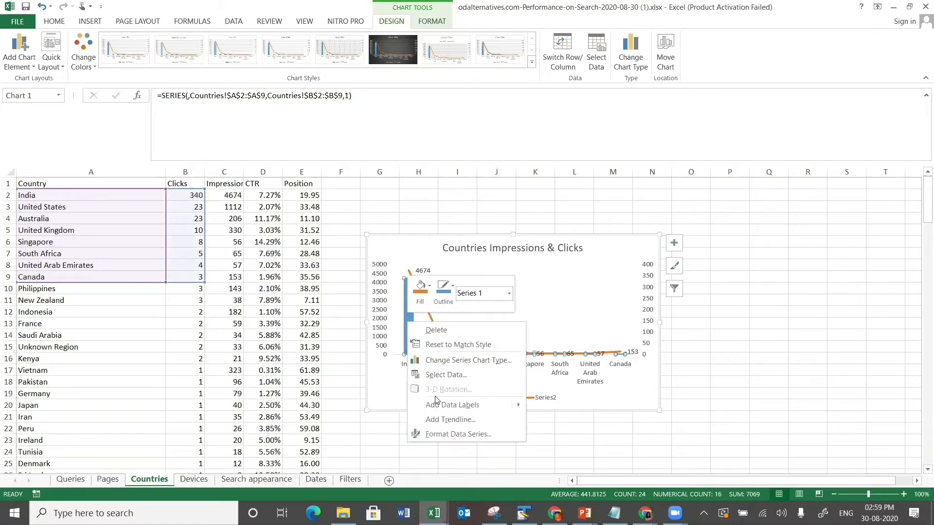
{"action": "mouse_move", "coordinate": [452, 405]}
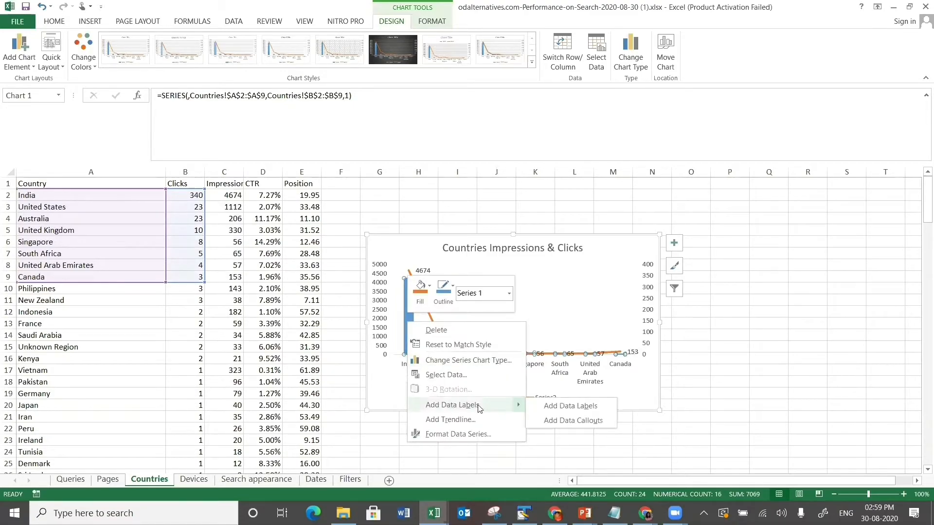
{"action": "left_click", "coordinate": [553, 411]}
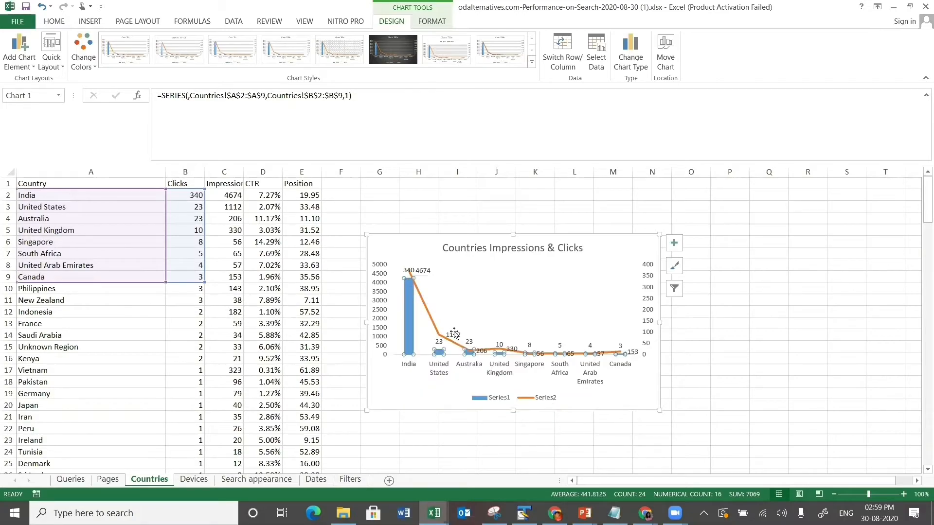
{"action": "left_click", "coordinate": [411, 271]}
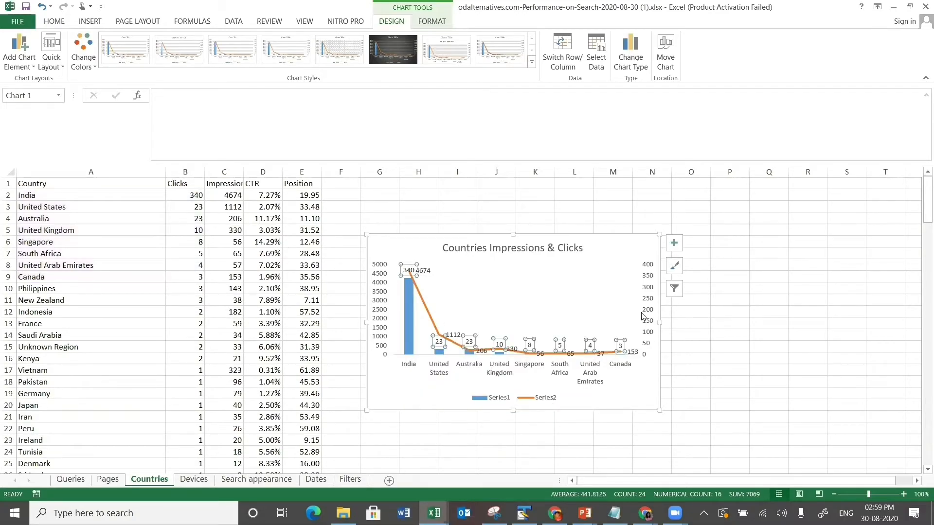
{"action": "left_click", "coordinate": [675, 252]}
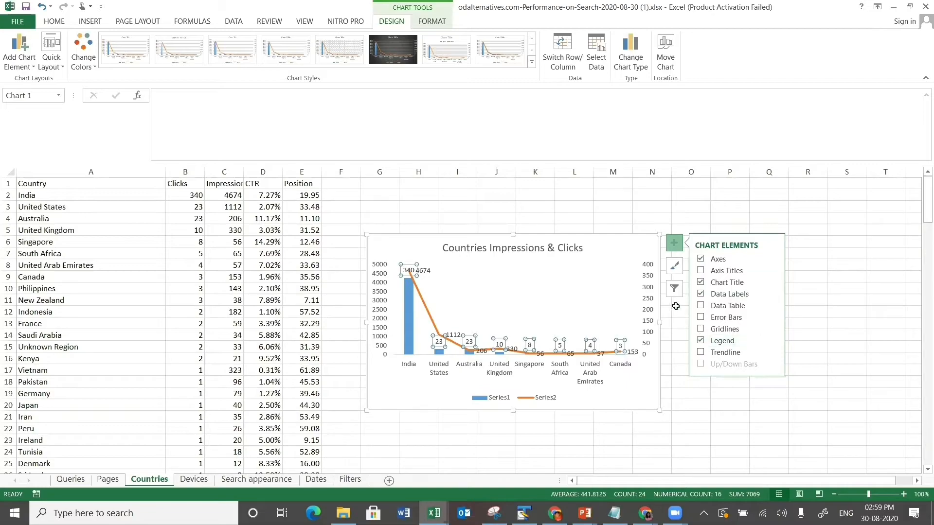
- Check the chart's filters, elements and styles, then open Format Data Labels for the Series1 labels
{"action": "left_click", "coordinate": [408, 263]}
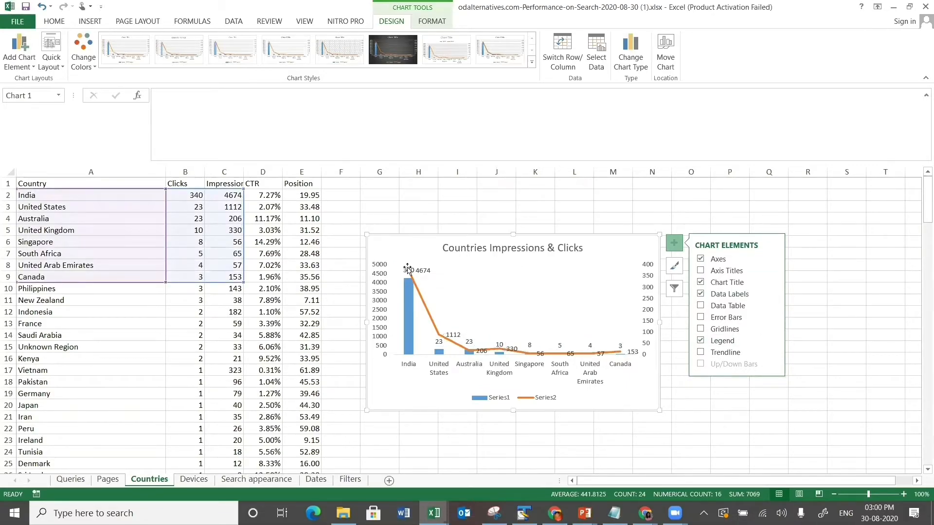
{"action": "left_click", "coordinate": [408, 269]}
{"action": "left_click", "coordinate": [678, 289]}
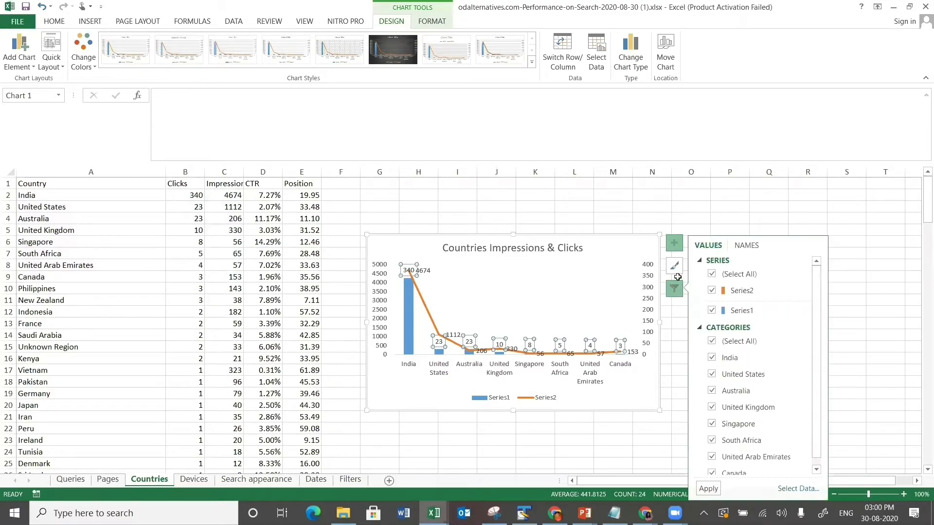
{"action": "left_click", "coordinate": [677, 276]}
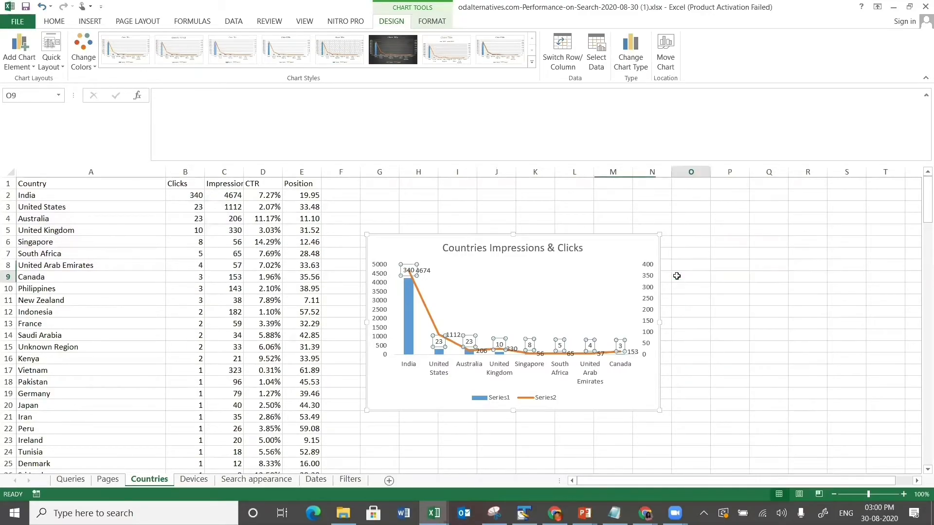
{"action": "left_click", "coordinate": [402, 272]}
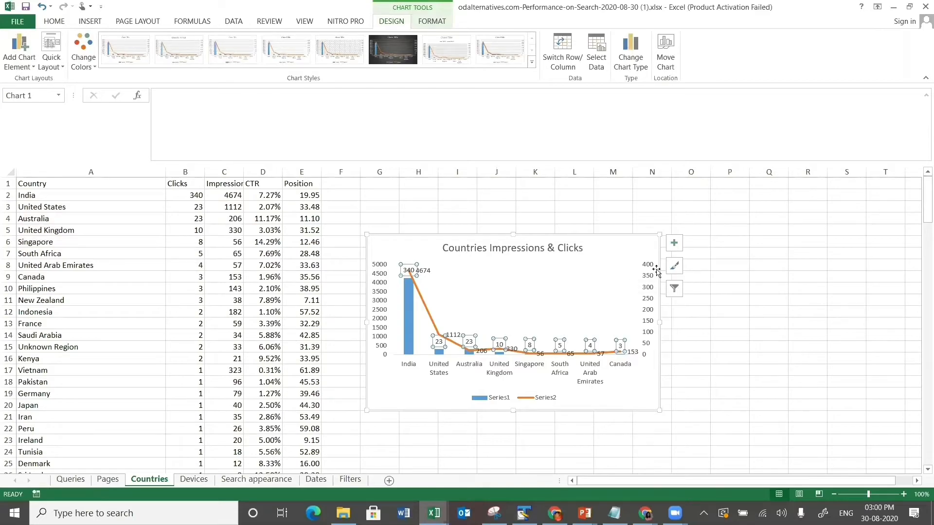
{"action": "left_click", "coordinate": [678, 250]}
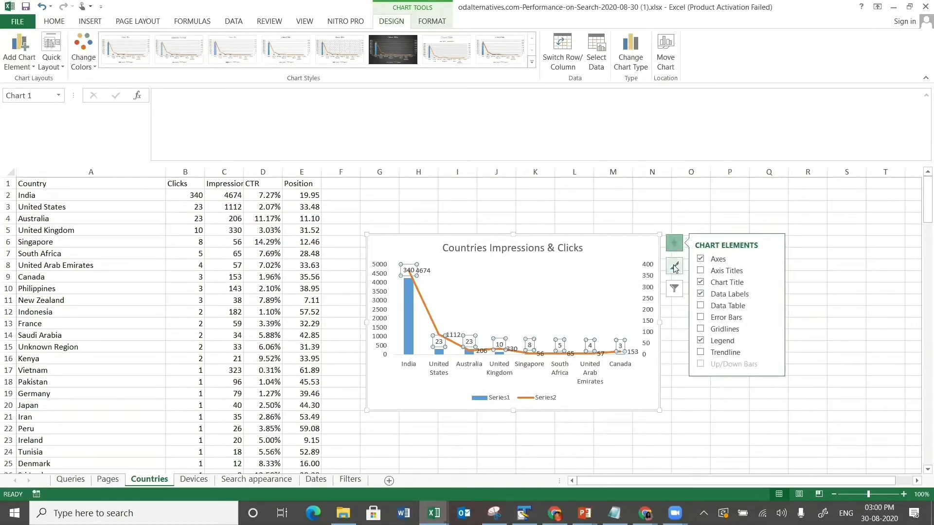
{"action": "left_click", "coordinate": [675, 268]}
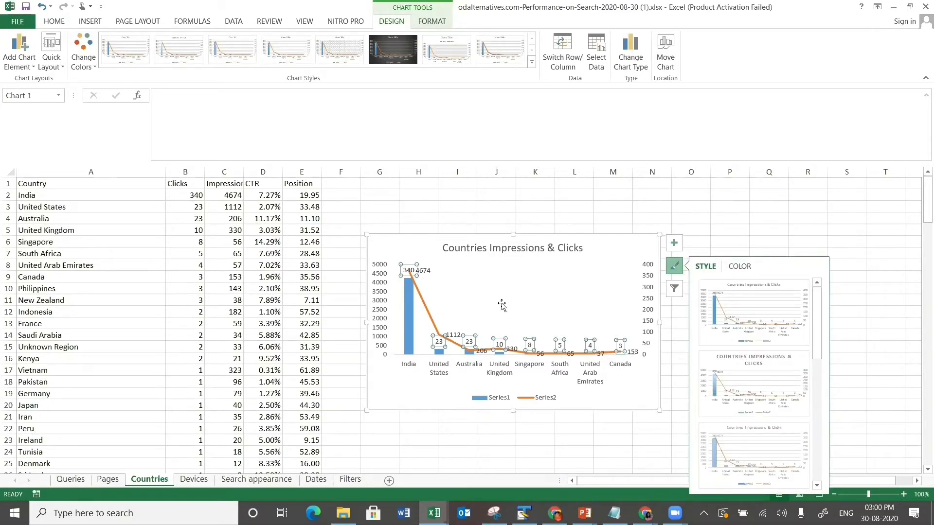
{"action": "right_click", "coordinate": [409, 277]}
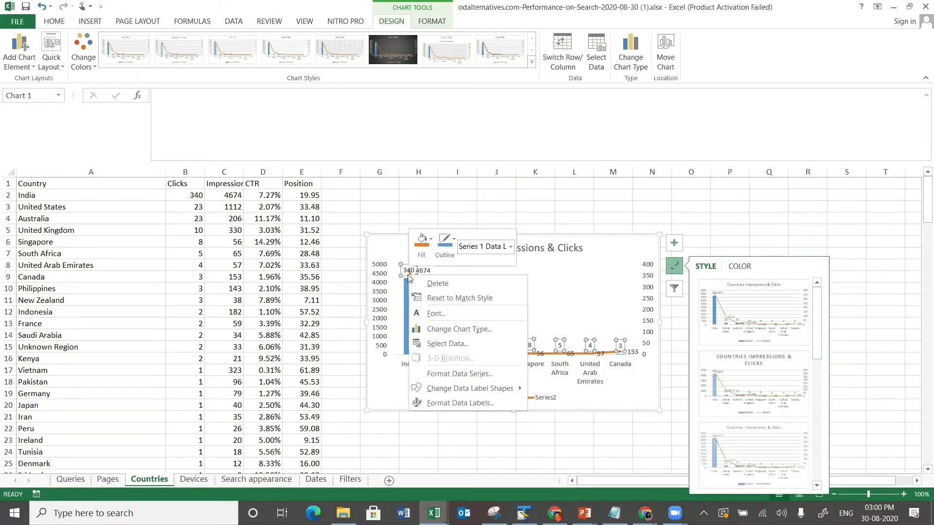
{"action": "left_click", "coordinate": [443, 402]}
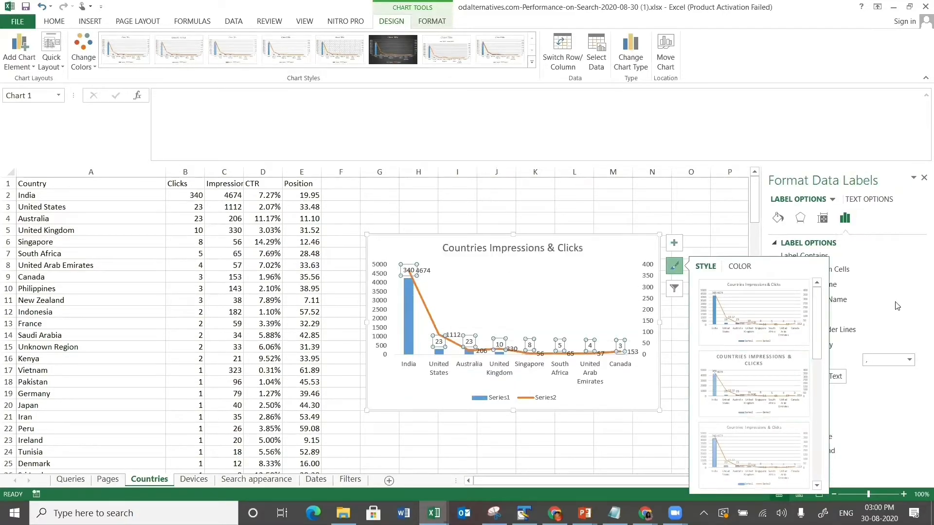
- Give the Series1 data labels a solid orange-yellow border line, then select the left vertical axis
{"action": "left_click", "coordinate": [778, 218]}
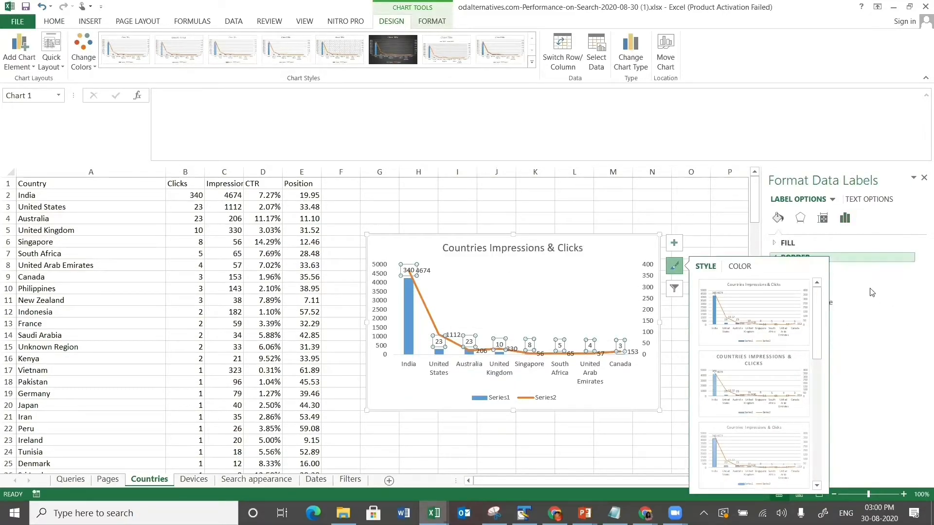
{"action": "left_click", "coordinate": [803, 254]}
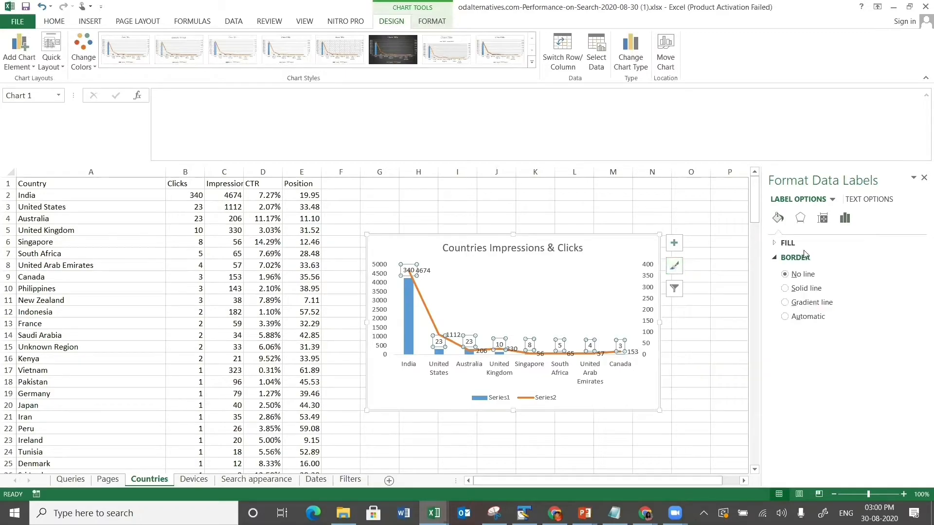
{"action": "left_click", "coordinate": [785, 289]}
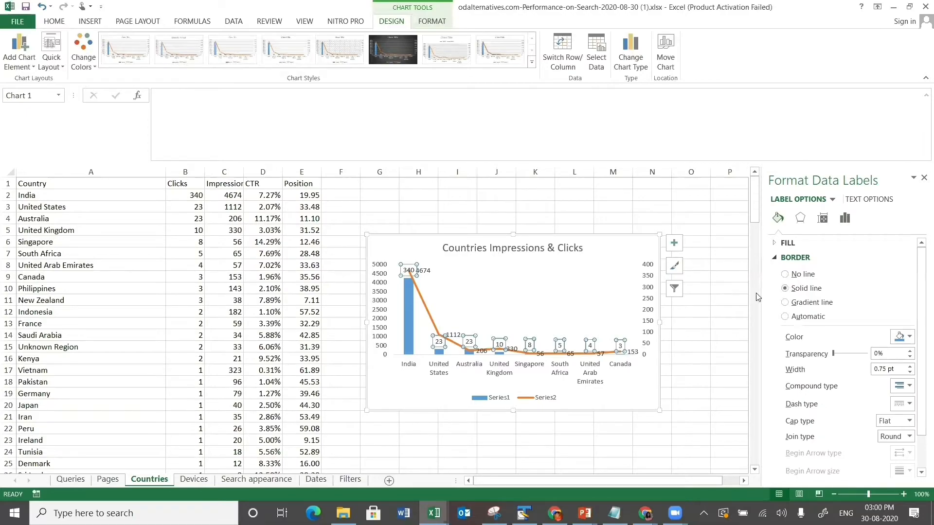
{"action": "left_click", "coordinate": [899, 336]}
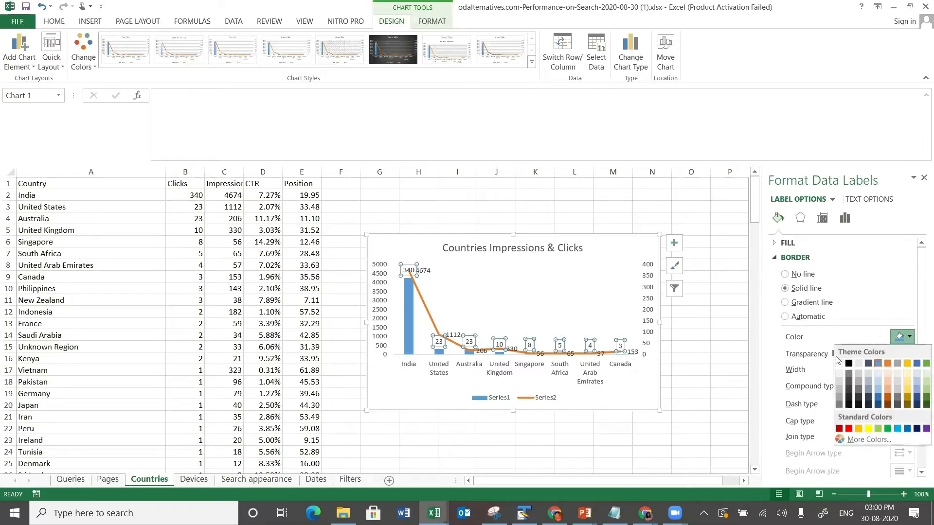
{"action": "left_click", "coordinate": [859, 364]}
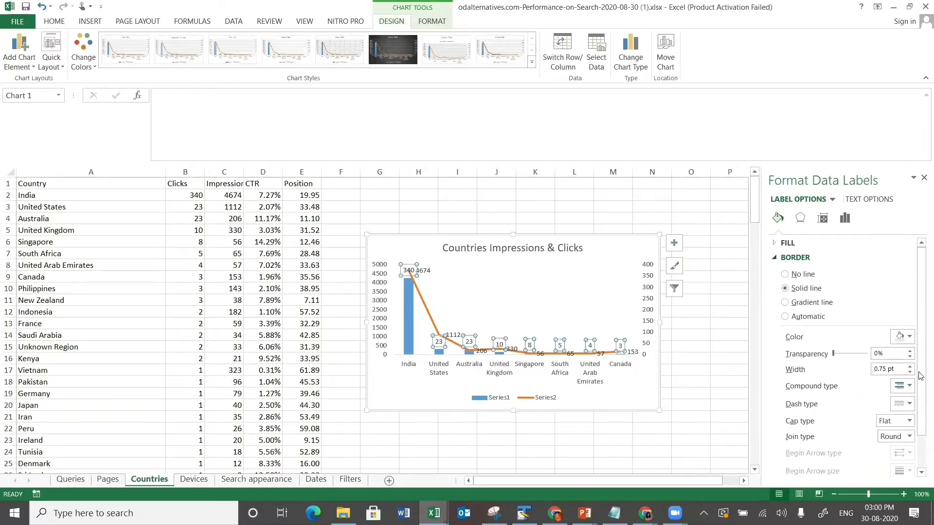
{"action": "left_click", "coordinate": [899, 339]}
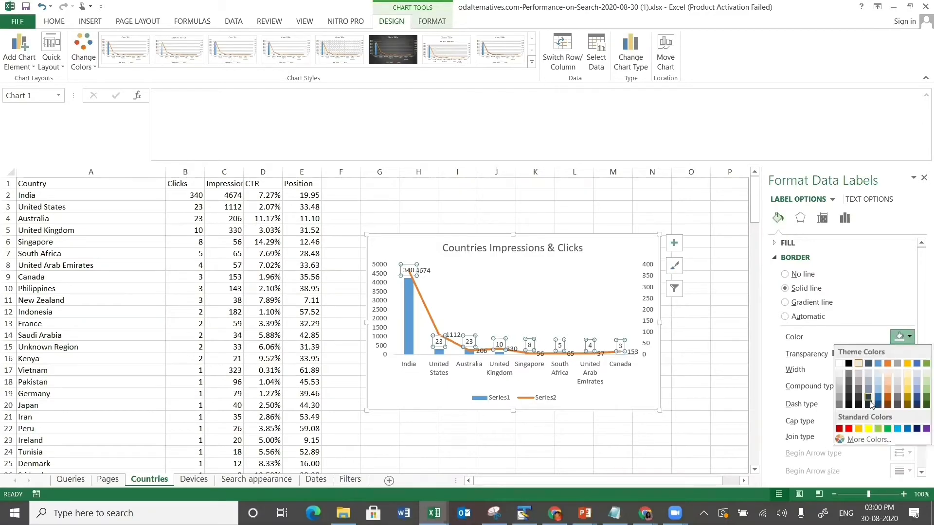
{"action": "left_click", "coordinate": [859, 429]}
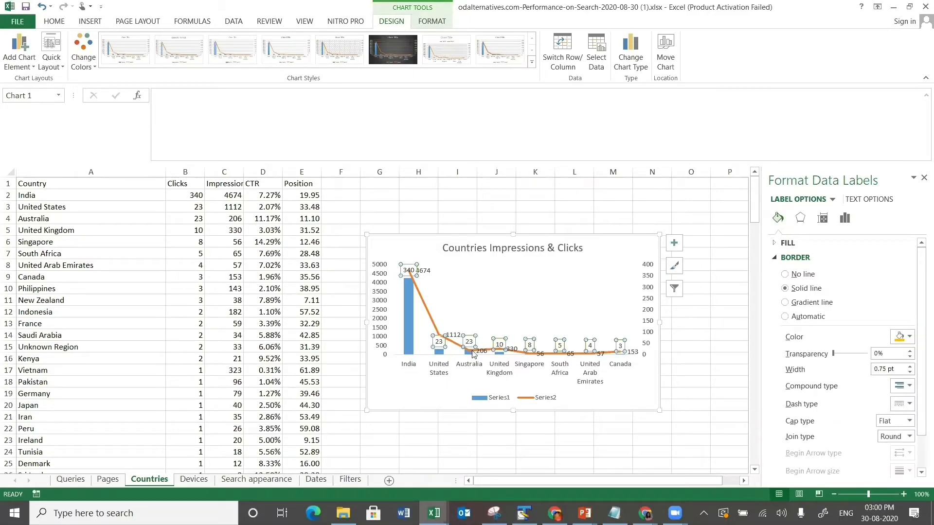
{"action": "left_click", "coordinate": [511, 309]}
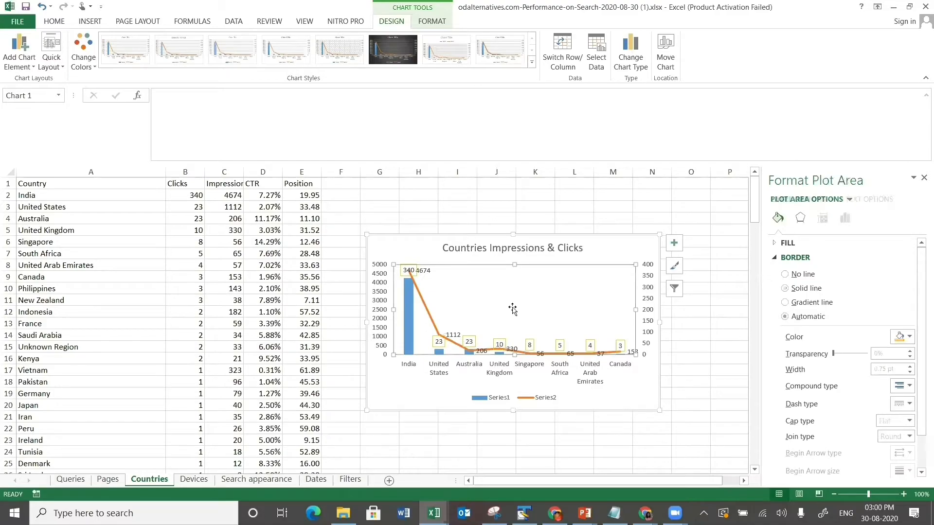
{"action": "left_click", "coordinate": [385, 285]}
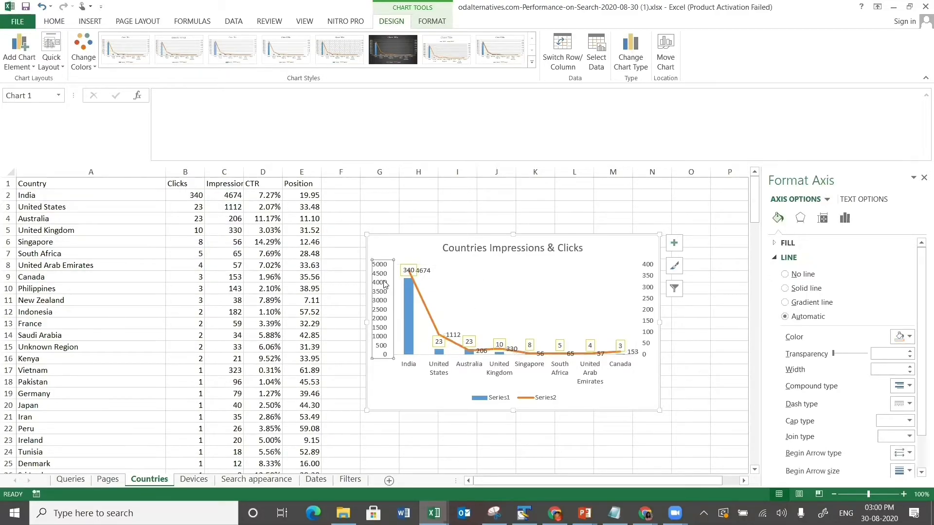
- Delete the left and 0–5000 vertical axes from the countries chart, then show the Devices sheet
{"action": "key", "text": "Delete"}
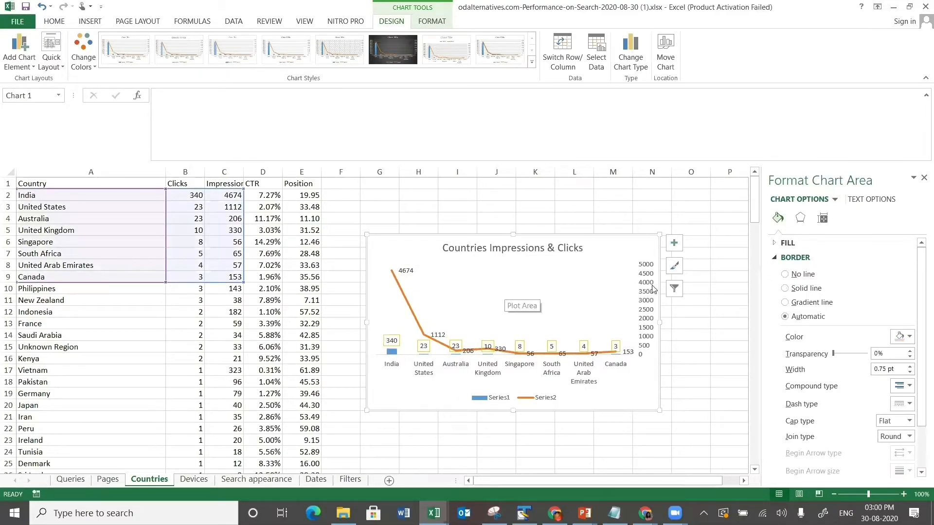
{"action": "left_click", "coordinate": [650, 289]}
{"action": "key", "text": "Delete"}
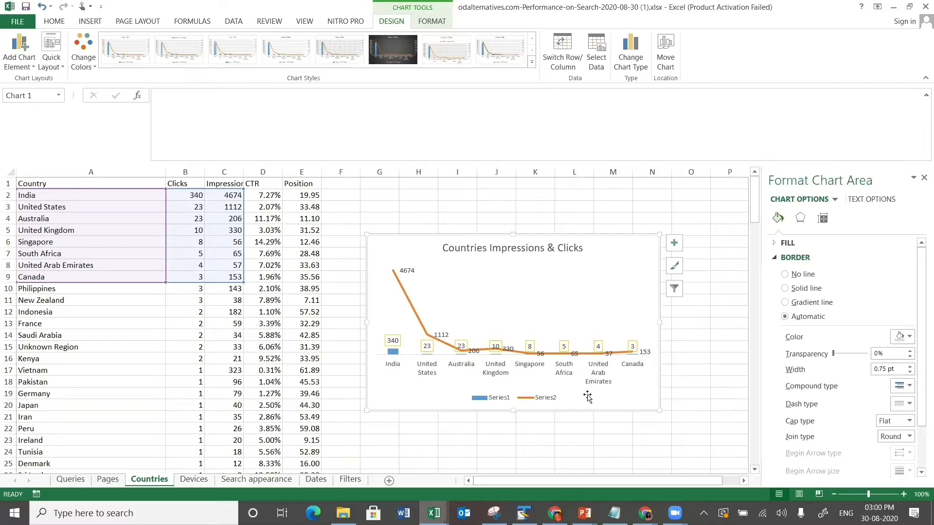
{"action": "left_click", "coordinate": [501, 399]}
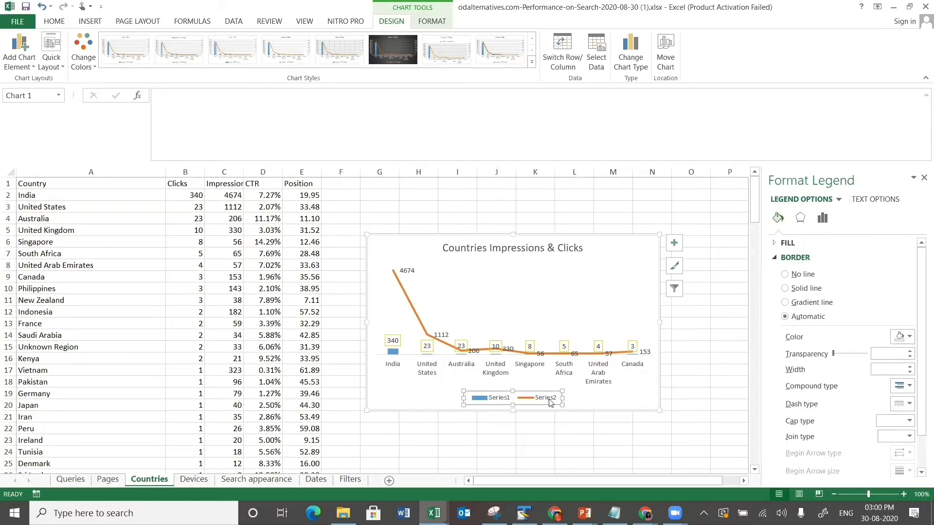
{"action": "left_click", "coordinate": [641, 387]}
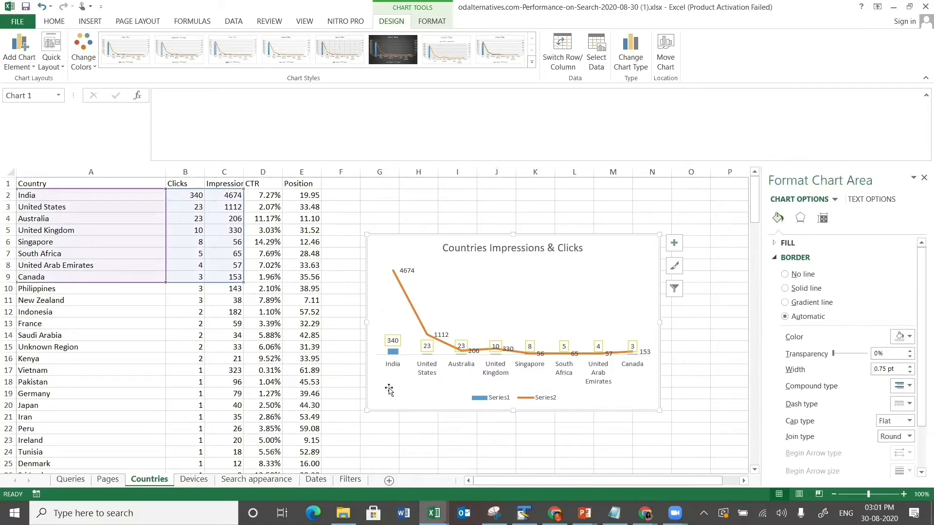
{"action": "left_click", "coordinate": [195, 479]}
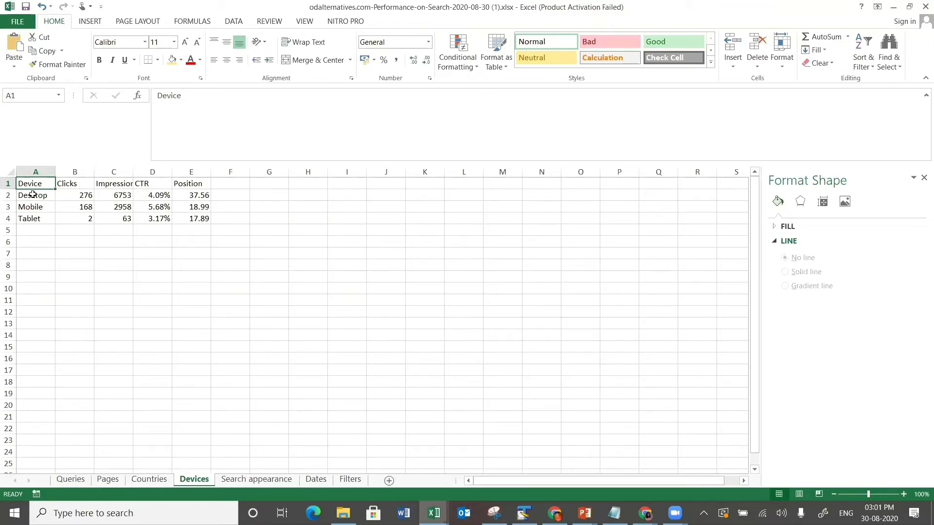
- Go to the Dates sheet and widen columns A and C so dates and Impressions display fully
{"action": "left_click", "coordinate": [52, 197]}
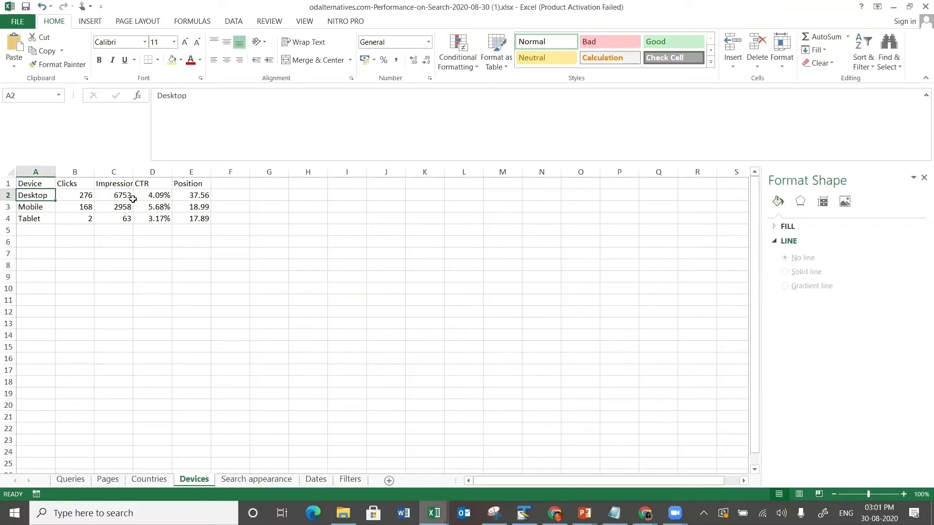
{"action": "left_click", "coordinate": [255, 480]}
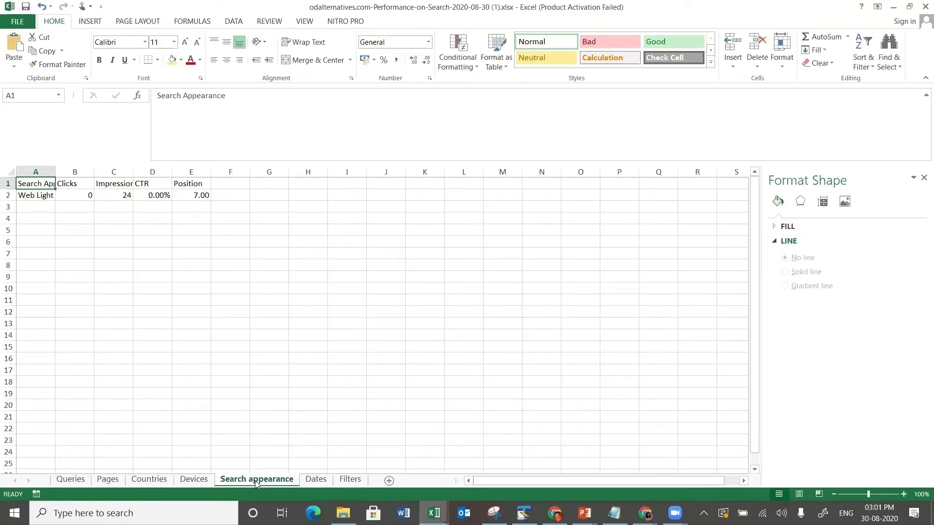
{"action": "left_click", "coordinate": [308, 481]}
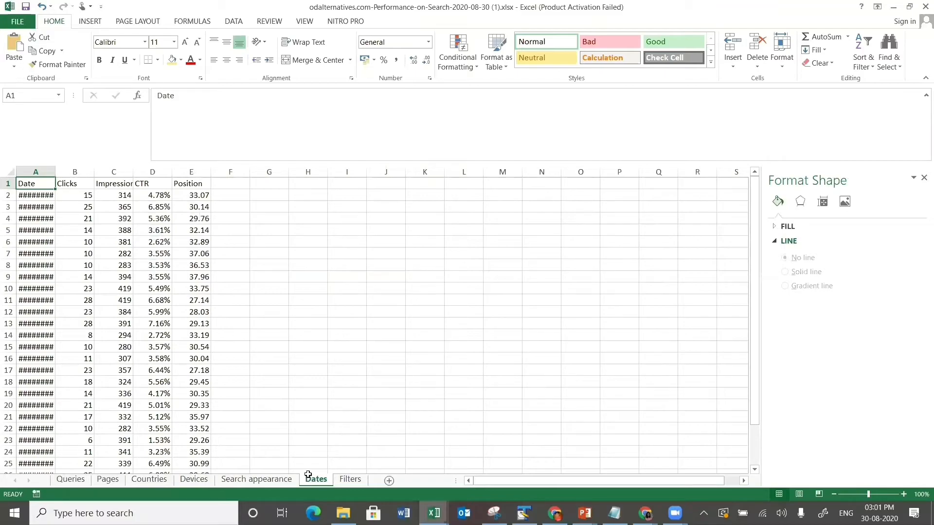
{"action": "left_click_drag", "start_coordinate": [52, 171], "coordinate": [133, 170]}
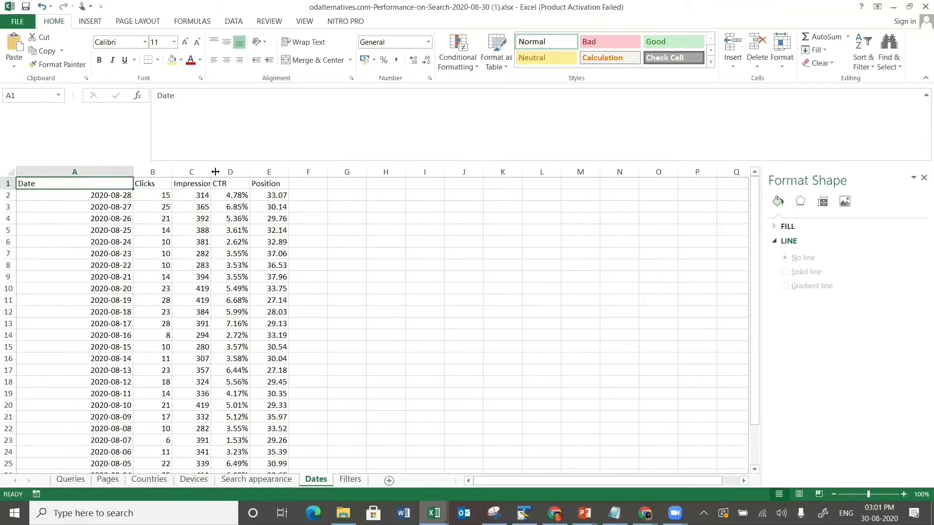
{"action": "left_click_drag", "start_coordinate": [210, 168], "coordinate": [307, 193]}
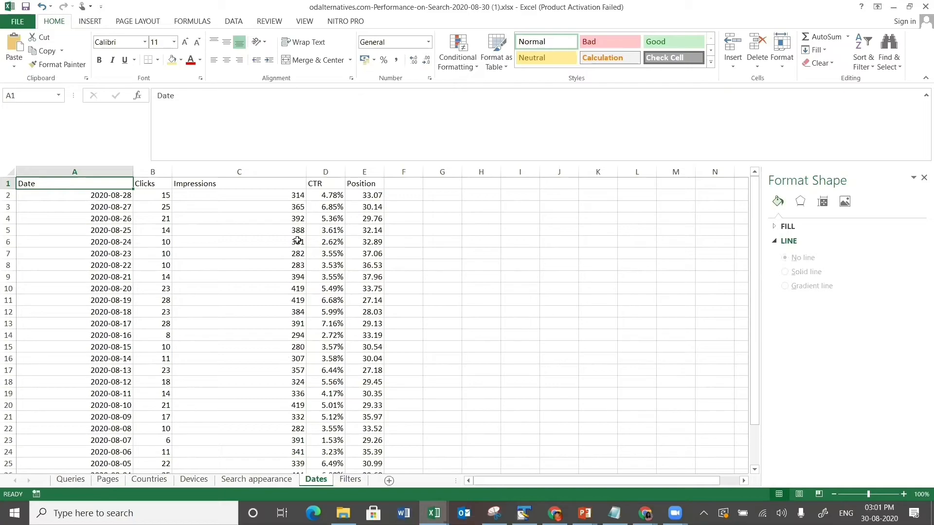
{"action": "left_click", "coordinate": [292, 407]}
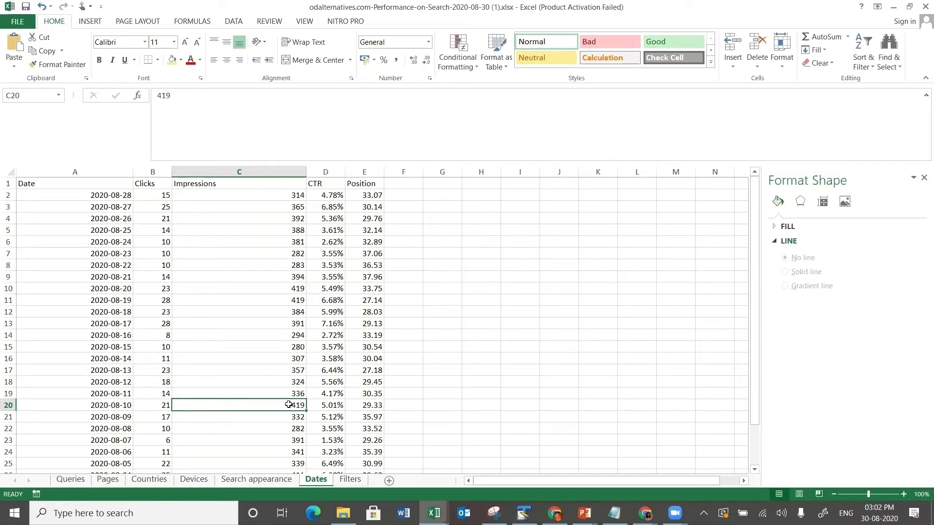
- Fill the 419 impression cells C20 and C10:C11 yellow
{"action": "left_click", "coordinate": [404, 406]}
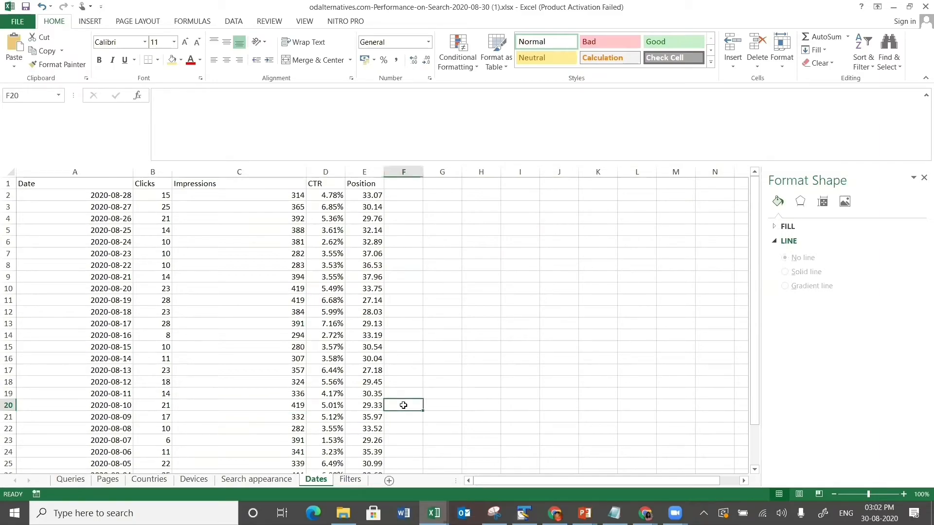
{"action": "left_click", "coordinate": [301, 406]}
{"action": "left_click", "coordinate": [173, 60]}
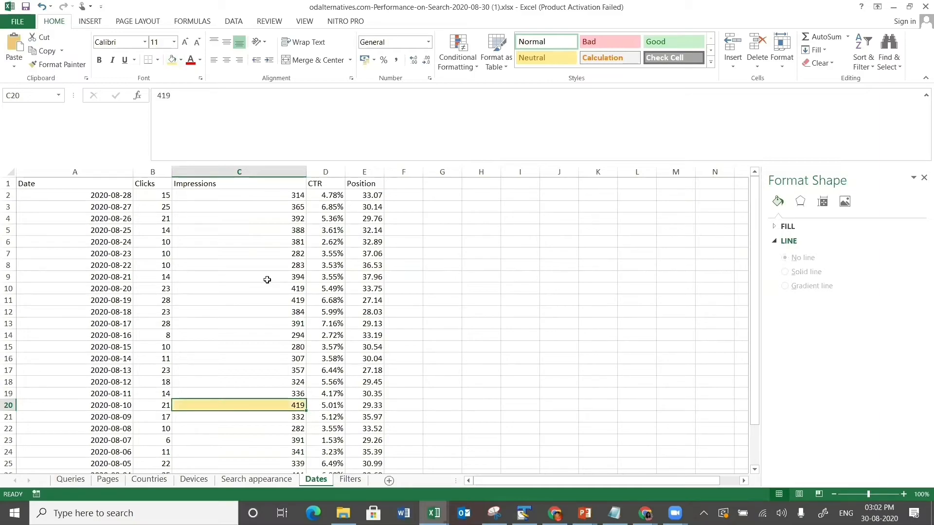
{"action": "left_click_drag", "start_coordinate": [264, 285], "coordinate": [264, 297]}
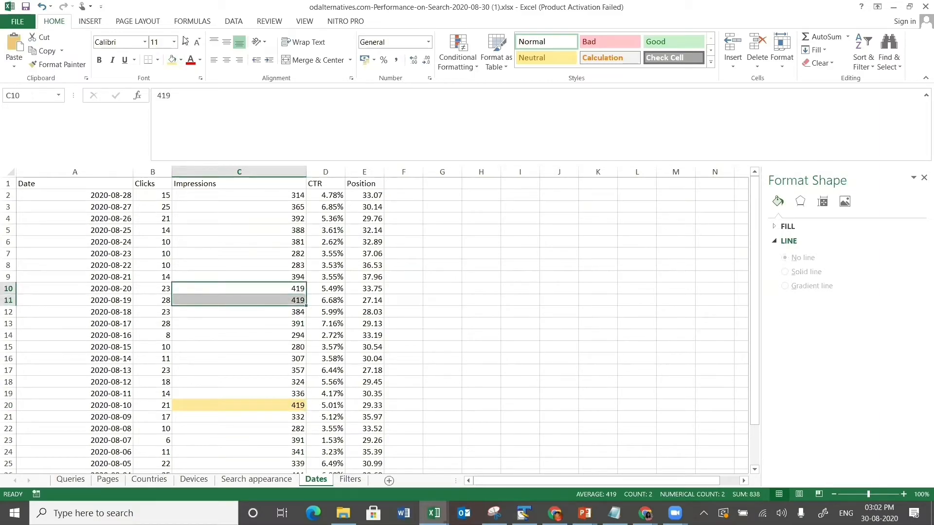
{"action": "left_click", "coordinate": [173, 66]}
- Enter the note 'Inc the social media pres' in cell G10
{"action": "left_click", "coordinate": [436, 284]}
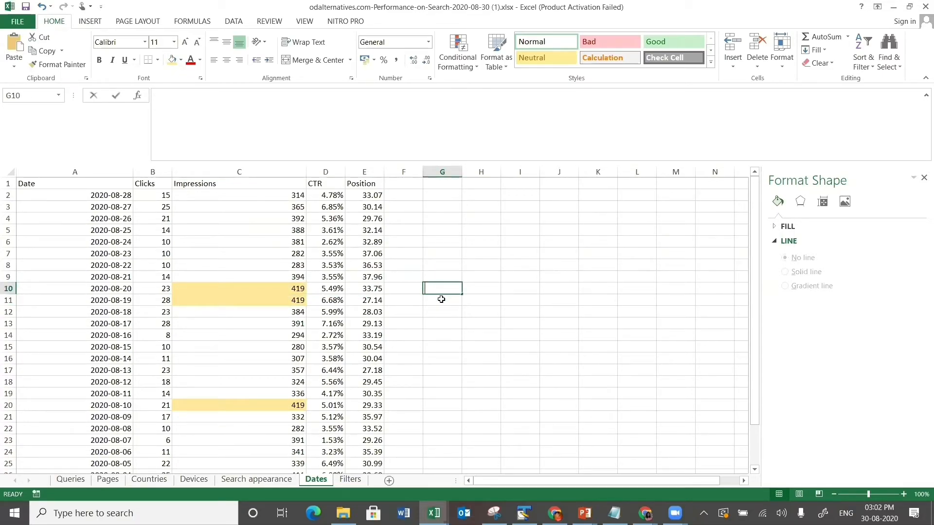
{"action": "type", "text": "Inc the "}
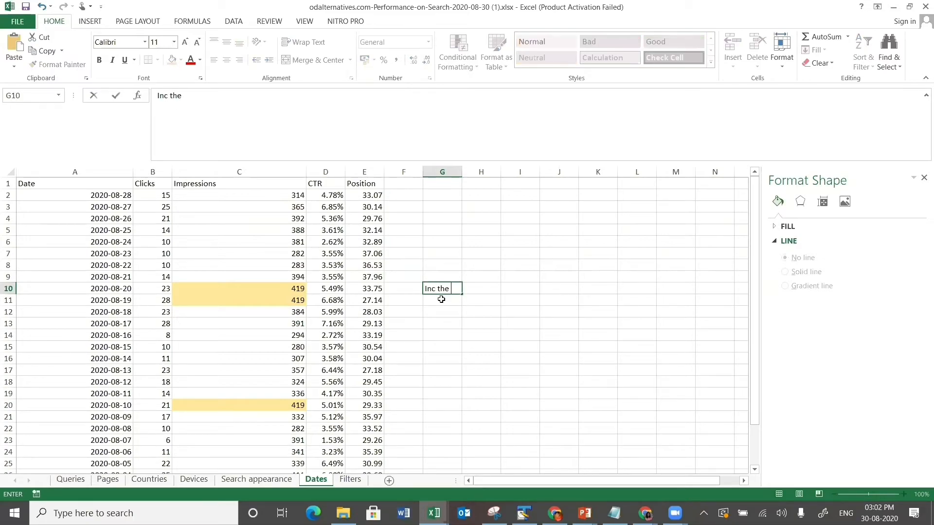
{"action": "type", "text": "social media pres"}
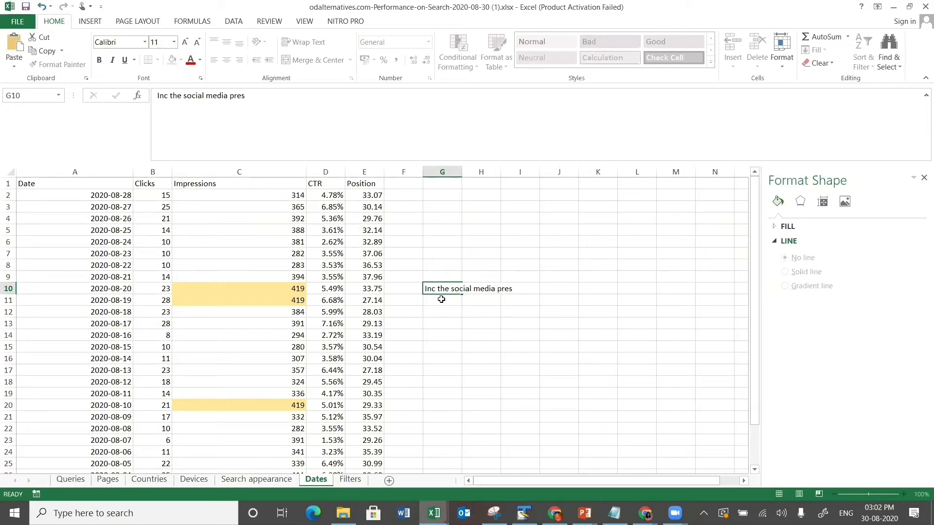
{"action": "key", "text": "Return"}
{"action": "left_click", "coordinate": [446, 288]}
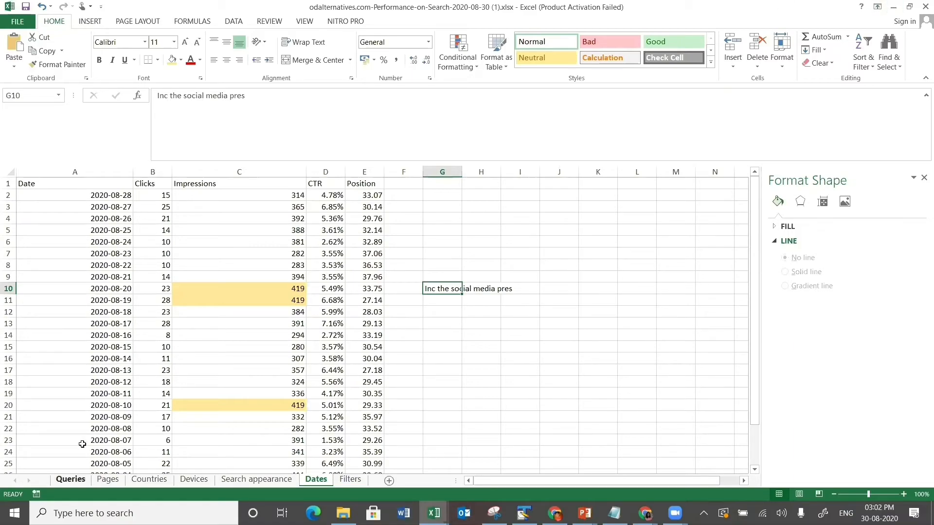
- Look through the Queries, Pages and Countries sheets, then minimise Excel
{"action": "left_click", "coordinate": [71, 479]}
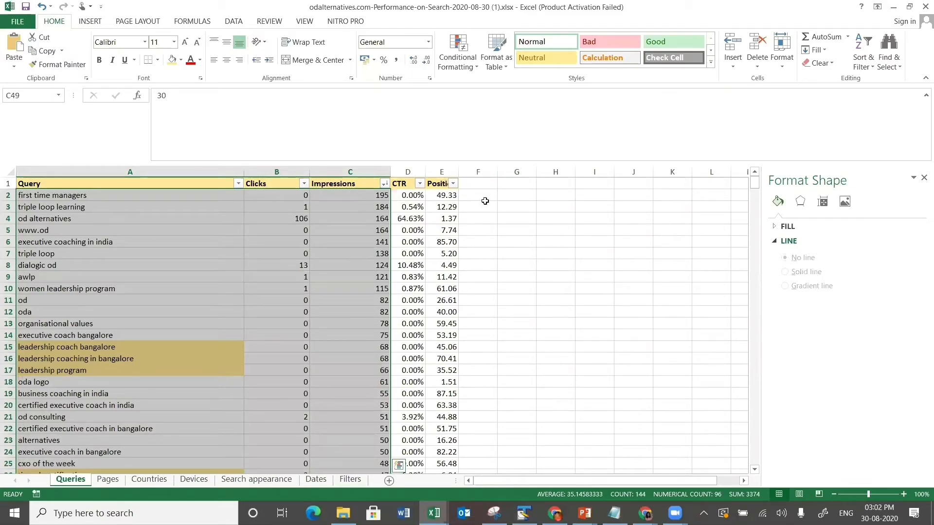
{"action": "left_click", "coordinate": [108, 479]}
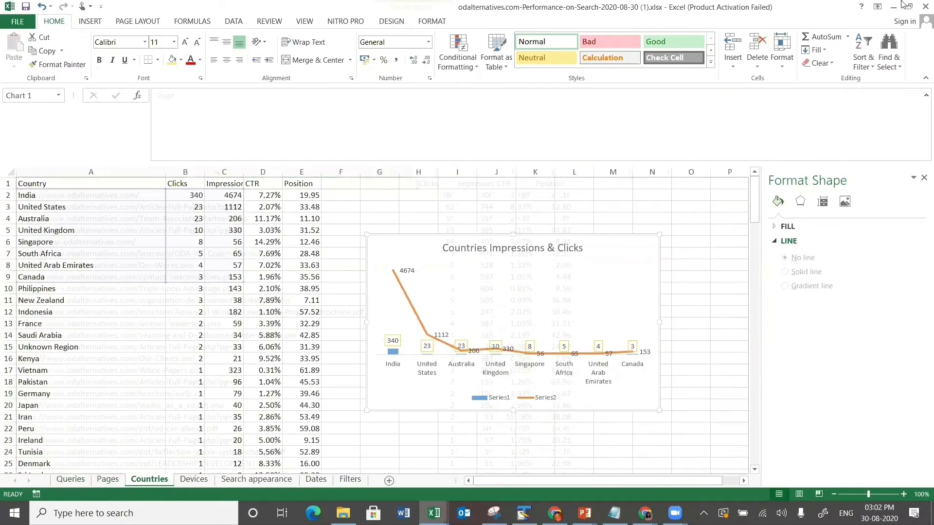
{"action": "left_click", "coordinate": [651, 286]}
{"action": "left_click", "coordinate": [893, 7]}
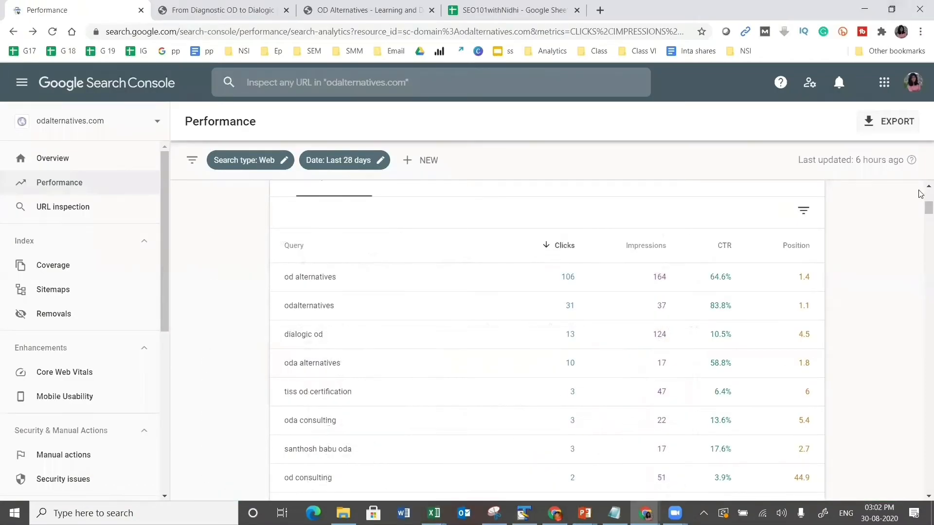
- Scroll the Performance report to the queries table led by od alternatives
{"action": "scroll", "coordinate": [920, 188], "scroll_direction": "up", "scroll_amount": 5}
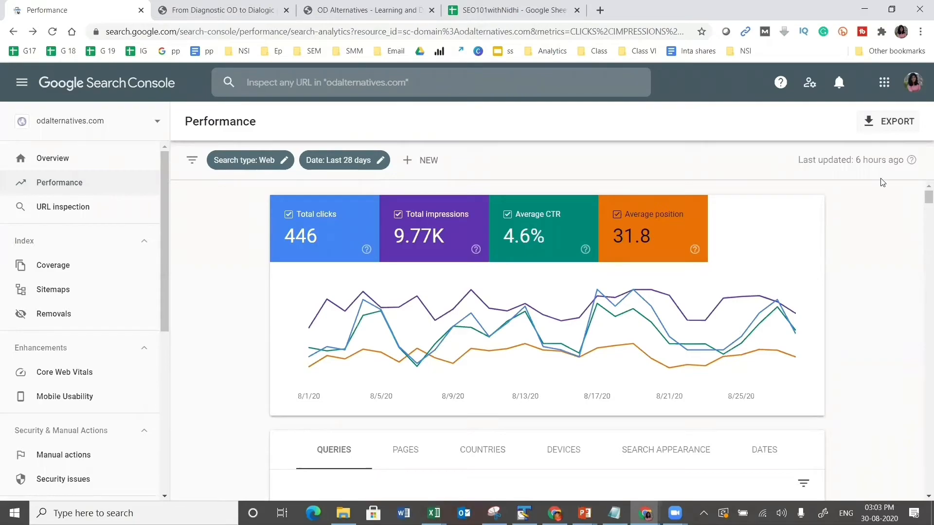
{"action": "left_click_drag", "start_coordinate": [921, 203], "coordinate": [921, 209]}
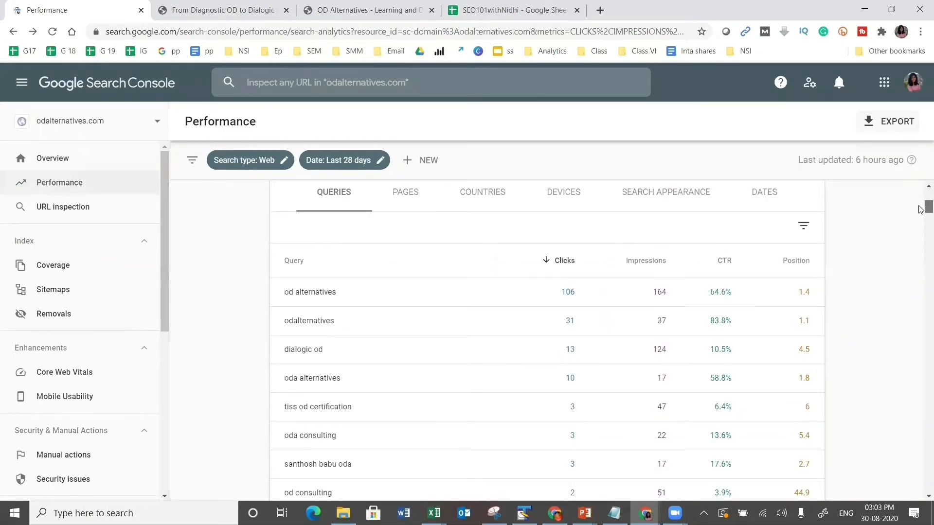
- Load google.com in the OD Alternatives tab, then return to the Search Console Performance report
{"action": "left_click", "coordinate": [223, 9]}
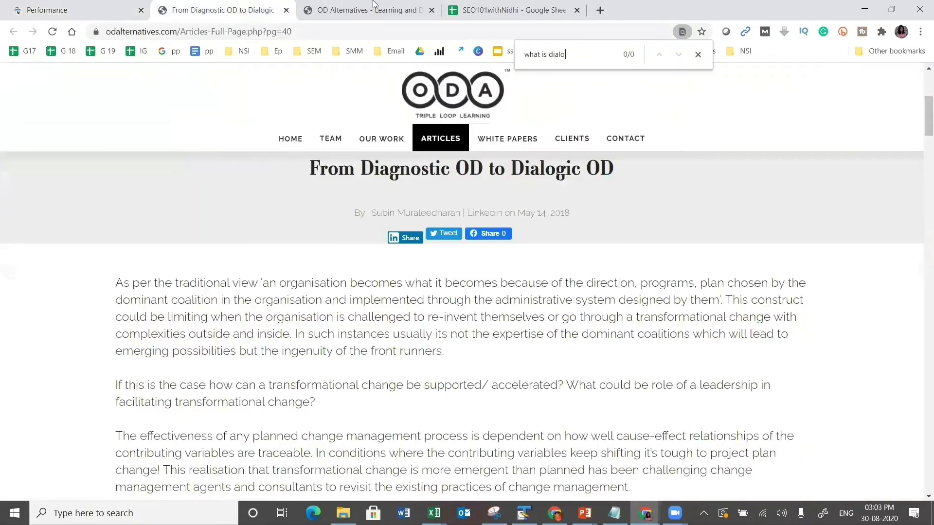
{"action": "left_click", "coordinate": [381, 5]}
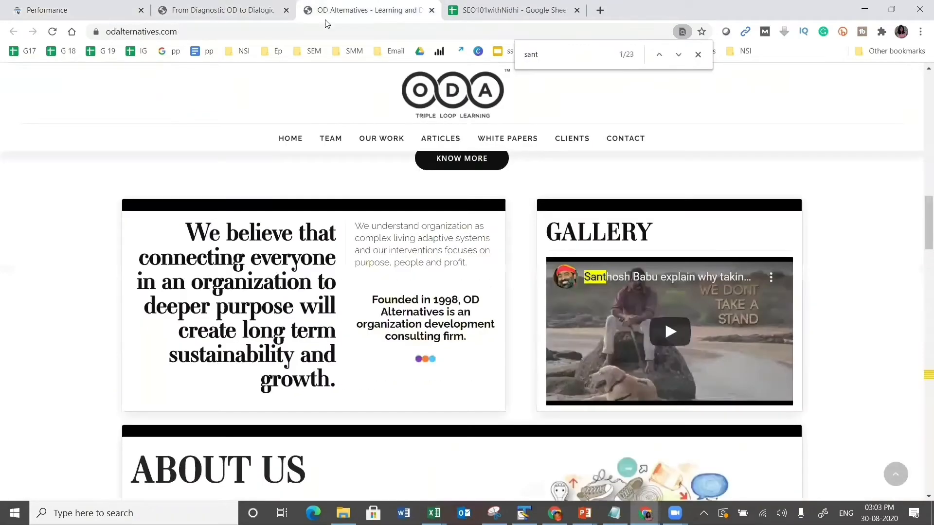
{"action": "left_click", "coordinate": [363, 29]}
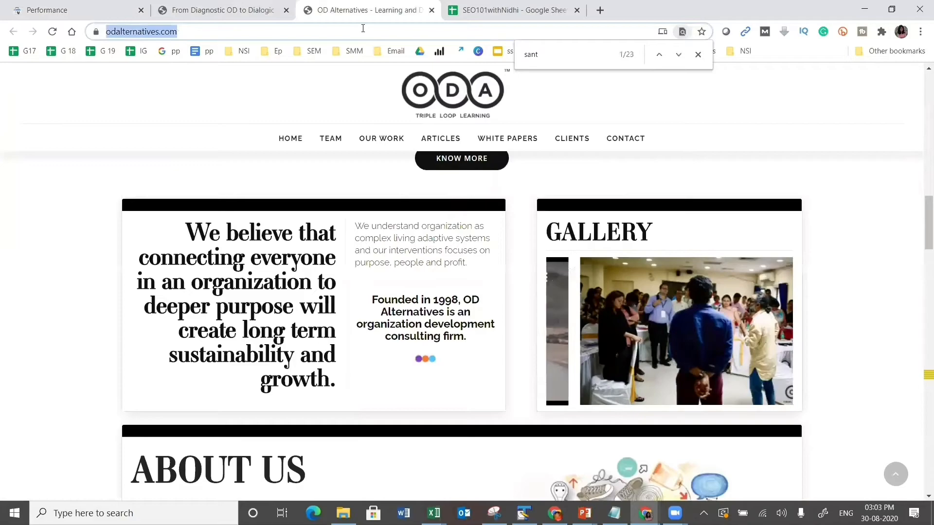
{"action": "type", "text": "goog"}
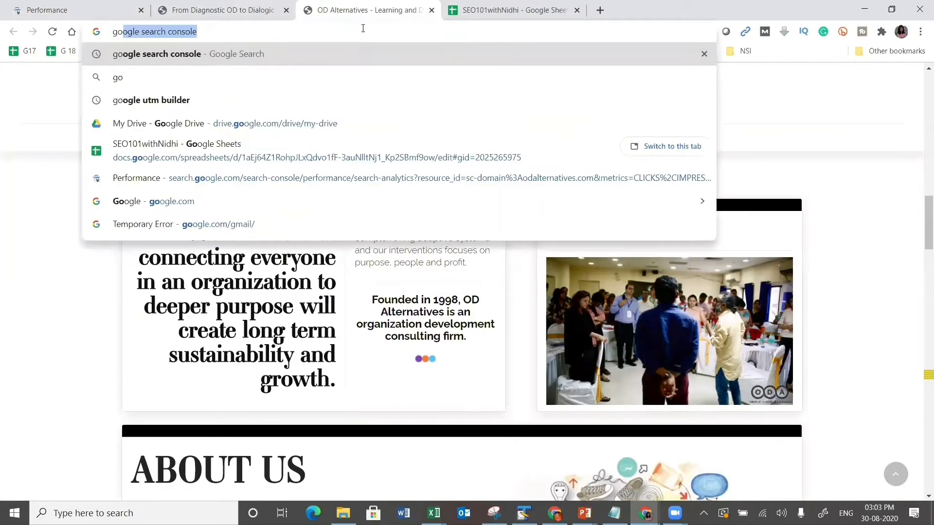
{"action": "type", "text": "le.com"}
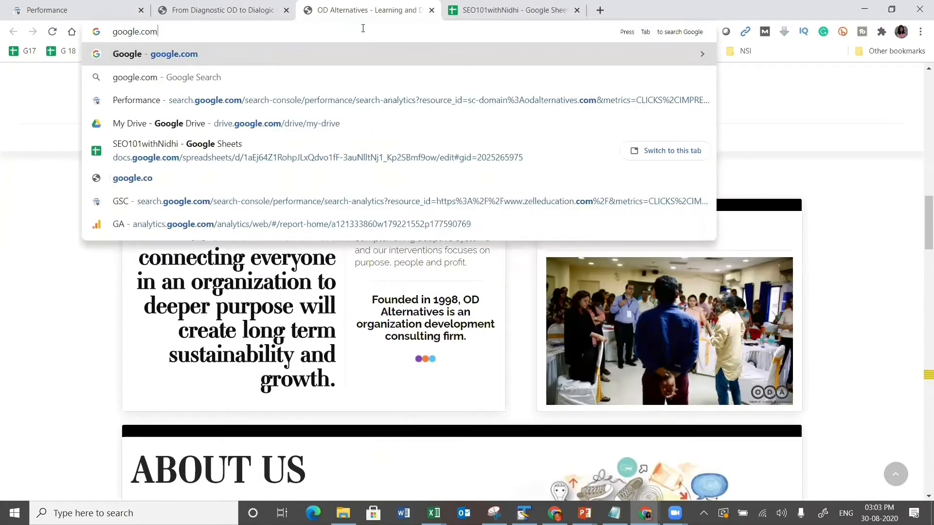
{"action": "key", "text": "Return"}
{"action": "left_click", "coordinate": [185, 8]}
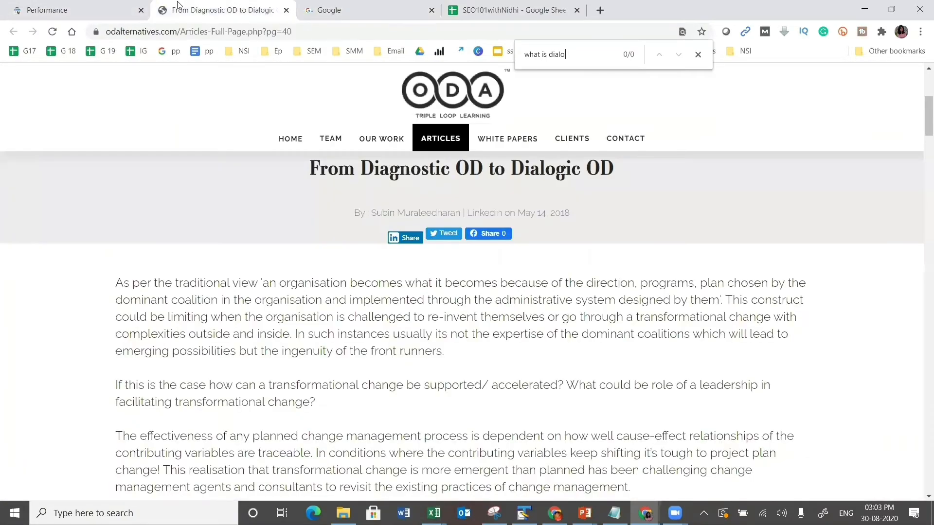
{"action": "left_click", "coordinate": [59, 3]}
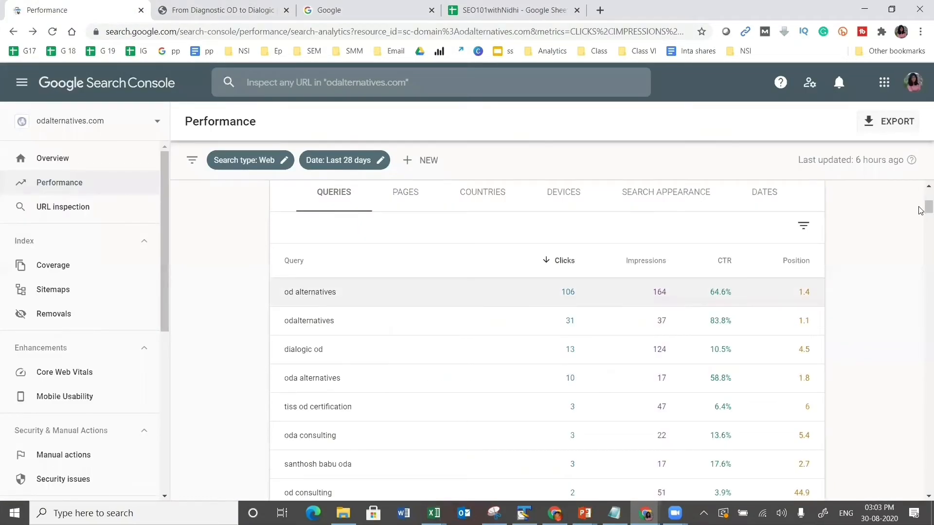
{"action": "left_click_drag", "start_coordinate": [920, 209], "coordinate": [921, 215]}
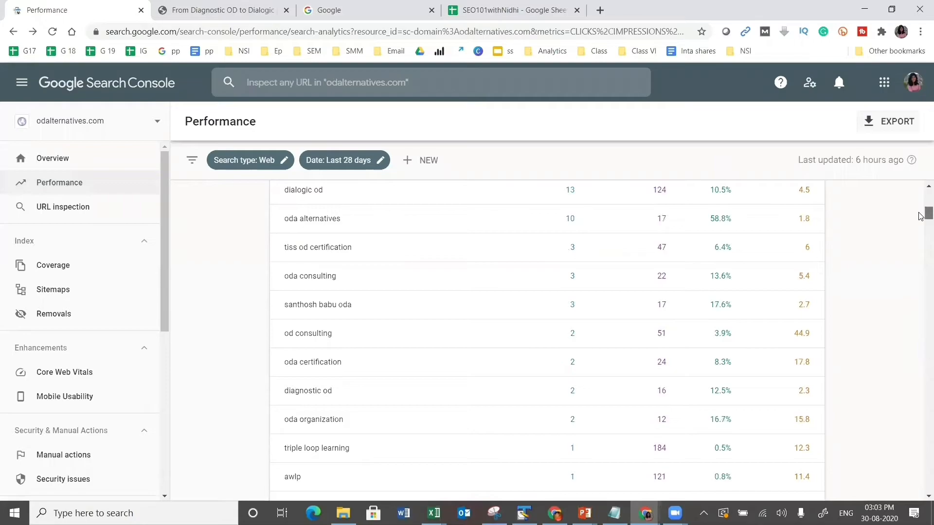
{"action": "scroll", "coordinate": [919, 217], "scroll_direction": "up", "scroll_amount": 1}
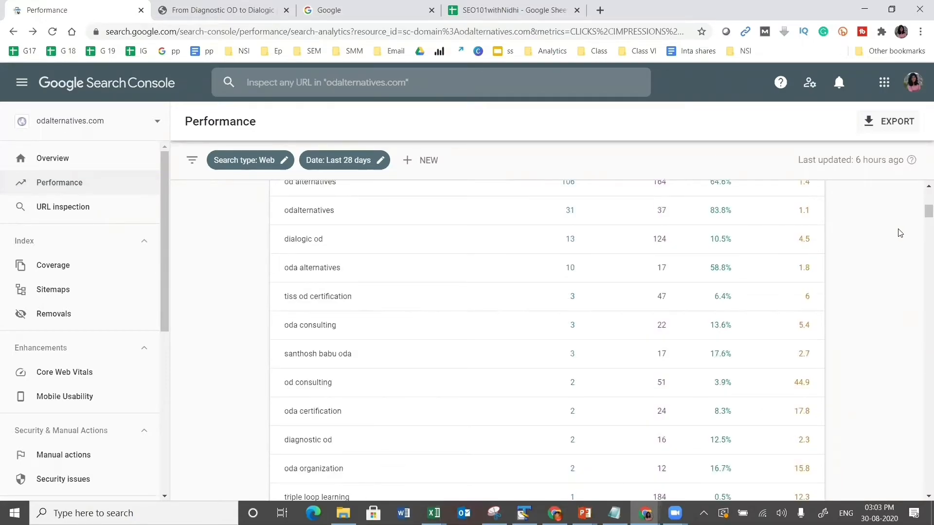
- Select and copy the query 'dialogic od' from the Performance queries table
{"action": "scroll", "coordinate": [899, 233], "scroll_direction": "up", "scroll_amount": 1}
{"action": "scroll", "coordinate": [900, 233], "scroll_direction": "up", "scroll_amount": 1}
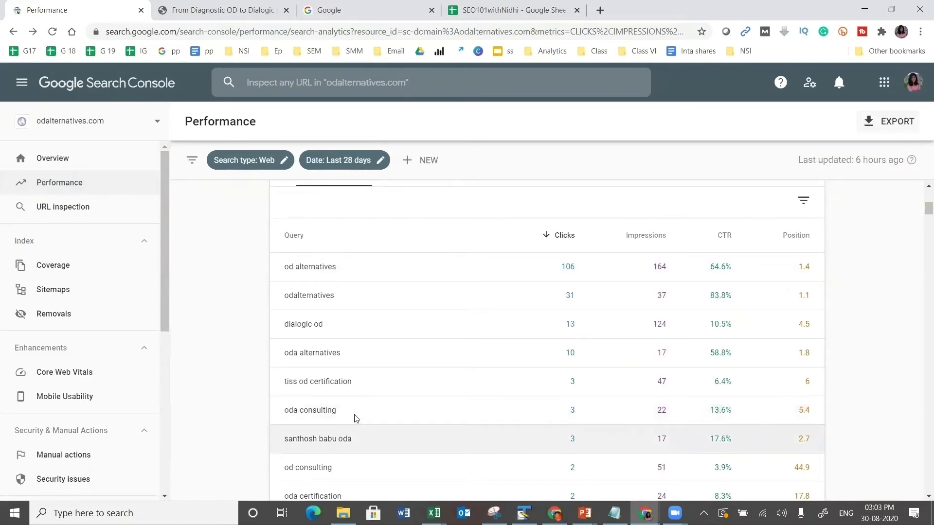
{"action": "left_click_drag", "start_coordinate": [325, 416], "coordinate": [285, 416]}
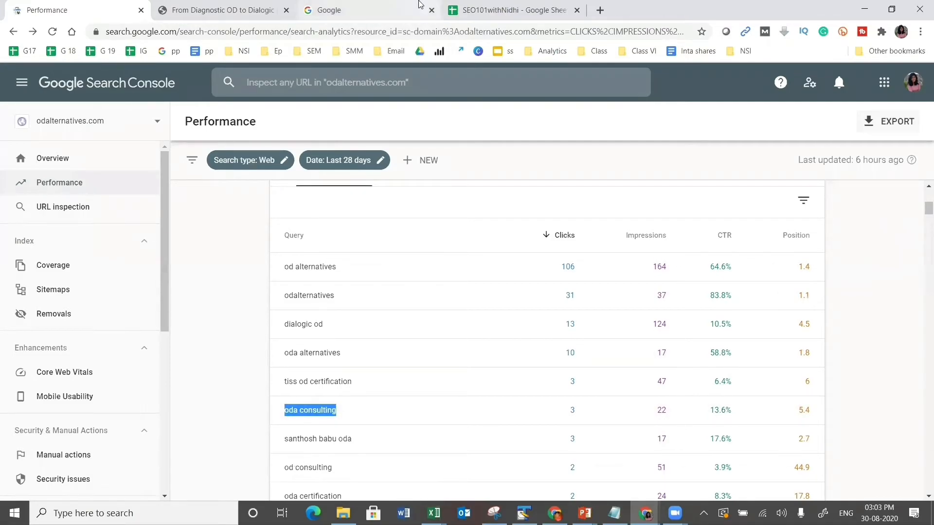
{"action": "left_click", "coordinate": [392, 4]}
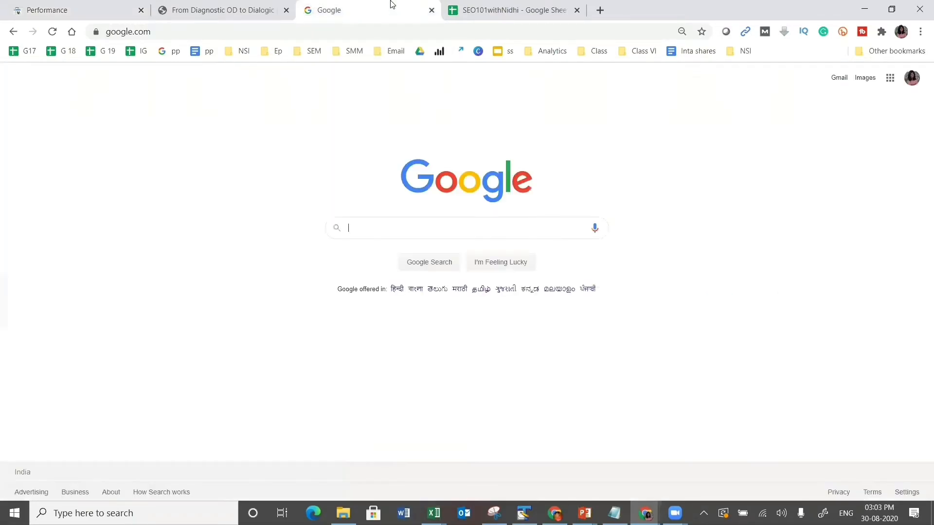
{"action": "left_click", "coordinate": [96, 5]}
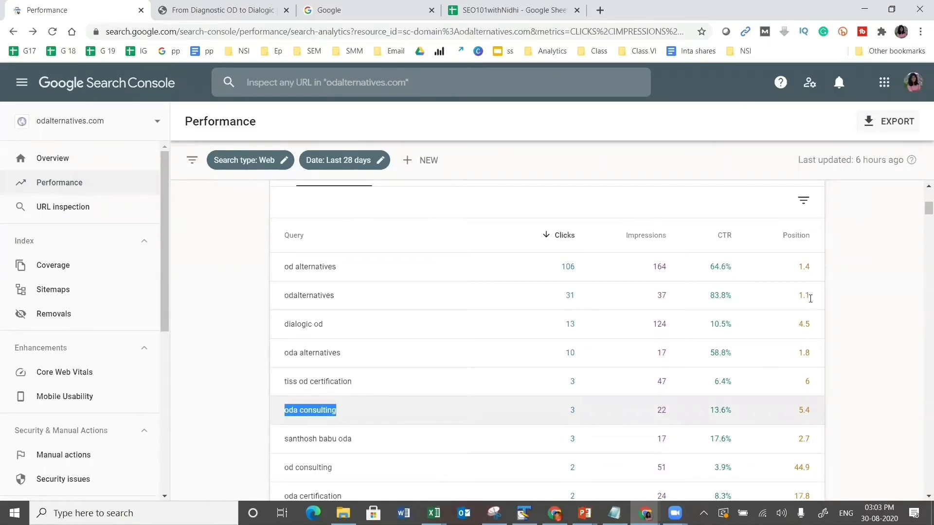
{"action": "scroll", "coordinate": [809, 304], "scroll_direction": "up", "scroll_amount": 3}
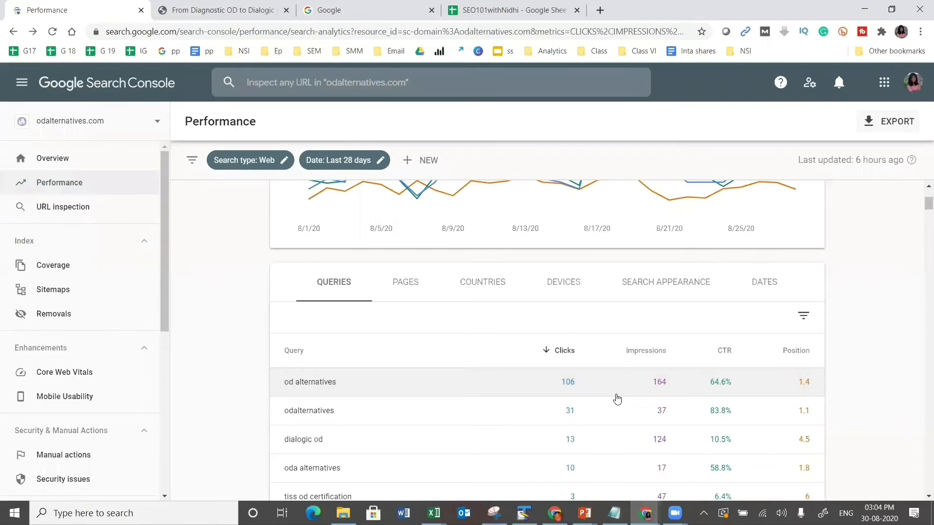
{"action": "scroll", "coordinate": [618, 399], "scroll_direction": "down", "scroll_amount": 3}
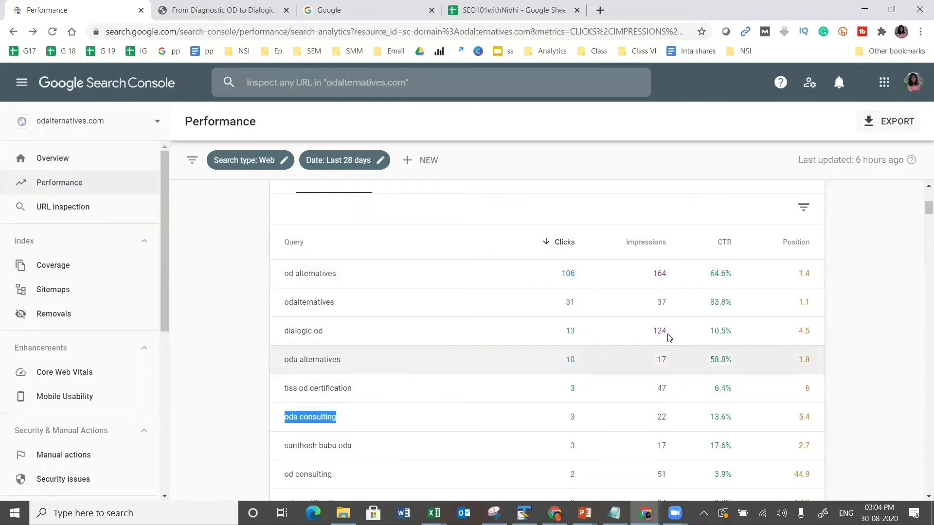
{"action": "left_click_drag", "start_coordinate": [324, 339], "coordinate": [285, 340]}
{"action": "key", "text": "ctrl+c"}
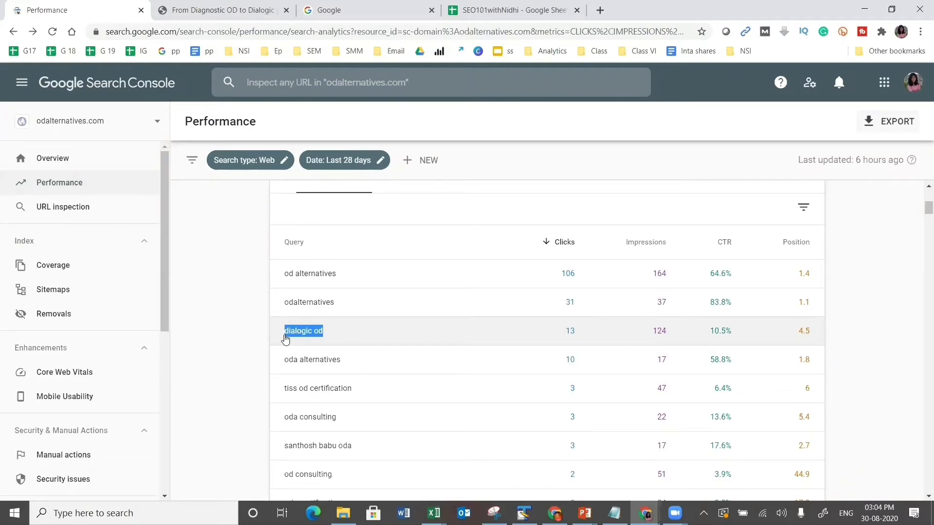
- Search Google for the pasted query 'dialogic od'
{"action": "left_click", "coordinate": [348, 7]}
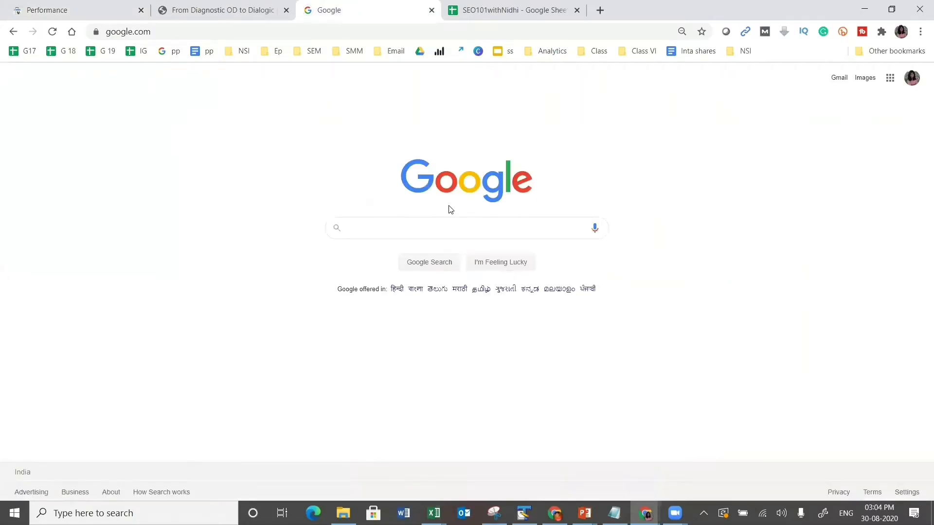
{"action": "key", "text": "ctrl+v"}
{"action": "key", "text": "Return"}
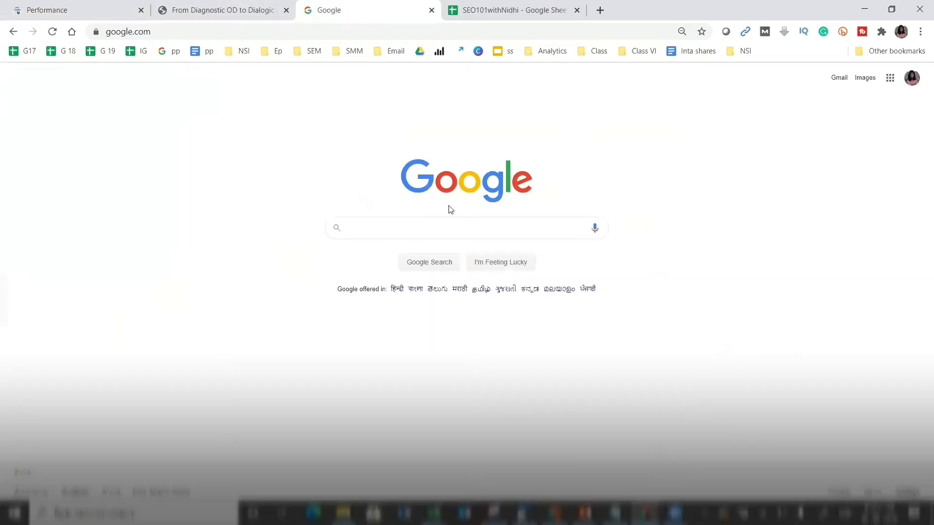
{"action": "key", "text": "ctrl+v"}
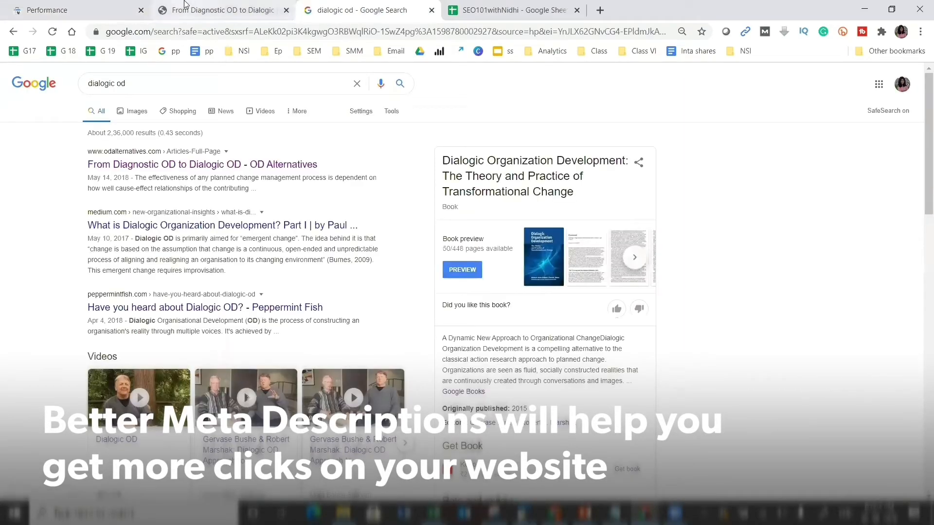
- Compare the dialogic od results with the Dialogic OD article and the queries table
{"action": "left_click", "coordinate": [78, 10]}
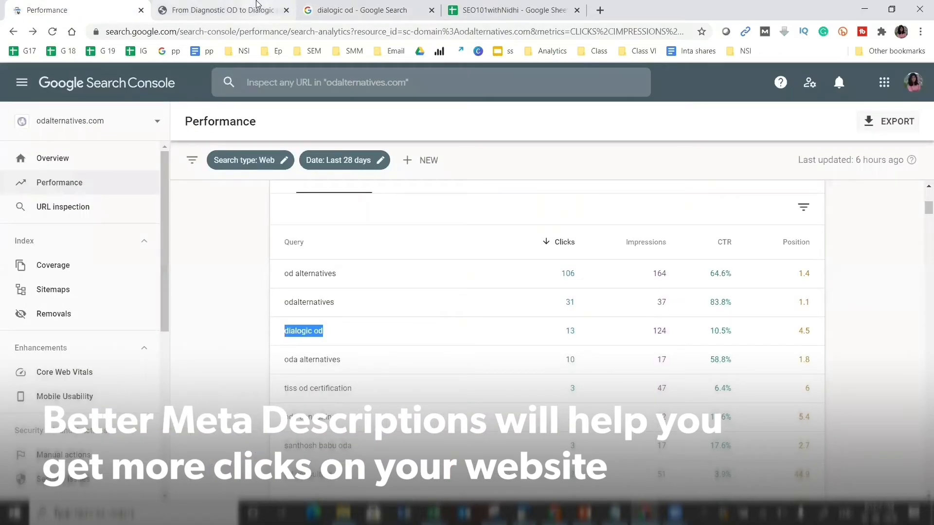
{"action": "left_click", "coordinate": [381, 6]}
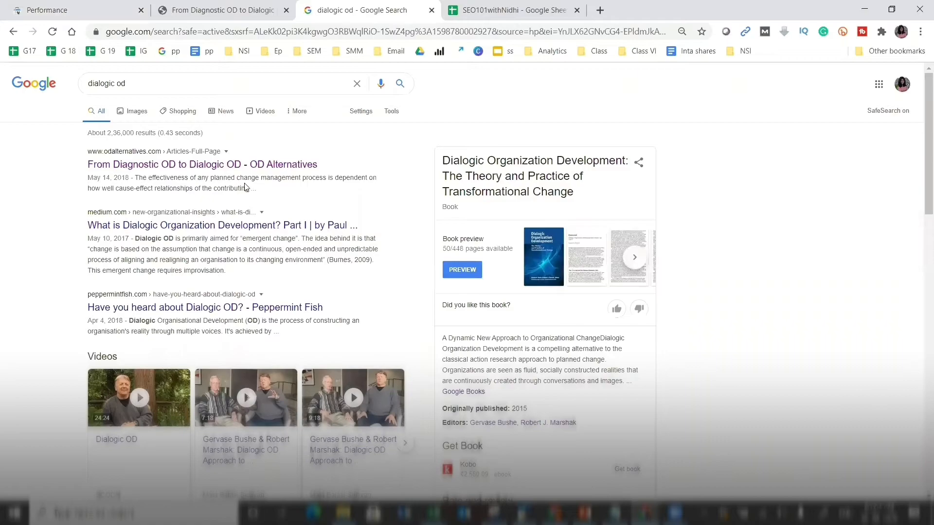
{"action": "right_click", "coordinate": [263, 185]}
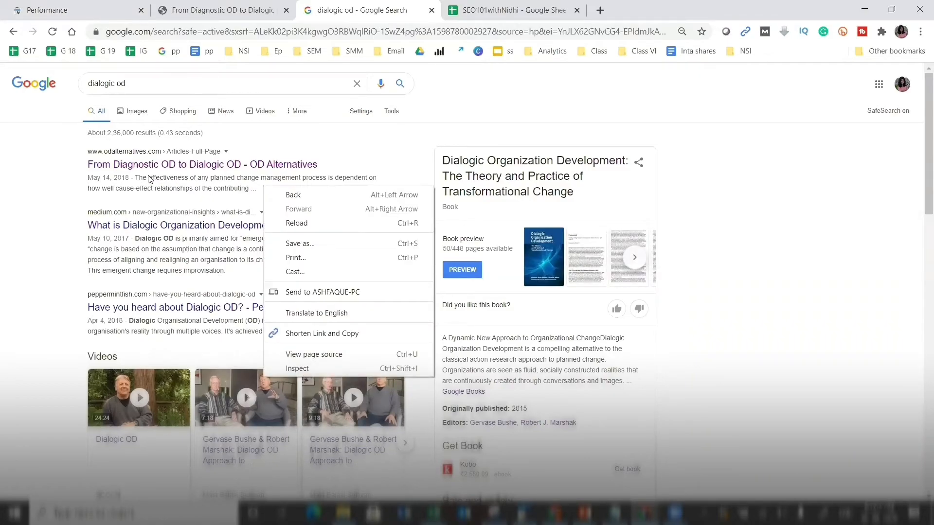
{"action": "left_click", "coordinate": [247, 9]}
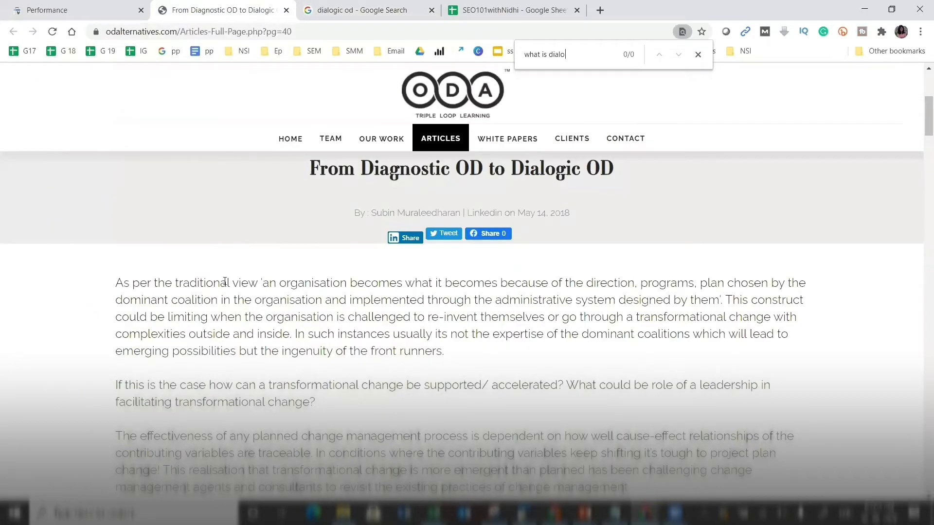
{"action": "left_click", "coordinate": [368, 6]}
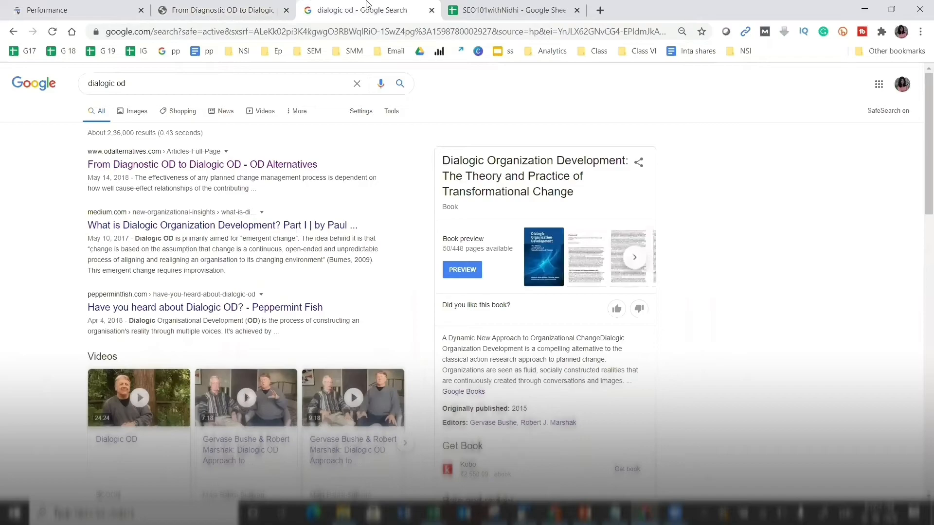
{"action": "left_click", "coordinate": [261, 6]}
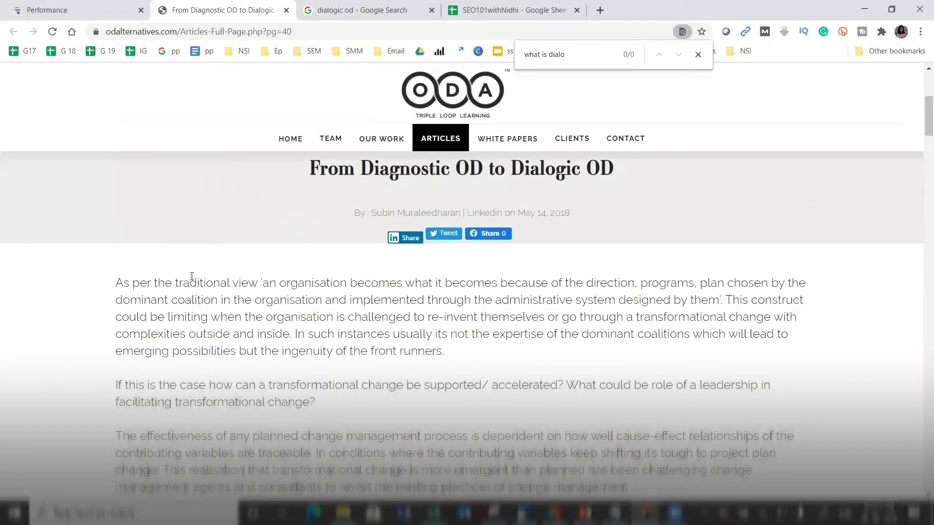
{"action": "left_click", "coordinate": [340, 7]}
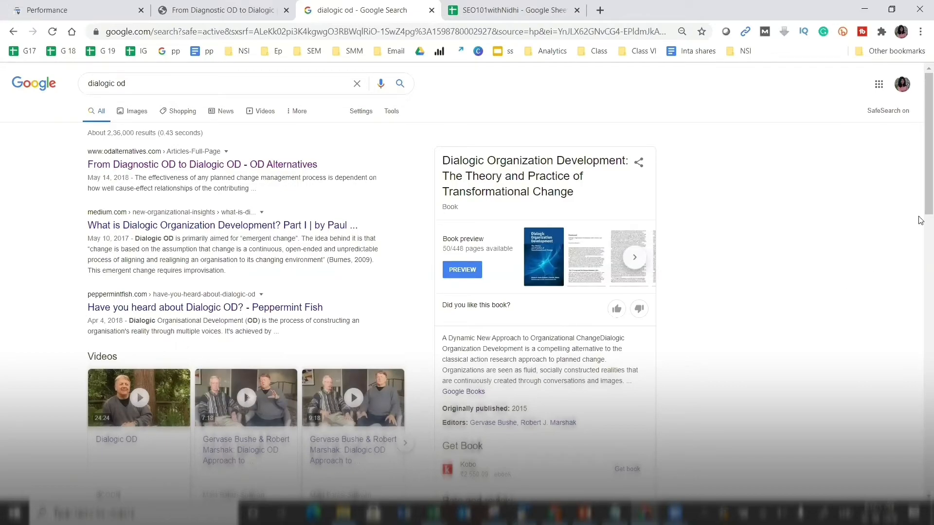
- Highlight the OD Alternatives result's description snippet, then return to the Performance report
{"action": "scroll", "coordinate": [921, 214], "scroll_direction": "down", "scroll_amount": 3}
{"action": "scroll", "coordinate": [921, 248], "scroll_direction": "down", "scroll_amount": 5}
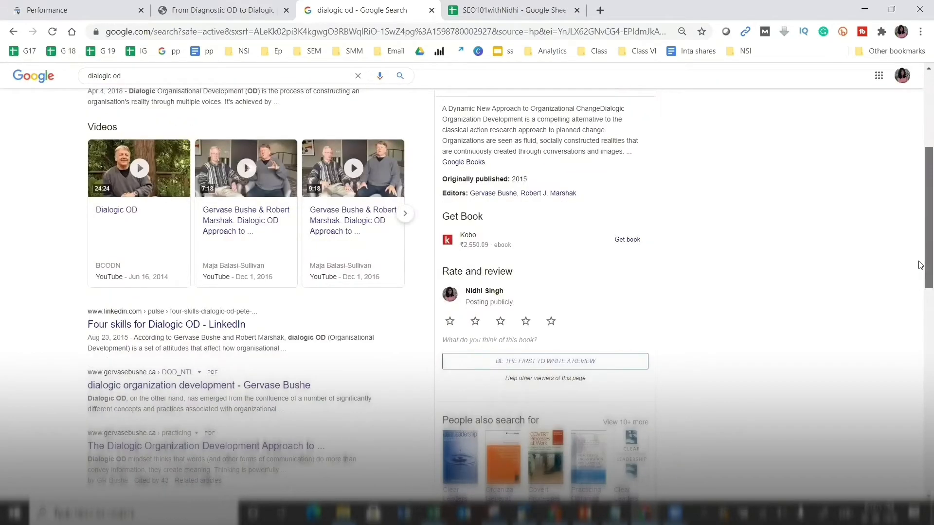
{"action": "scroll", "coordinate": [921, 305], "scroll_direction": "down", "scroll_amount": 2}
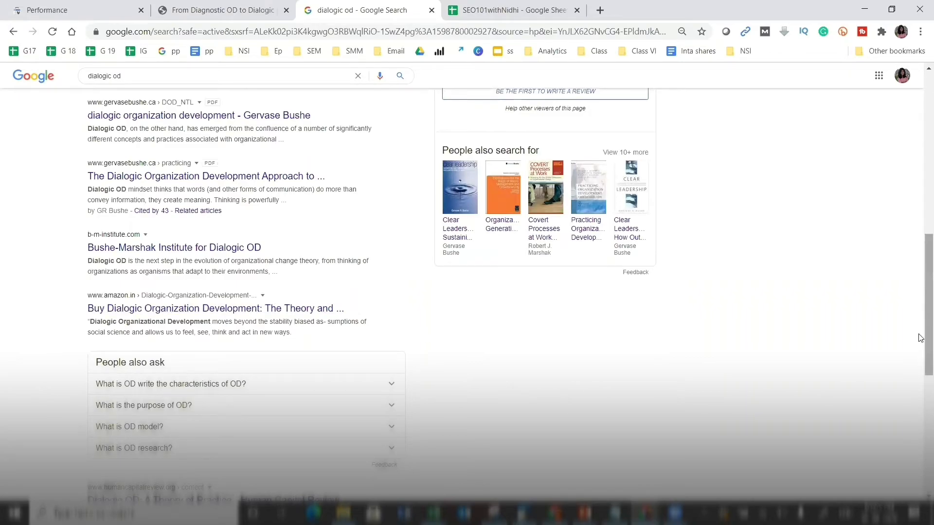
{"action": "scroll", "coordinate": [920, 346], "scroll_direction": "down", "scroll_amount": 2}
{"action": "scroll", "coordinate": [920, 351], "scroll_direction": "down", "scroll_amount": 2}
{"action": "scroll", "coordinate": [921, 267], "scroll_direction": "up", "scroll_amount": 5}
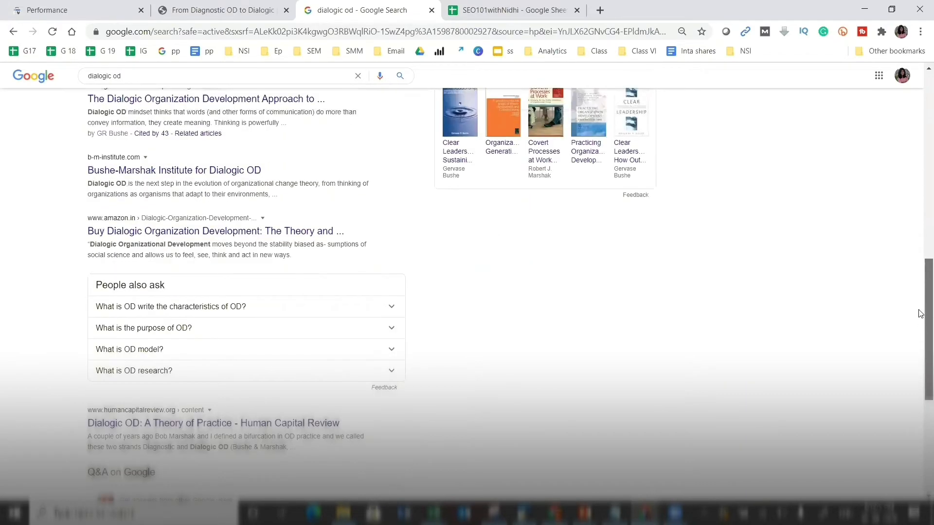
{"action": "scroll", "coordinate": [920, 194], "scroll_direction": "up", "scroll_amount": 6}
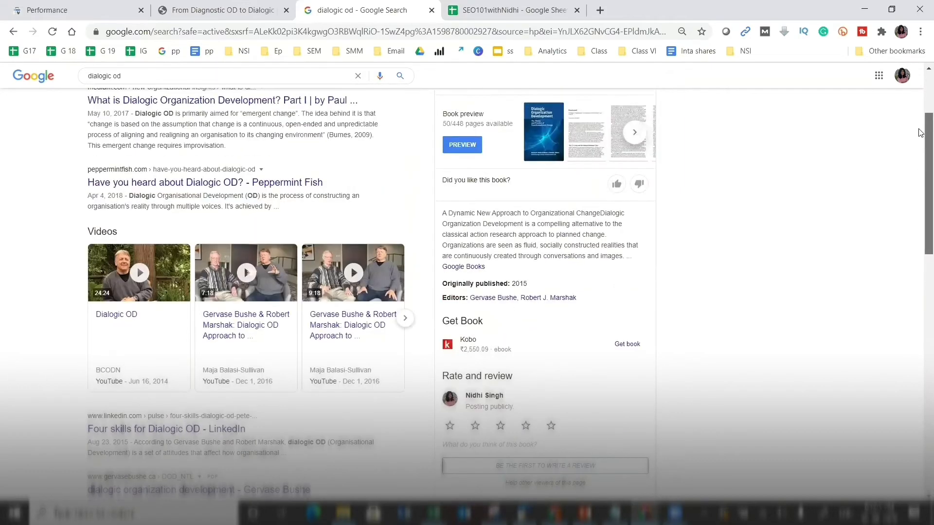
{"action": "scroll", "coordinate": [58, 190], "scroll_direction": "up", "scroll_amount": 3}
{"action": "left_click_drag", "start_coordinate": [279, 196], "coordinate": [136, 175]}
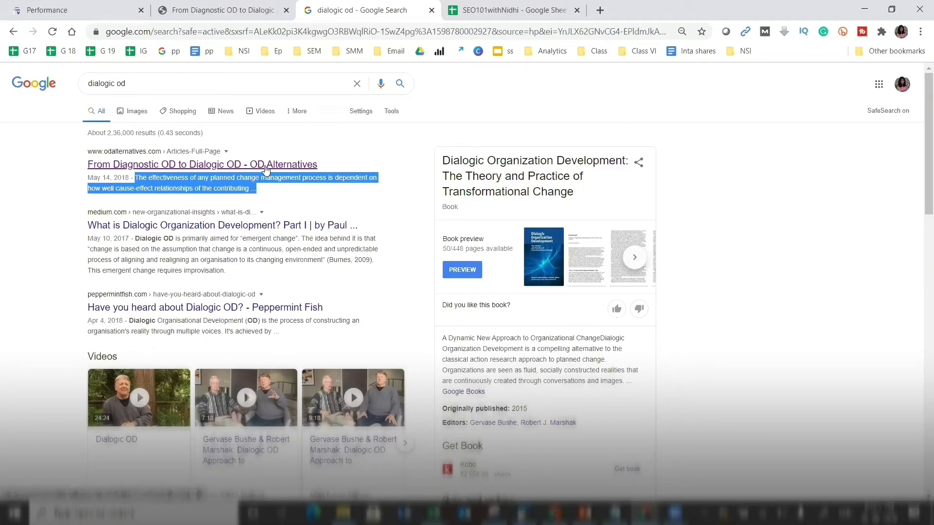
{"action": "left_click", "coordinate": [242, 7]}
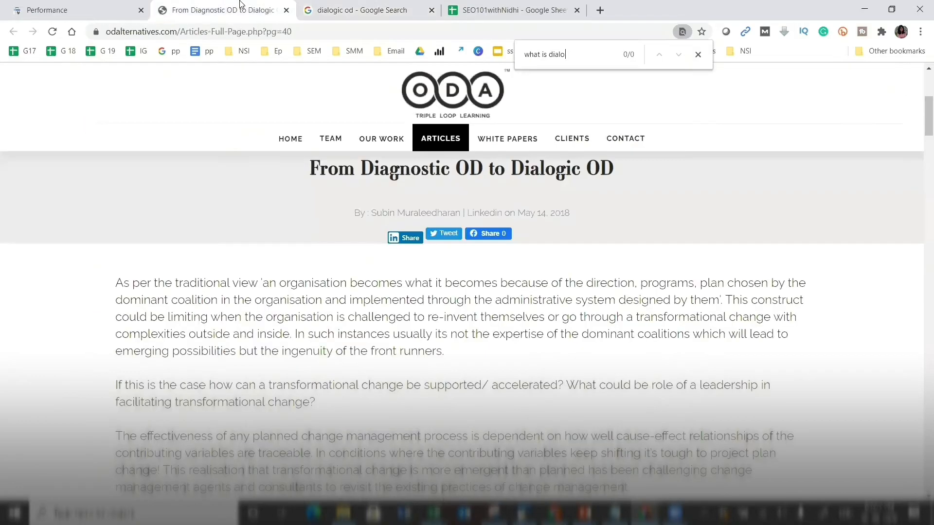
{"action": "left_click", "coordinate": [80, 5]}
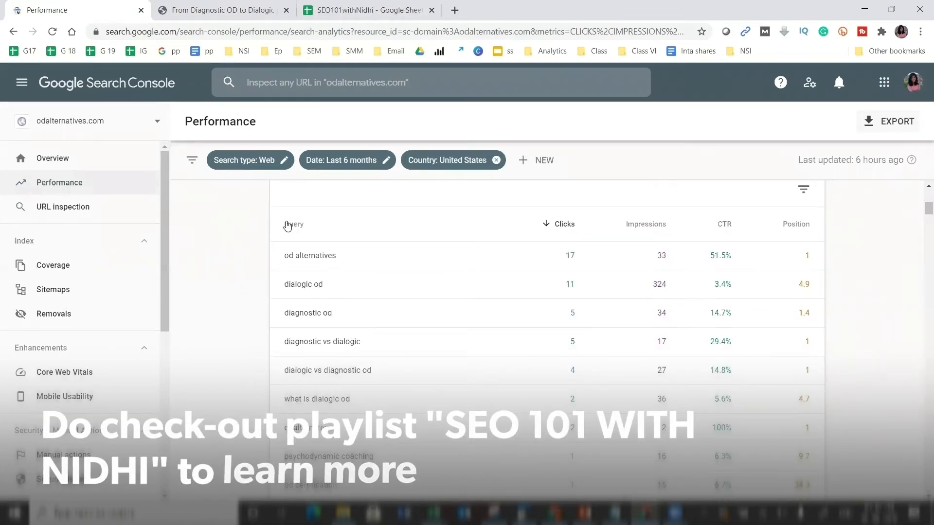
- Confirm organization-development-workshops.php is indexed, then view Coverage: 1 error, 78 valid, 426 excluded
{"action": "left_click", "coordinate": [55, 204]}
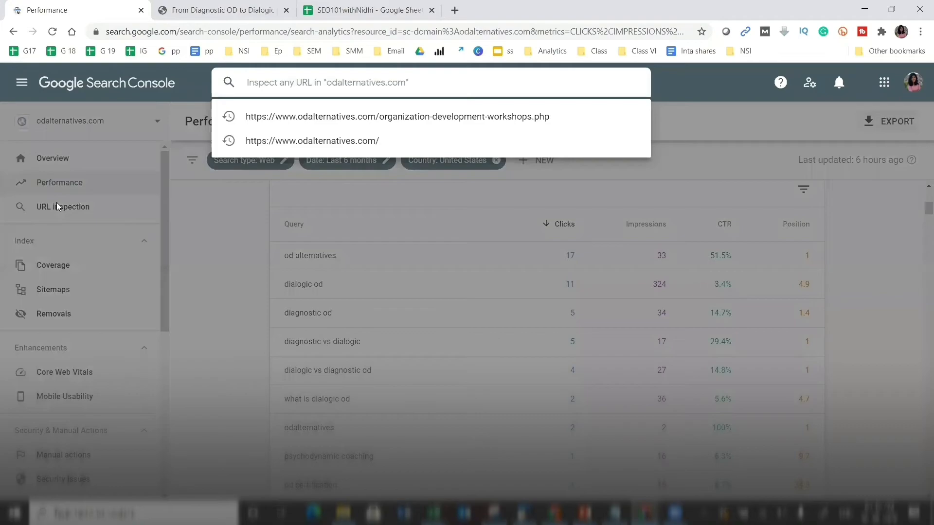
{"action": "left_click", "coordinate": [313, 118]}
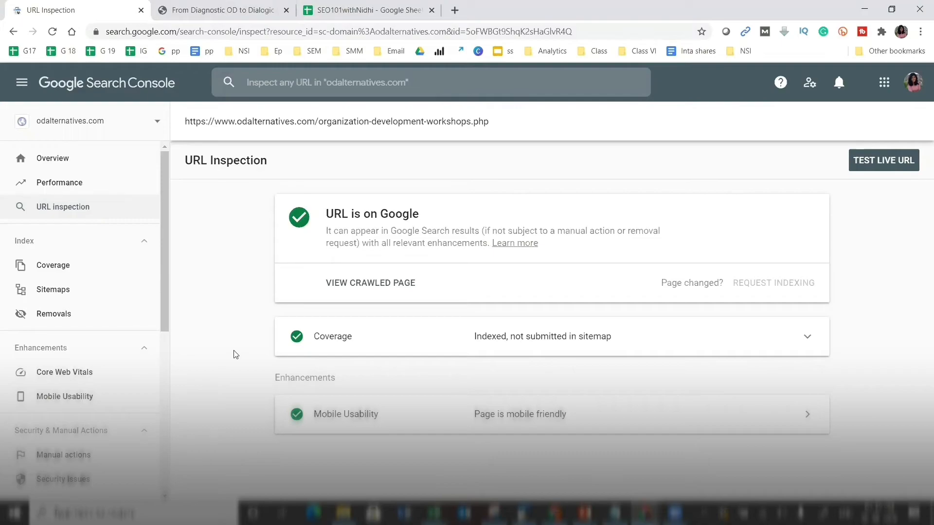
{"action": "left_click", "coordinate": [66, 265]}
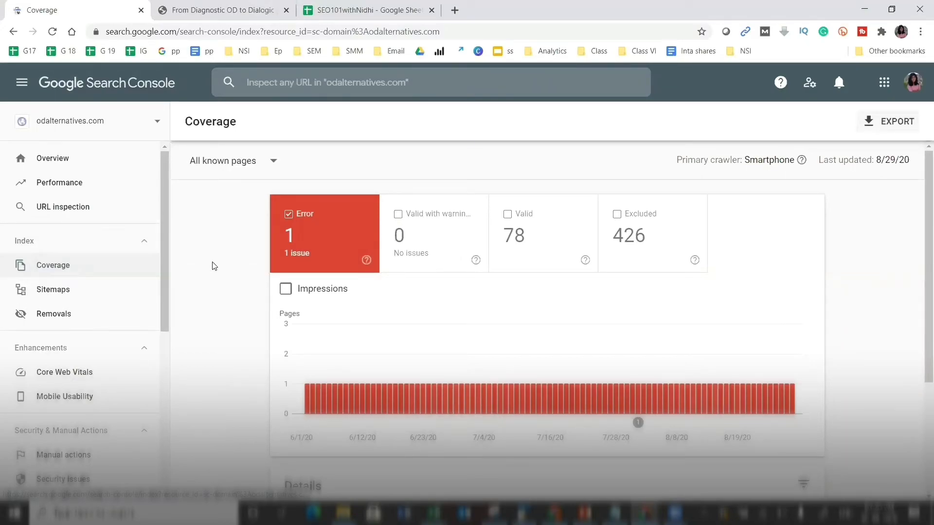
- Review the single Coverage error in the Details table, then plot the 426 excluded pages on the chart
{"action": "scroll", "coordinate": [215, 266], "scroll_direction": "down", "scroll_amount": 1}
{"action": "scroll", "coordinate": [215, 266], "scroll_direction": "down", "scroll_amount": 1}
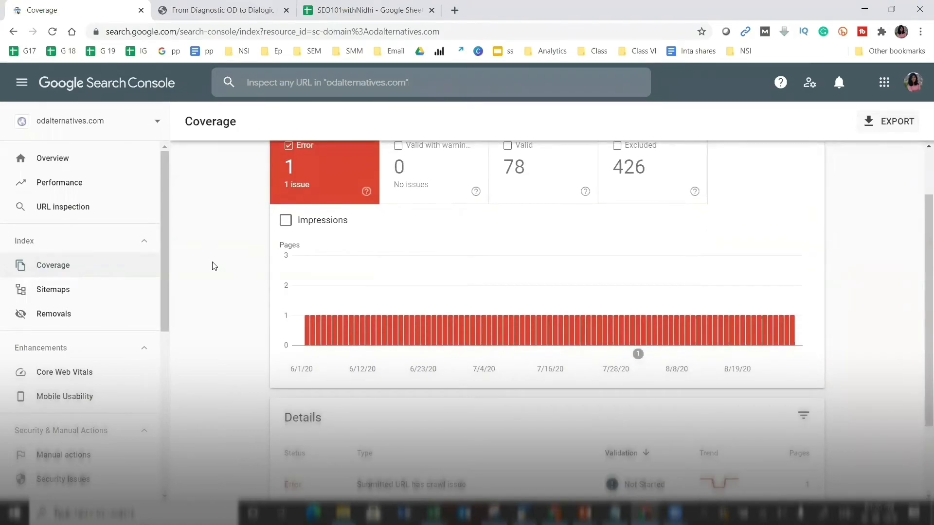
{"action": "scroll", "coordinate": [215, 266], "scroll_direction": "down", "scroll_amount": 2}
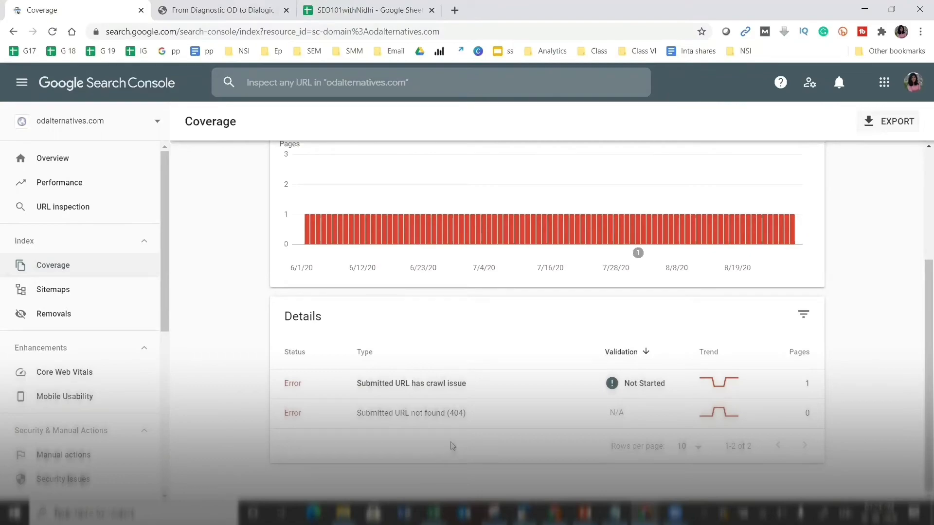
{"action": "scroll", "coordinate": [921, 206], "scroll_direction": "up", "scroll_amount": 4}
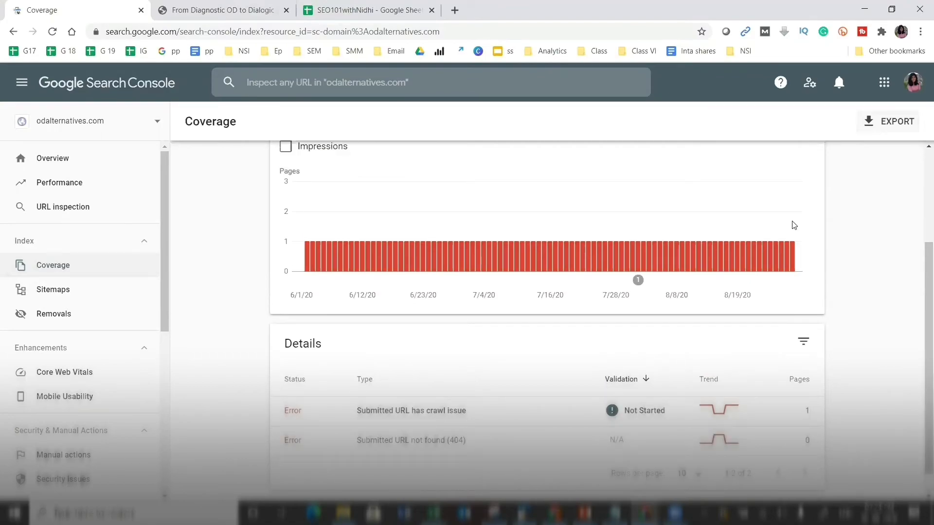
{"action": "left_click", "coordinate": [634, 258]}
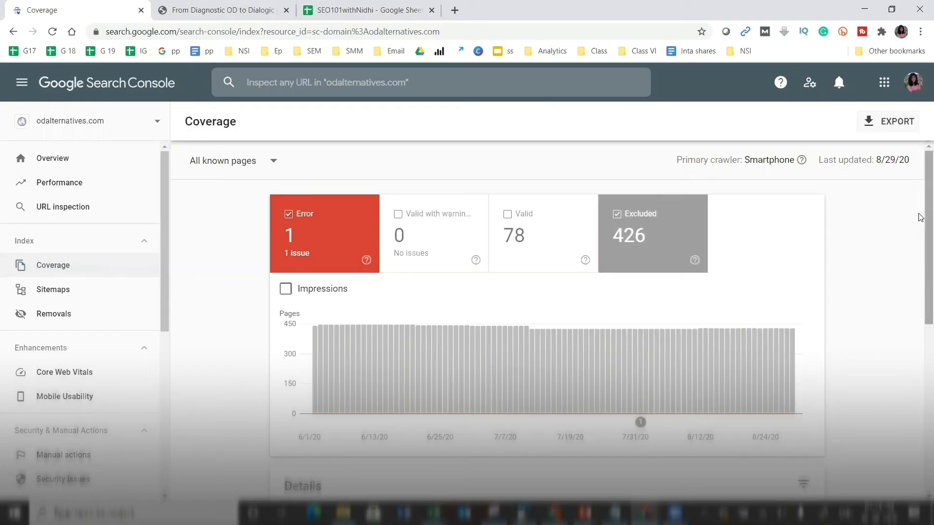
- Review the Crawl anomaly example URLs, then check both sitemaps show Success with 81 discovered URLs
{"action": "left_click_drag", "start_coordinate": [921, 217], "coordinate": [920, 371]}
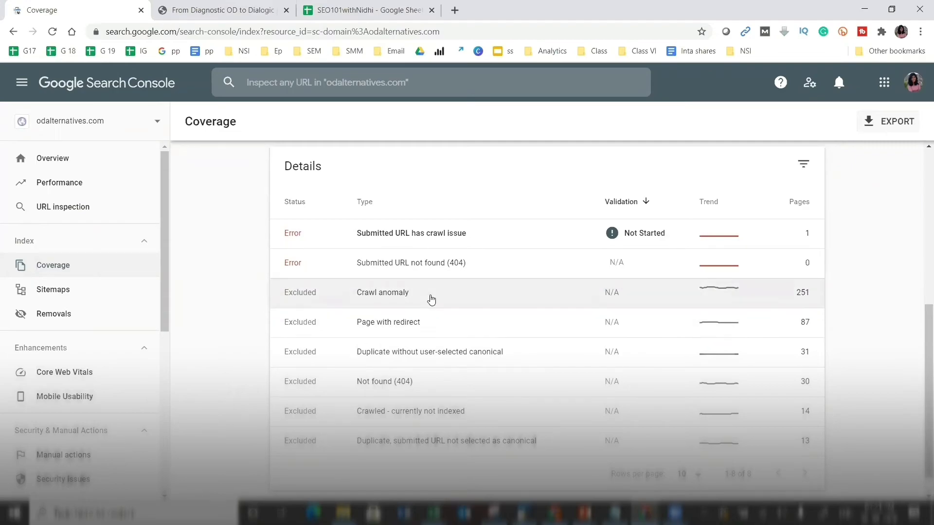
{"action": "left_click", "coordinate": [404, 294]}
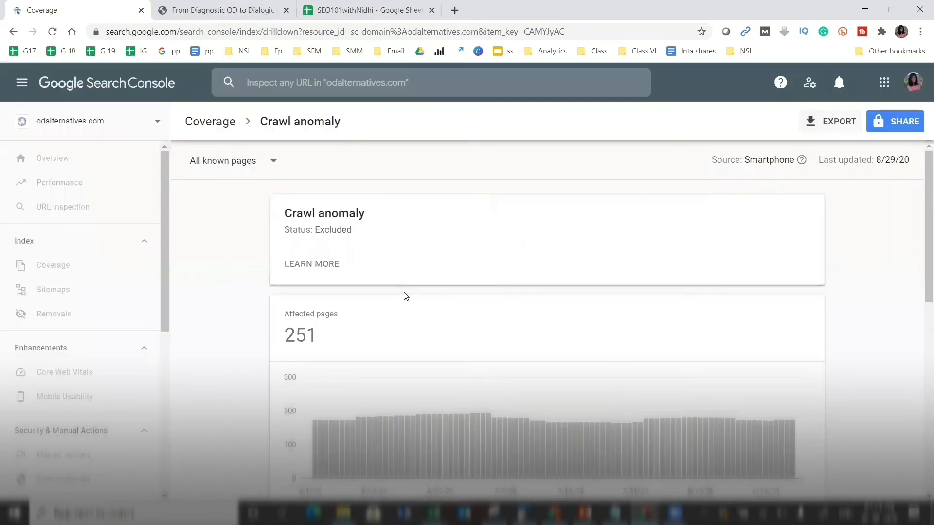
{"action": "left_click_drag", "start_coordinate": [921, 228], "coordinate": [921, 424]}
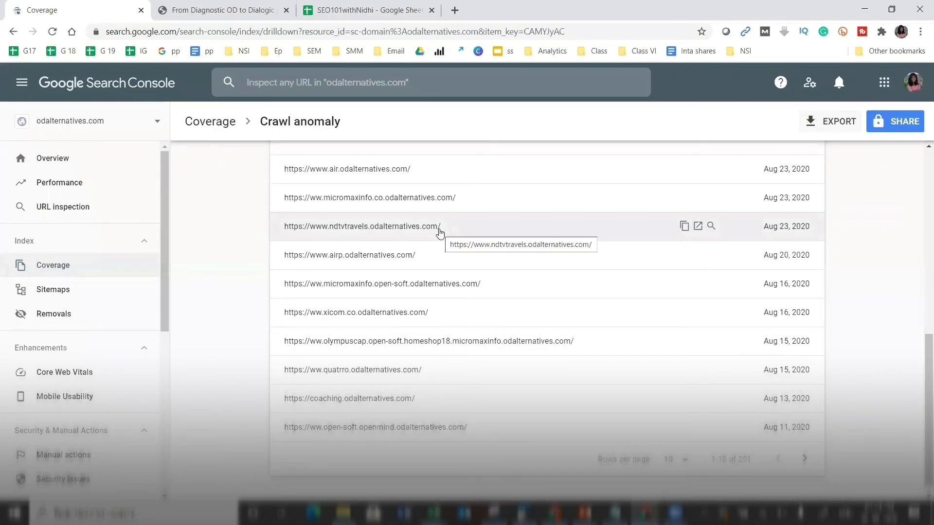
{"action": "left_click", "coordinate": [70, 290]}
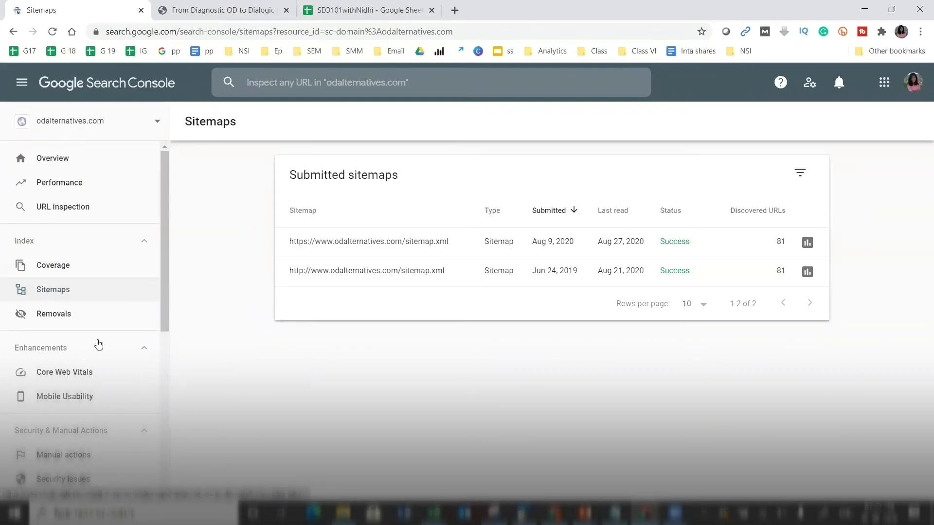
{"action": "left_click_drag", "start_coordinate": [166, 309], "coordinate": [180, 378]}
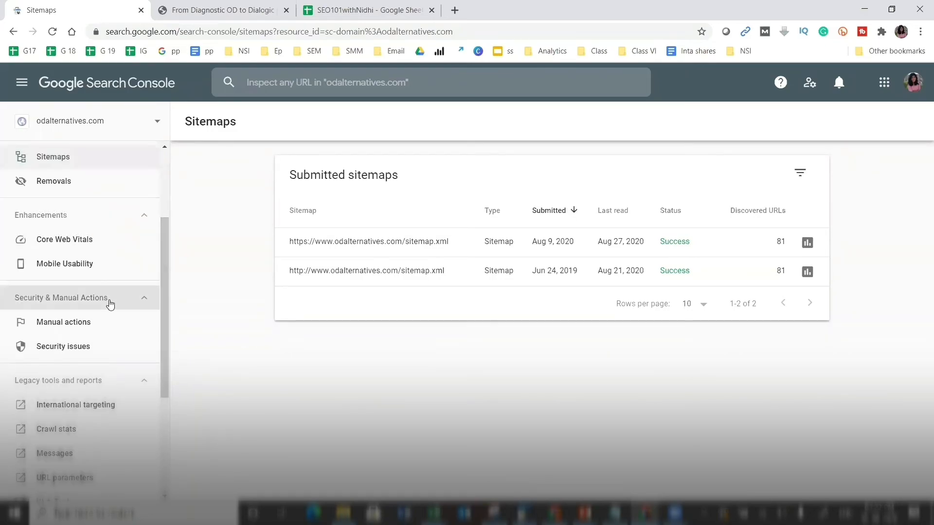
{"action": "left_click", "coordinate": [144, 216]}
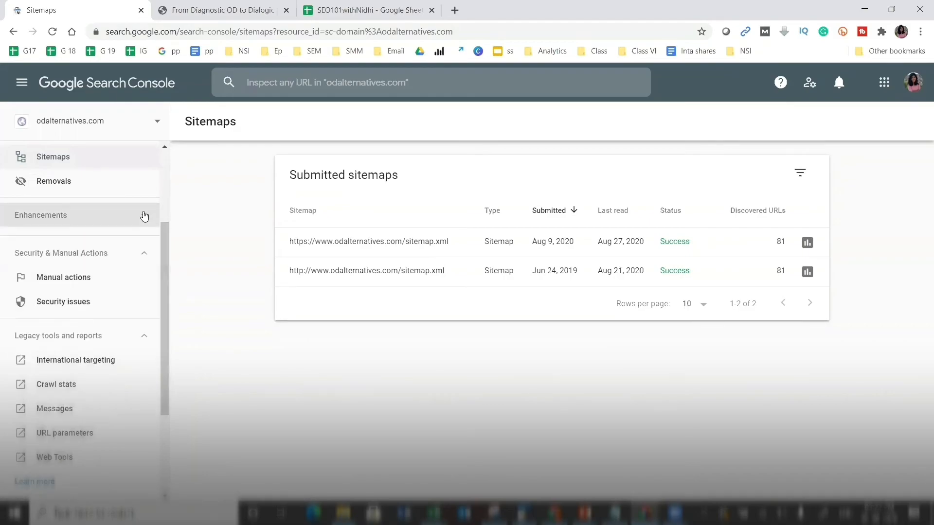
{"action": "left_click", "coordinate": [145, 216]}
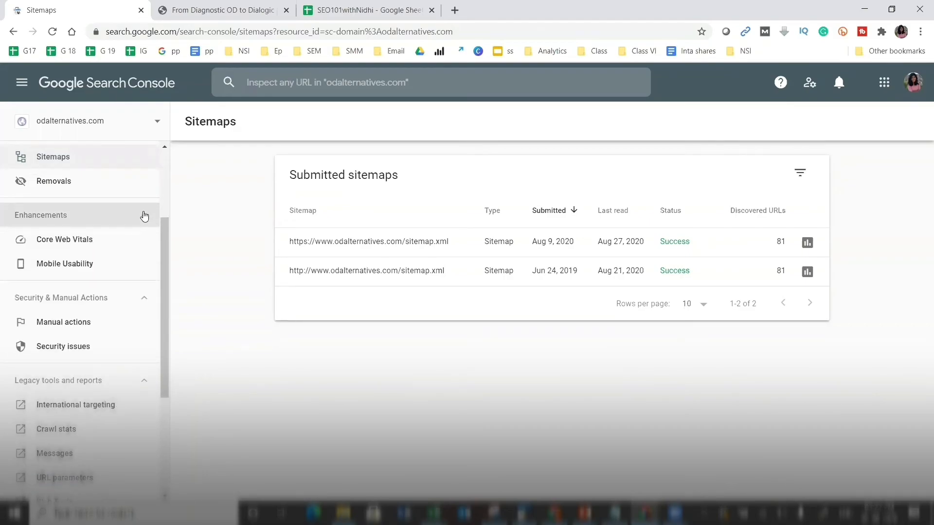
- Compare the Core Web Vitals Mobile and Desktop charts, each showing 15 poor URLs
{"action": "left_click", "coordinate": [97, 234]}
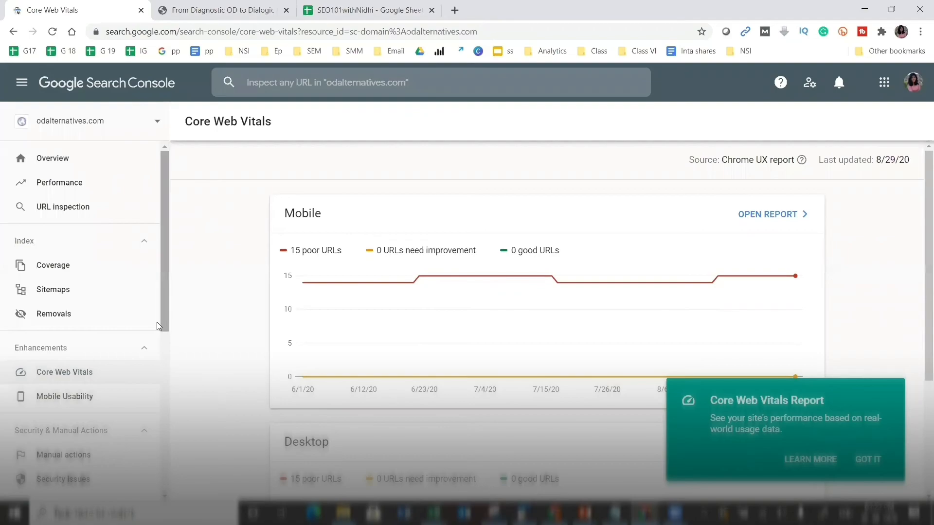
{"action": "scroll", "coordinate": [161, 331], "scroll_direction": "down", "scroll_amount": 1}
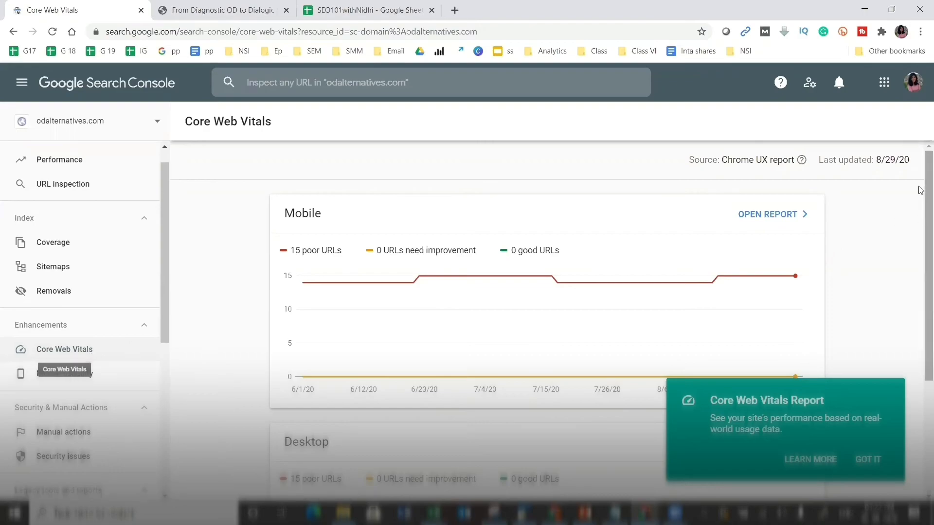
{"action": "scroll", "coordinate": [920, 190], "scroll_direction": "down", "scroll_amount": 4}
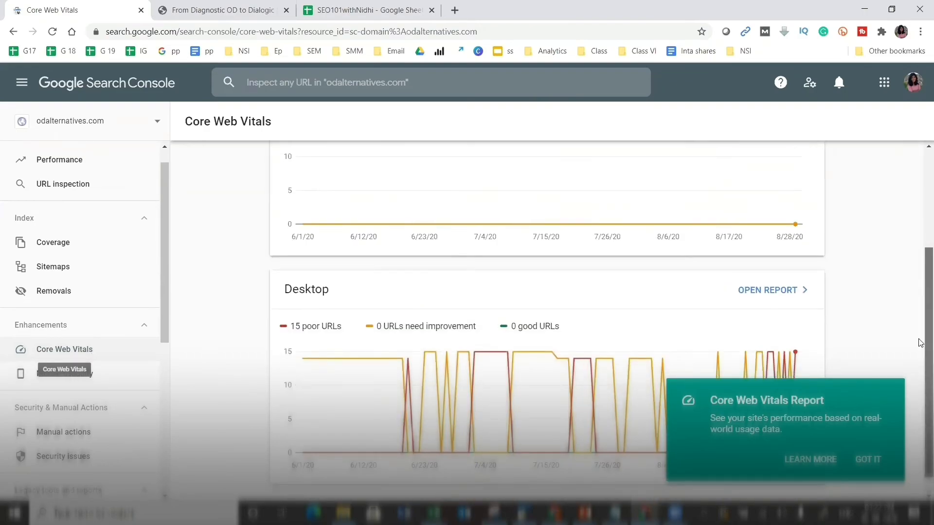
{"action": "scroll", "coordinate": [921, 354], "scroll_direction": "up", "scroll_amount": 4}
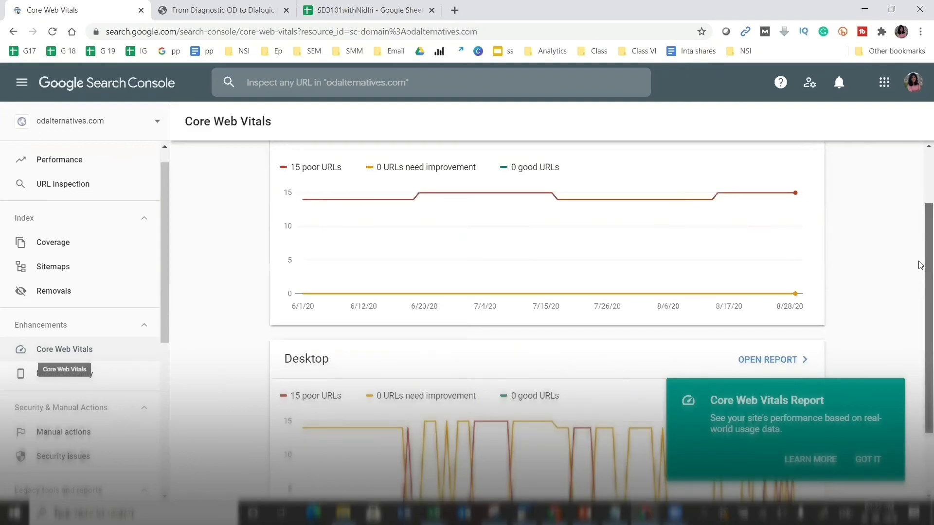
{"action": "scroll", "coordinate": [917, 214], "scroll_direction": "down", "scroll_amount": 4}
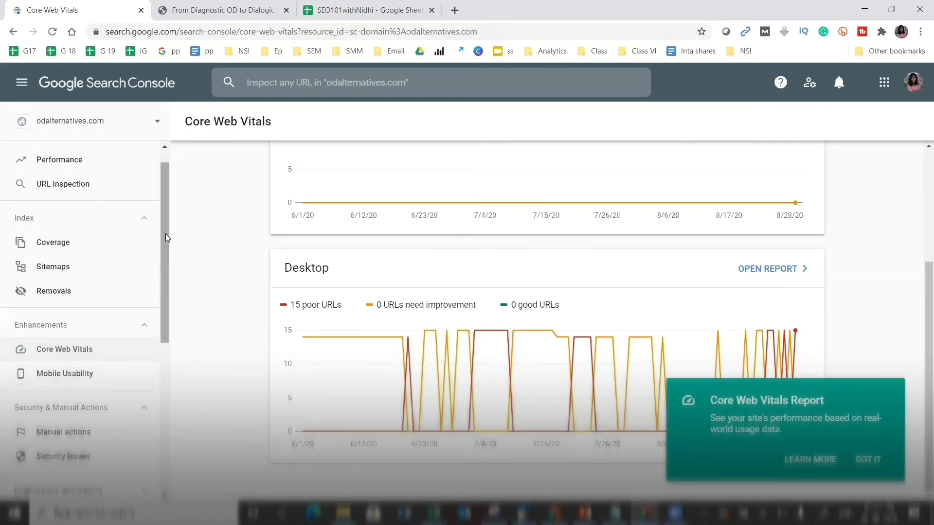
{"action": "right_click", "coordinate": [166, 252]}
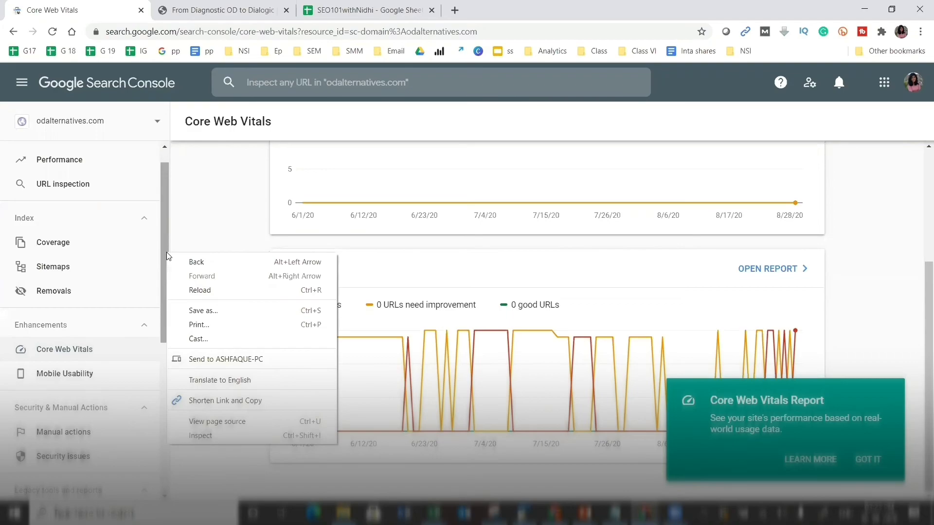
{"action": "left_click", "coordinate": [166, 231]}
{"action": "left_click_drag", "start_coordinate": [167, 231], "coordinate": [164, 282]}
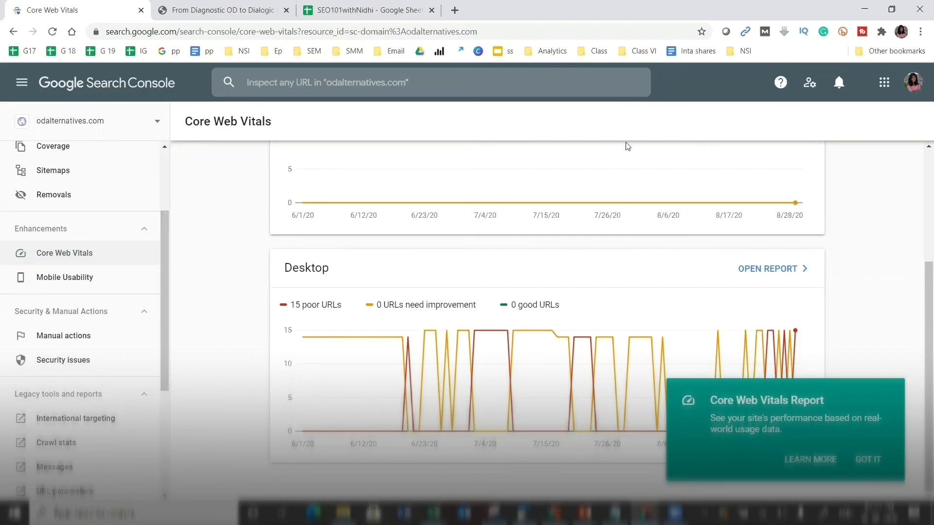
- Save the ODA article's fish header image as Art-40.jpg and view it in its folder
{"action": "left_click", "coordinate": [239, 9]}
{"action": "scroll", "coordinate": [539, 153], "scroll_direction": "up", "scroll_amount": 5}
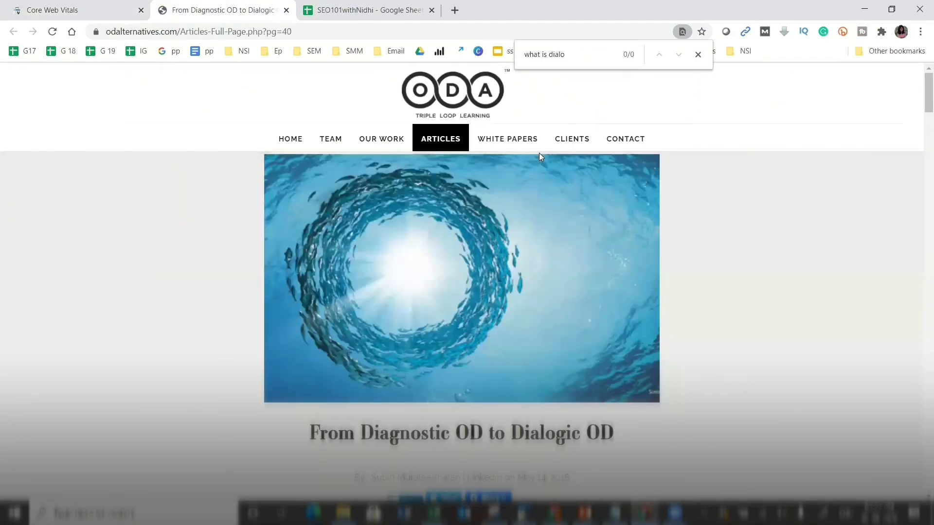
{"action": "right_click", "coordinate": [456, 247]}
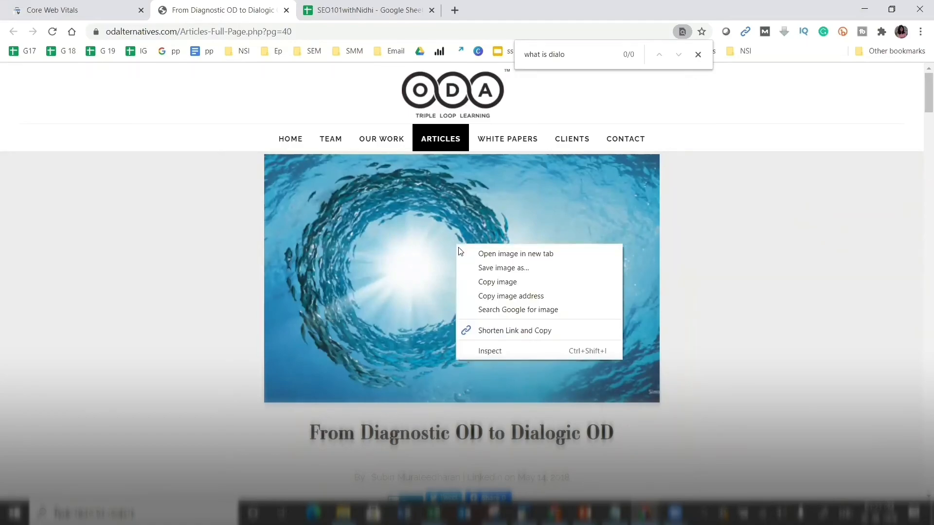
{"action": "left_click", "coordinate": [485, 267]}
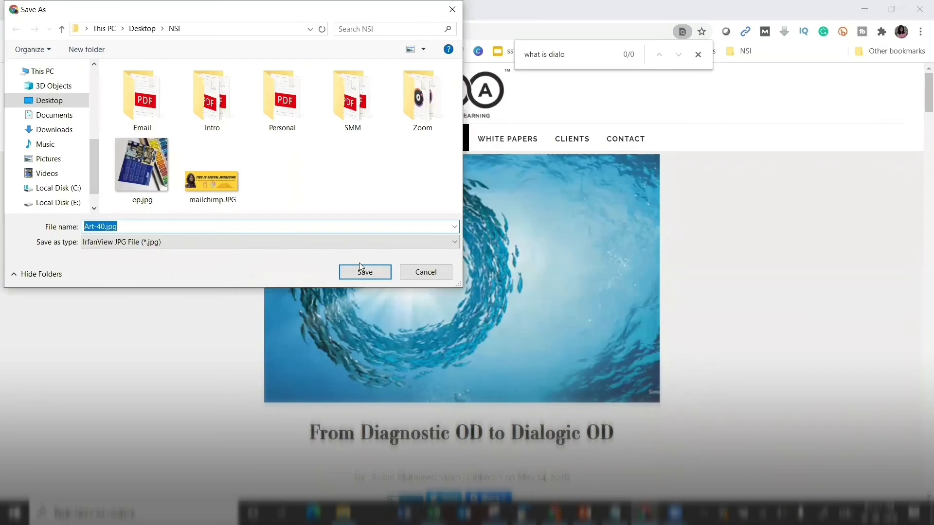
{"action": "left_click", "coordinate": [359, 266]}
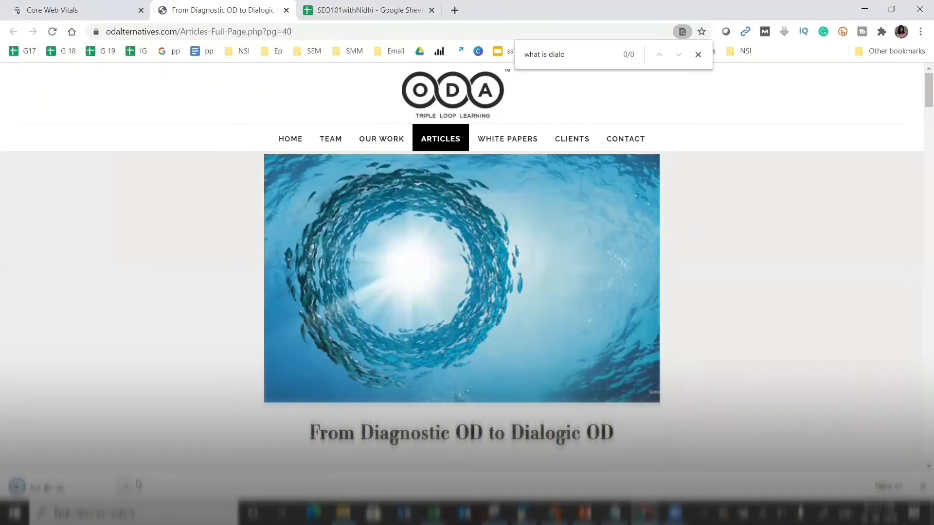
{"action": "left_click", "coordinate": [136, 483]}
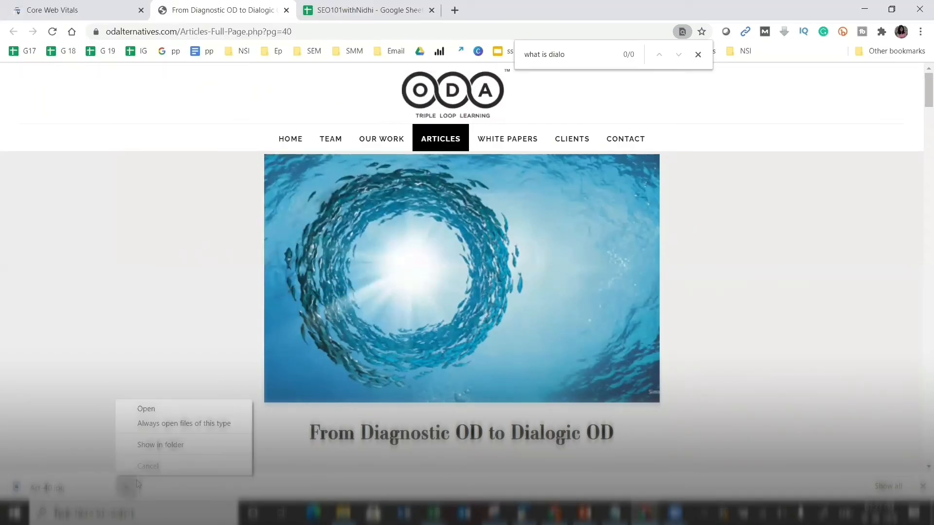
{"action": "left_click", "coordinate": [150, 444]}
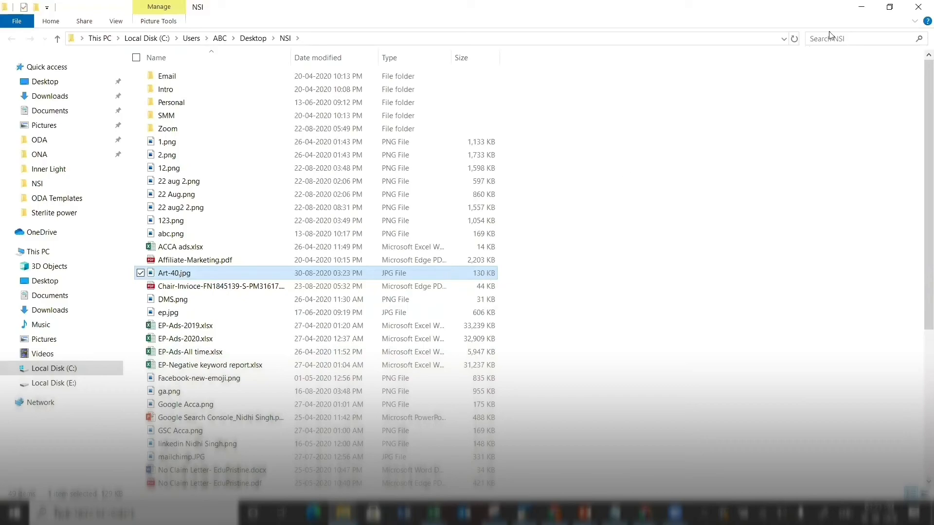
{"action": "left_click", "coordinate": [865, 10]}
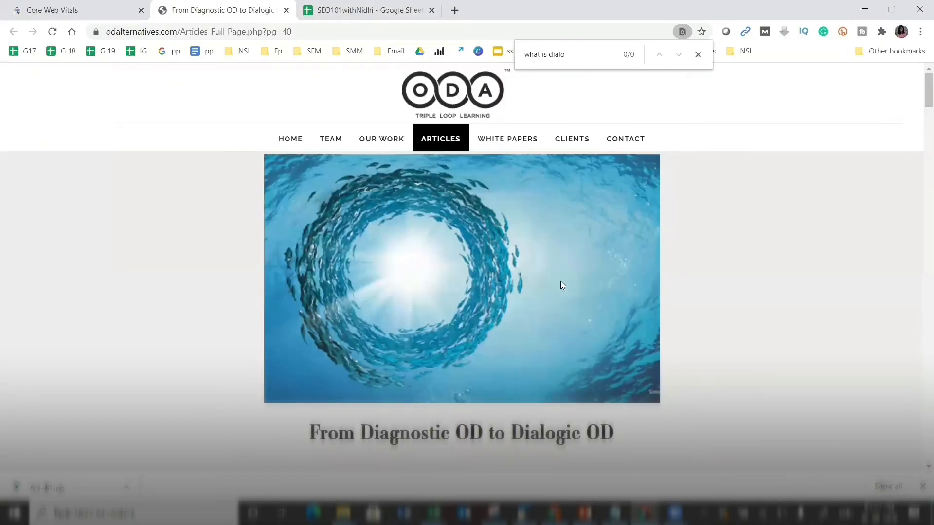
- Read further down the Diagnostic-to-Dialogic OD article, then return to the Core Web Vitals report
{"action": "scroll", "coordinate": [507, 334], "scroll_direction": "down", "scroll_amount": 1}
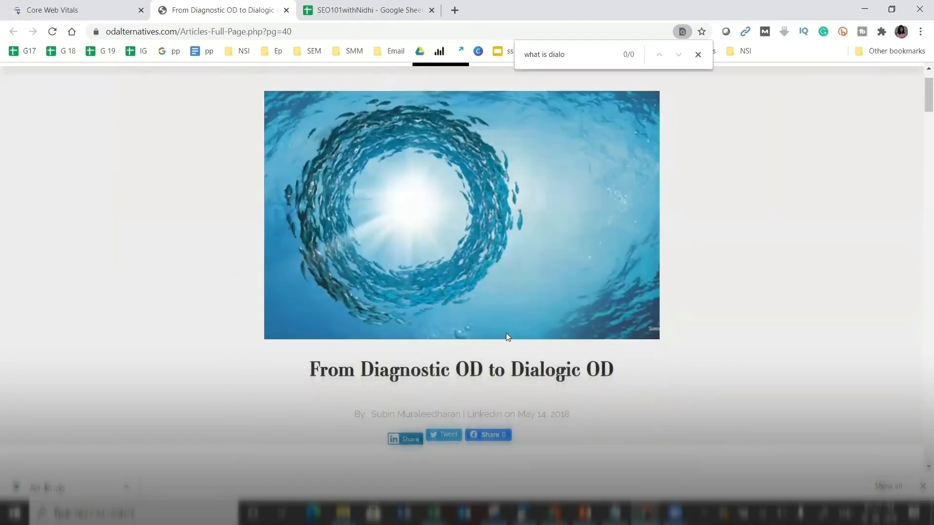
{"action": "scroll", "coordinate": [506, 335], "scroll_direction": "down", "scroll_amount": 3}
{"action": "scroll", "coordinate": [507, 337], "scroll_direction": "down", "scroll_amount": 3}
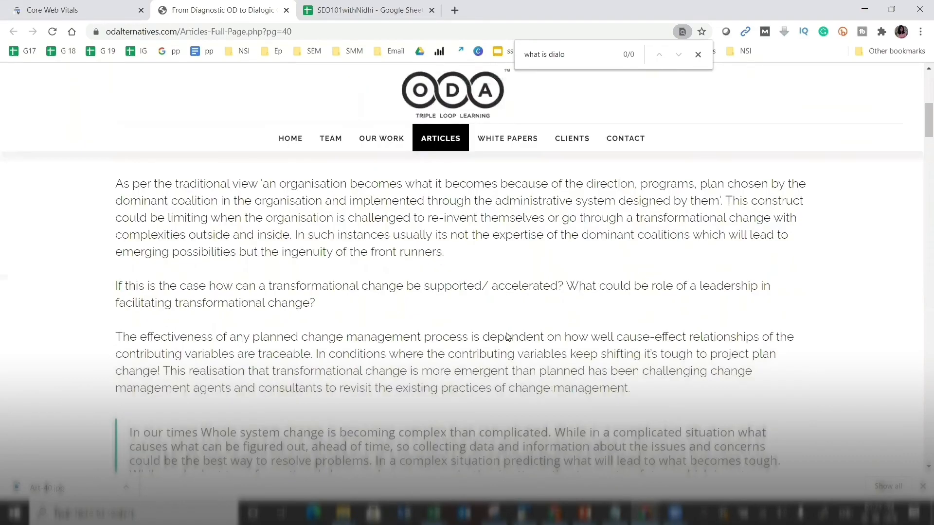
{"action": "key", "text": "super+Down"}
{"action": "key", "text": "super+Down"}
{"action": "left_click", "coordinate": [645, 513]}
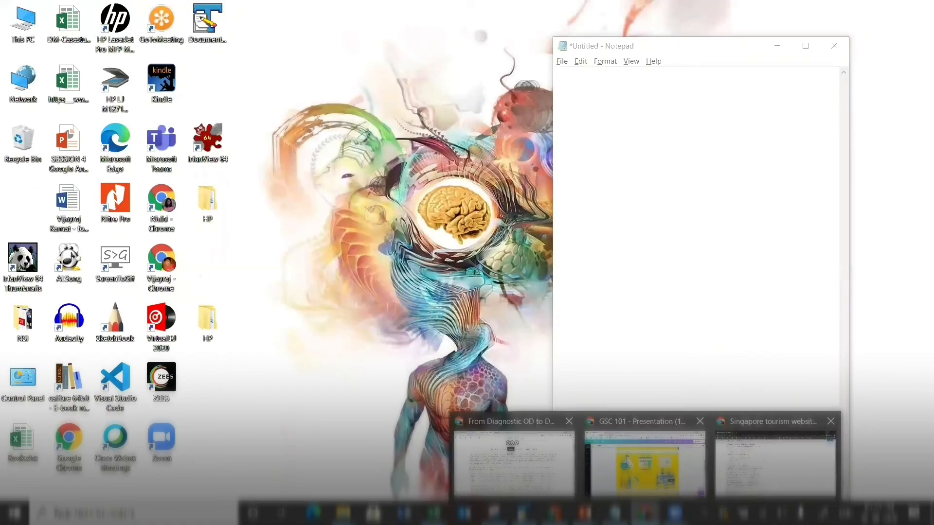
{"action": "left_click", "coordinate": [534, 459]}
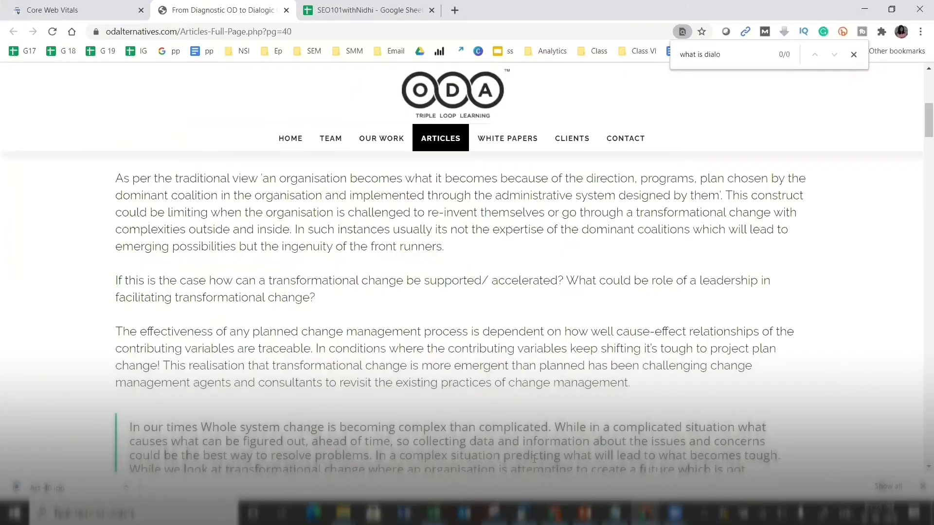
{"action": "key", "text": "ctrl+shift+Tab"}
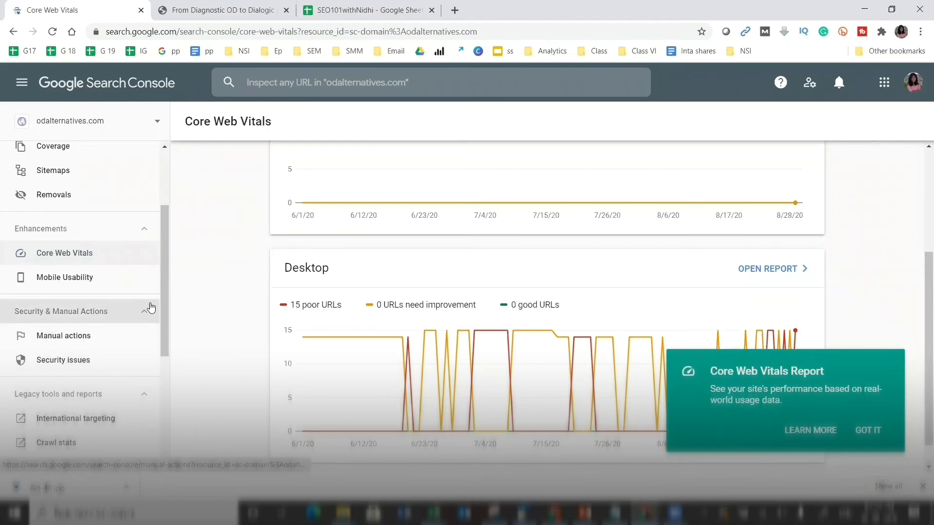
- Open Mobile Usability and list its three errors, each affecting 16 pages
{"action": "scroll", "coordinate": [107, 272], "scroll_direction": "down", "scroll_amount": 1}
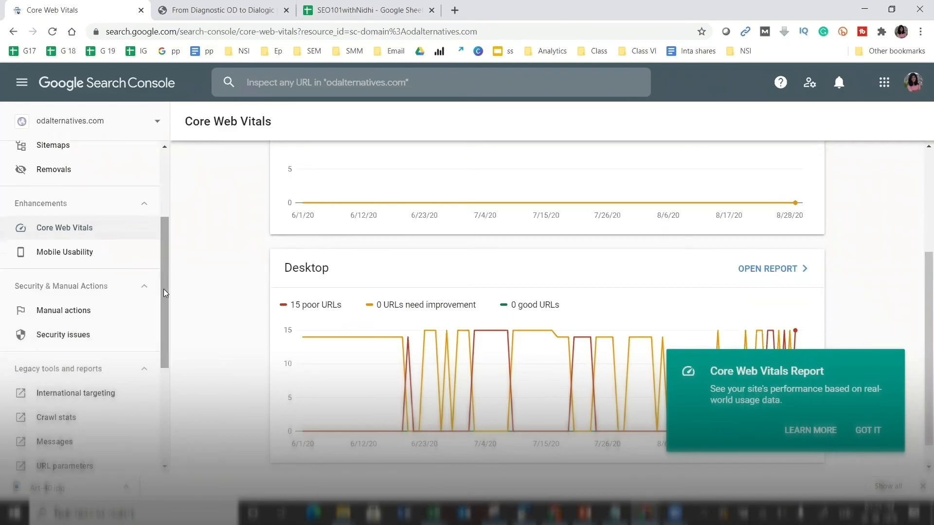
{"action": "left_click", "coordinate": [98, 254]}
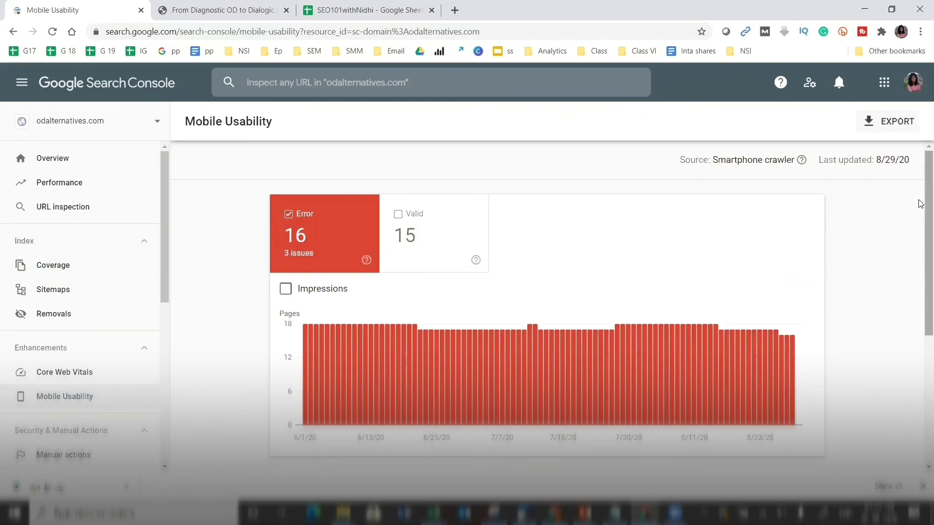
{"action": "scroll", "coordinate": [921, 302], "scroll_direction": "down", "scroll_amount": 4}
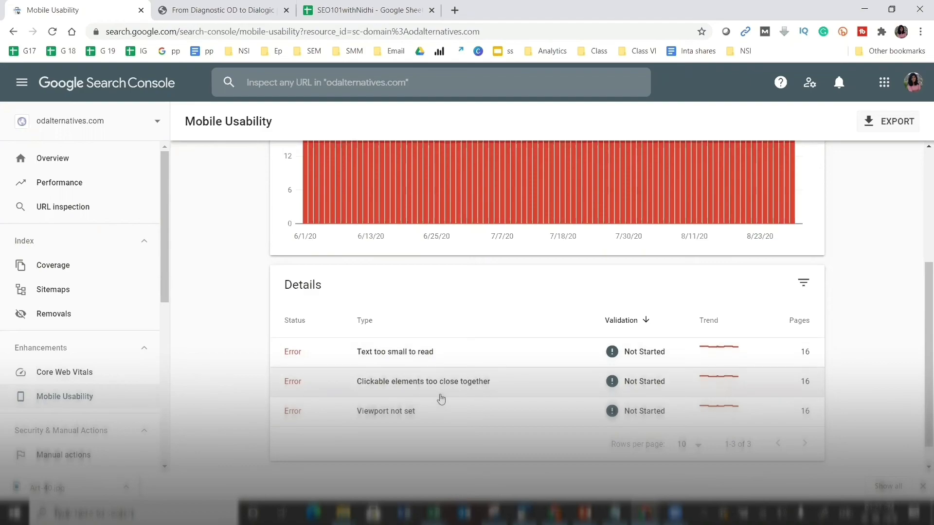
{"action": "left_click", "coordinate": [163, 6]}
{"action": "scroll", "coordinate": [522, 292], "scroll_direction": "up", "scroll_amount": 5}
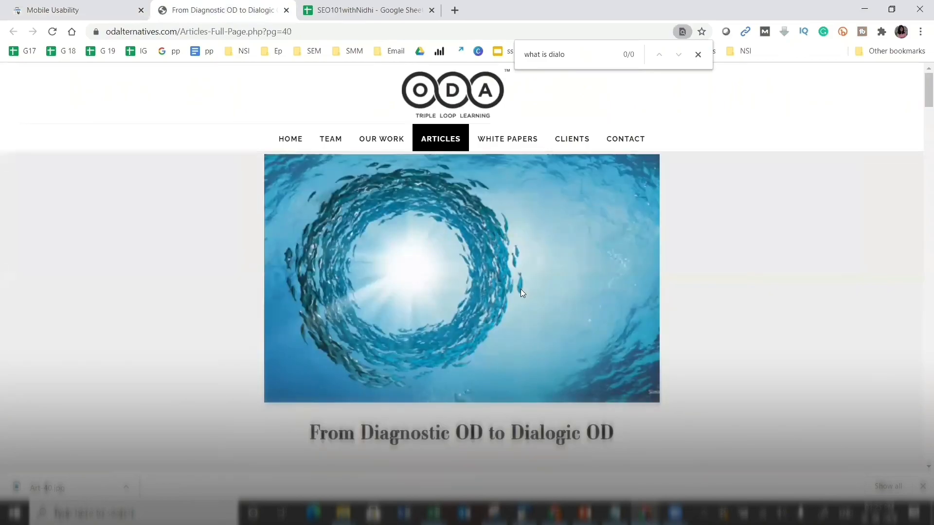
{"action": "scroll", "coordinate": [521, 292], "scroll_direction": "down", "scroll_amount": 18}
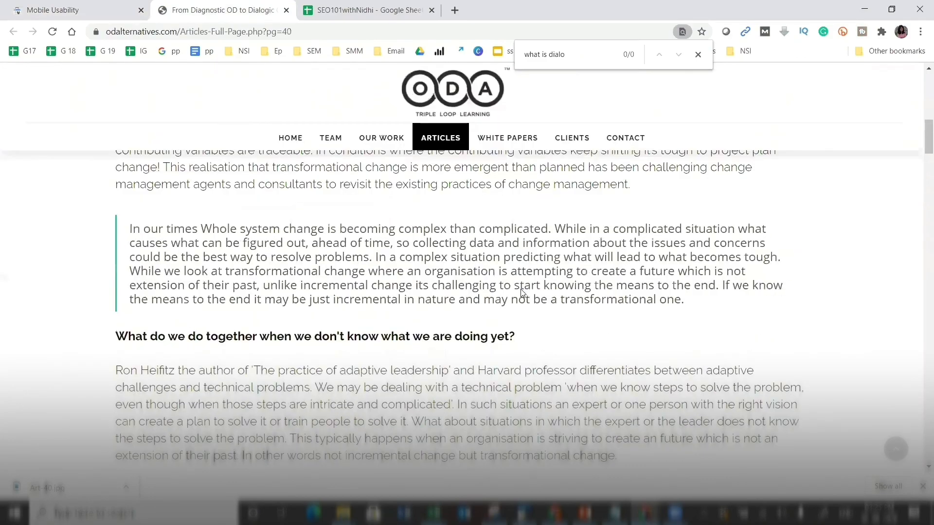
{"action": "scroll", "coordinate": [522, 293], "scroll_direction": "down", "scroll_amount": 10}
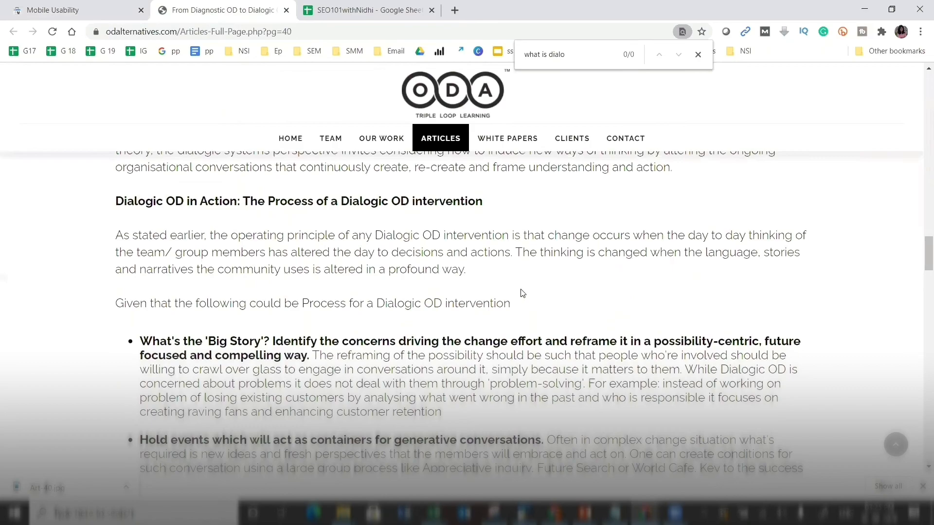
{"action": "scroll", "coordinate": [522, 293], "scroll_direction": "up", "scroll_amount": 1}
{"action": "scroll", "coordinate": [522, 292], "scroll_direction": "down", "scroll_amount": 15}
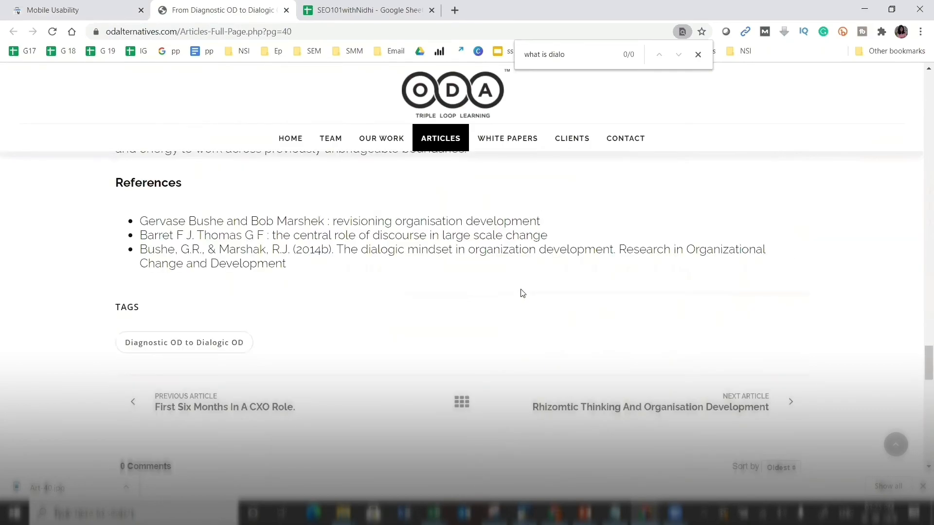
{"action": "scroll", "coordinate": [522, 292], "scroll_direction": "up", "scroll_amount": 12}
{"action": "scroll", "coordinate": [380, 264], "scroll_direction": "up", "scroll_amount": 15}
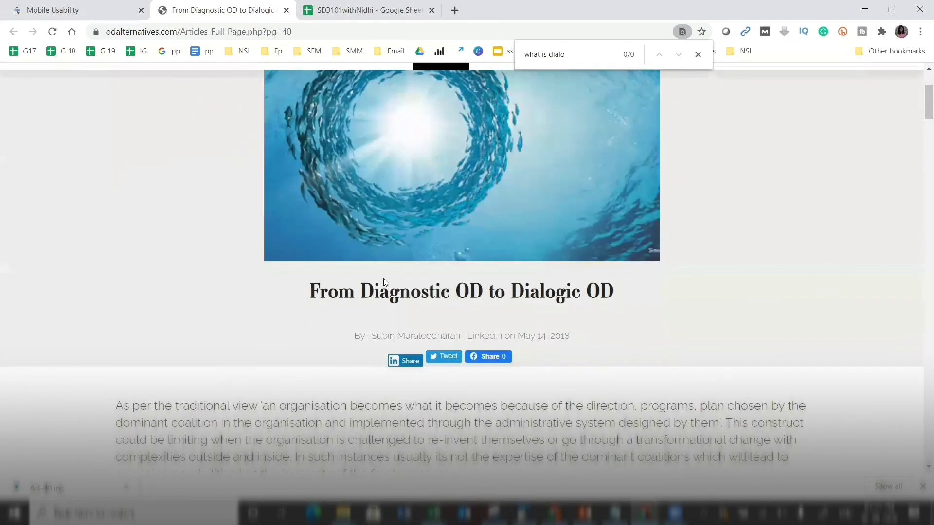
{"action": "scroll", "coordinate": [383, 282], "scroll_direction": "up", "scroll_amount": 2}
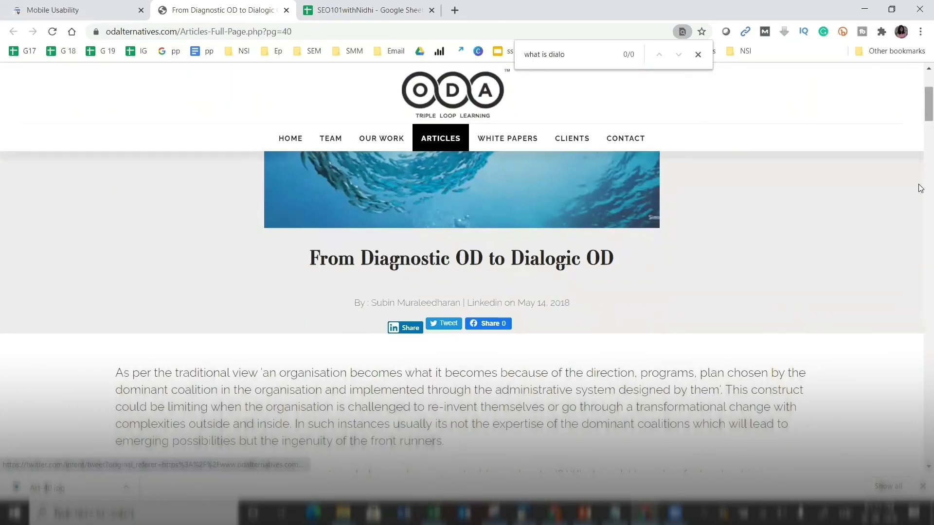
{"action": "right_click", "coordinate": [920, 223]}
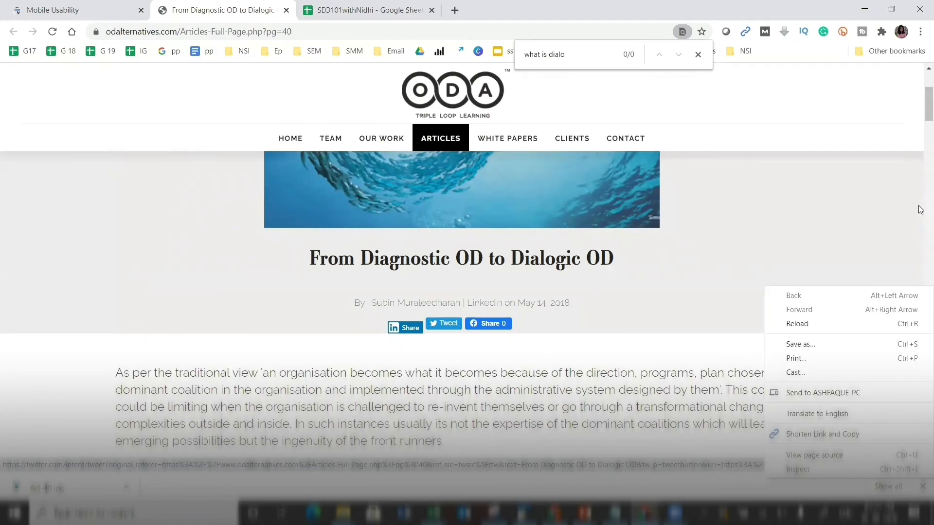
{"action": "left_click", "coordinate": [924, 208]}
{"action": "left_click", "coordinate": [924, 181]}
{"action": "right_click", "coordinate": [922, 246]}
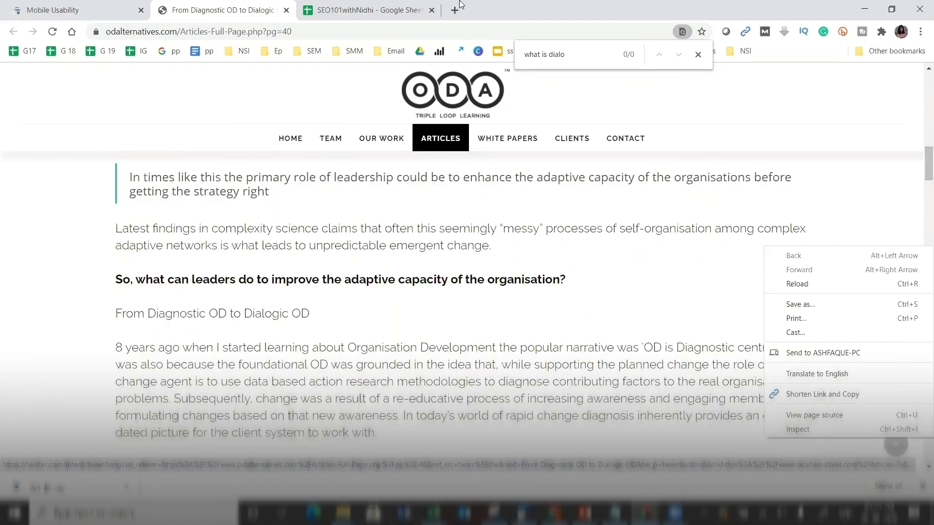
{"action": "left_click", "coordinate": [16, 2]}
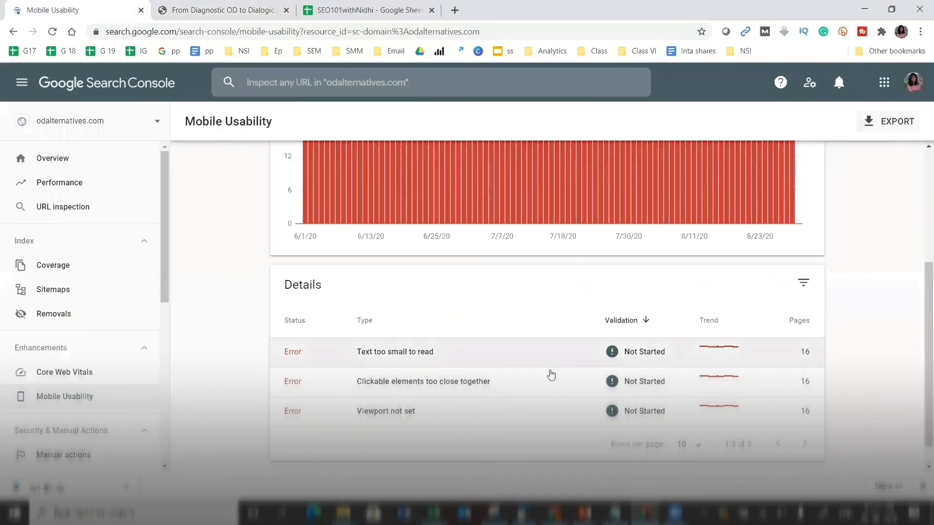
{"action": "left_click", "coordinate": [457, 382]}
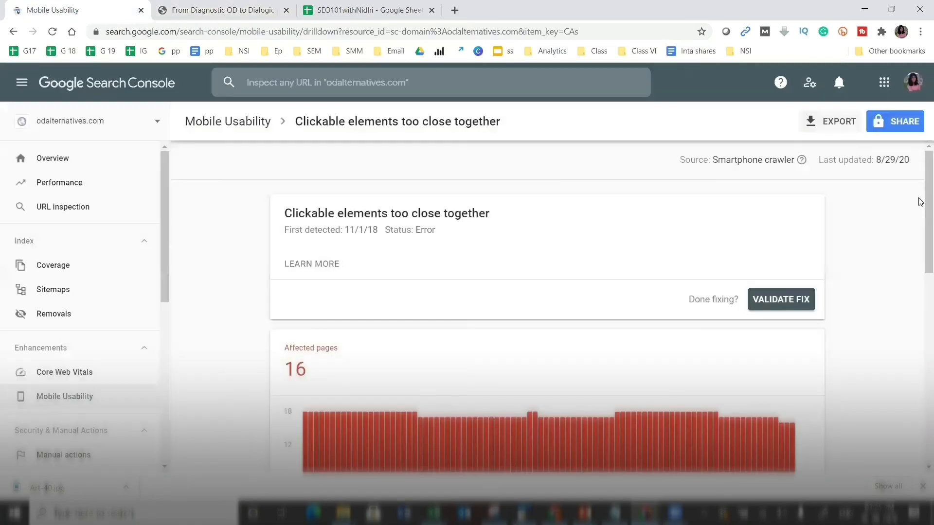
{"action": "scroll", "coordinate": [921, 274], "scroll_direction": "down", "scroll_amount": 7}
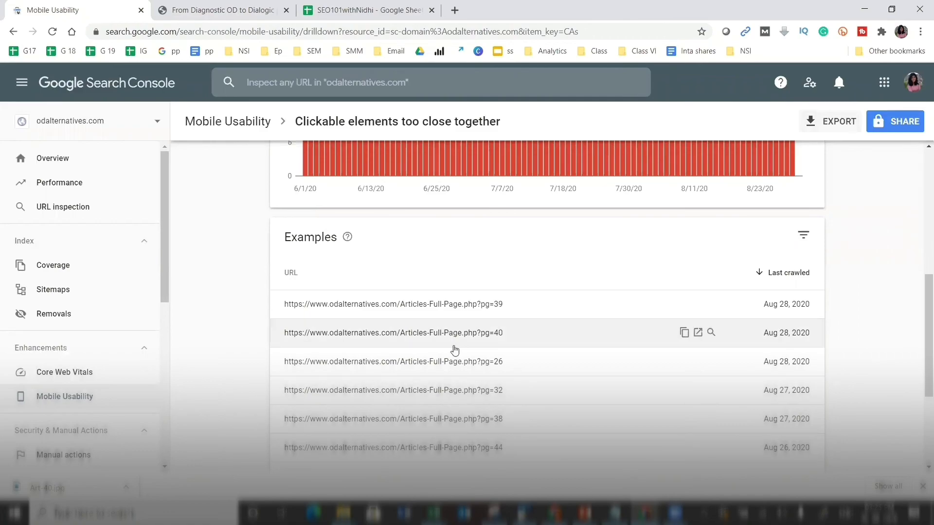
{"action": "left_click", "coordinate": [259, 4]}
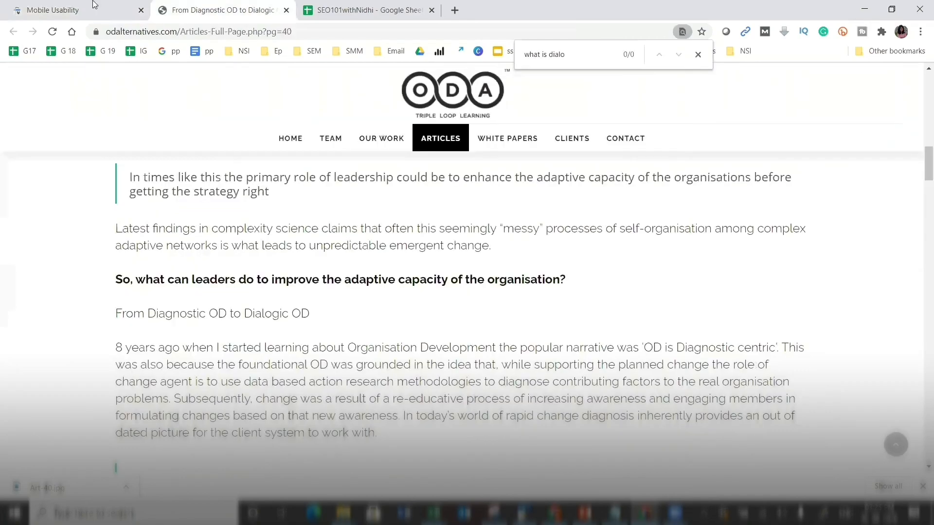
{"action": "left_click", "coordinate": [53, 10]}
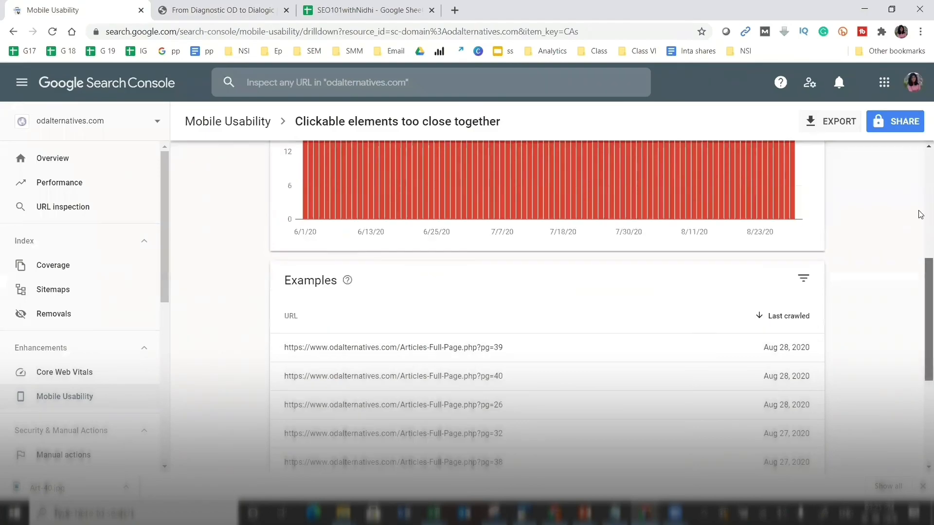
{"action": "scroll", "coordinate": [921, 311], "scroll_direction": "up", "scroll_amount": 10}
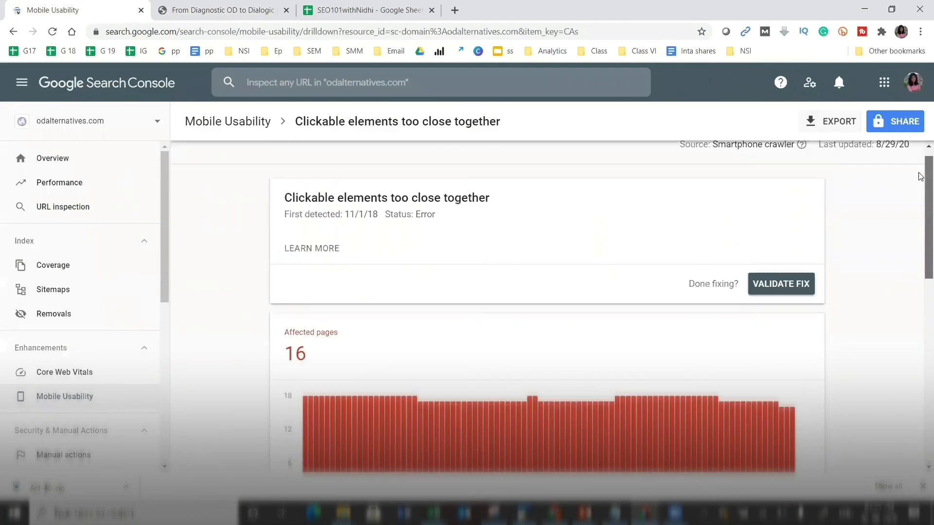
{"action": "left_click", "coordinate": [74, 392]}
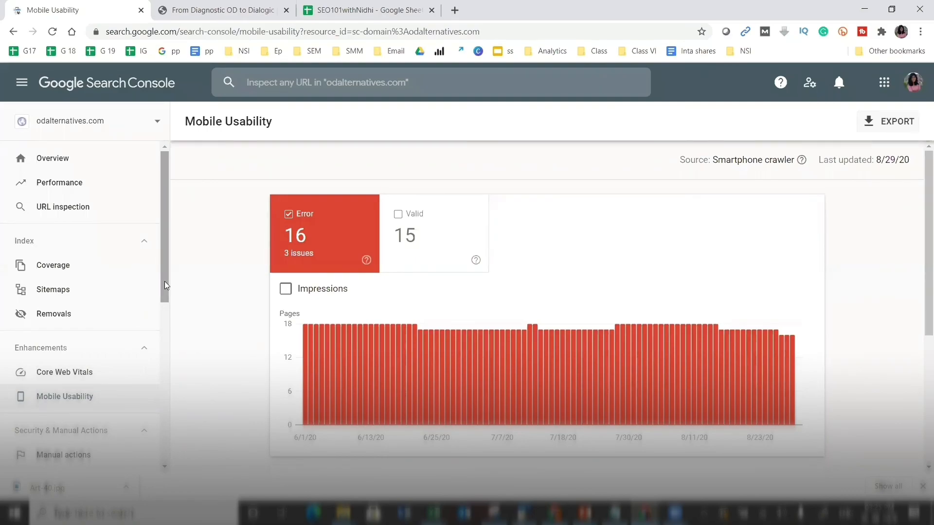
{"action": "left_click_drag", "start_coordinate": [164, 285], "coordinate": [173, 420]}
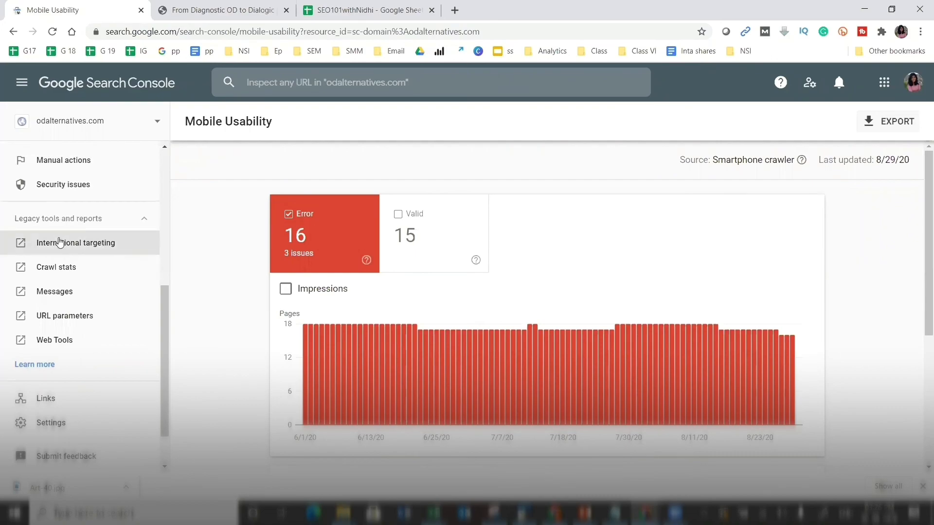
{"action": "left_click", "coordinate": [52, 272]}
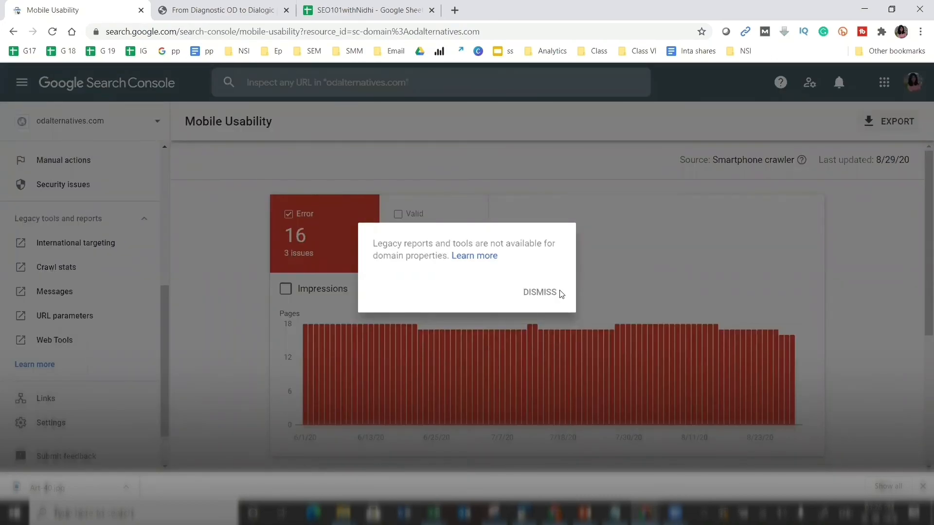
{"action": "left_click", "coordinate": [540, 293]}
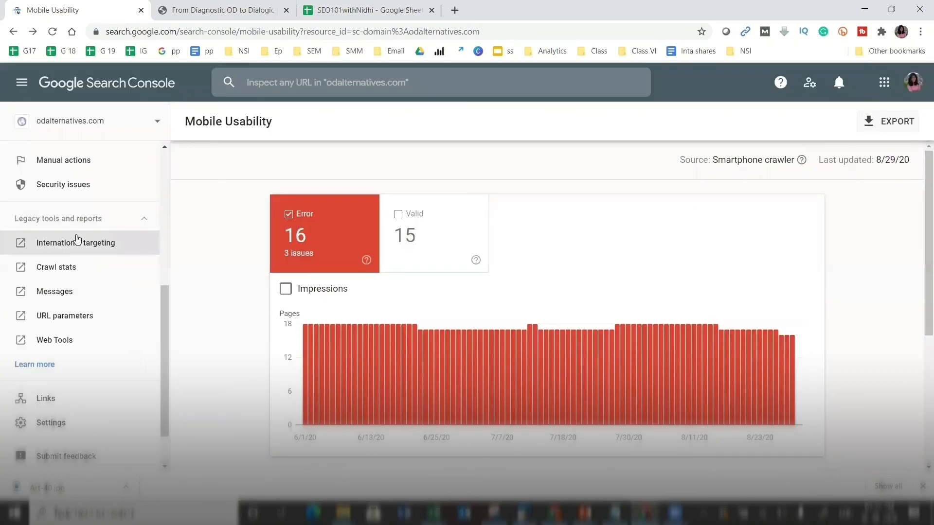
{"action": "left_click", "coordinate": [79, 241]}
{"action": "left_click", "coordinate": [539, 293]}
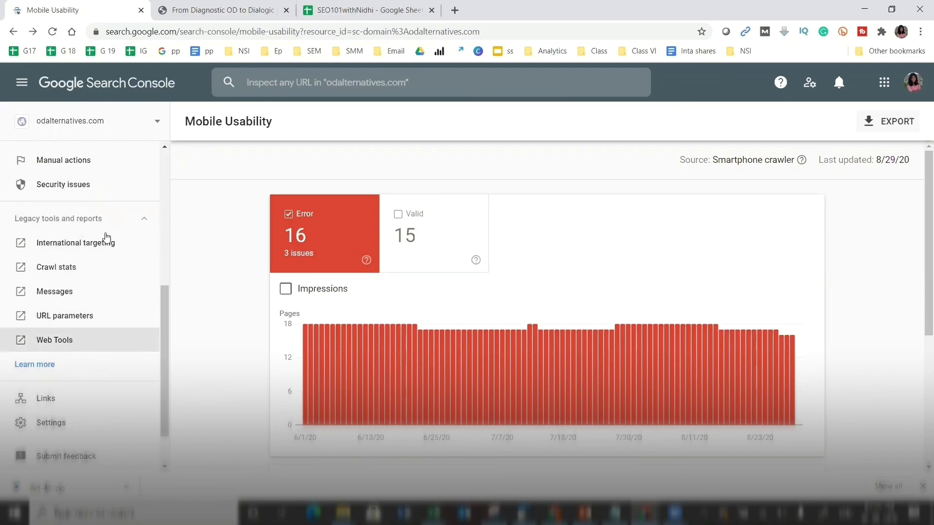
{"action": "left_click_drag", "start_coordinate": [162, 335], "coordinate": [164, 373]}
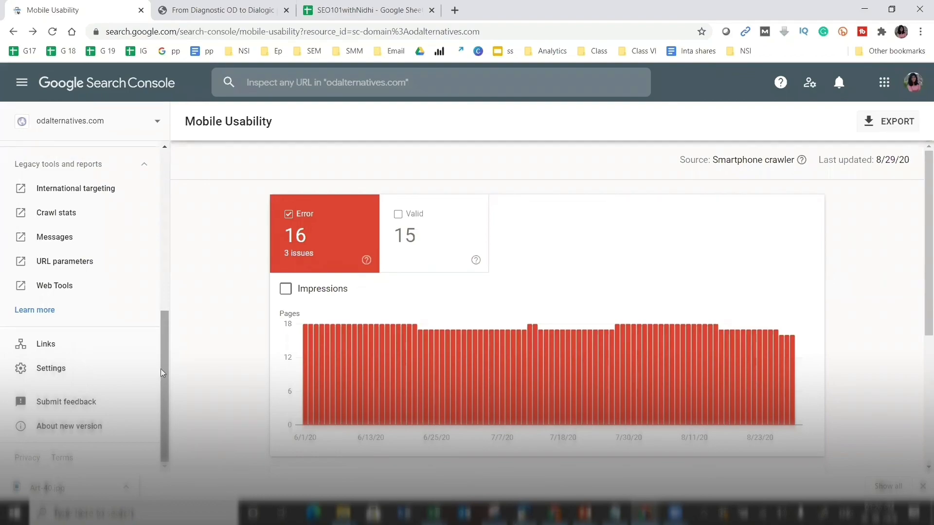